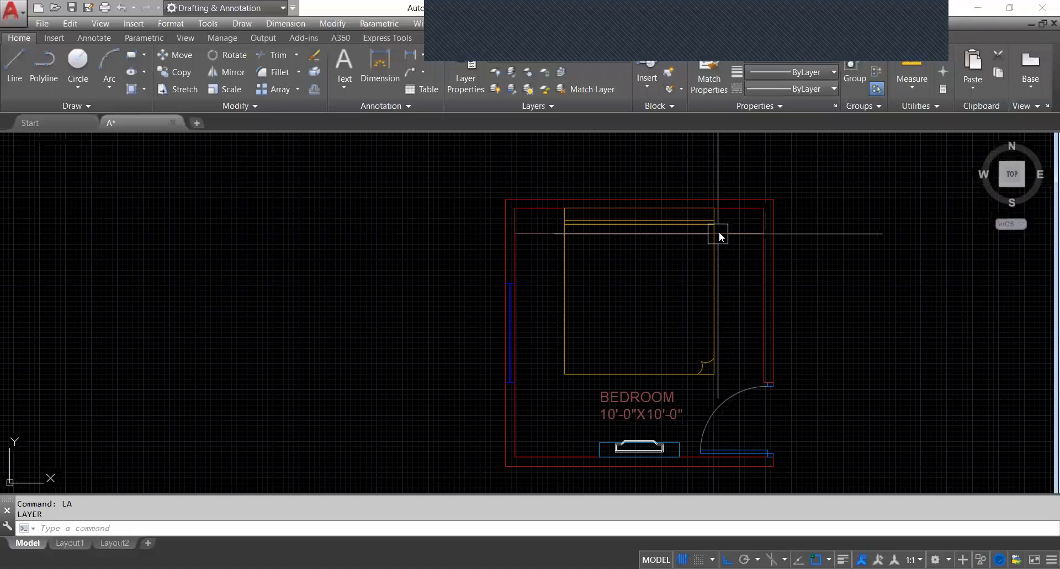
# - Erase the existing horizontal dimension across the upper part of the bedroom
pyautogui.click(717, 234)
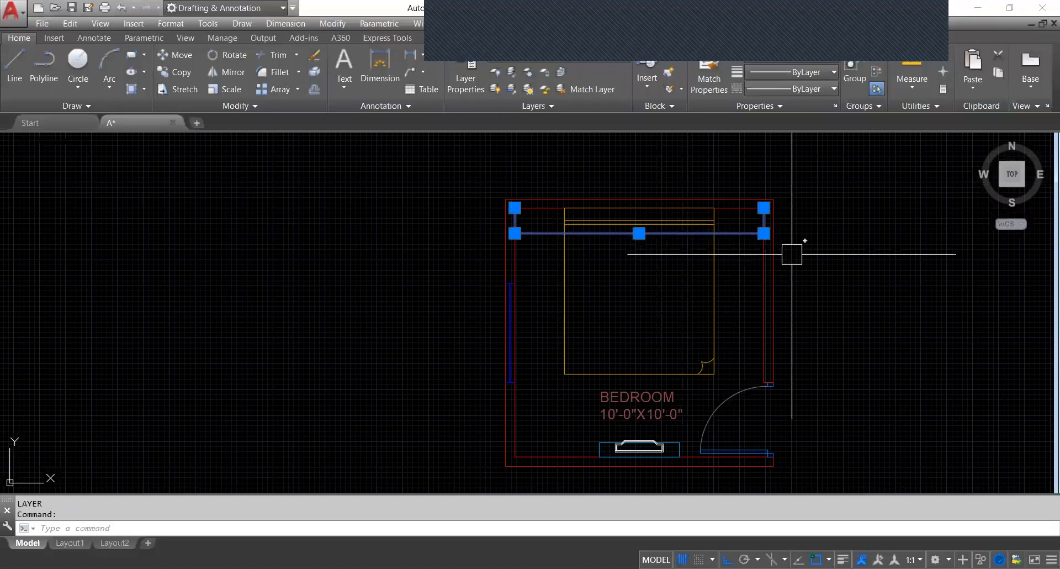
pyautogui.press('Delete')
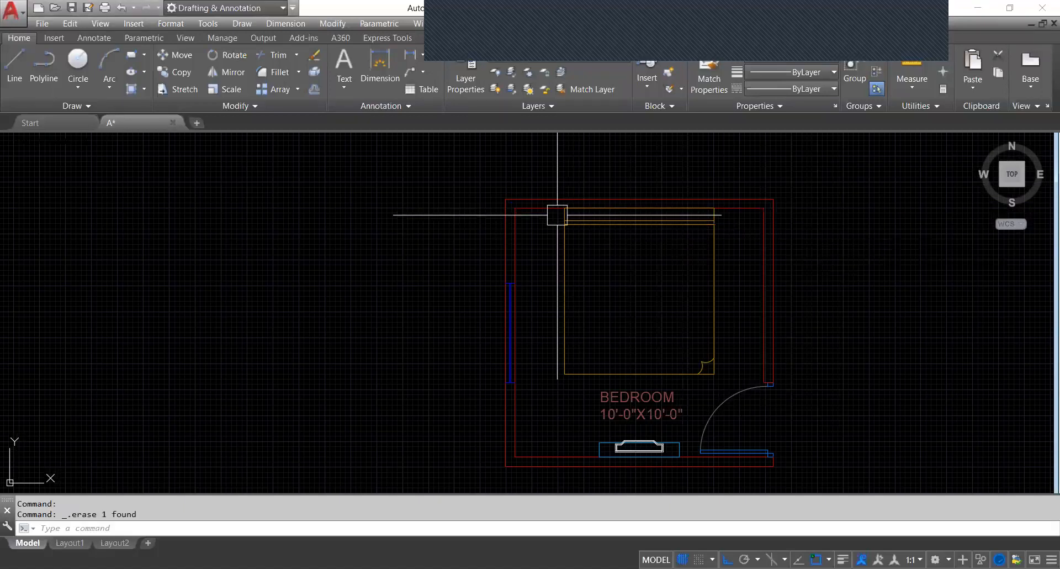
# - Add a linear dimension between the inner upper corners of the bedroom walls, placing its line below the upper wall across the bed
pyautogui.scroll(2, 553, 215)
pyautogui.scroll(2, 486, 205)
pyautogui.scroll(-2, 488, 202)
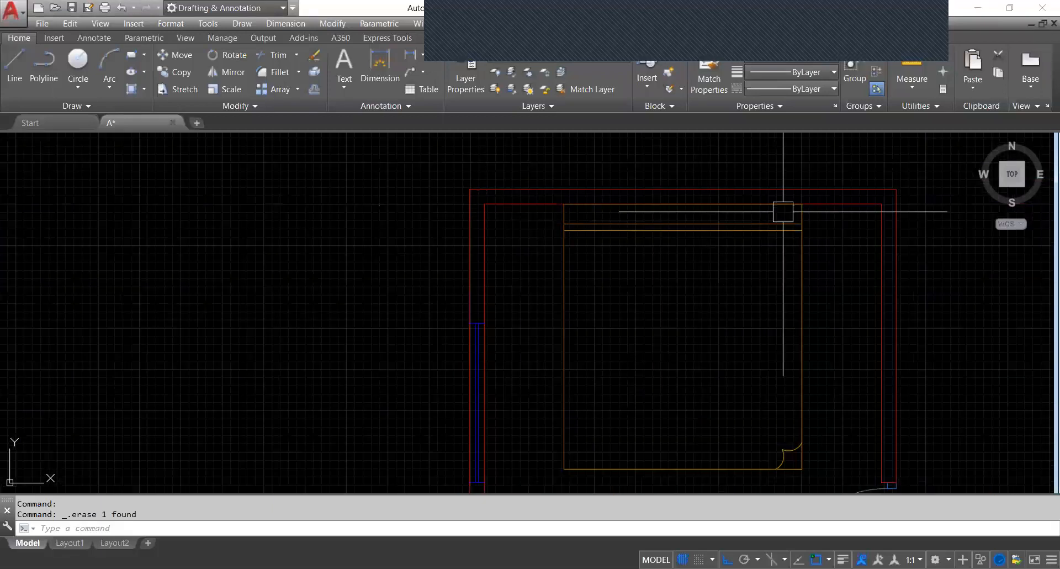
pyautogui.scroll(-2, 717, 213)
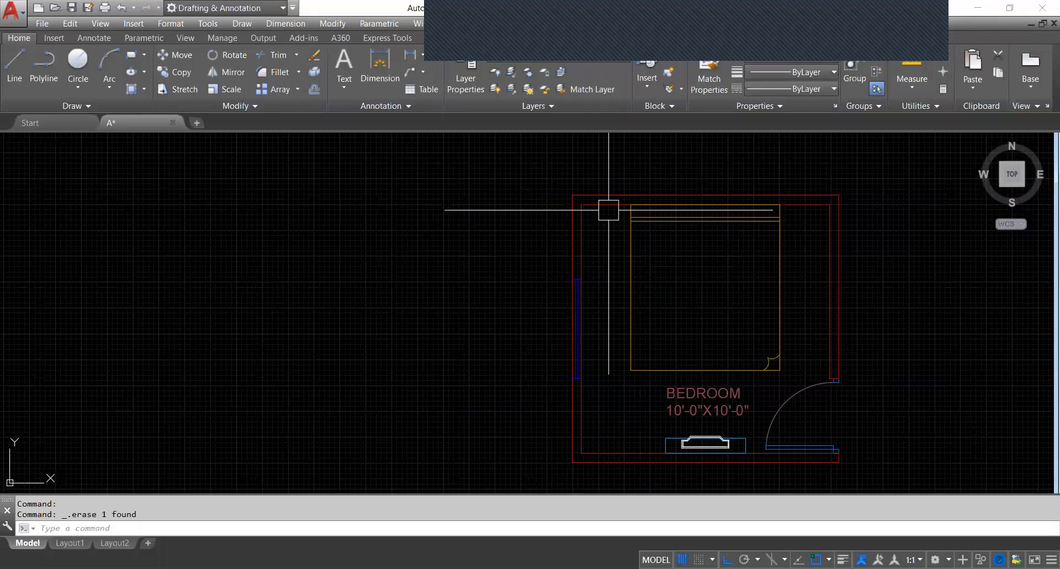
pyautogui.scroll(2, 607, 211)
pyautogui.moveTo(612, 219); pyautogui.dragTo(440, 138, button='middle')
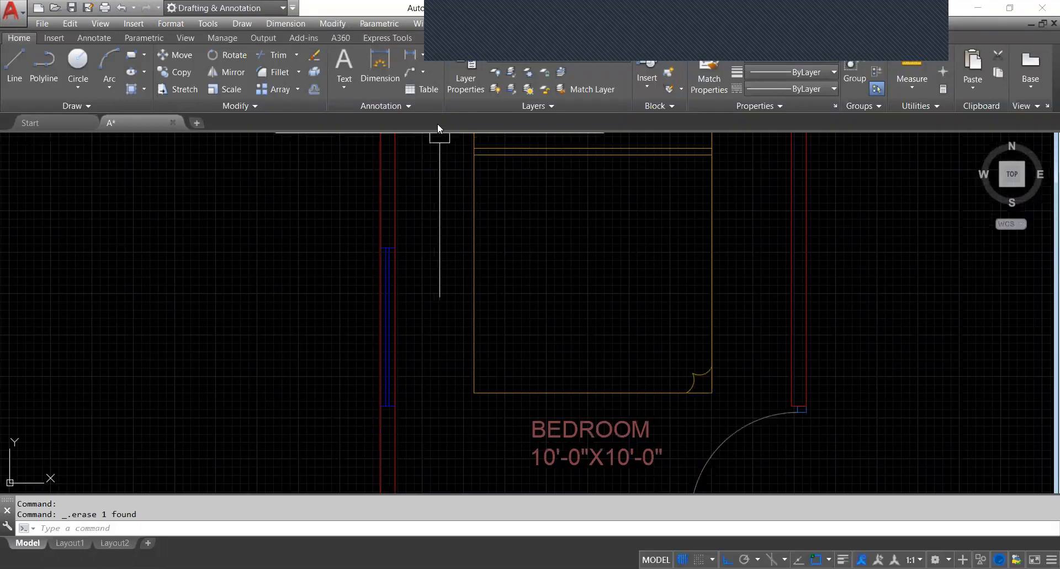
pyautogui.click(422, 56)
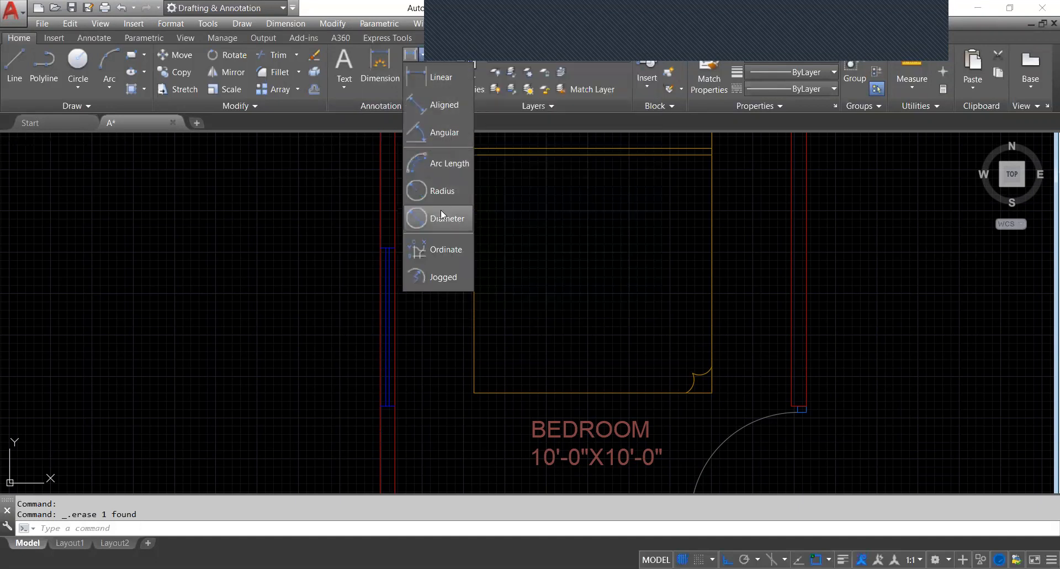
pyautogui.click(428, 78)
pyautogui.moveTo(419, 156); pyautogui.dragTo(380, 261, button='middle')
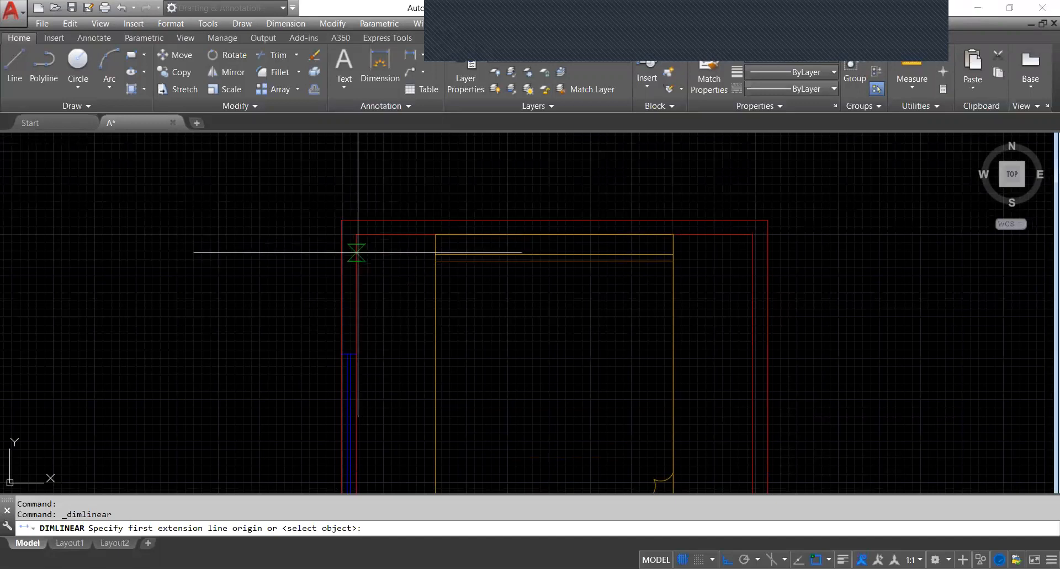
pyautogui.click(356, 234)
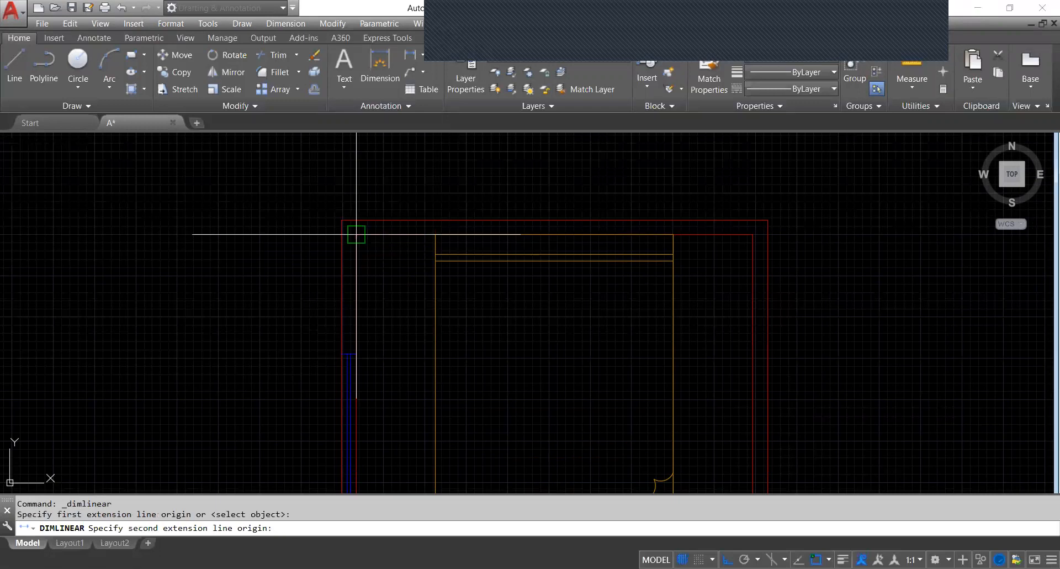
pyautogui.click(753, 234)
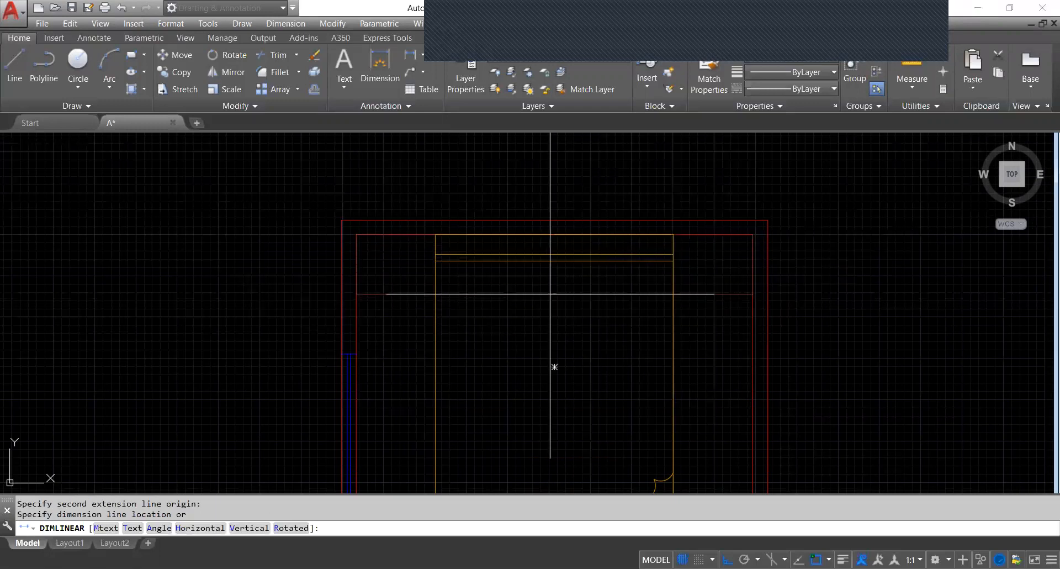
pyautogui.click(553, 367)
# - Examine the size and readability of the new dimension's text relative to the bedroom plan
pyautogui.scroll(4, 567, 287)
pyautogui.scroll(-5, 559, 296)
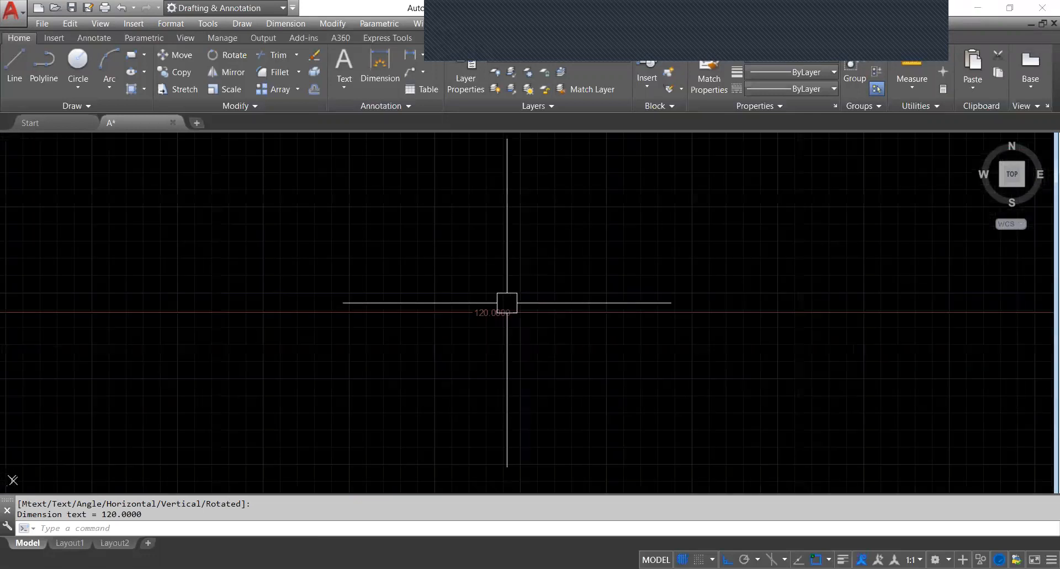
pyautogui.scroll(6, 560, 296)
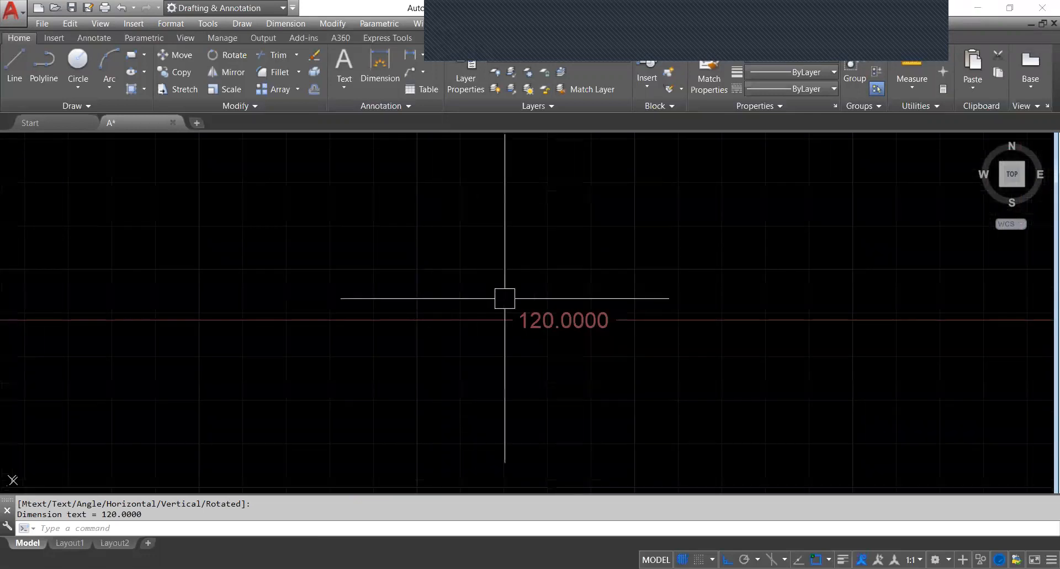
pyautogui.scroll(-2, 539, 281)
pyautogui.scroll(4, 530, 287)
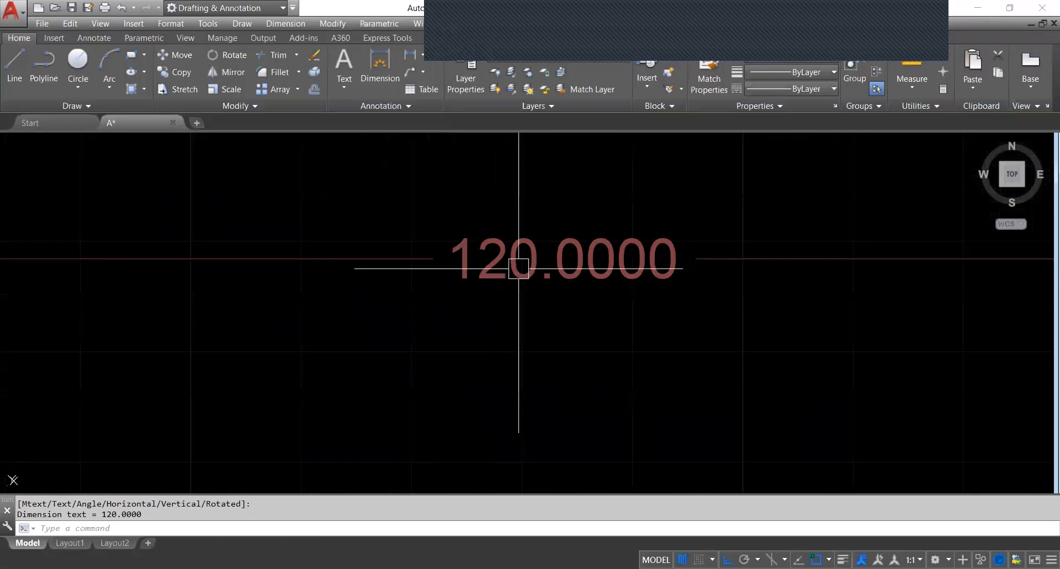
pyautogui.scroll(-10, 552, 264)
pyautogui.scroll(3, 551, 259)
pyautogui.scroll(-3, 530, 245)
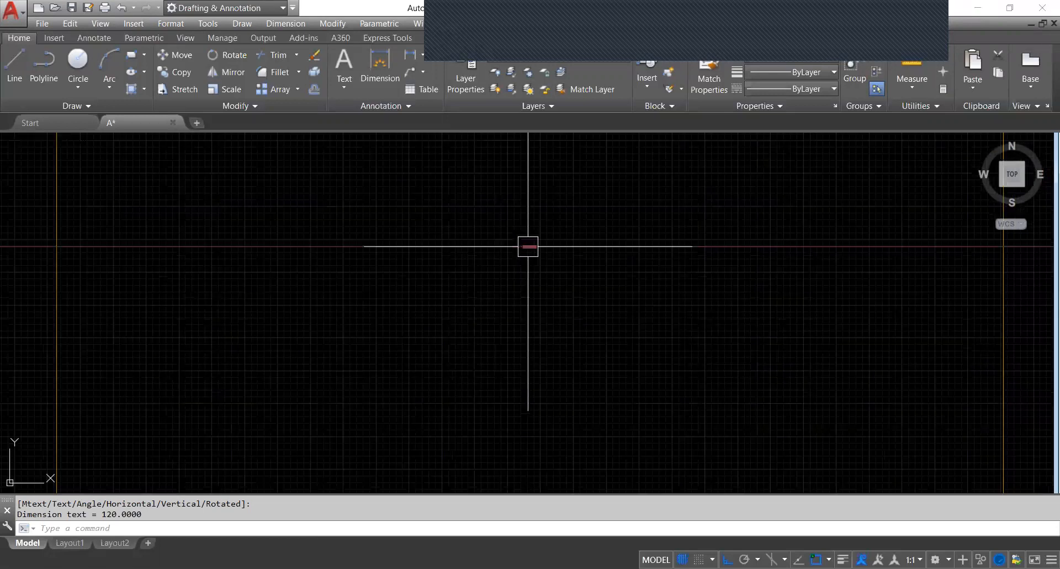
pyautogui.scroll(3, 539, 243)
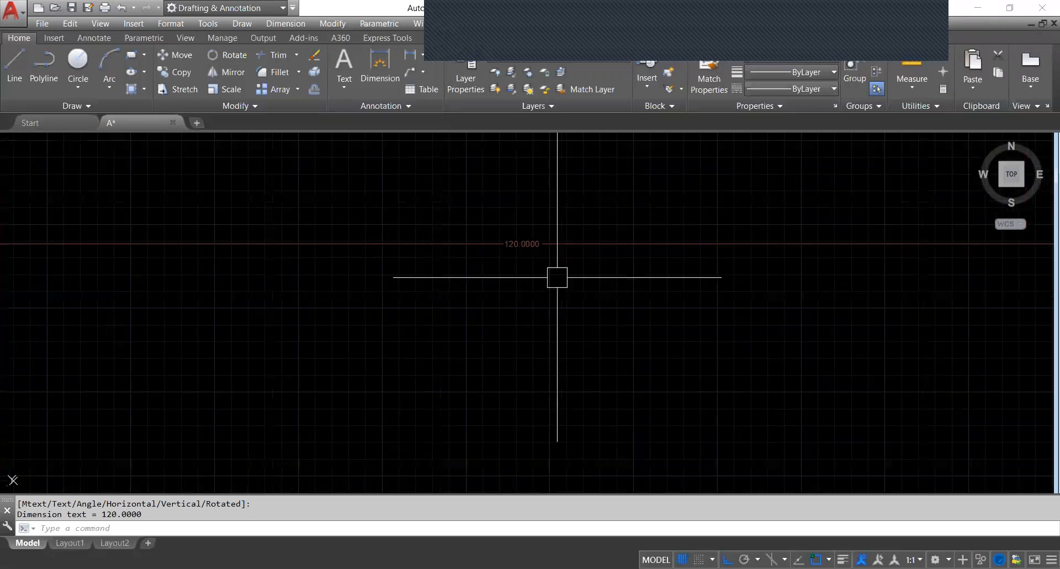
pyautogui.scroll(-2, 550, 226)
pyautogui.scroll(3, 521, 241)
pyautogui.scroll(-3, 532, 220)
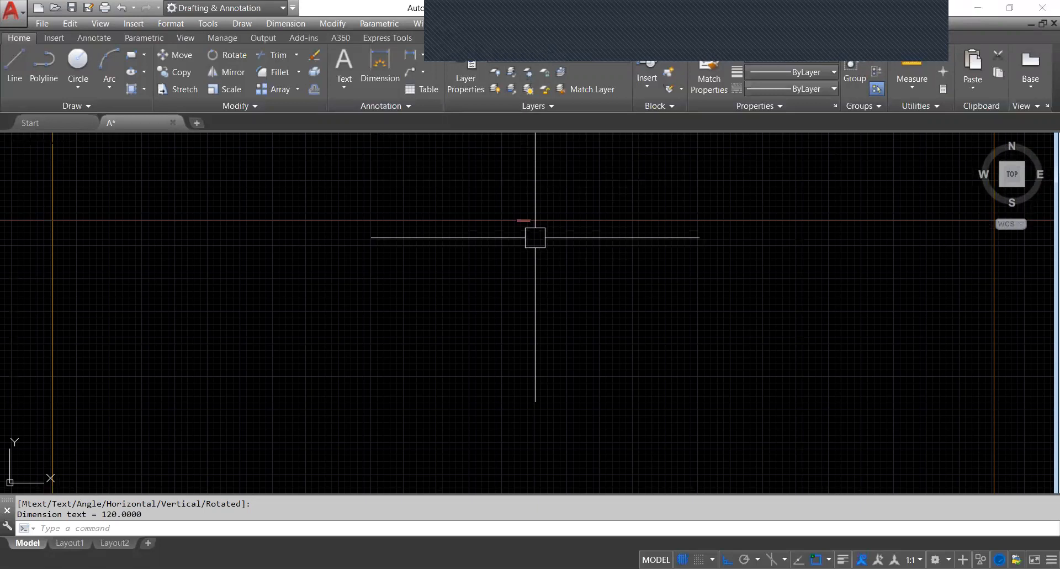
pyautogui.scroll(-2, 530, 210)
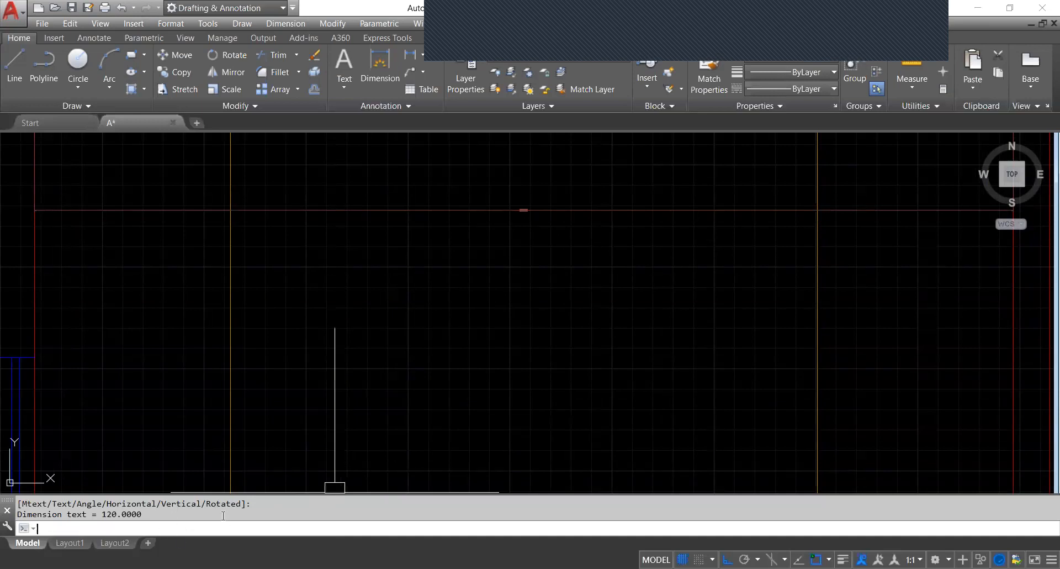
# - Create a new layer named "dimension"
pyautogui.write('1')
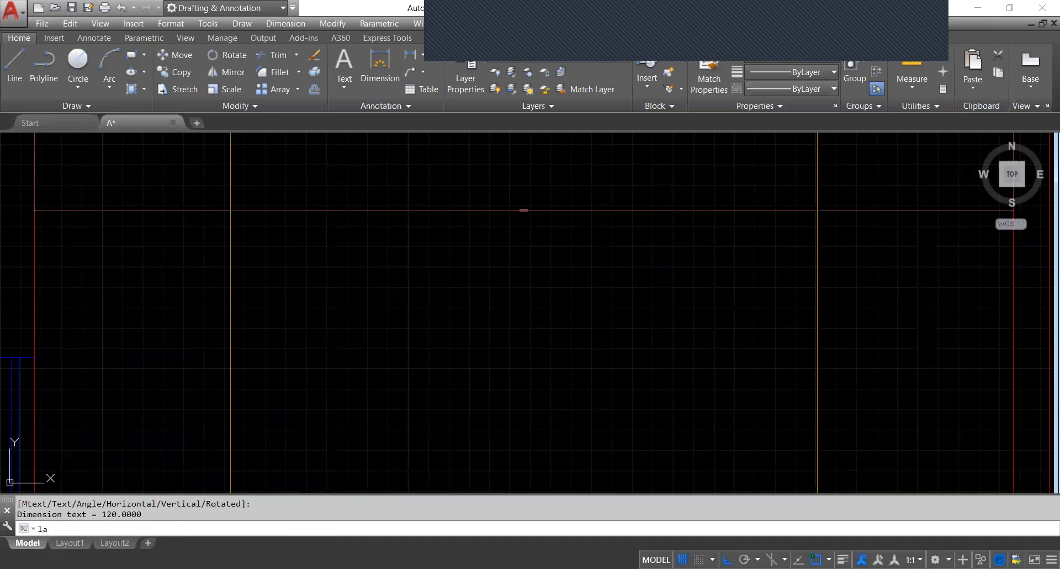
pyautogui.press('Return')
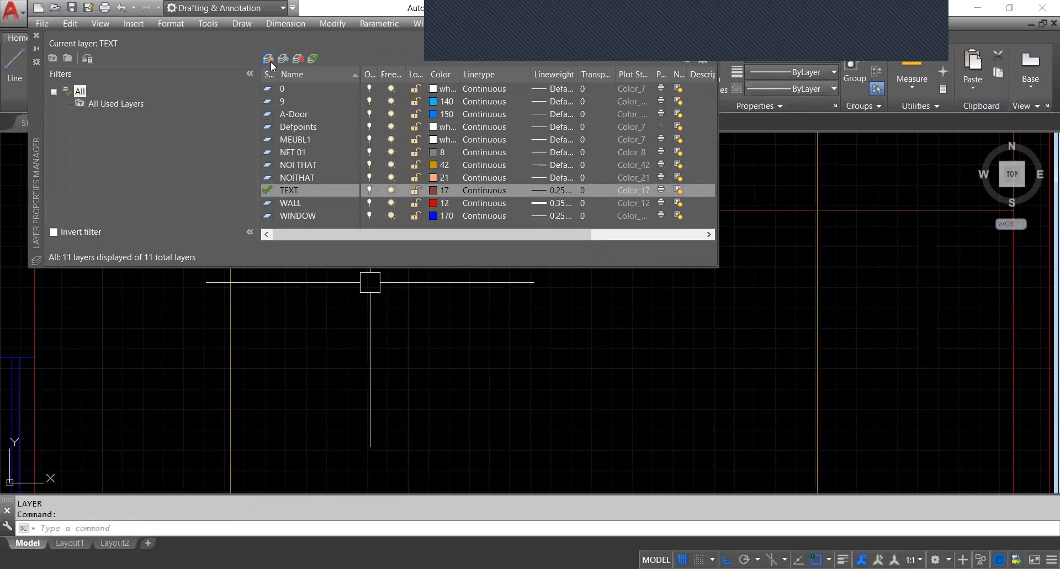
pyautogui.click(268, 58)
pyautogui.press('BackSpace')
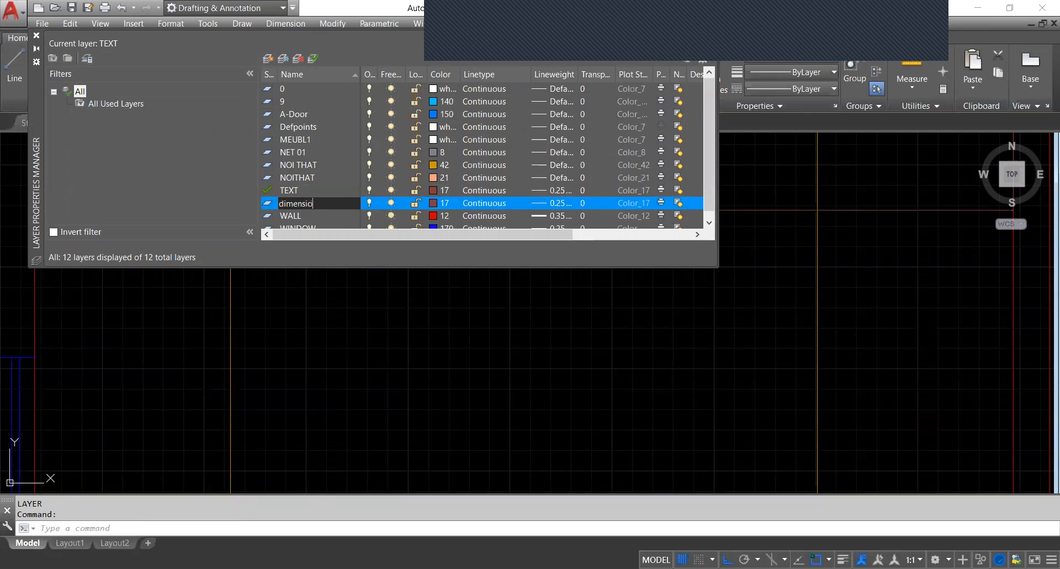
pyautogui.press('Return')
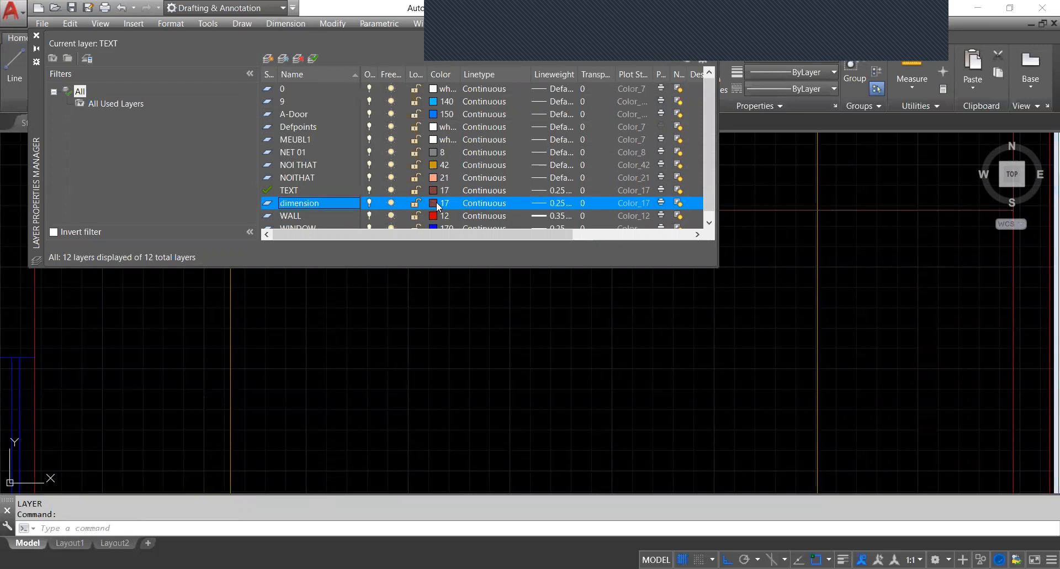
# - Assign colour index 30 to the dimension layer and make it the current layer
pyautogui.click(435, 205)
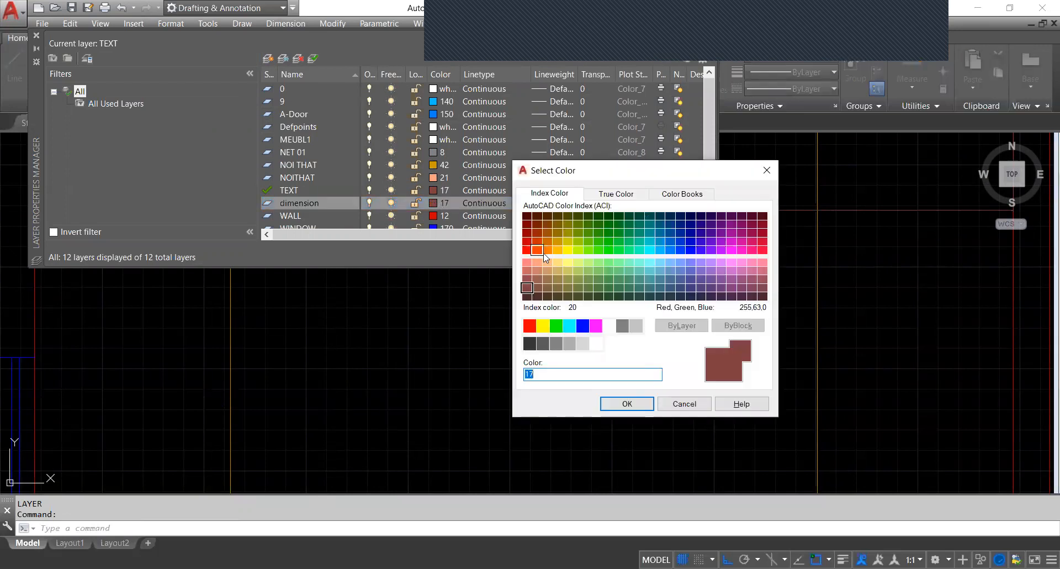
pyautogui.click(558, 251)
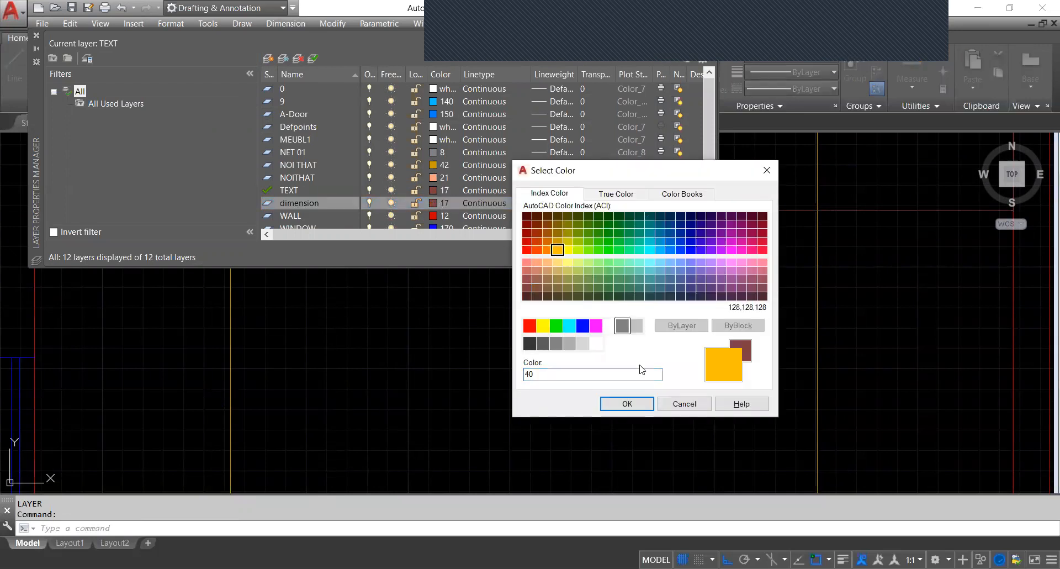
pyautogui.click(546, 241)
pyautogui.click(546, 250)
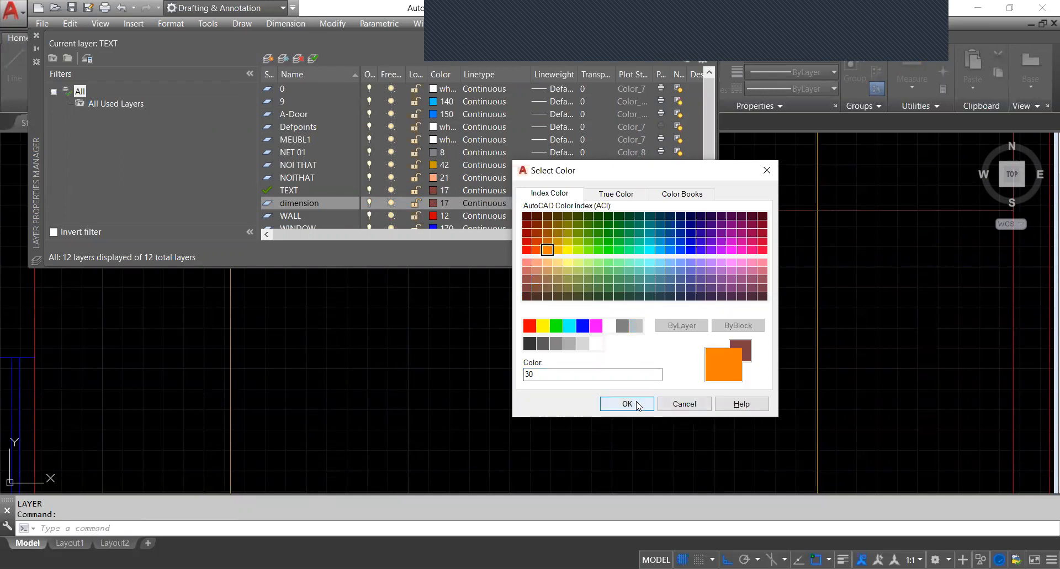
pyautogui.click(638, 404)
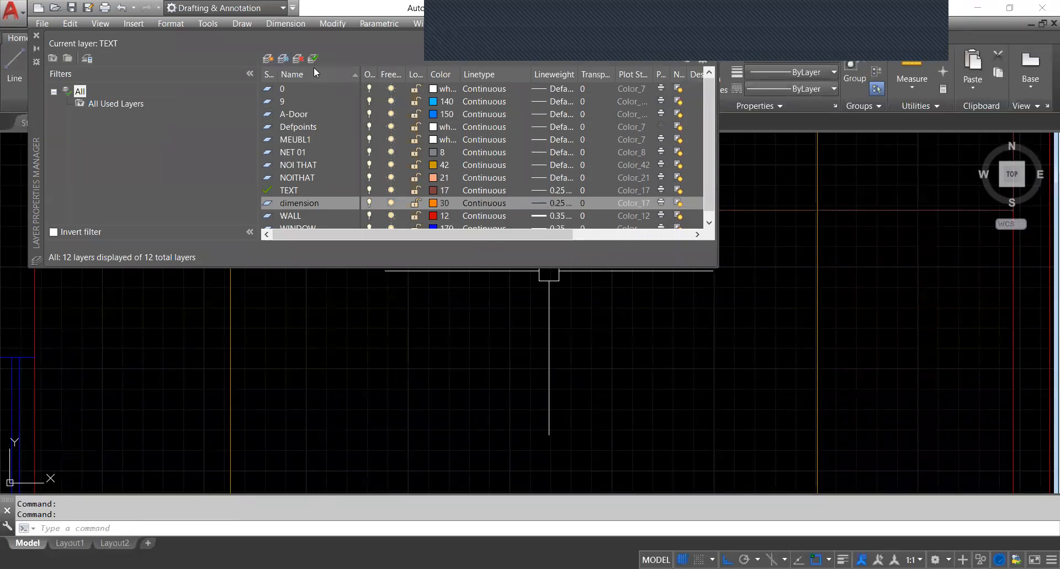
pyautogui.doubleClick(315, 202)
pyautogui.click(37, 32)
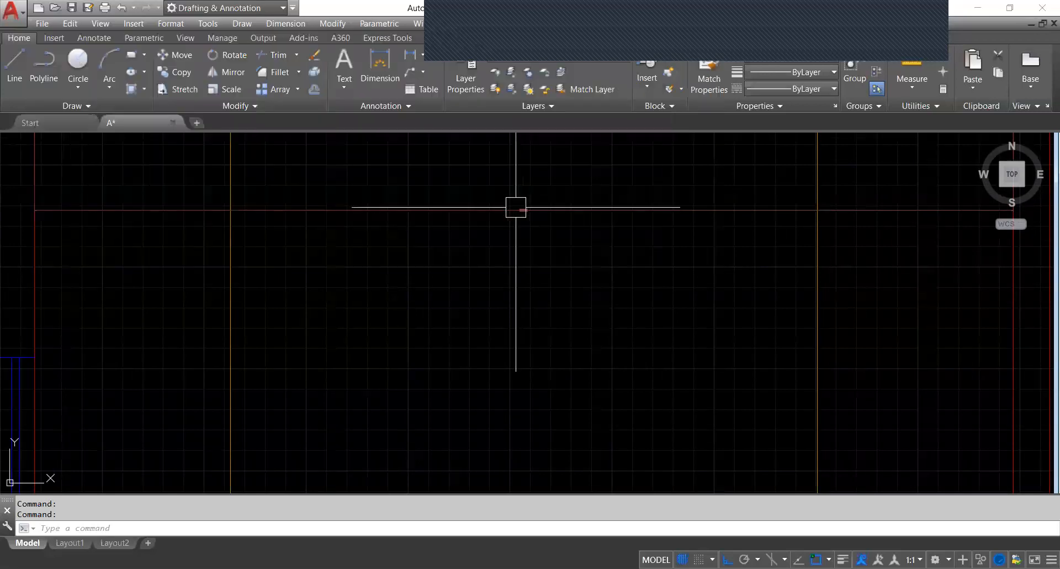
# - Move the bedroom's horizontal dimension onto the dimension layer and clear the selection
pyautogui.click(548, 173)
pyautogui.click(458, 247)
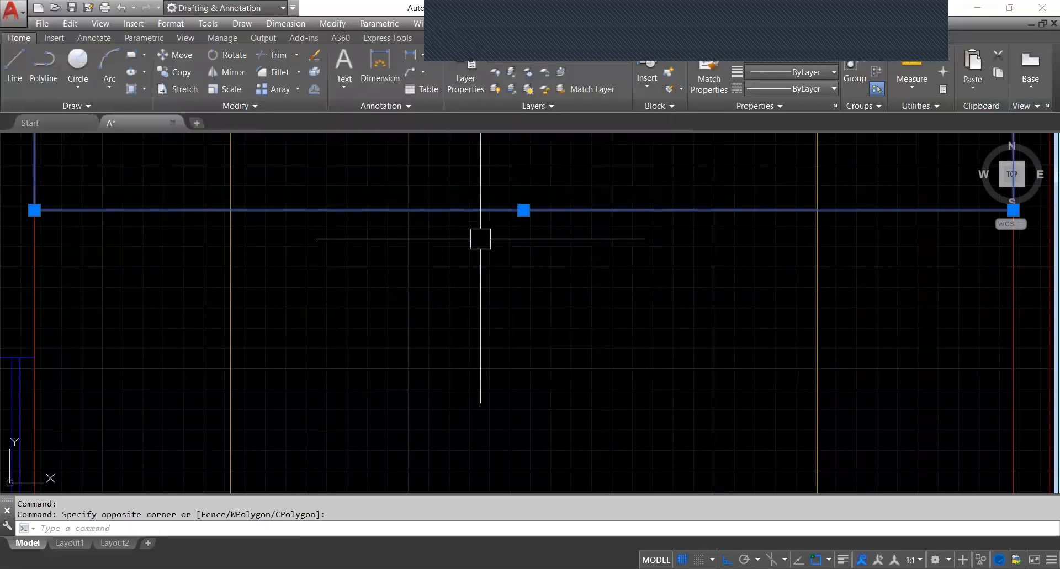
pyautogui.scroll(4, 531, 204)
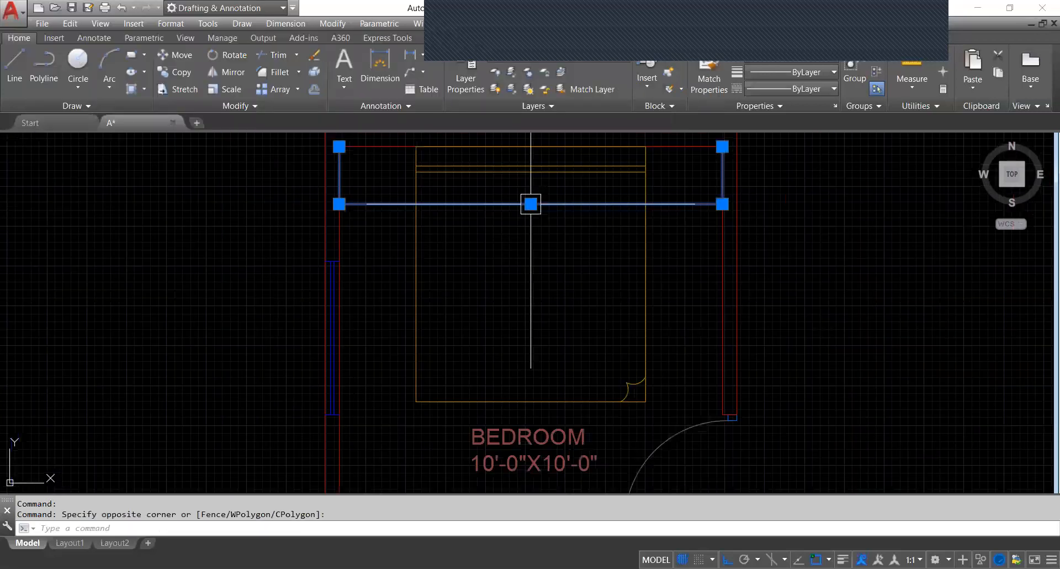
pyautogui.click(567, 58)
pyautogui.click(571, 141)
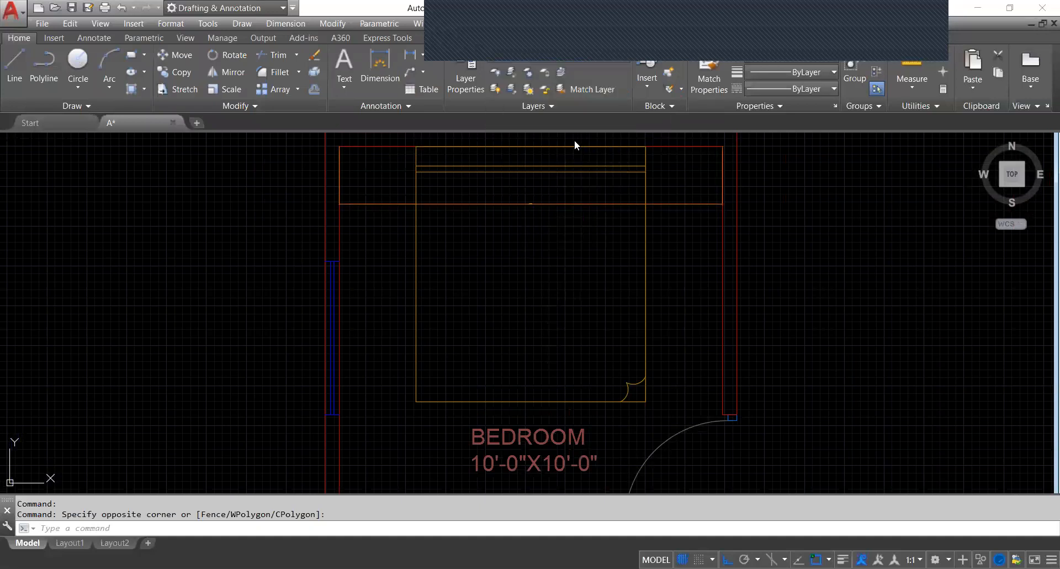
pyautogui.scroll(4, 537, 220)
pyautogui.scroll(-4, 537, 219)
pyautogui.scroll(4, 513, 223)
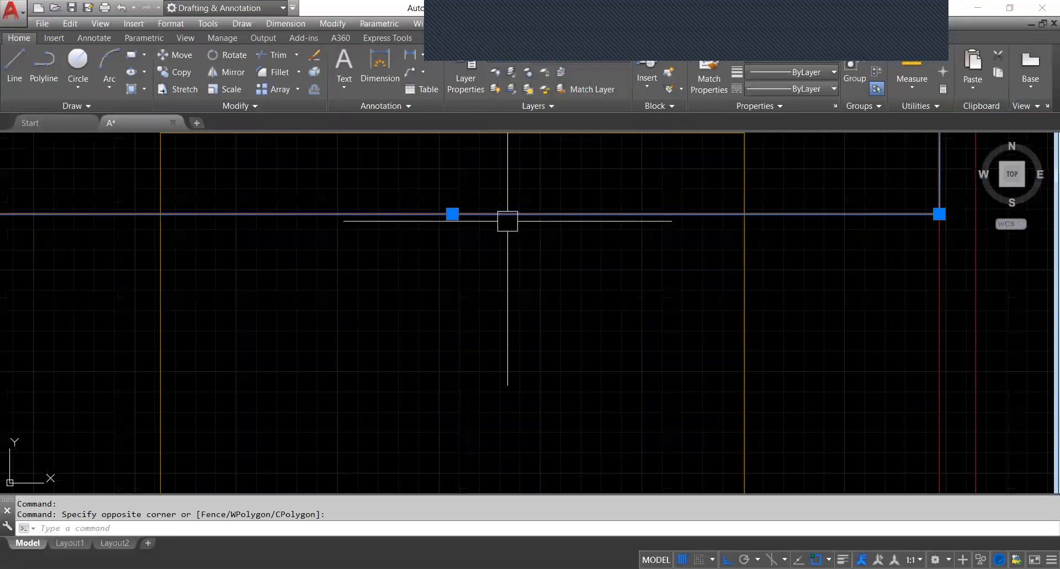
pyautogui.press('Escape')
# - Modify the Standard dimension style to use the Architectural unit format for linear dimensions
pyautogui.scroll(-3, 507, 220)
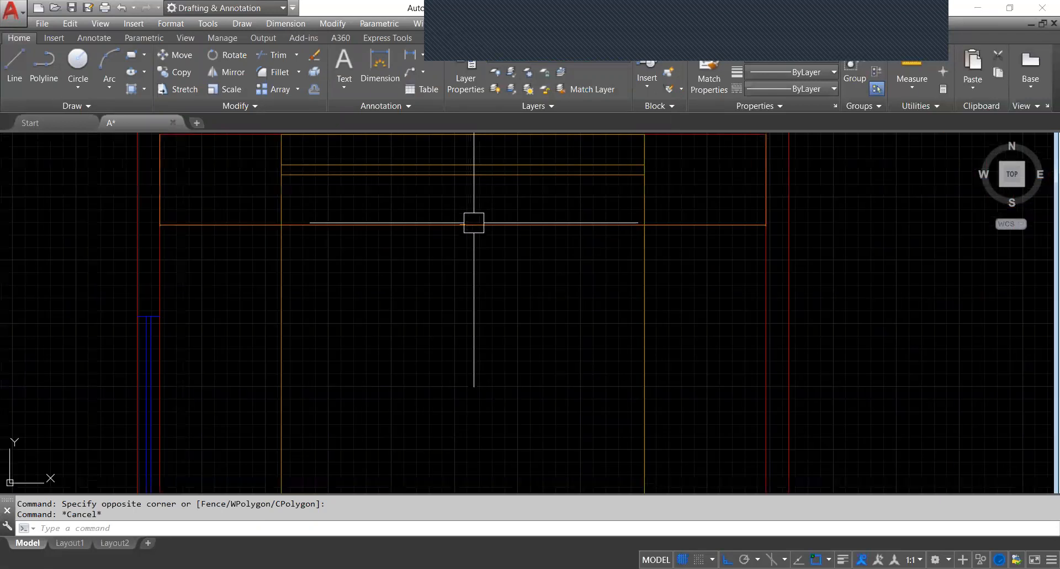
pyautogui.write('d')
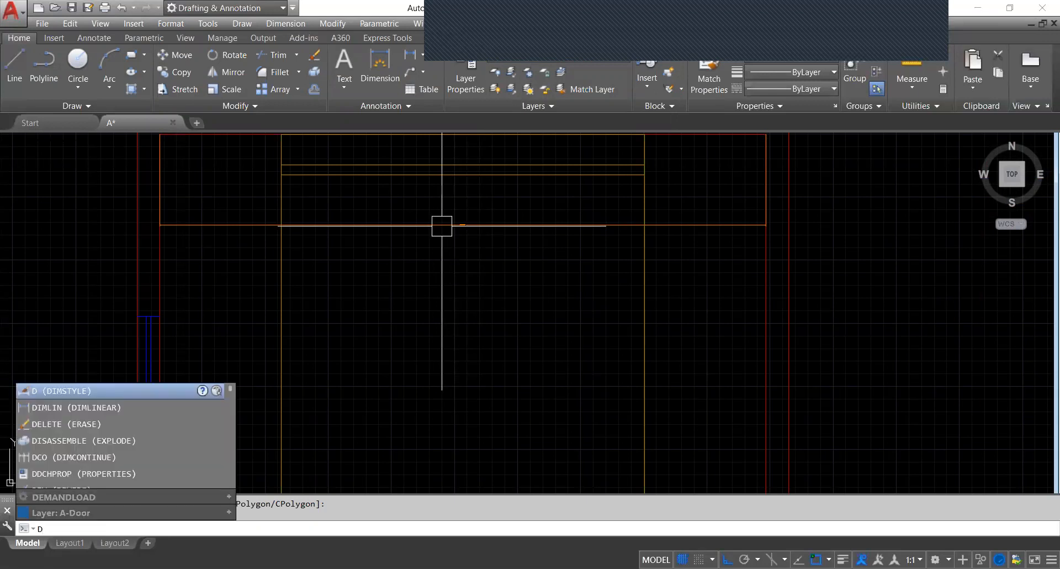
pyautogui.press('Return')
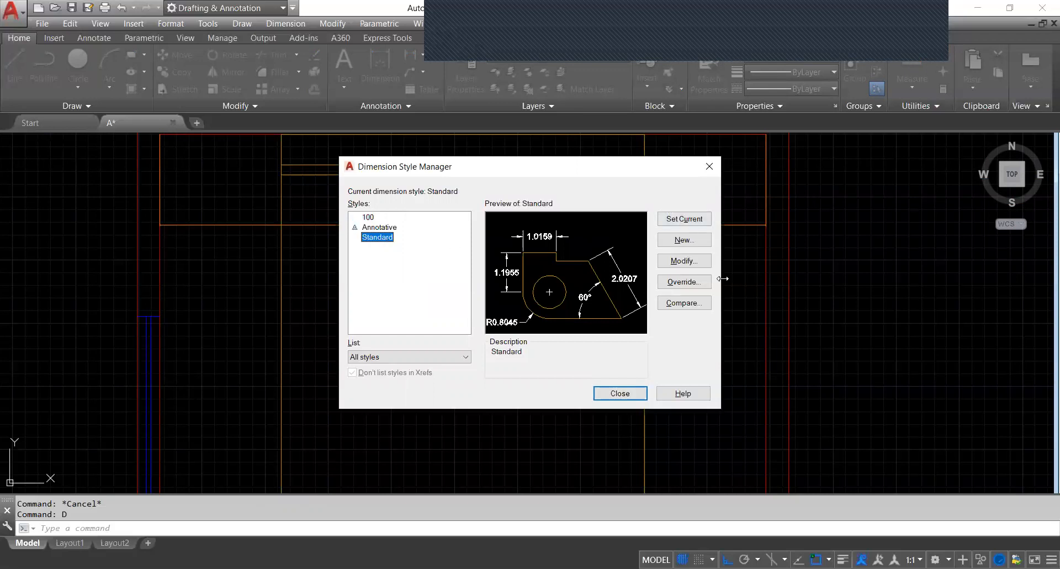
pyautogui.click(685, 260)
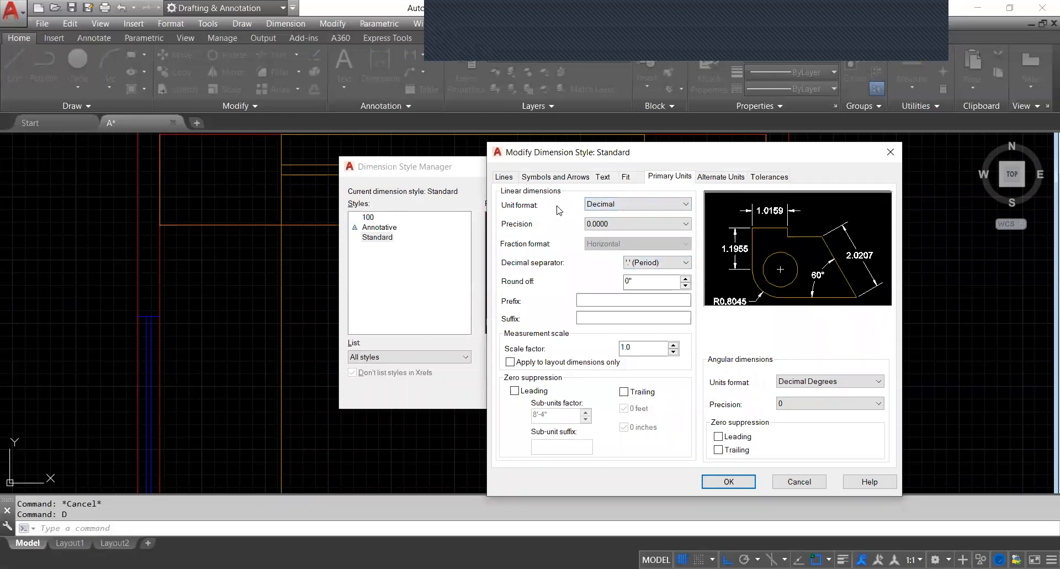
pyautogui.click(625, 208)
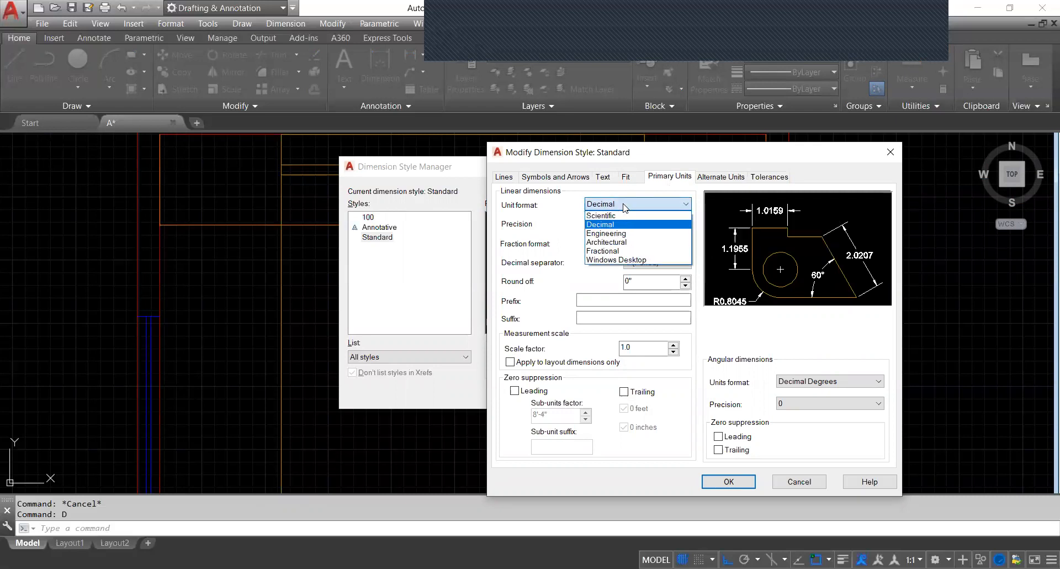
pyautogui.click(627, 241)
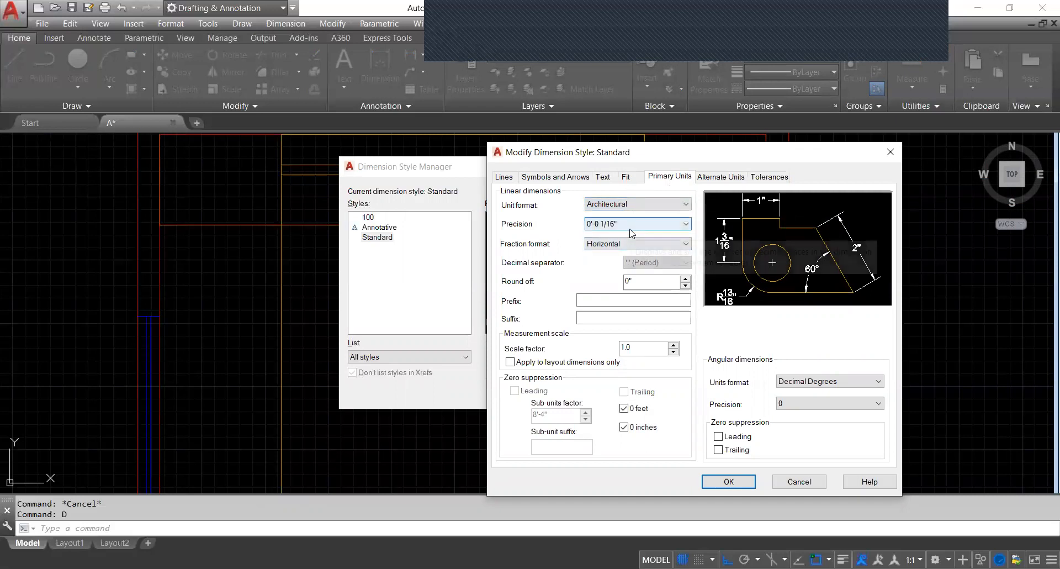
# - Set the Standard style's linear dimension precision to 0'-0 1/2" and its text height to 0'-3 1/8"
pyautogui.click(629, 228)
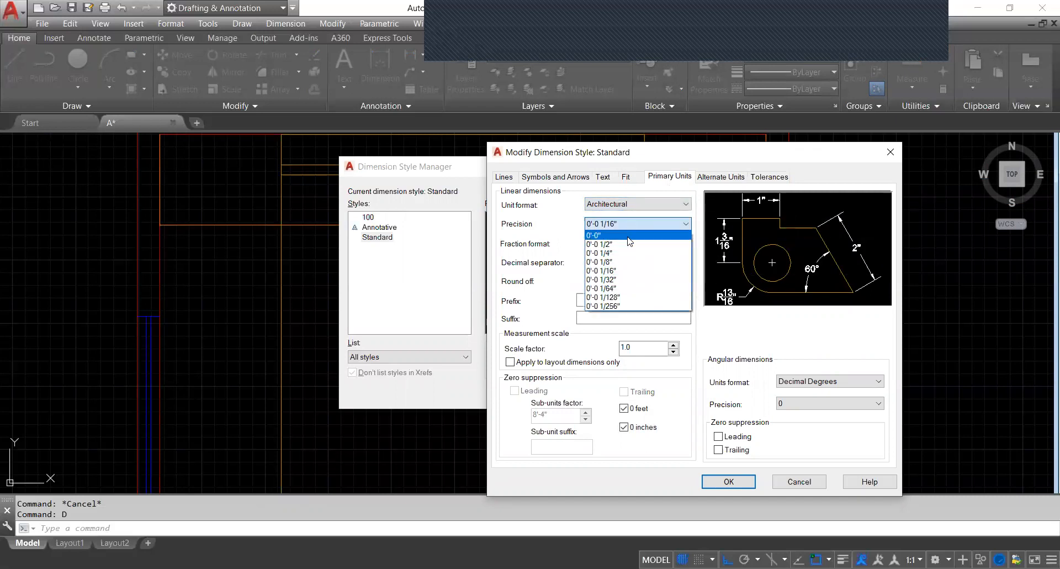
pyautogui.click(627, 245)
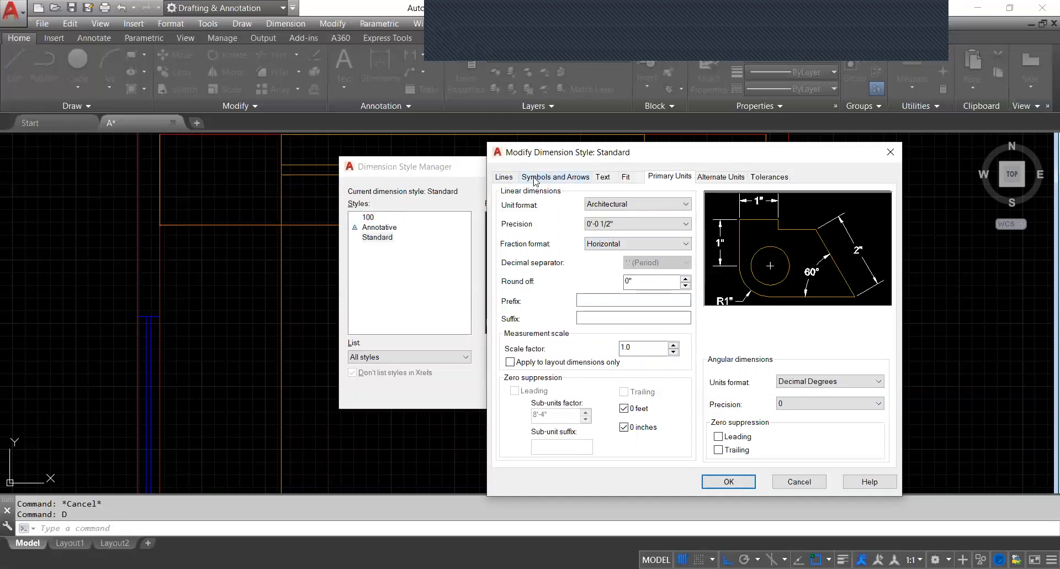
pyautogui.click(602, 177)
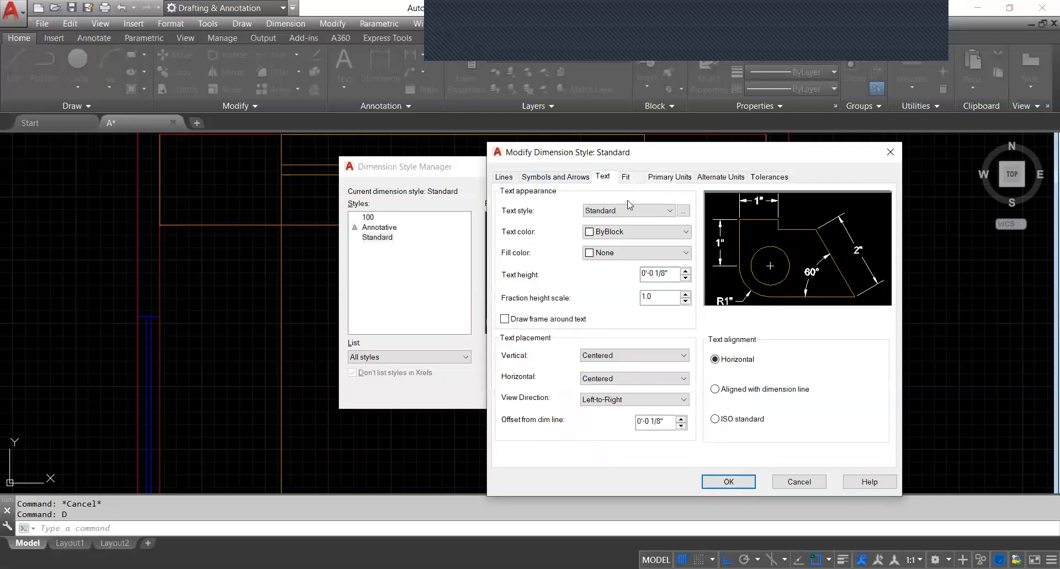
pyautogui.click(685, 271)
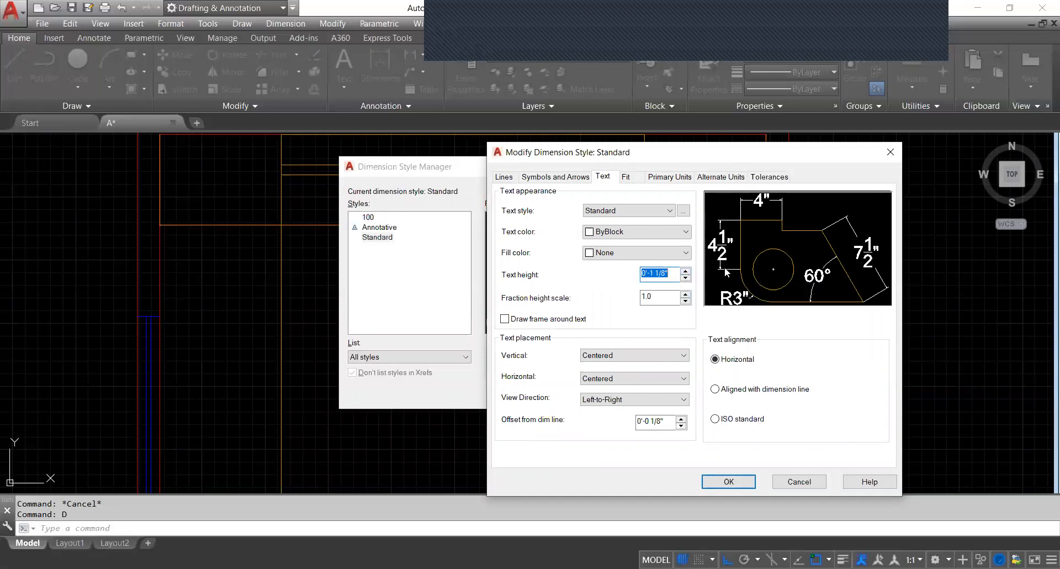
pyautogui.click(685, 272)
pyautogui.click(685, 278)
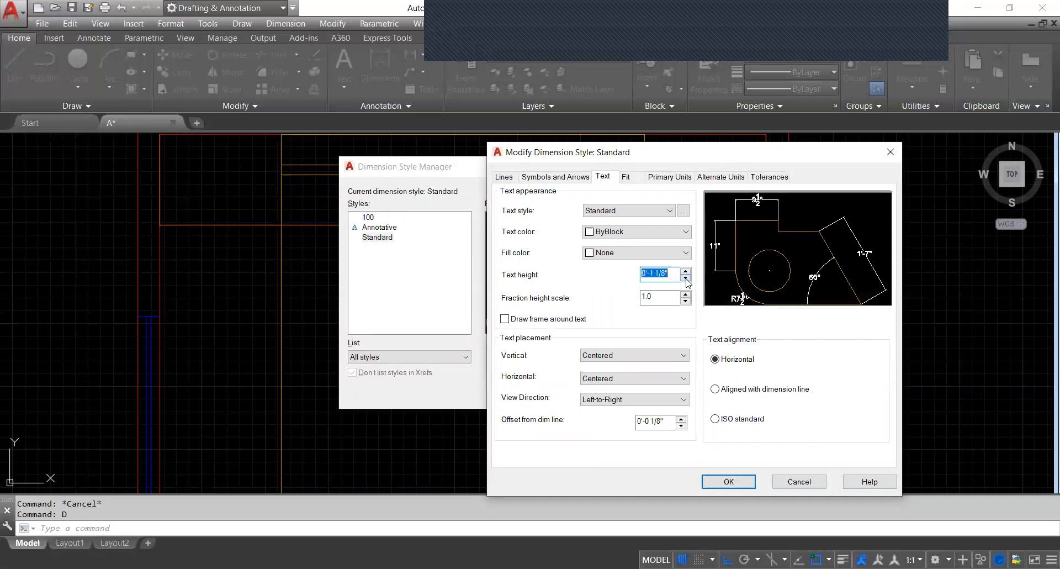
pyautogui.doubleClick(685, 272)
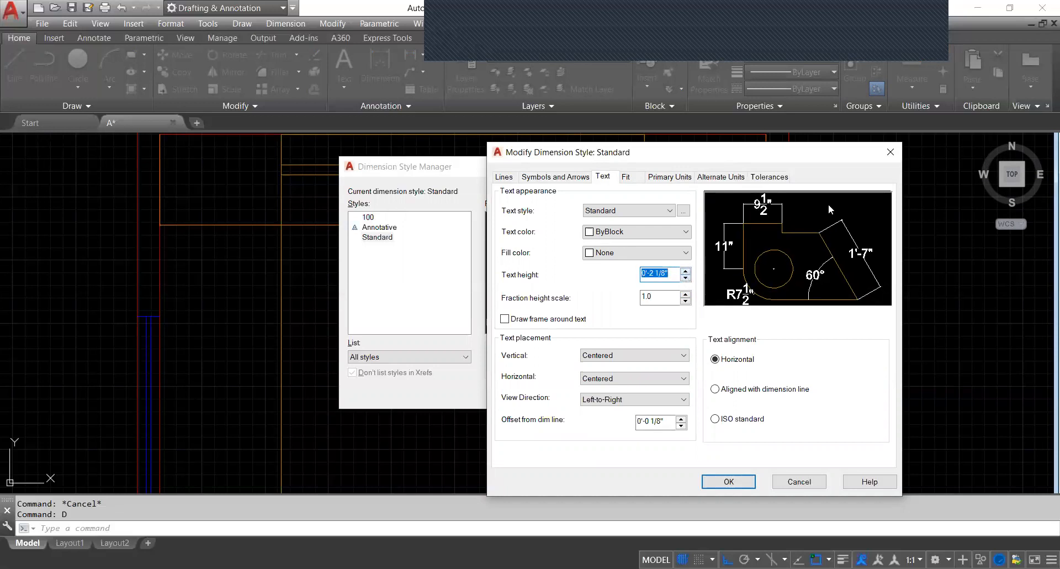
pyautogui.click(685, 278)
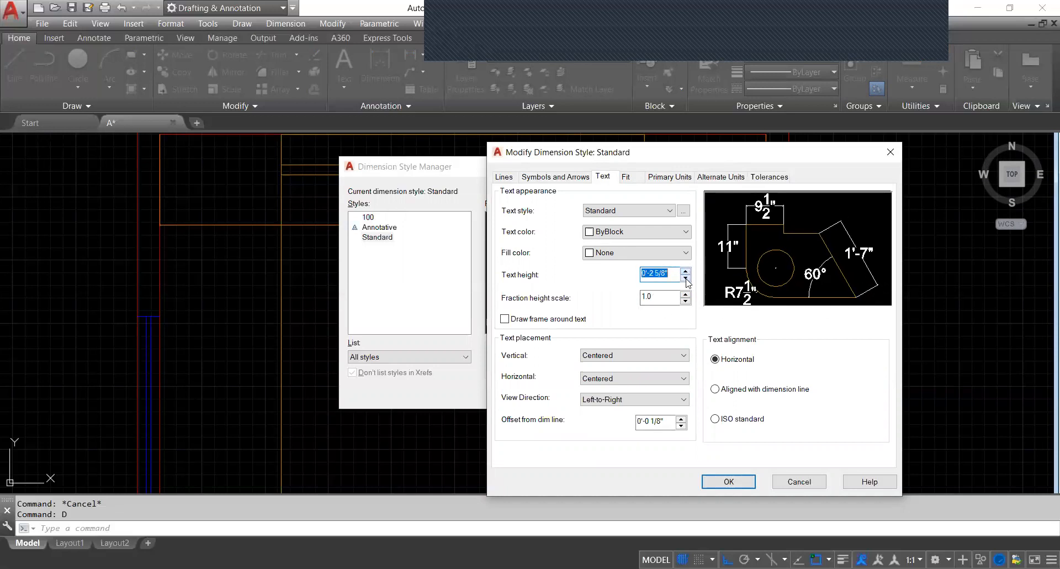
pyautogui.doubleClick(685, 272)
pyautogui.click(686, 273)
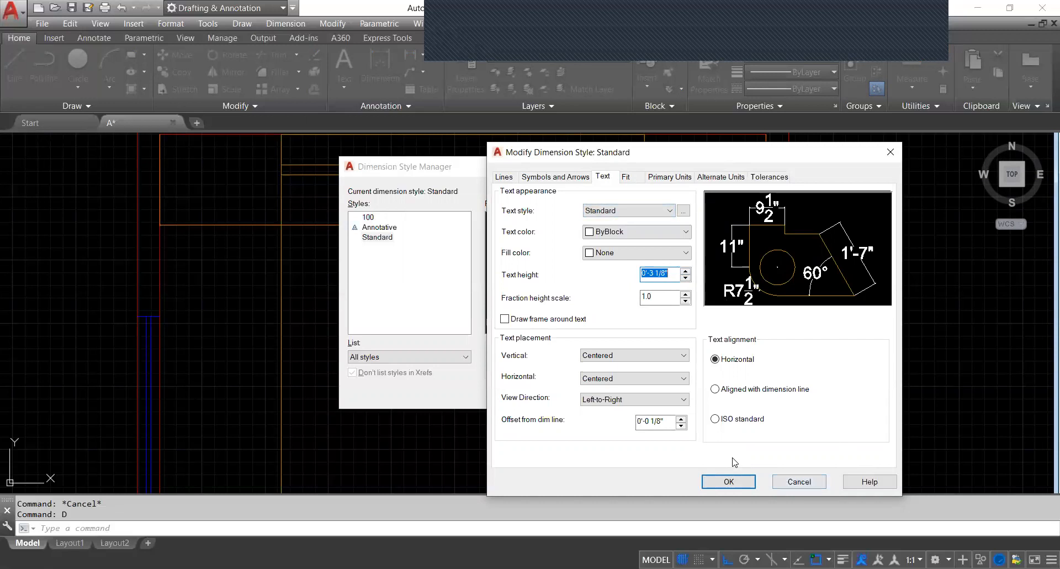
# - Apply the style modifications, set Standard as the current dimension style and close the Dimension Style Manager
pyautogui.click(729, 481)
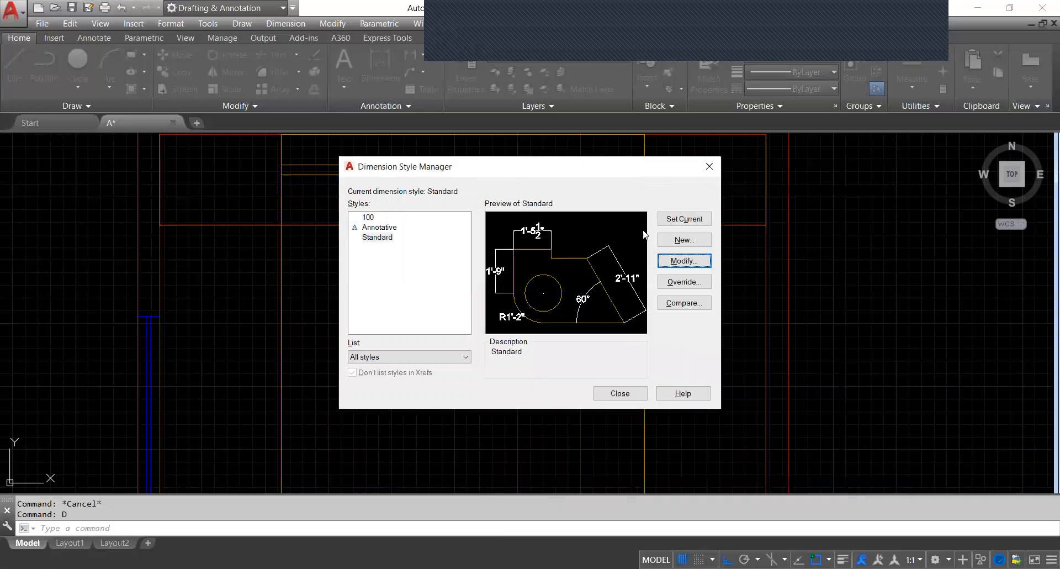
pyautogui.click(699, 219)
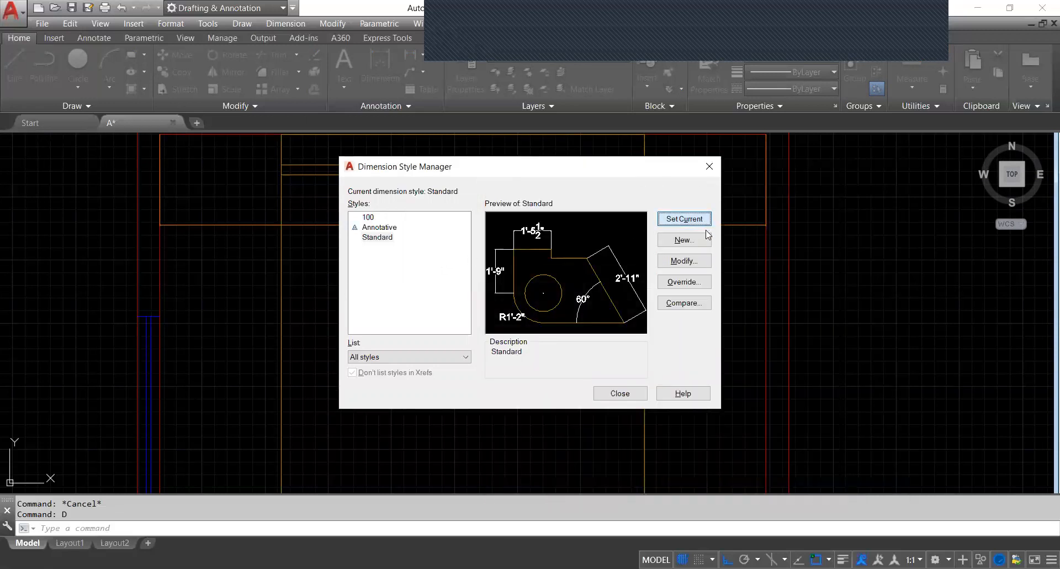
pyautogui.click(619, 393)
# - Examine how the bedroom's horizontal dimension looks with the modified style
pyautogui.scroll(-4, 544, 310)
pyautogui.scroll(2, 556, 287)
pyautogui.scroll(3, 570, 270)
pyautogui.scroll(-3, 540, 254)
pyautogui.scroll(-2, 558, 276)
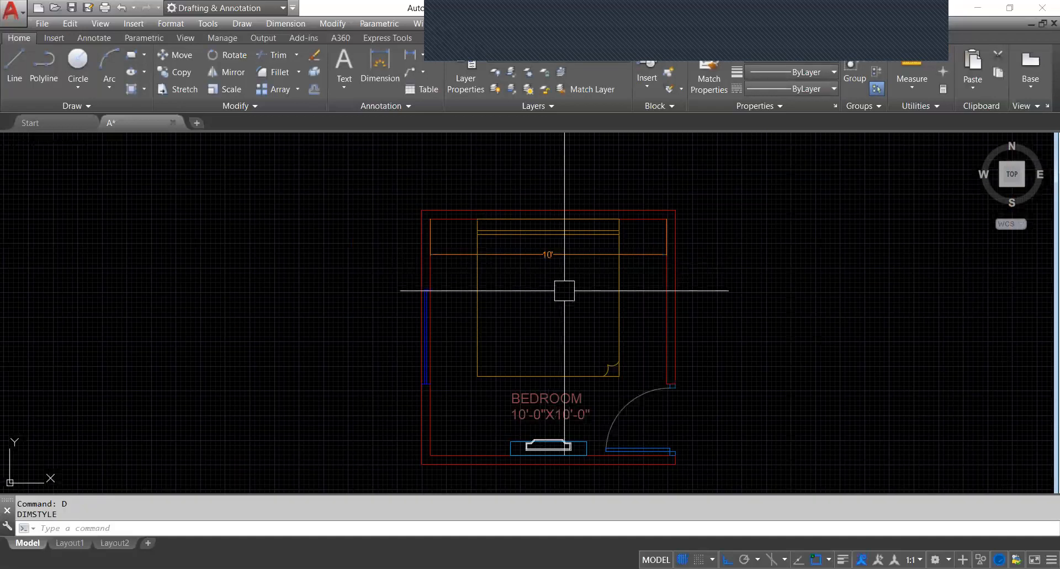
pyautogui.scroll(4, 564, 242)
pyautogui.scroll(-4, 566, 239)
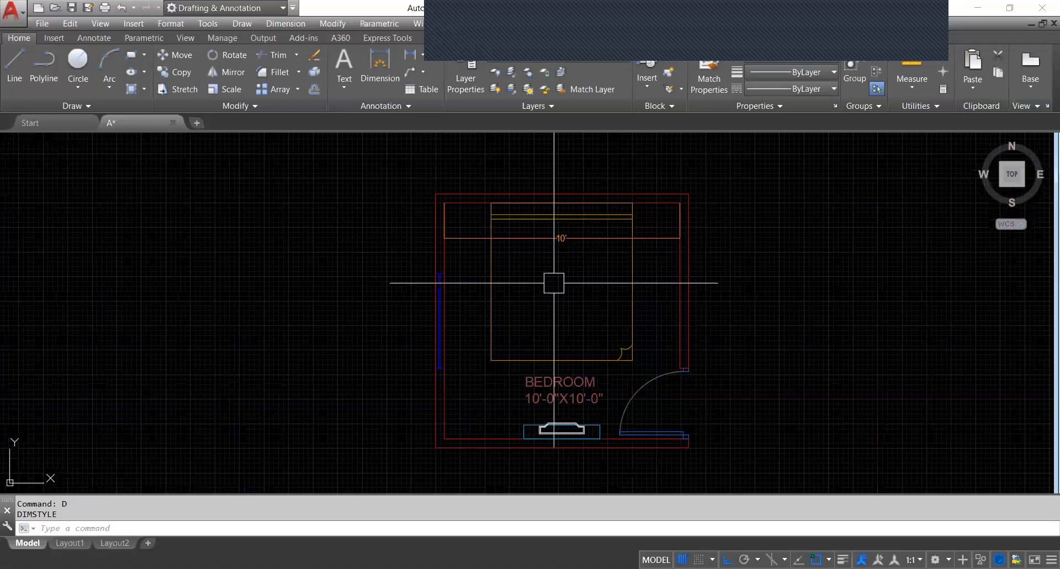
pyautogui.scroll(4, 464, 207)
pyautogui.scroll(-4, 461, 187)
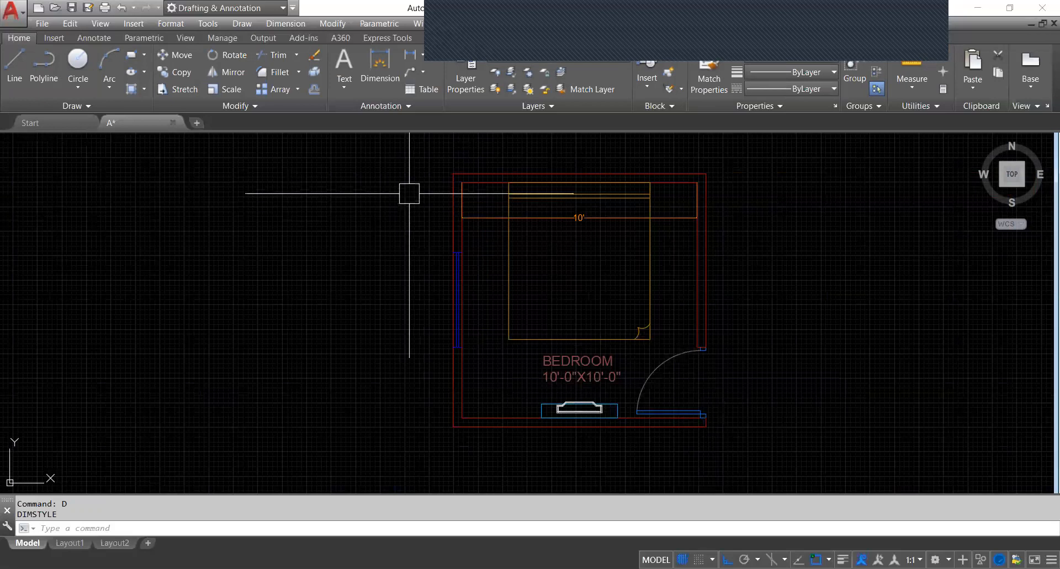
# - Add an aligned dimension diagonally across the bedroom from the inner upper-left corner to the lower-right corner beside the door
pyautogui.click(423, 55)
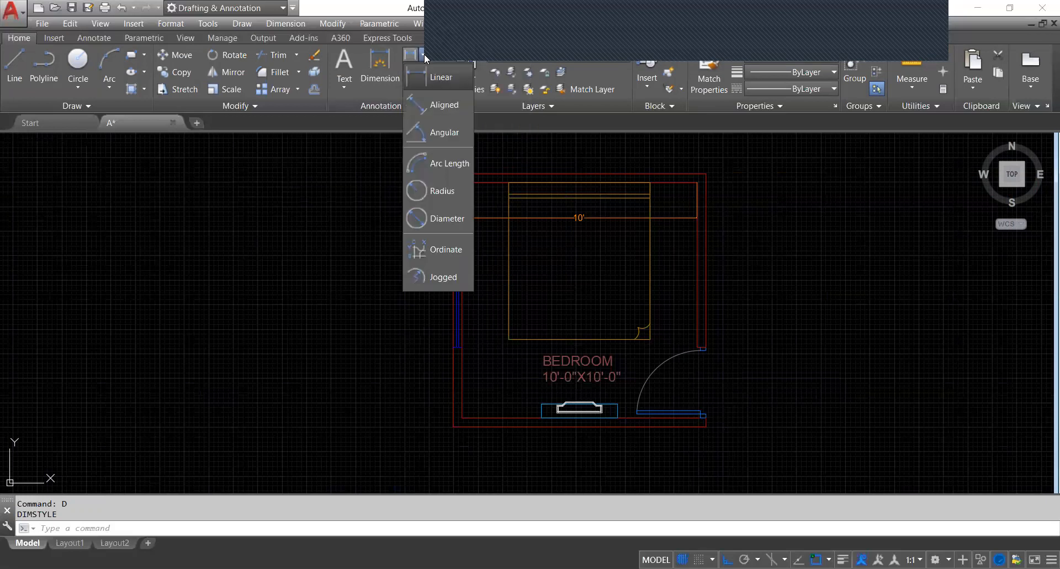
pyautogui.click(447, 106)
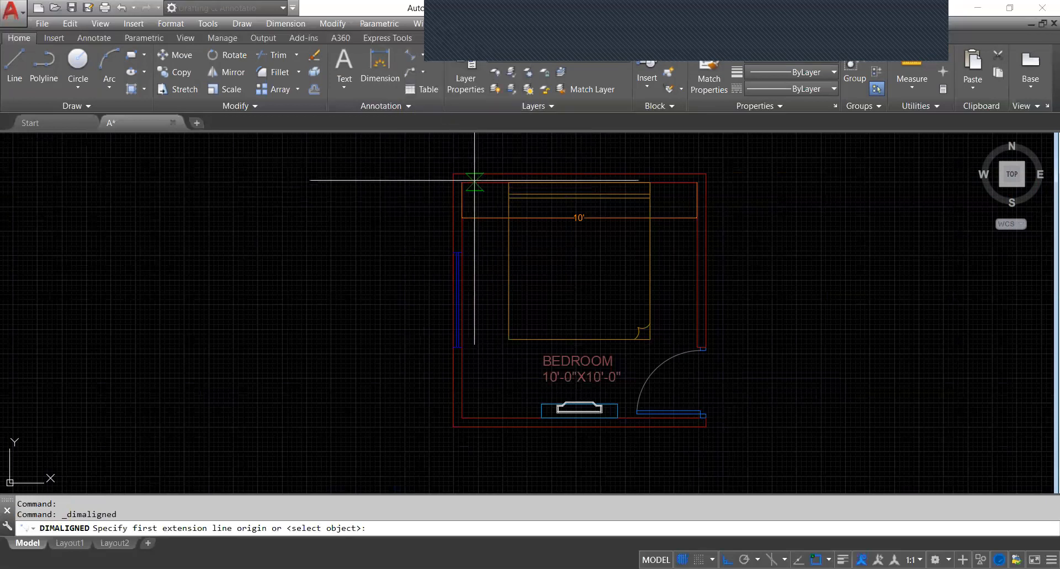
pyautogui.scroll(5, 468, 183)
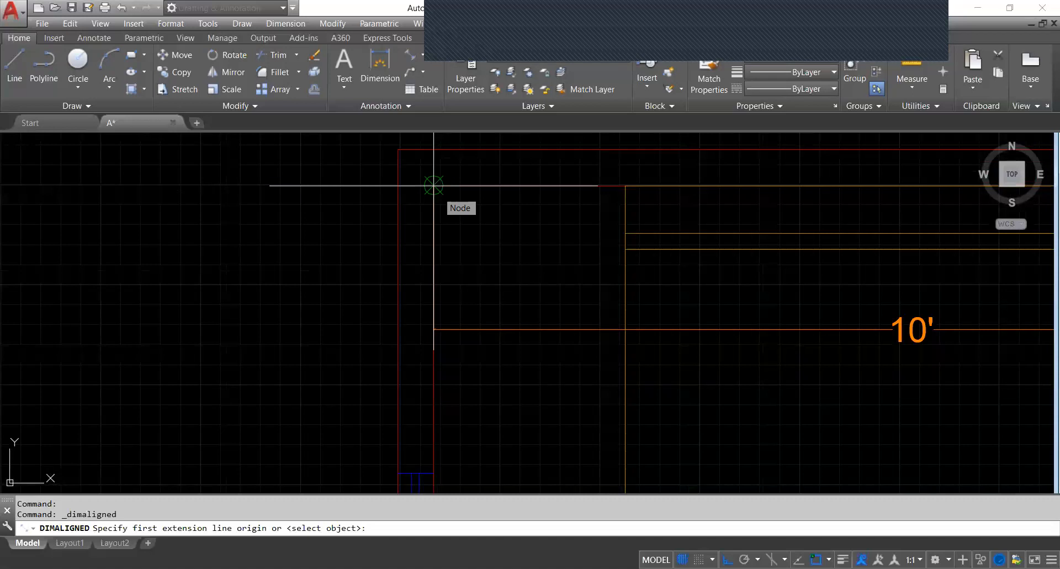
pyautogui.click(433, 186)
pyautogui.scroll(-5, 454, 210)
pyautogui.scroll(9, 600, 347)
pyautogui.click(622, 309)
pyautogui.scroll(-5, 568, 366)
pyautogui.scroll(2, 473, 189)
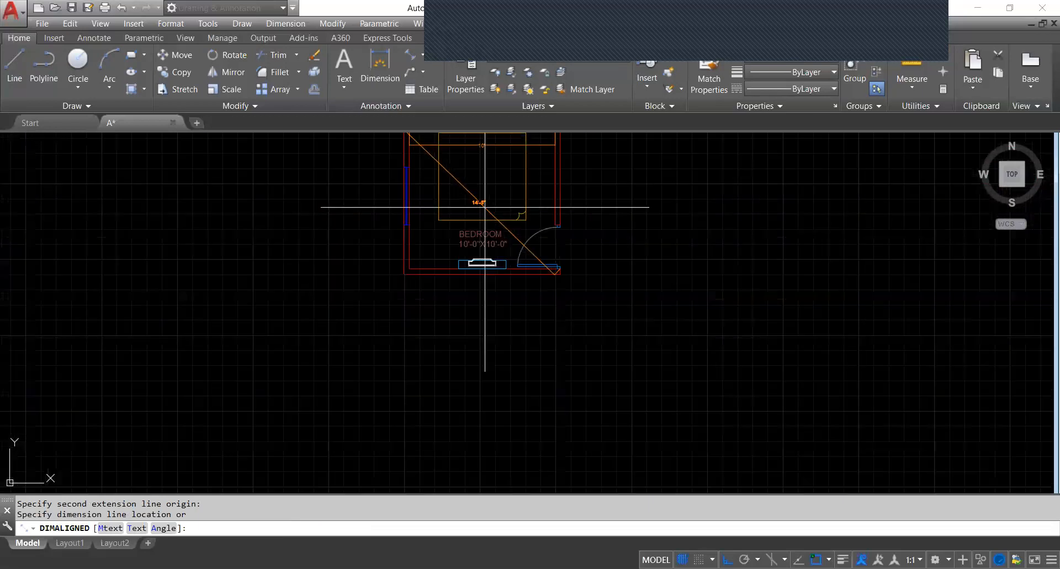
pyautogui.scroll(1, 479, 202)
pyautogui.scroll(-1, 475, 210)
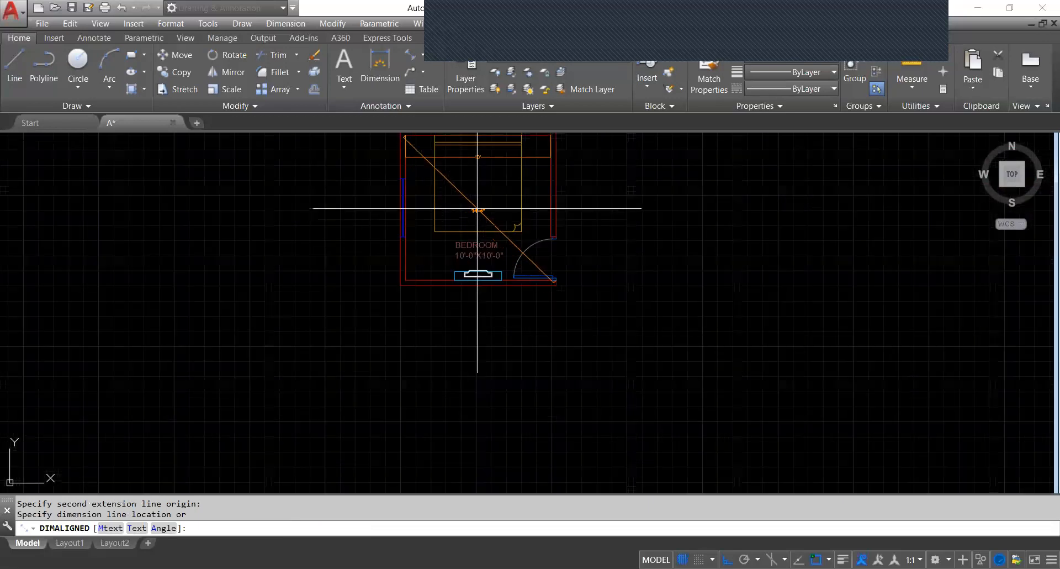
pyautogui.scroll(-2, 465, 223)
pyautogui.scroll(3, 473, 220)
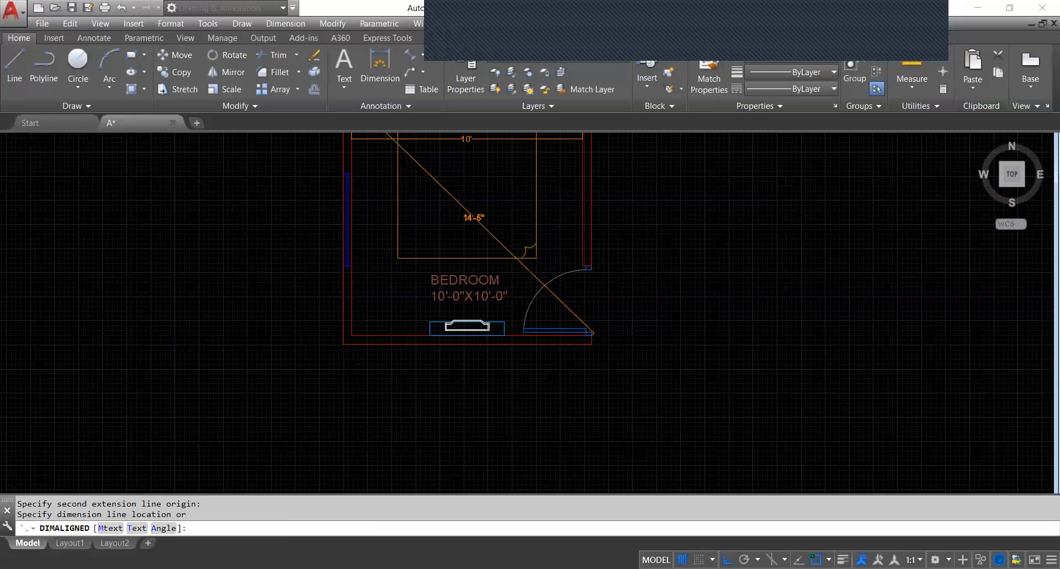
pyautogui.scroll(-1, 473, 220)
pyautogui.click(494, 186)
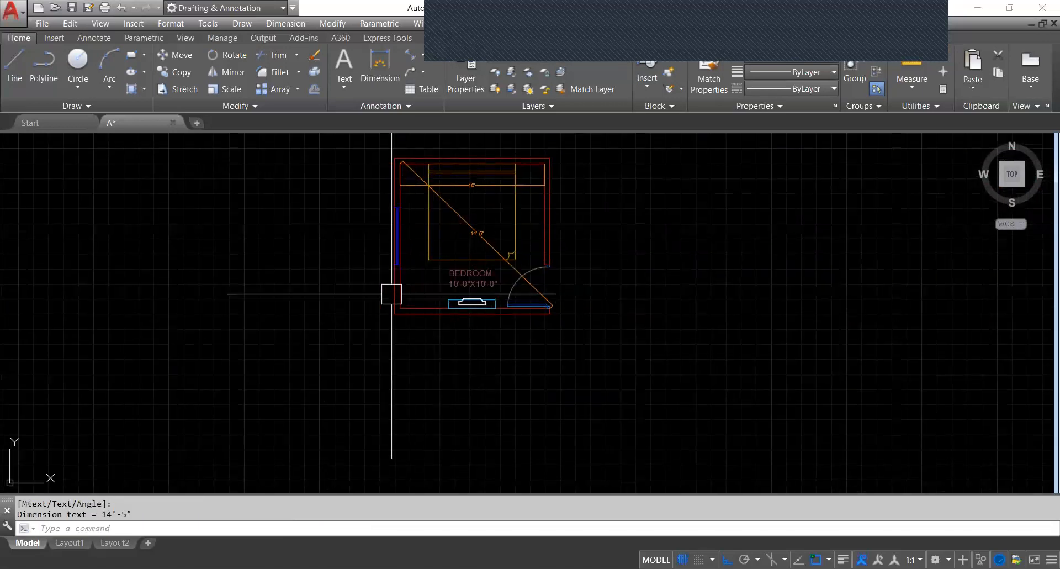
# - Add a vertical linear dimension for the bottom wall's thickness at the bedroom's lower-left corner
pyautogui.scroll(3, 412, 287)
pyautogui.click(421, 55)
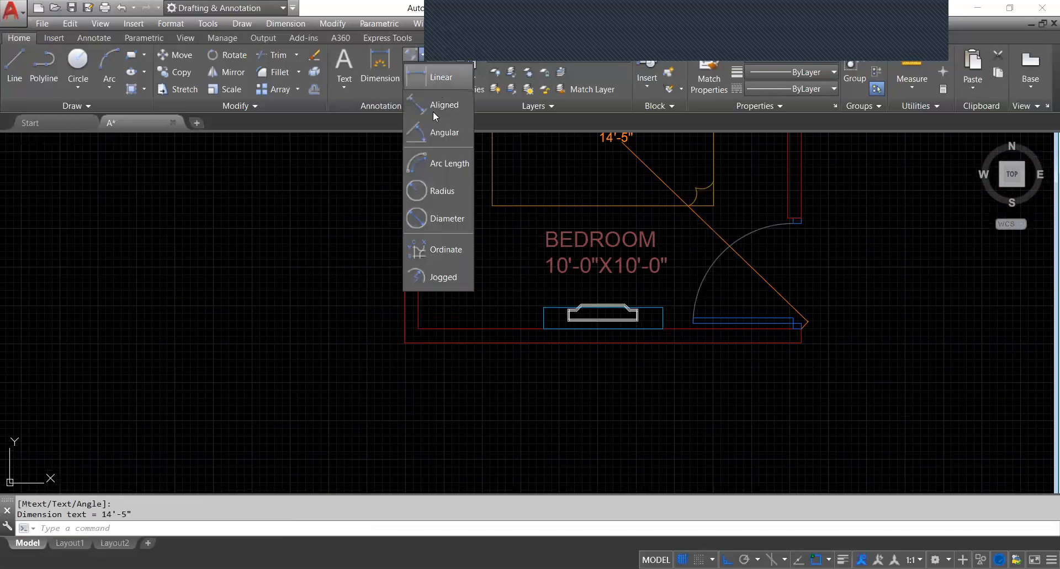
pyautogui.click(436, 78)
pyautogui.scroll(4, 417, 325)
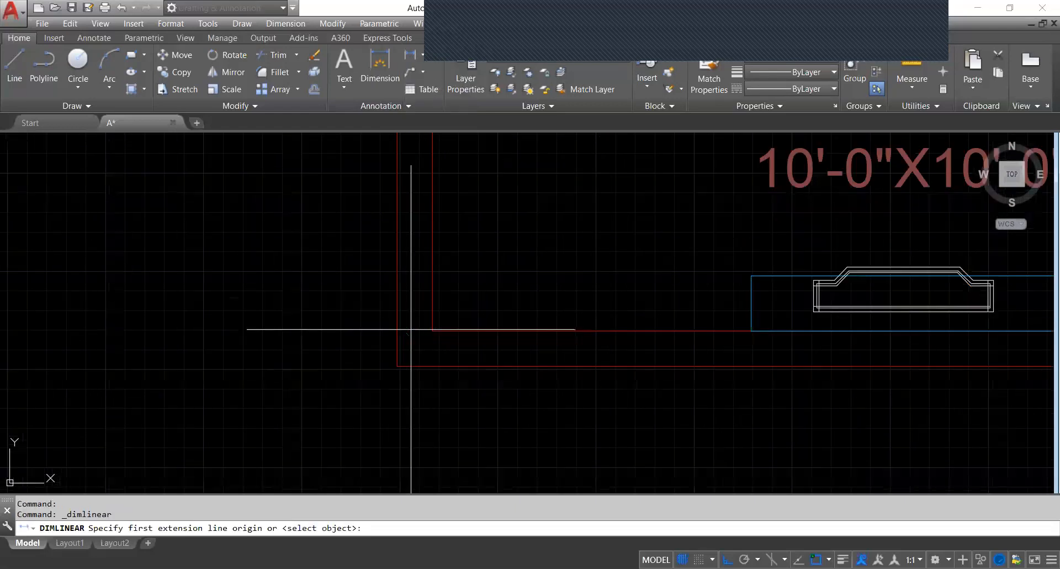
pyautogui.click(445, 332)
pyautogui.click(444, 388)
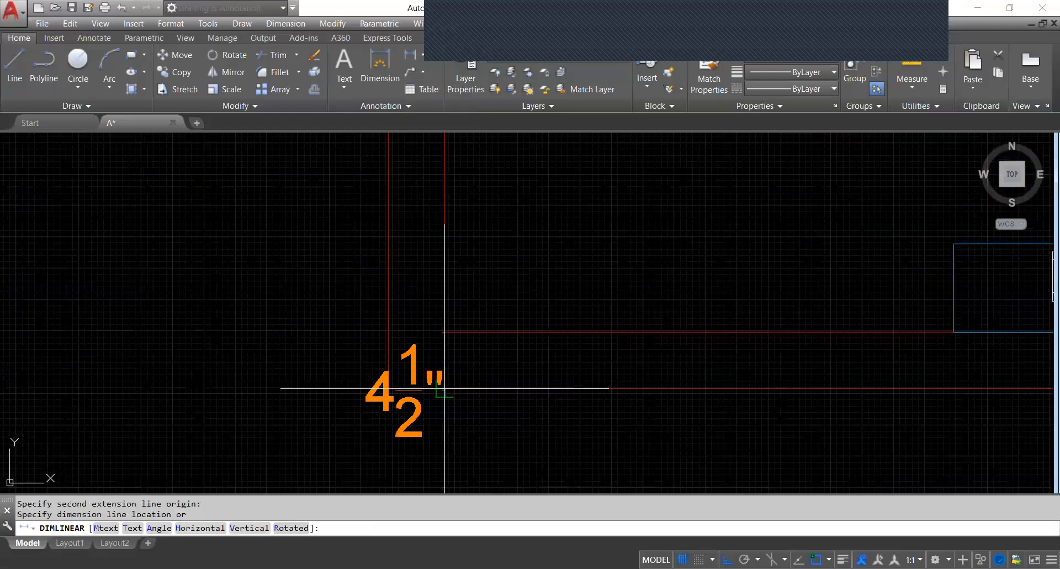
pyautogui.click(497, 363)
pyautogui.scroll(-5, 449, 302)
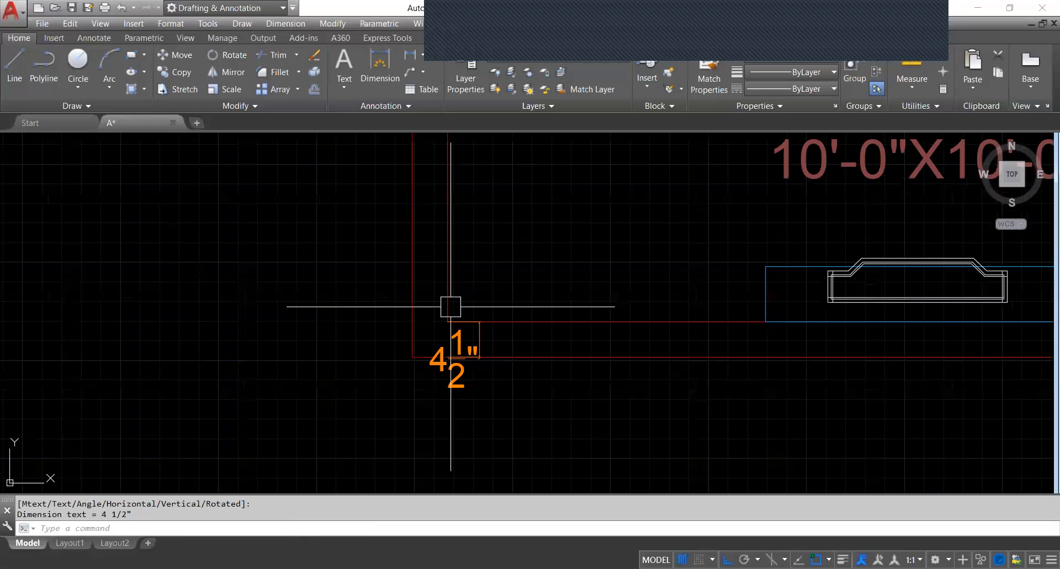
pyautogui.scroll(-3, 452, 312)
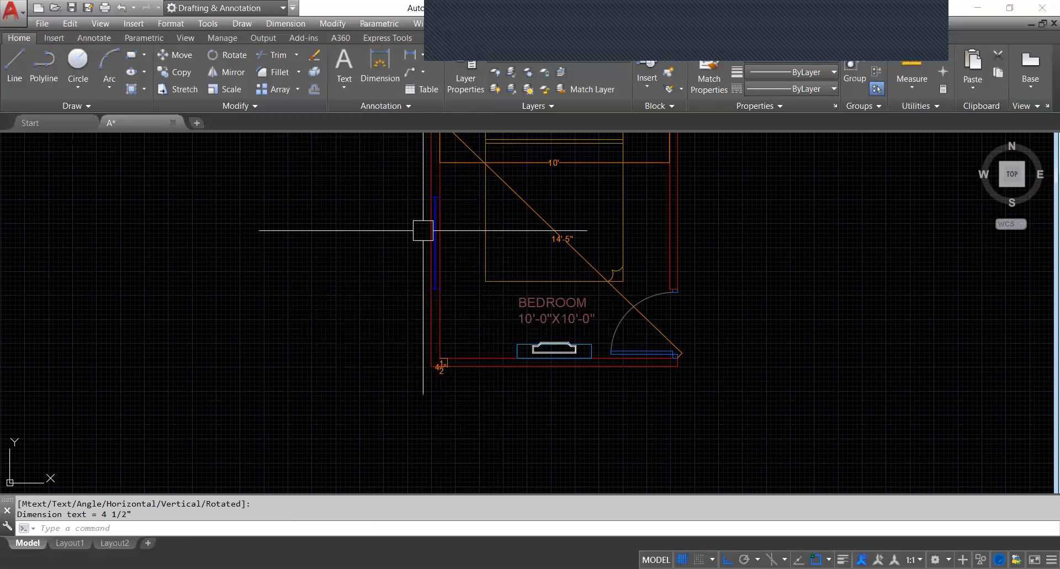
# - Add an angular dimension between the inner left and bottom wall lines, placing its arc inside the room's lower-left corner
pyautogui.click(423, 54)
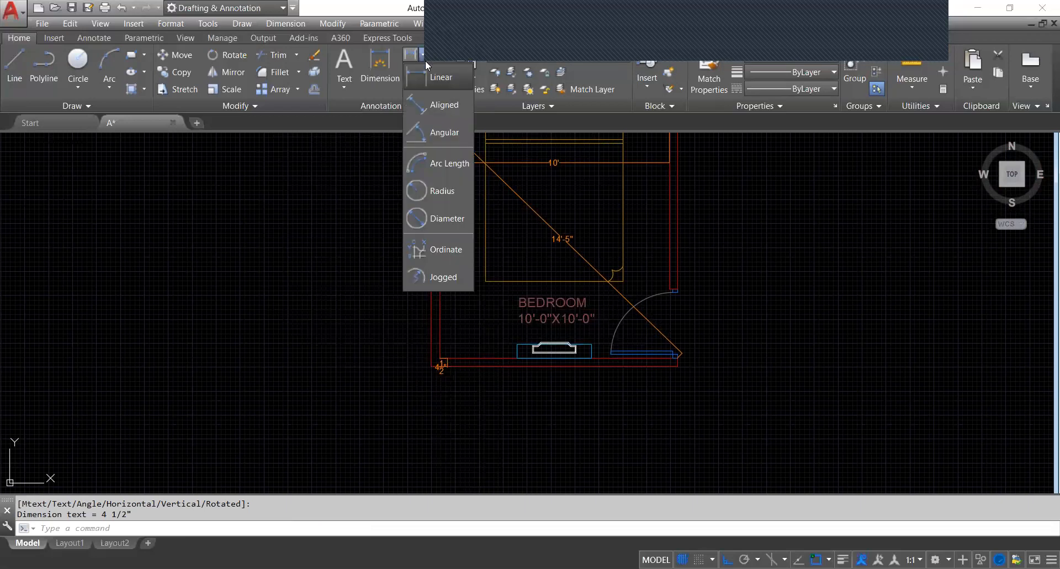
pyautogui.click(437, 137)
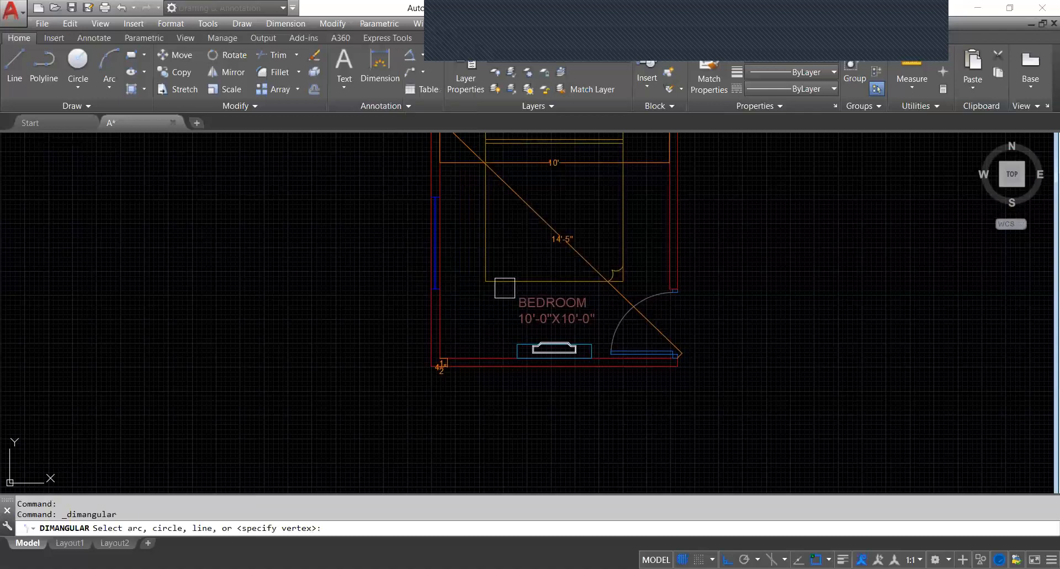
pyautogui.scroll(4, 475, 348)
pyautogui.click(403, 285)
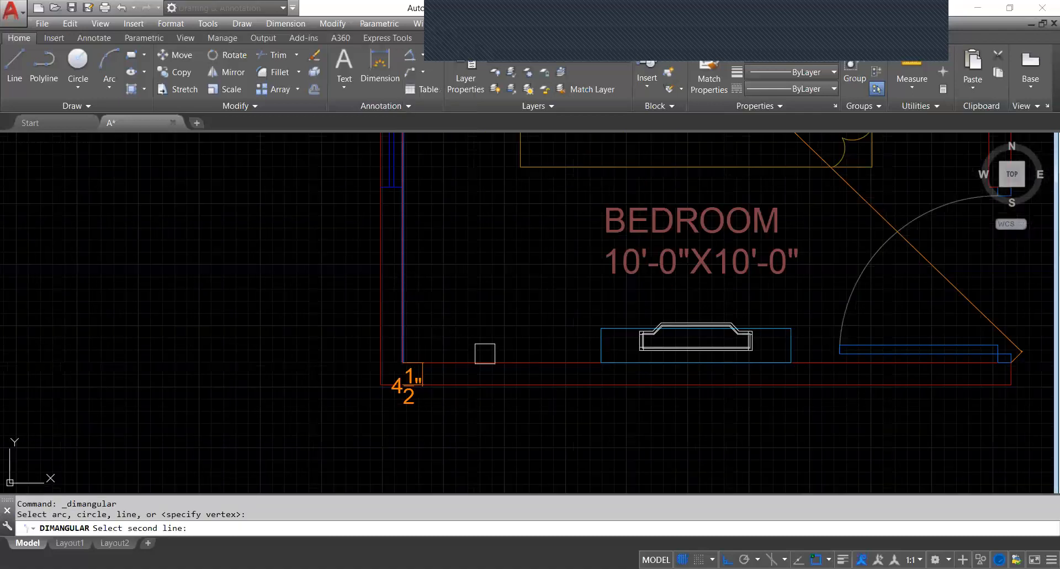
pyautogui.click(484, 354)
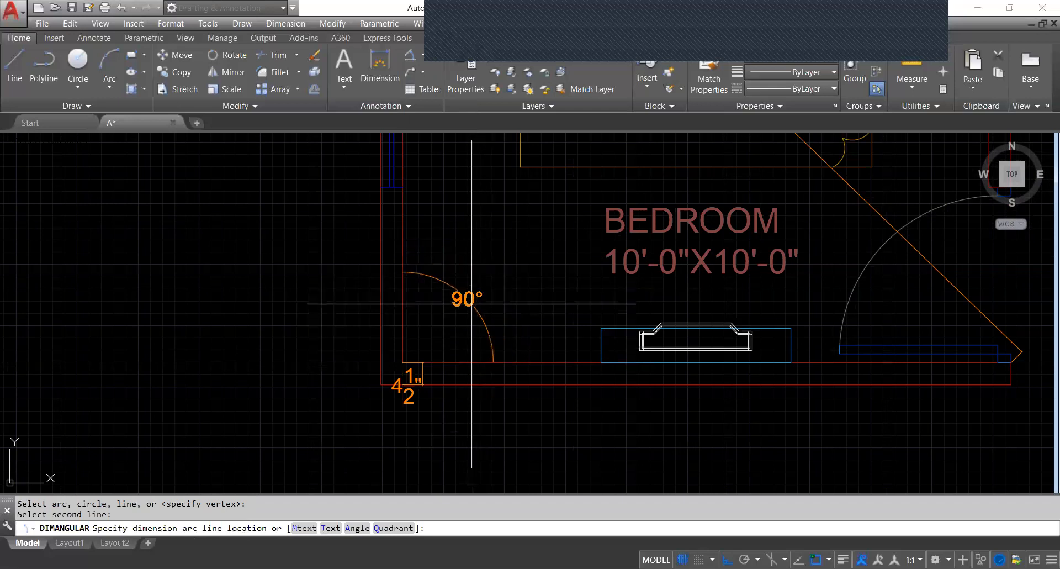
pyautogui.click(455, 318)
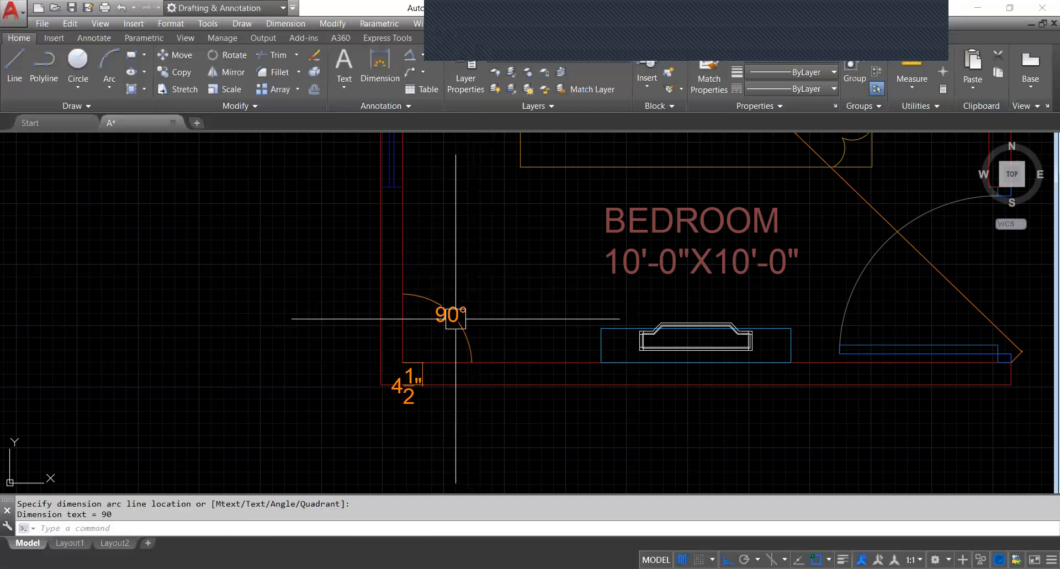
# - Explode the television unit block standing against the bedroom's bottom wall into separate lines
pyautogui.scroll(4, 761, 316)
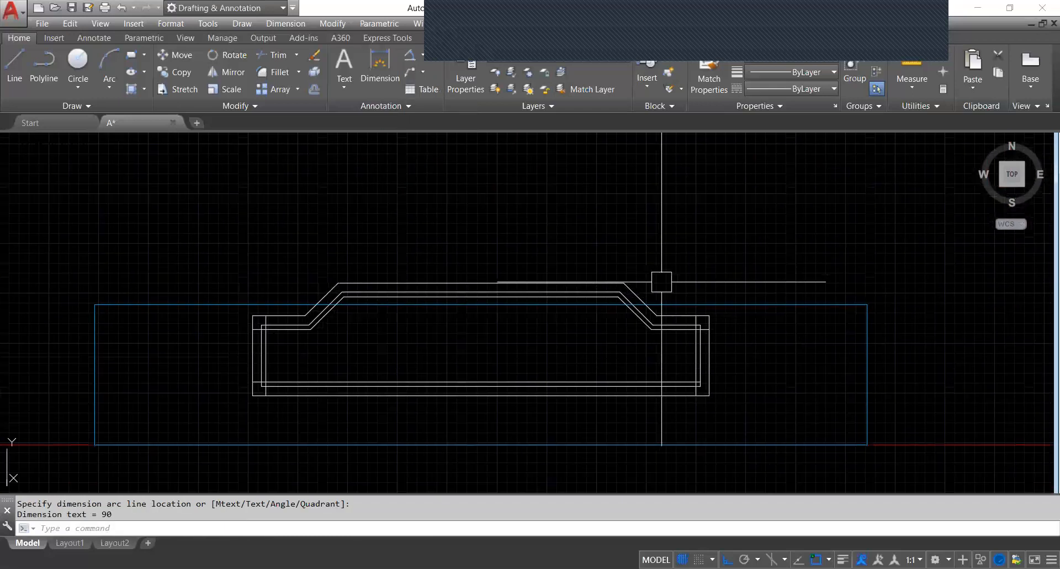
pyautogui.scroll(-4, 662, 281)
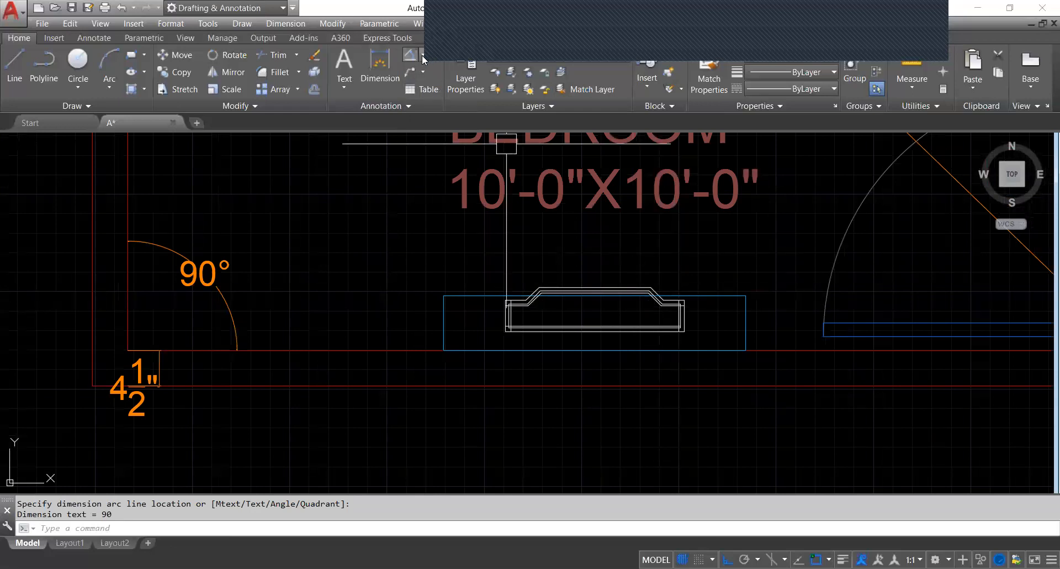
pyautogui.click(669, 350)
pyautogui.scroll(-5, 552, 308)
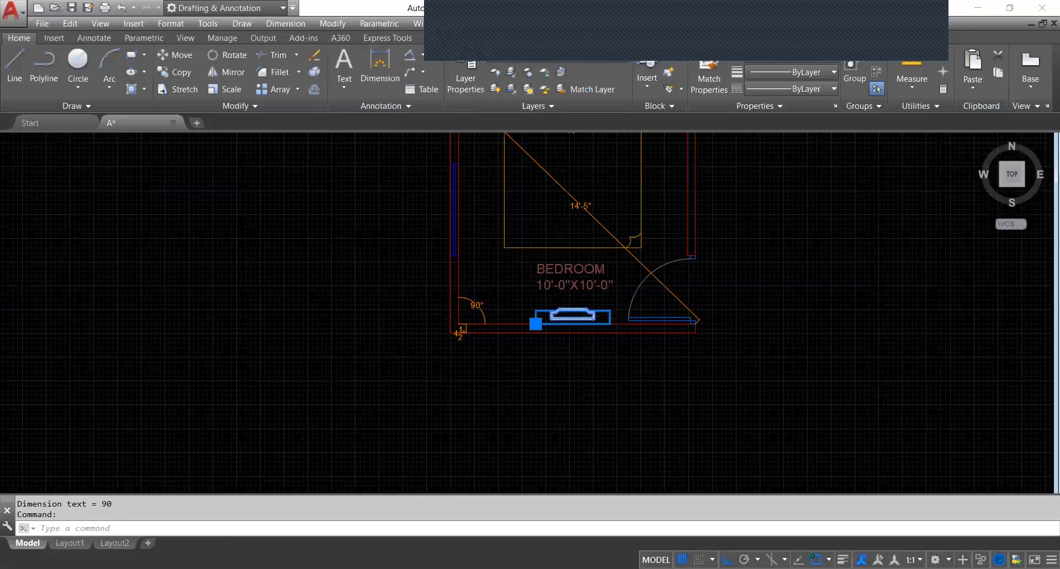
pyautogui.scroll(2, 589, 307)
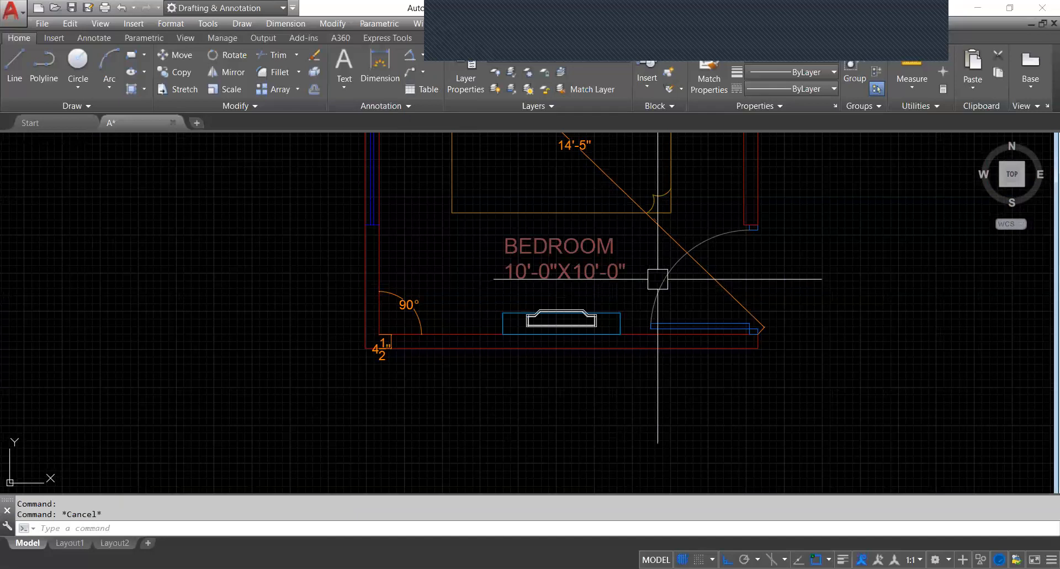
pyautogui.scroll(4, 616, 310)
pyautogui.scroll(-2, 592, 315)
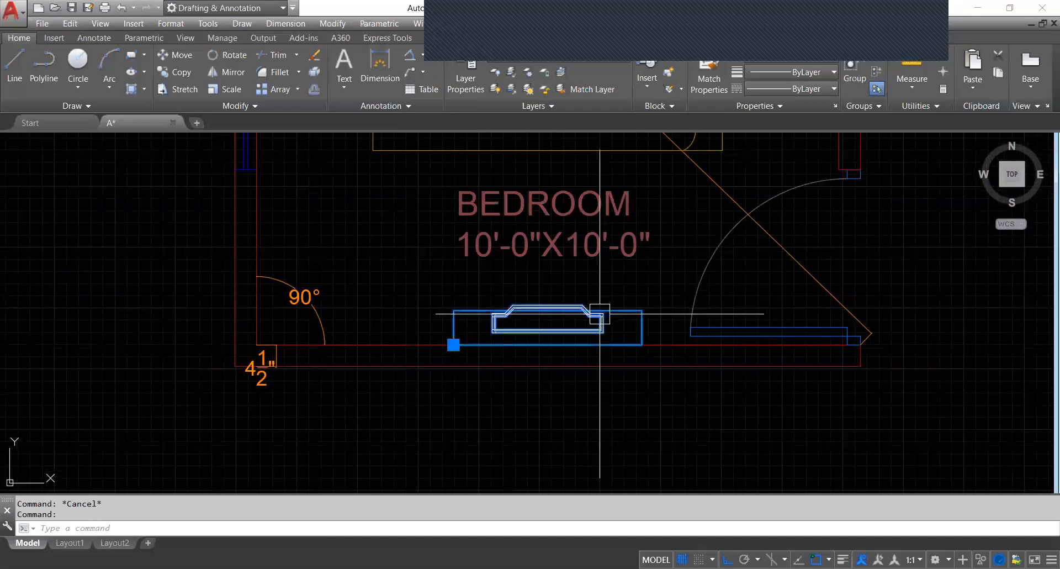
pyautogui.scroll(4, 604, 297)
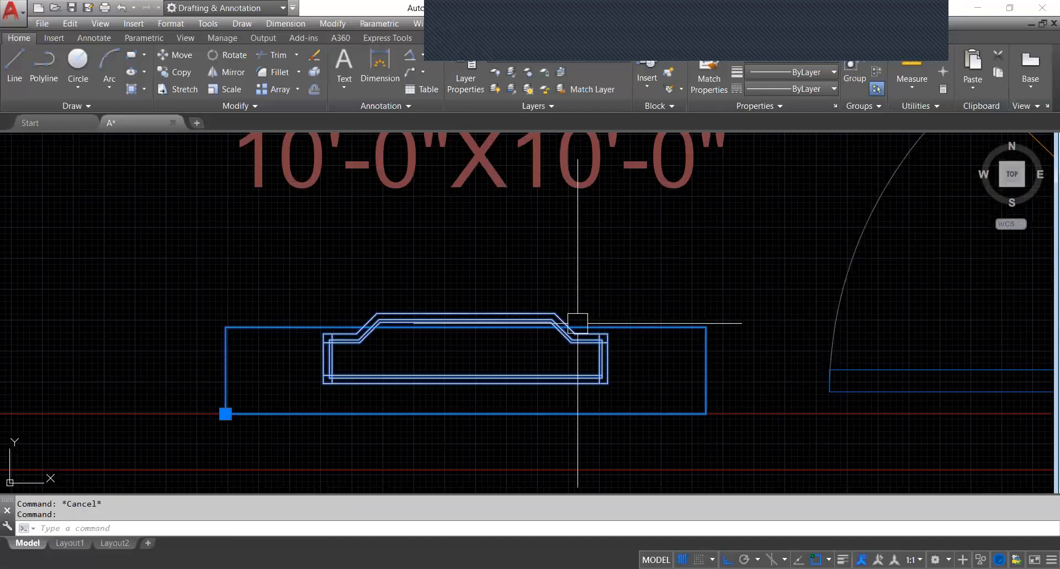
pyautogui.scroll(2, 565, 319)
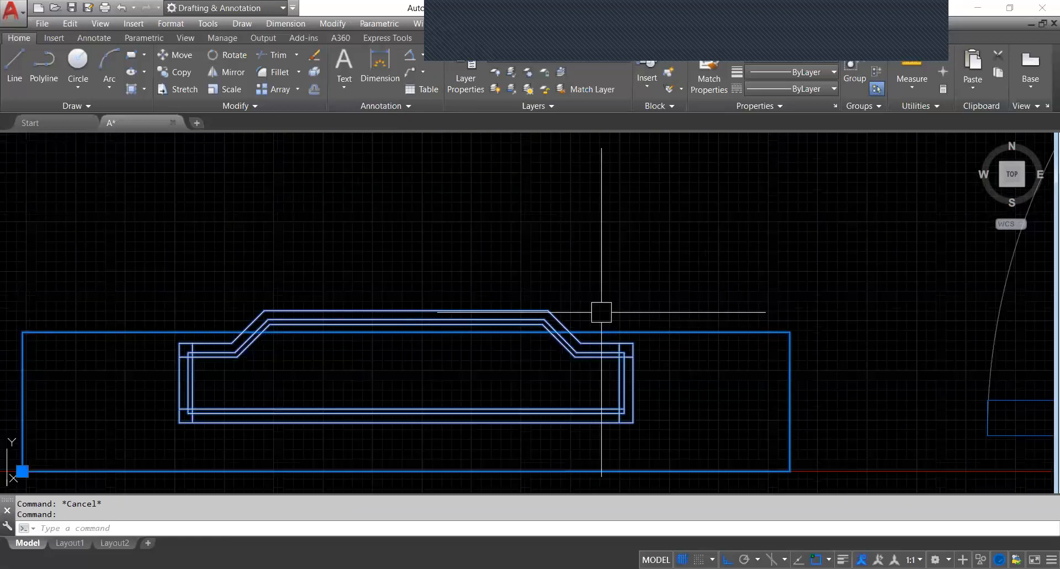
pyautogui.scroll(-2, 601, 312)
pyautogui.scroll(3, 588, 317)
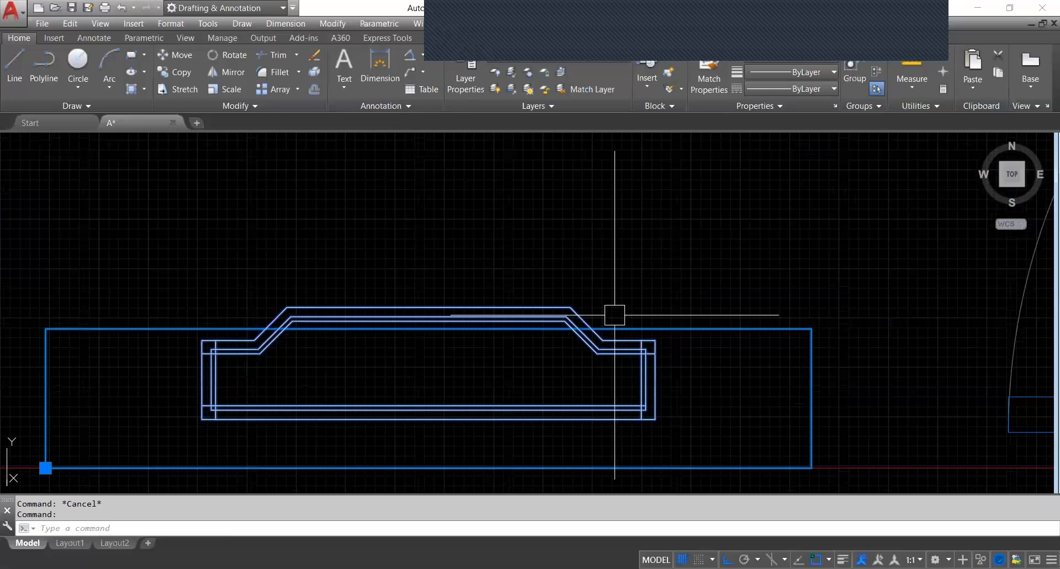
pyautogui.scroll(-2, 599, 318)
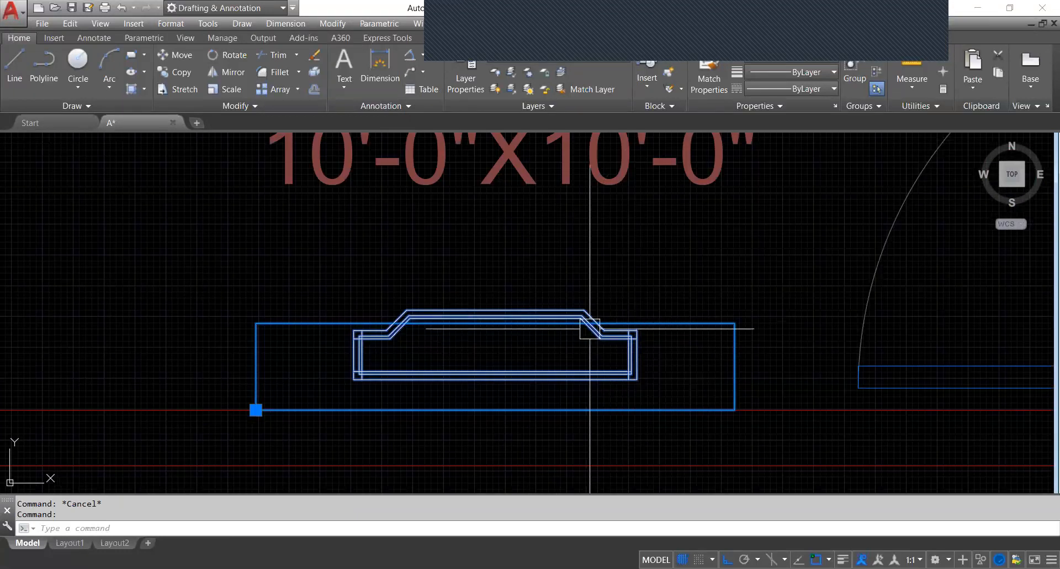
pyautogui.scroll(-3, 596, 318)
pyautogui.moveTo(600, 309)
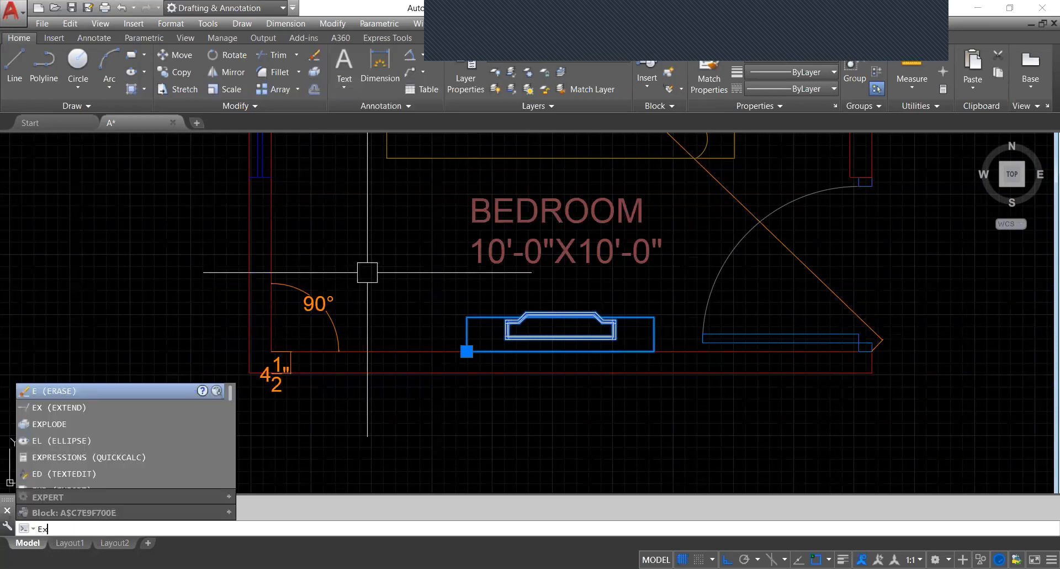
pyautogui.write('O')
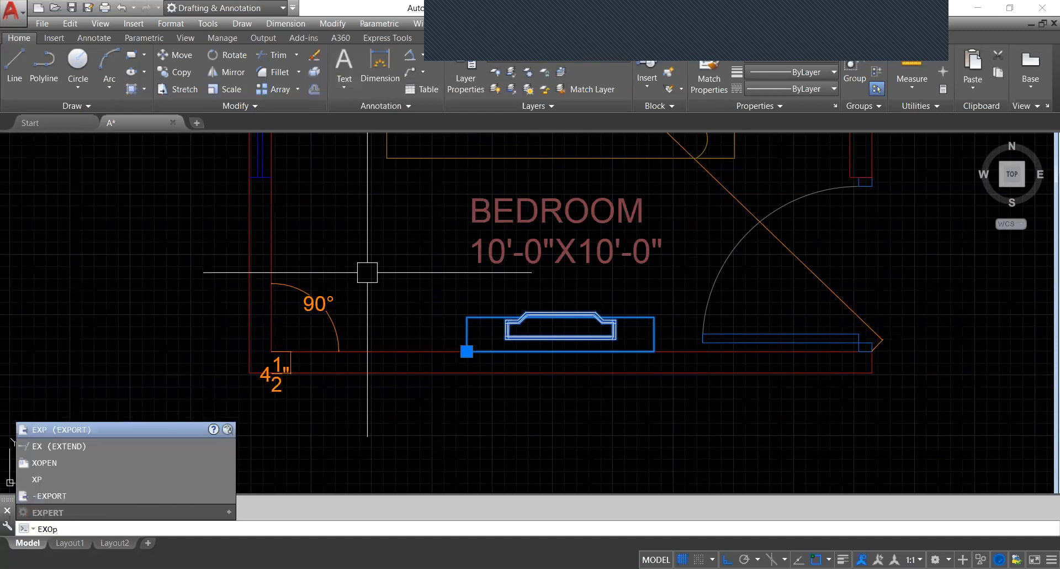
pyautogui.press('BackSpace')
pyautogui.write('PLODE')
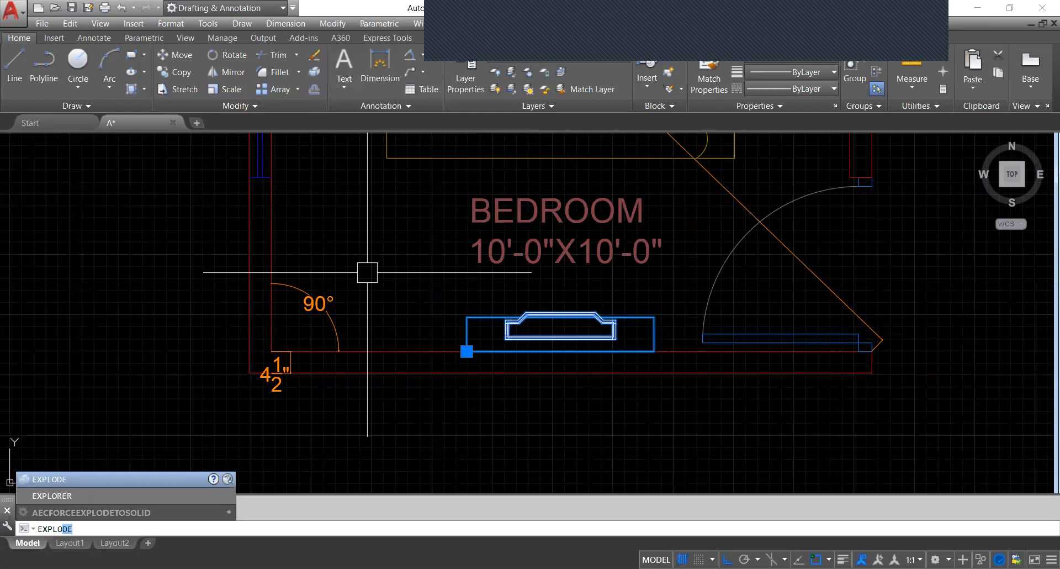
pyautogui.press('Return')
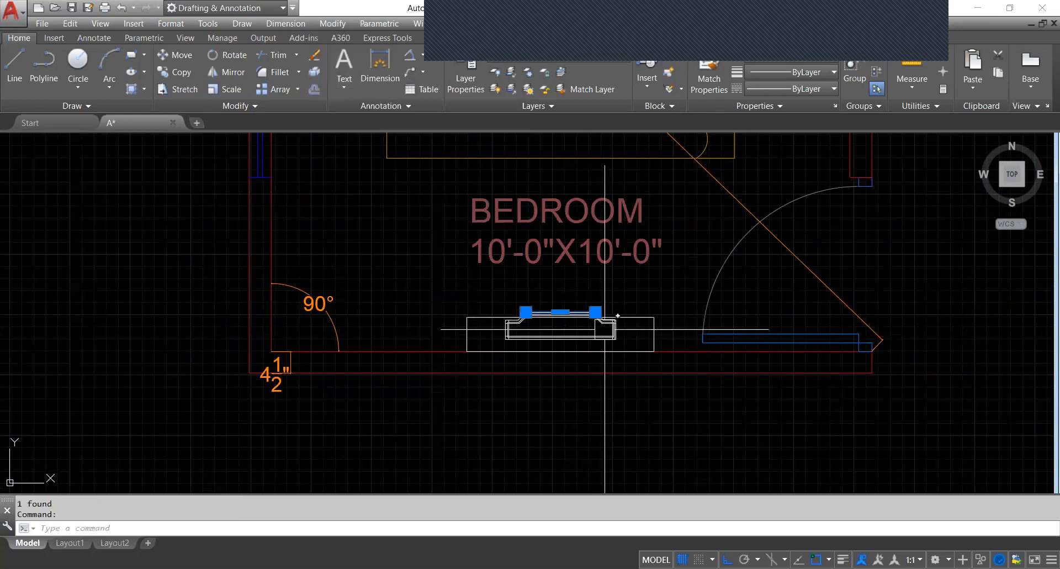
# - Try an angular dimension between the television outline's slanted right edge and the adjoining horizontal edge
pyautogui.scroll(4, 610, 325)
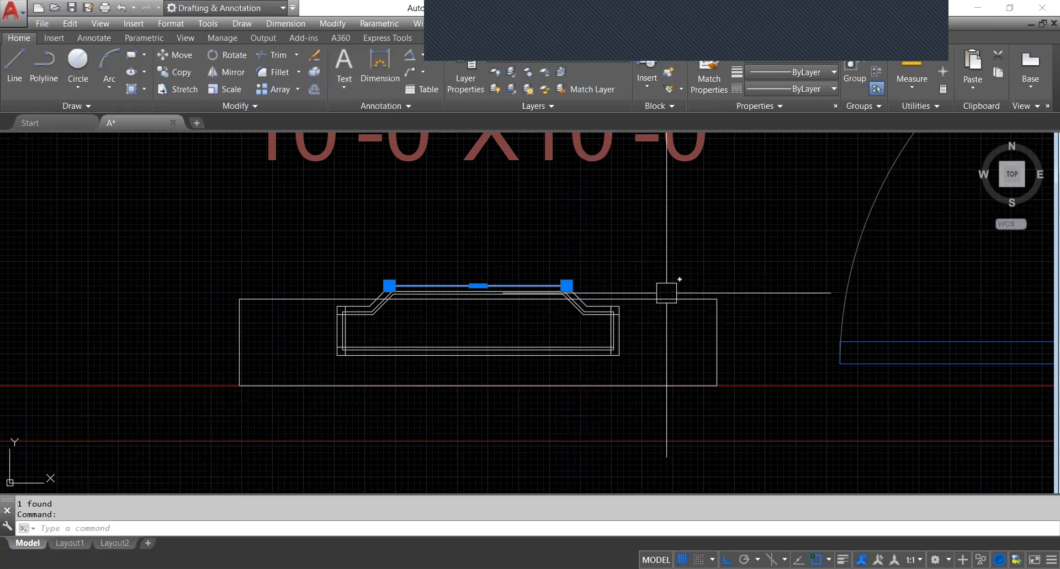
pyautogui.scroll(-4, 535, 285)
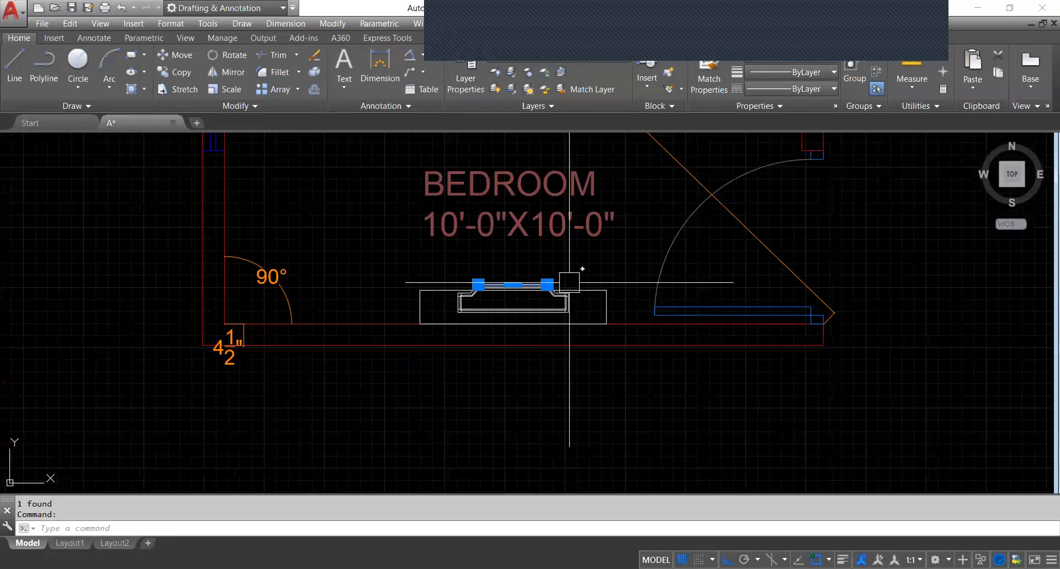
pyautogui.scroll(2, 569, 281)
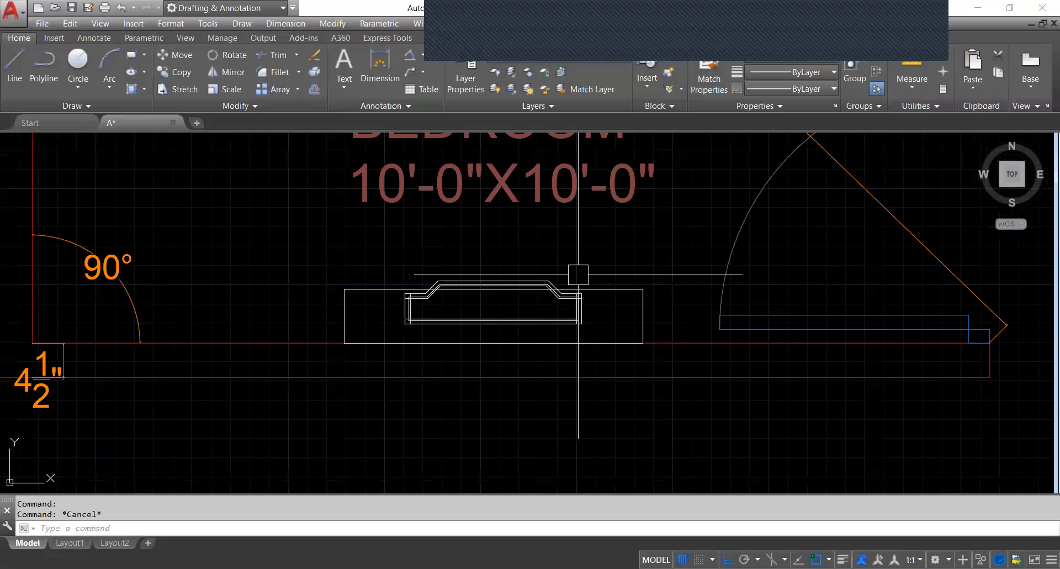
pyautogui.scroll(5, 552, 287)
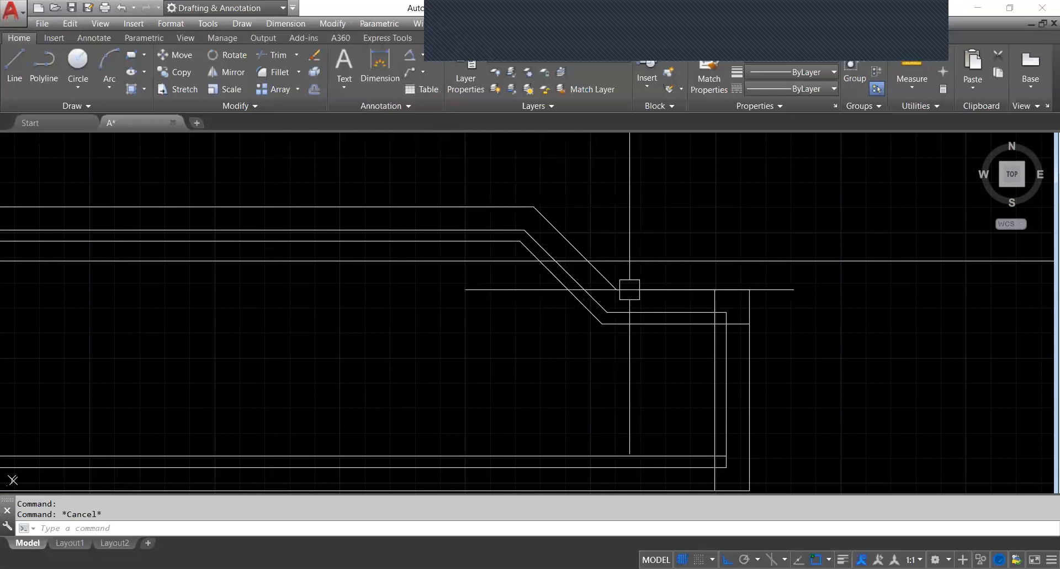
pyautogui.click(422, 55)
pyautogui.click(439, 133)
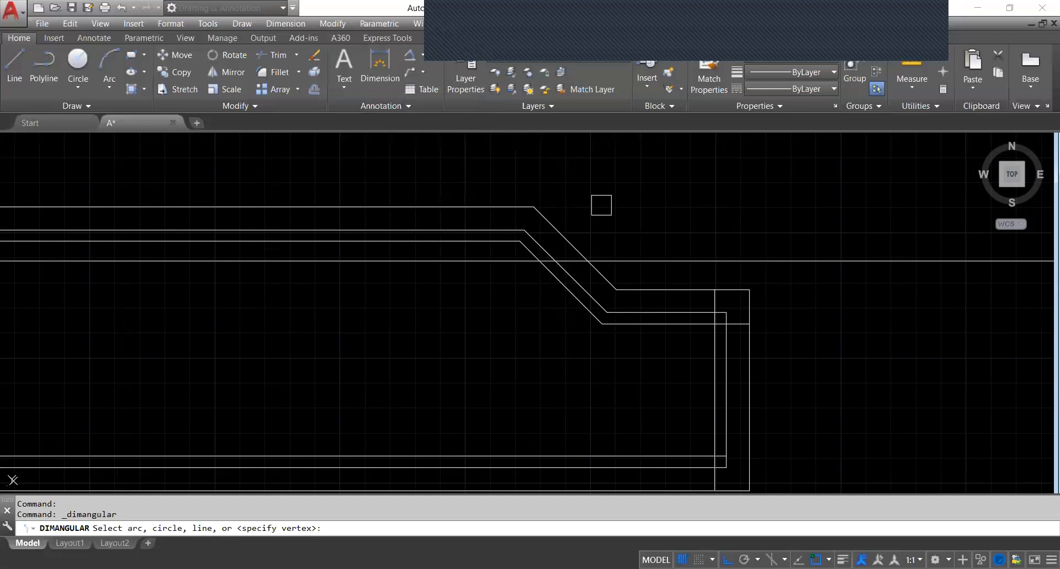
pyautogui.scroll(2, 647, 272)
pyautogui.click(572, 270)
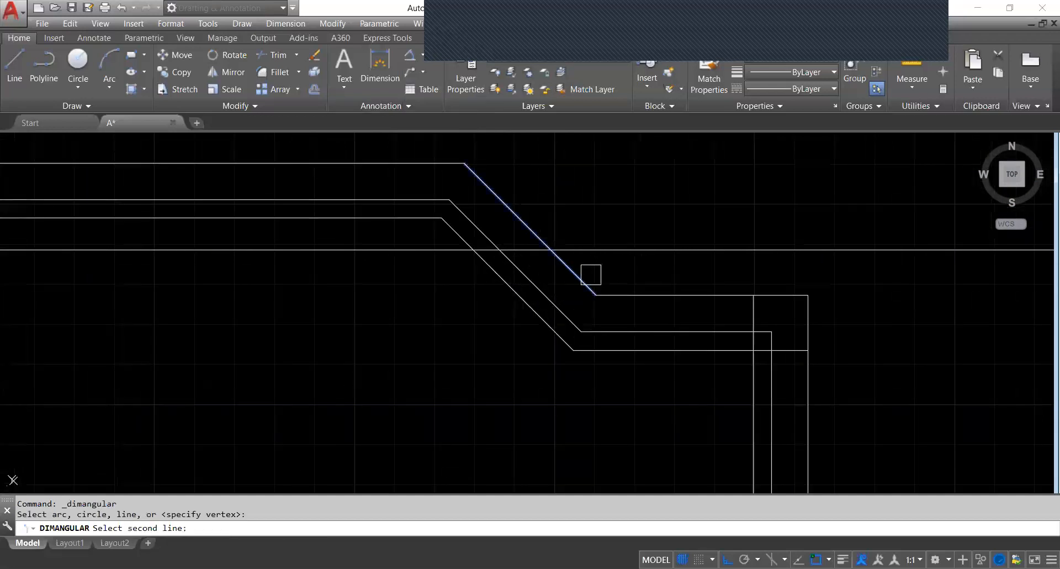
pyautogui.click(634, 295)
pyautogui.scroll(-5, 665, 251)
pyautogui.scroll(2, 670, 260)
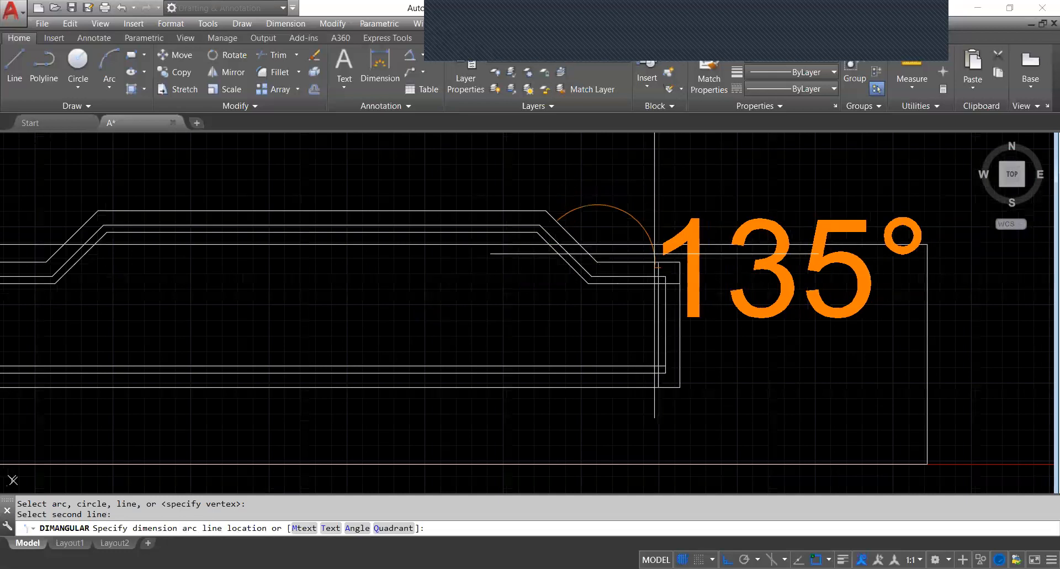
pyautogui.press('Escape')
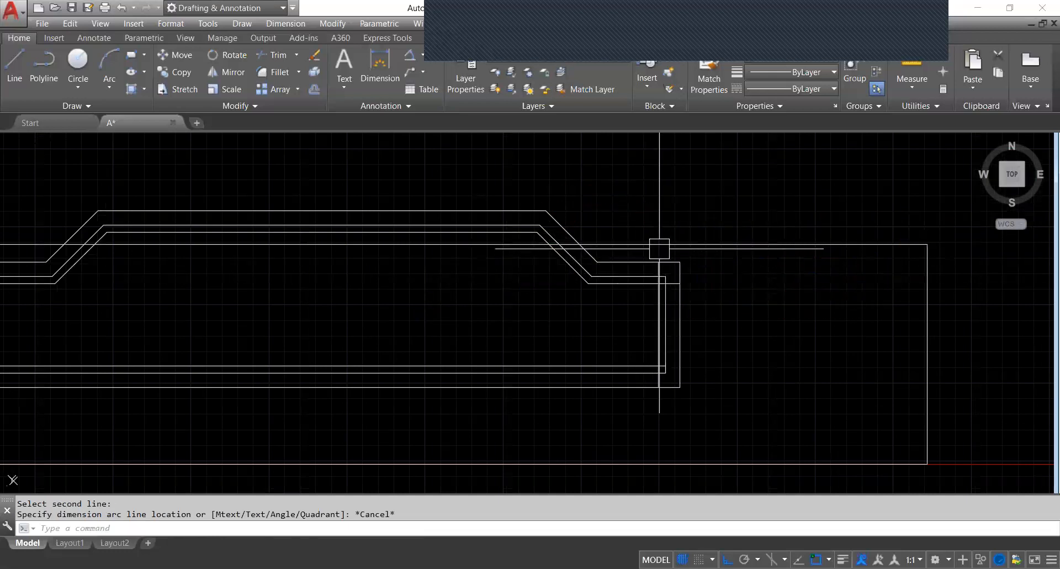
# - Examine the linear, aligned and angular dimensions placed across the bedroom plan
pyautogui.scroll(-5, 662, 224)
pyautogui.moveTo(649, 177); pyautogui.dragTo(686, 301, button='middle')
pyautogui.scroll(-5, 656, 136)
pyautogui.scroll(5, 639, 199)
pyautogui.scroll(-3, 607, 243)
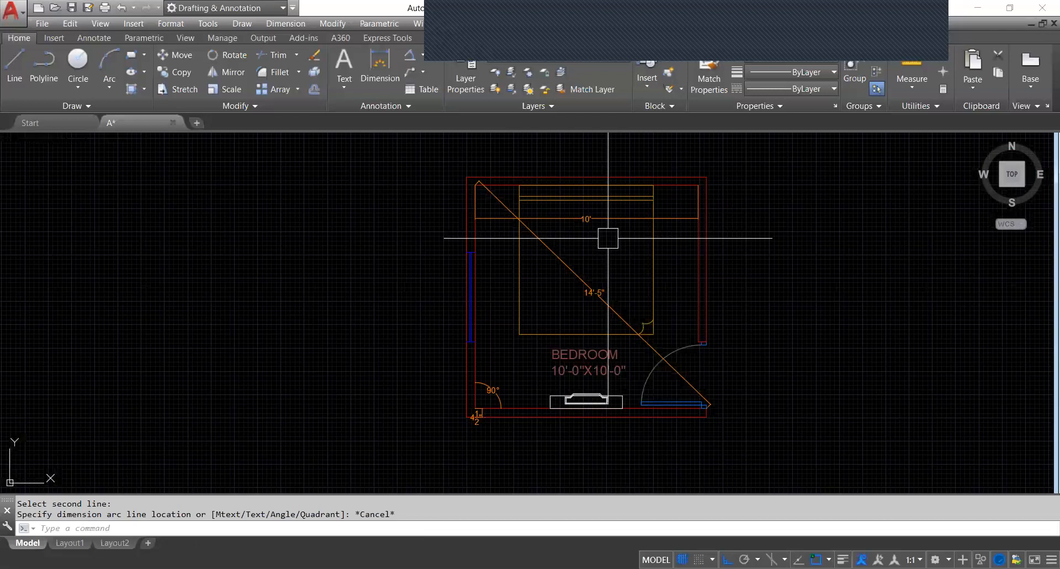
pyautogui.scroll(5, 515, 403)
pyautogui.moveTo(515, 402); pyautogui.dragTo(479, 432, button='middle')
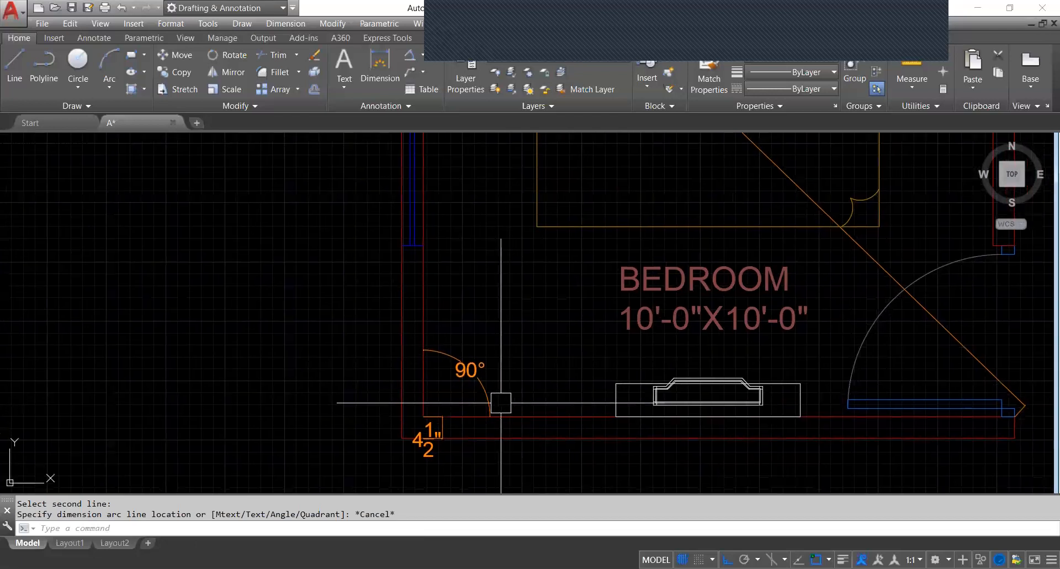
pyautogui.scroll(2, 758, 384)
pyautogui.scroll(-6, 710, 289)
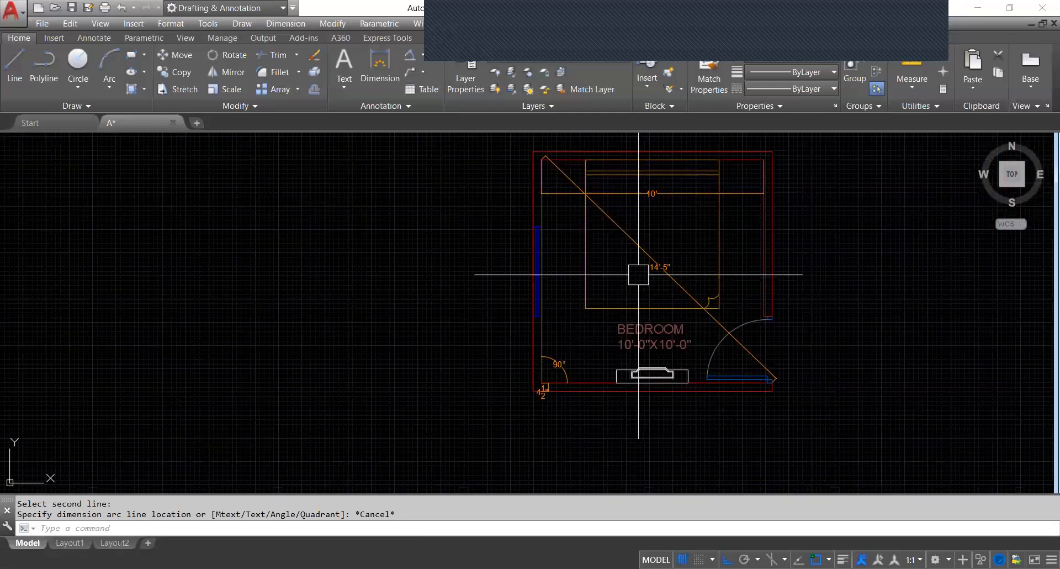
pyautogui.moveTo(641, 270); pyautogui.dragTo(631, 273, button='middle')
pyautogui.scroll(1, 712, 320)
pyautogui.scroll(-2, 680, 320)
pyautogui.scroll(2, 598, 359)
pyautogui.scroll(2, 539, 357)
pyautogui.scroll(-6, 610, 235)
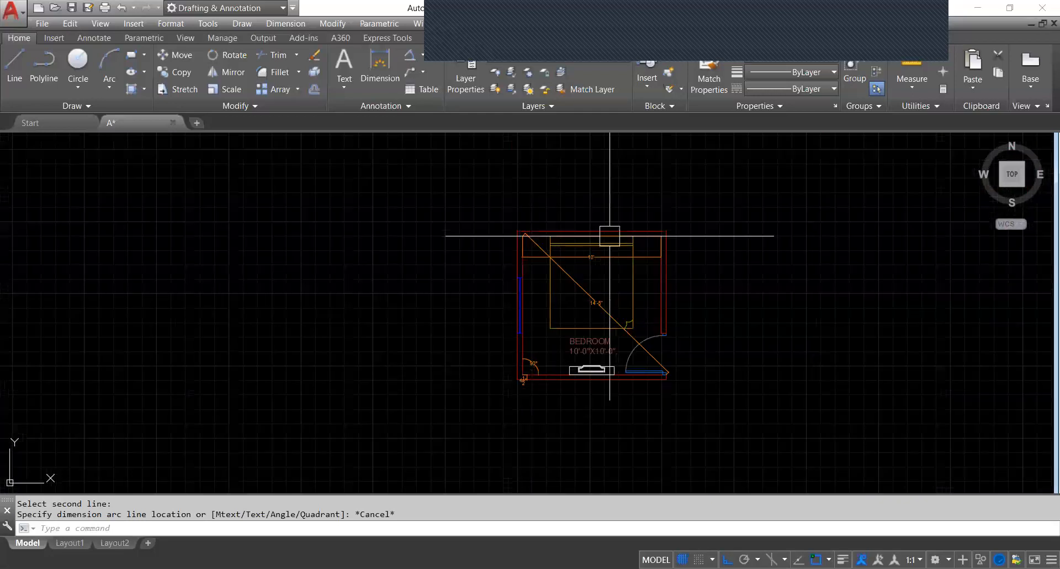
# - Turn off the dimension layer, accepting that it is the current layer
pyautogui.click(561, 55)
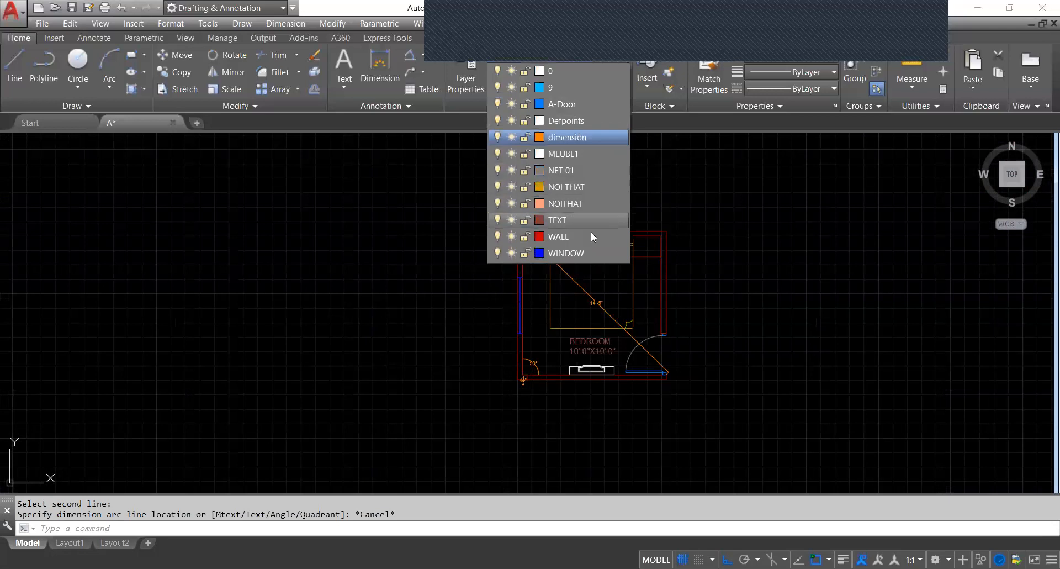
pyautogui.click(498, 137)
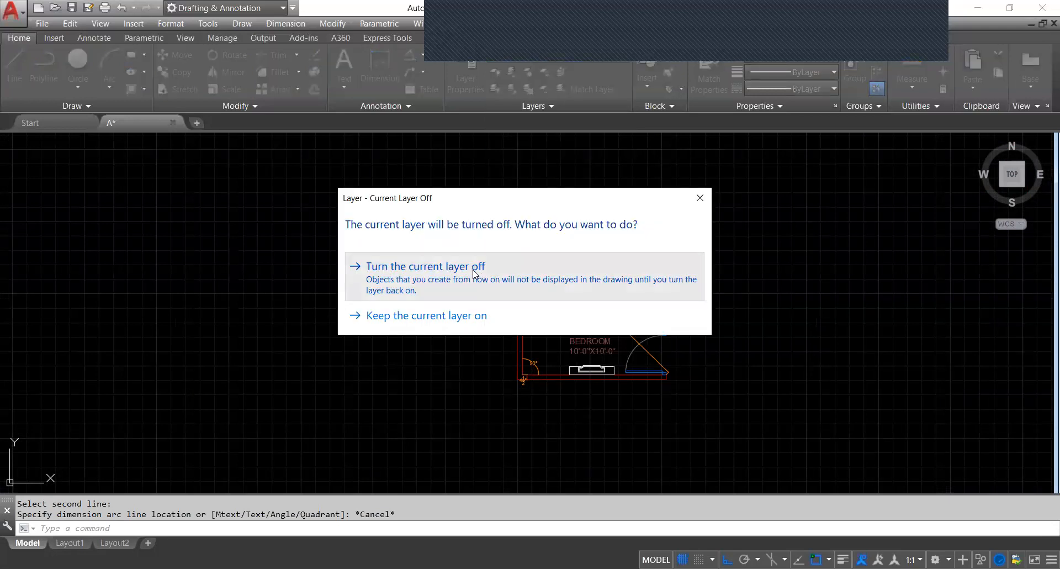
pyautogui.click(425, 266)
# - Examine the bedroom plan with its dimensions hidden
pyautogui.scroll(3, 585, 218)
pyautogui.scroll(-4, 620, 351)
pyautogui.scroll(-2, 620, 352)
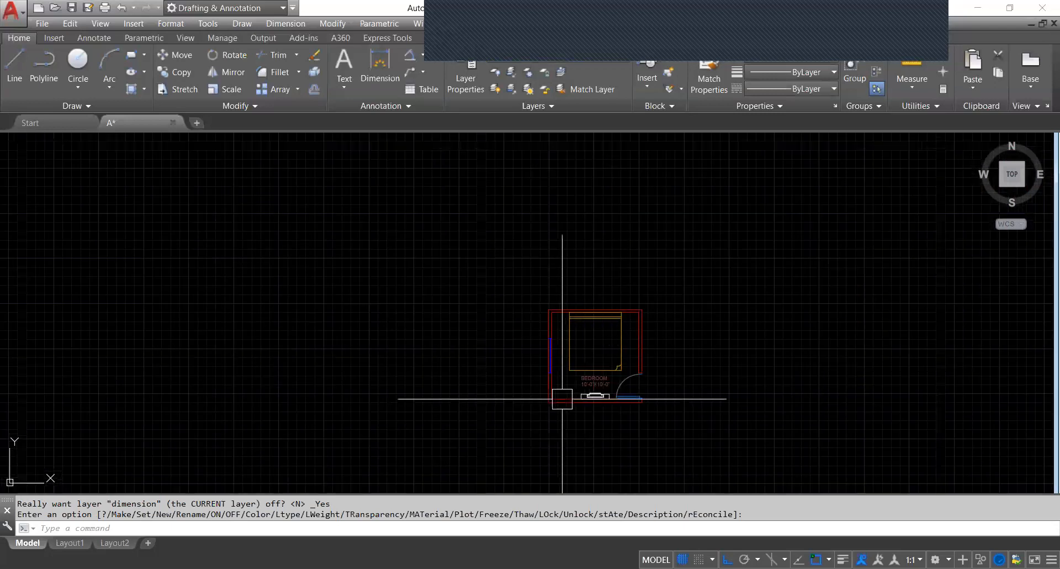
pyautogui.scroll(8, 603, 356)
pyautogui.scroll(-7, 623, 363)
pyautogui.scroll(5, 606, 355)
pyautogui.moveTo(641, 390); pyautogui.dragTo(651, 345, button='middle')
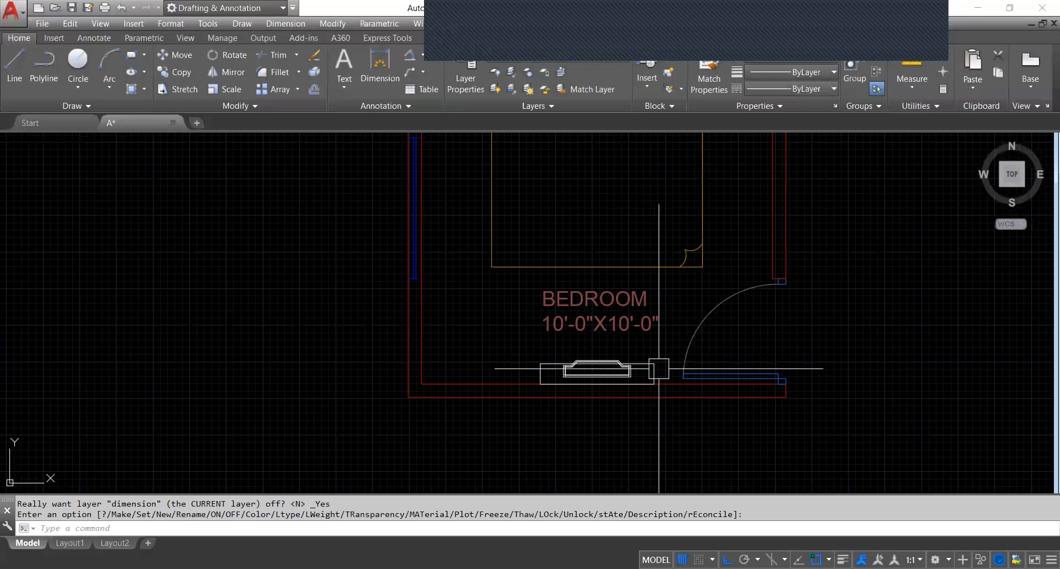
pyautogui.scroll(2, 658, 368)
pyautogui.scroll(-2, 638, 319)
pyautogui.scroll(-4, 638, 319)
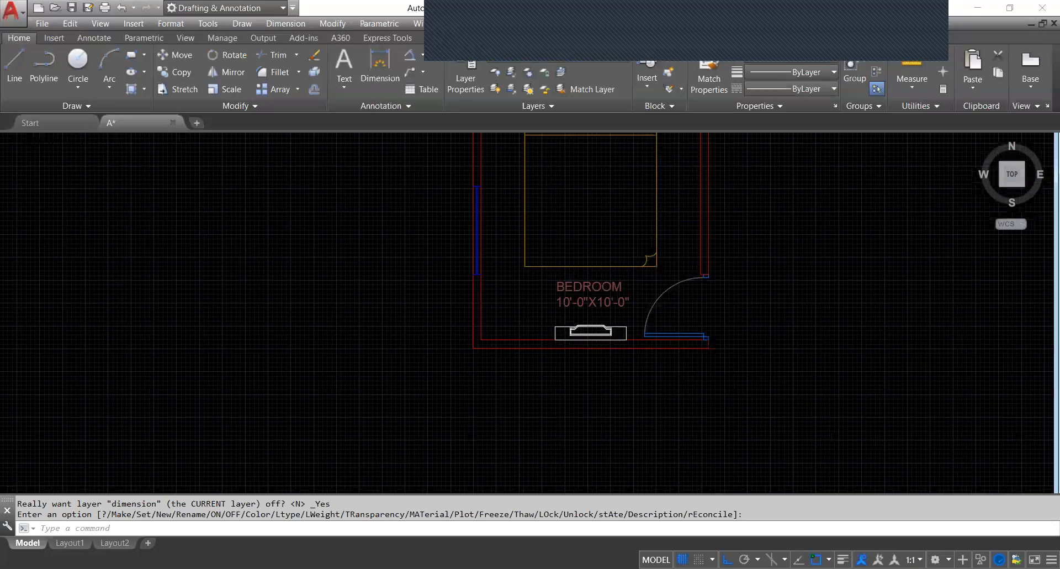
# - Turn the dimension layer back on and check the dimensions on the bedroom plan
pyautogui.click(555, 52)
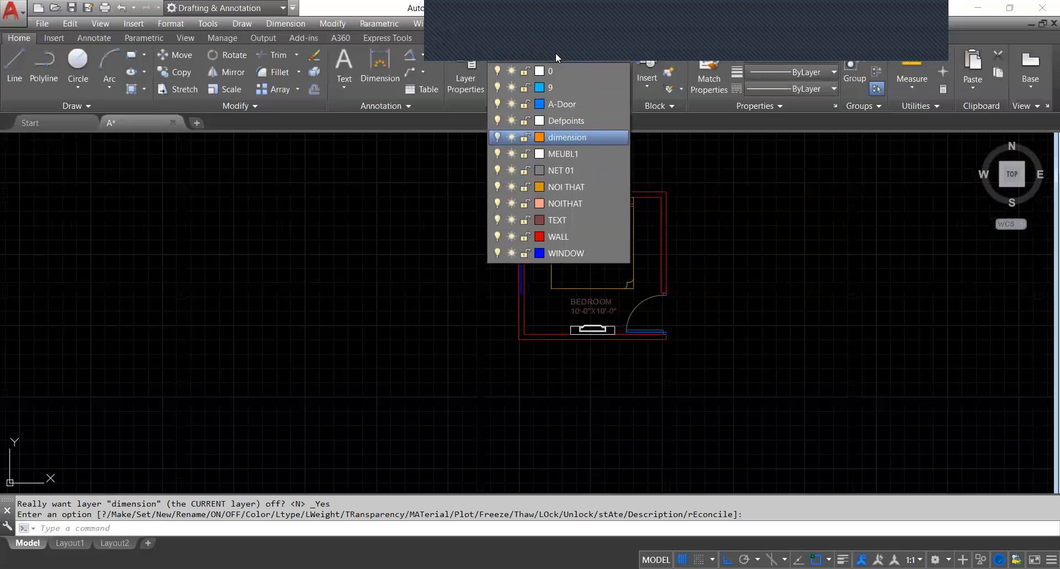
pyautogui.click(498, 137)
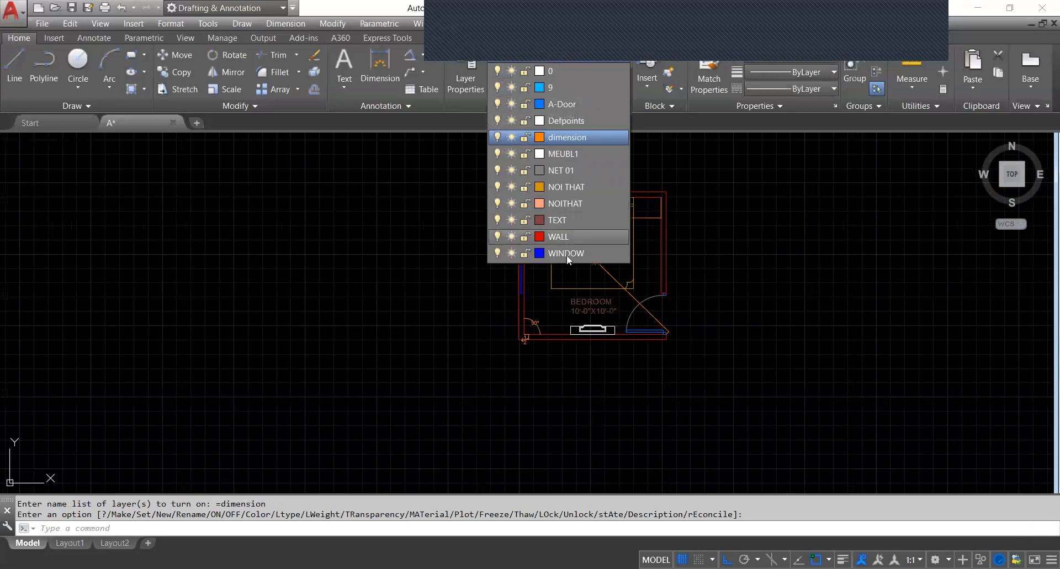
pyautogui.click(467, 170)
pyautogui.scroll(2, 617, 244)
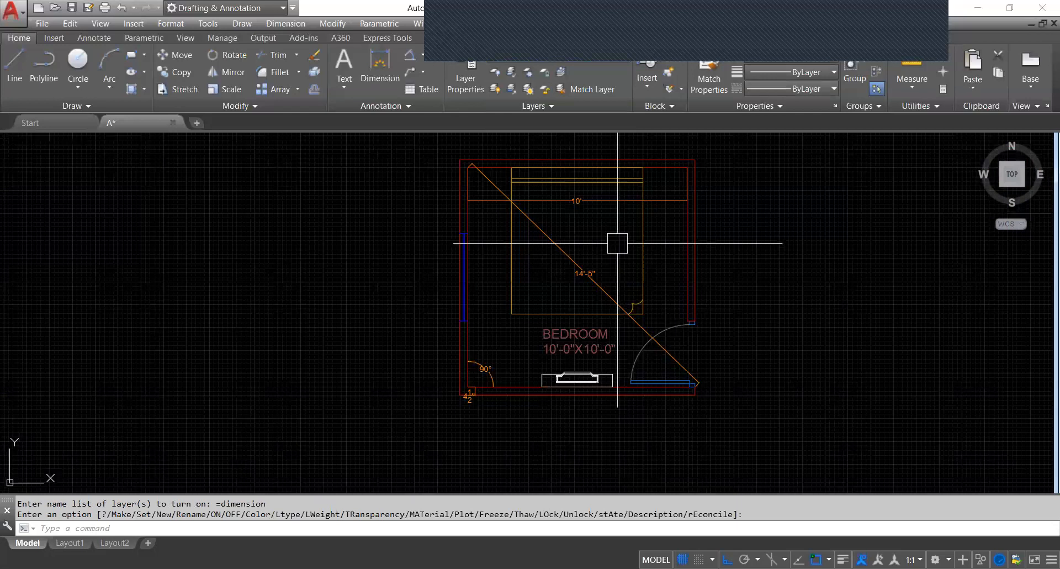
# - Turn off the dimension layer again, accepting that it is the current layer
pyautogui.click(552, 57)
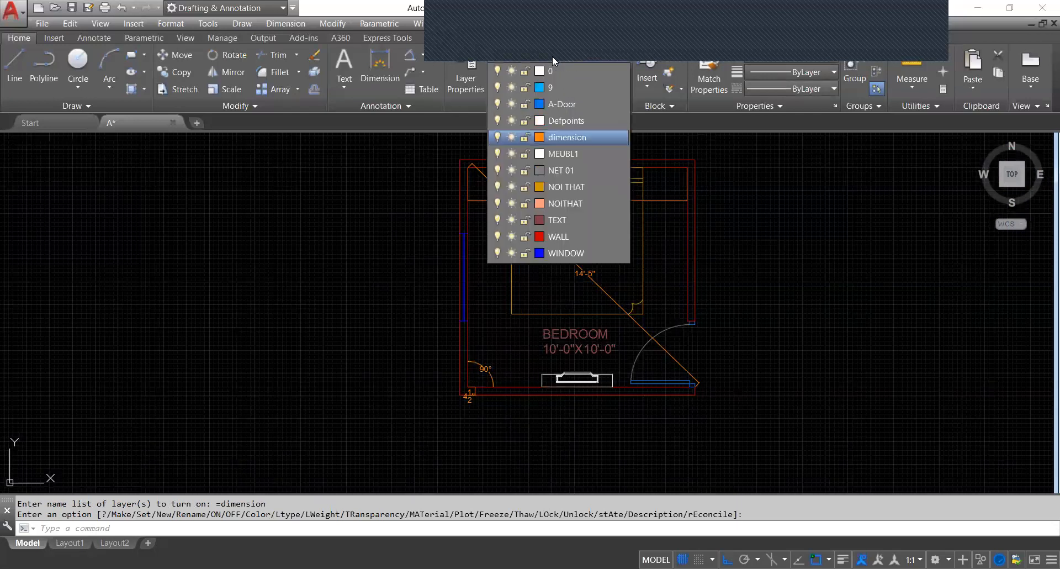
pyautogui.click(498, 137)
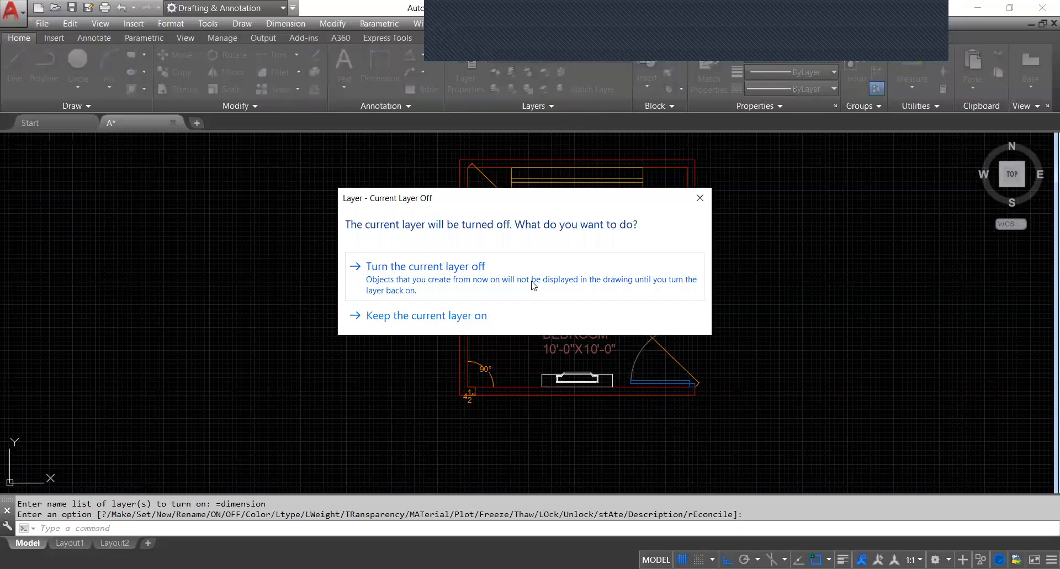
pyautogui.click(488, 278)
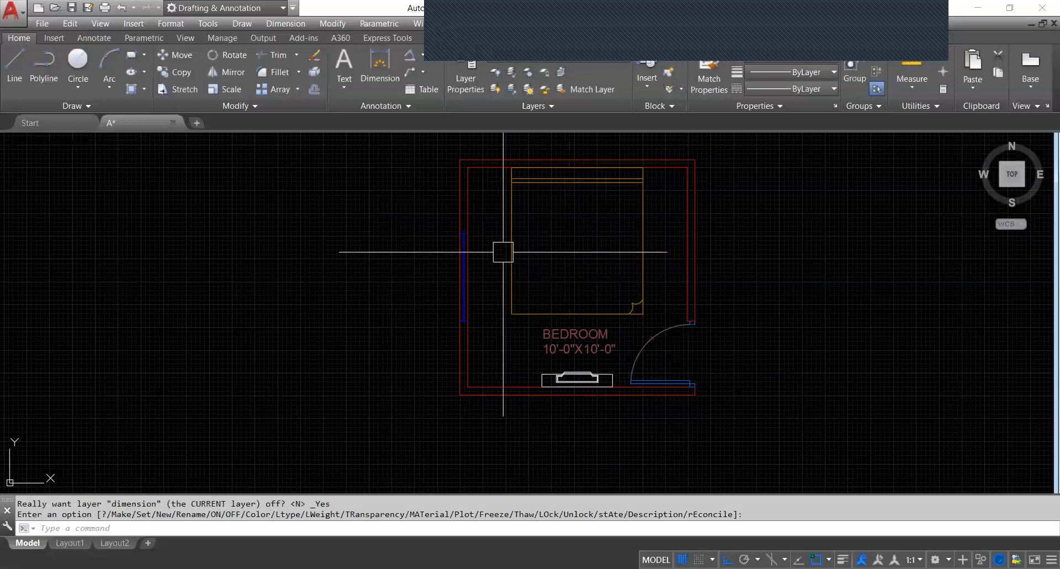
# - Examine the walls, furniture and room label of the bedroom plan with the dimensions hidden
pyautogui.scroll(2, 607, 384)
pyautogui.scroll(2, 631, 351)
pyautogui.scroll(1, 641, 345)
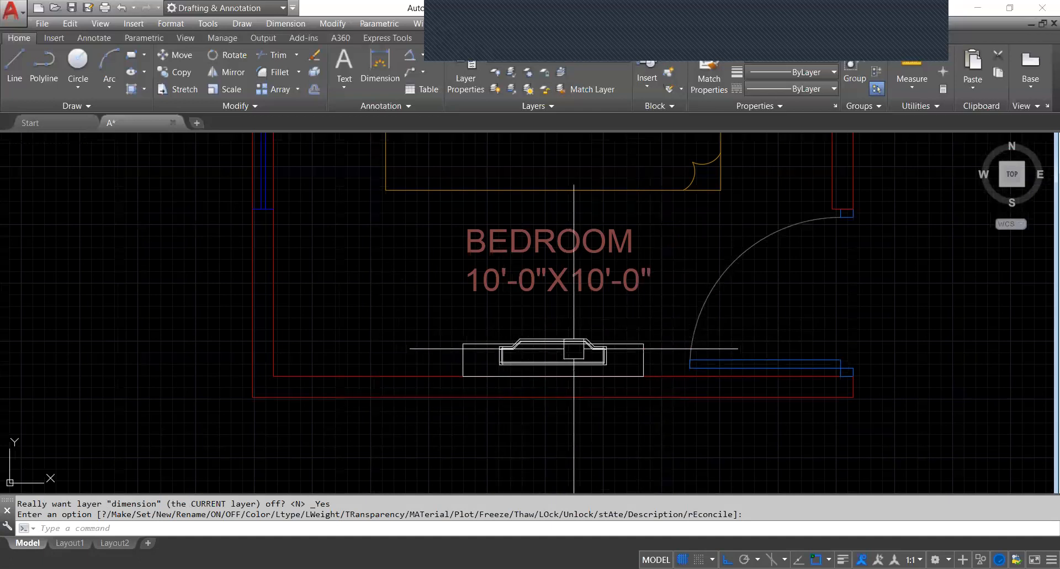
pyautogui.scroll(-1, 555, 319)
pyautogui.scroll(-4, 513, 309)
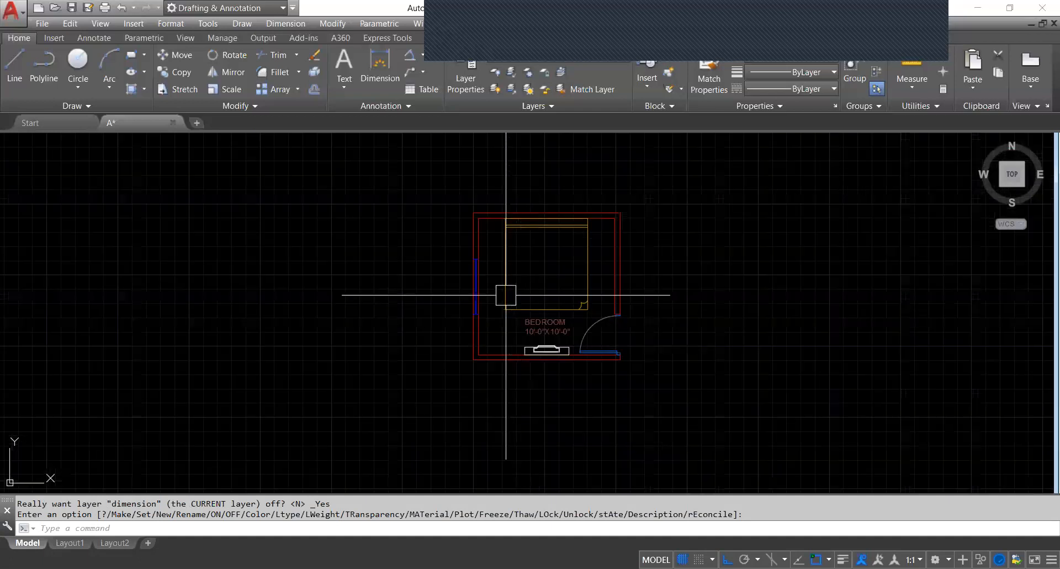
pyautogui.scroll(5, 480, 252)
pyautogui.scroll(-5, 480, 232)
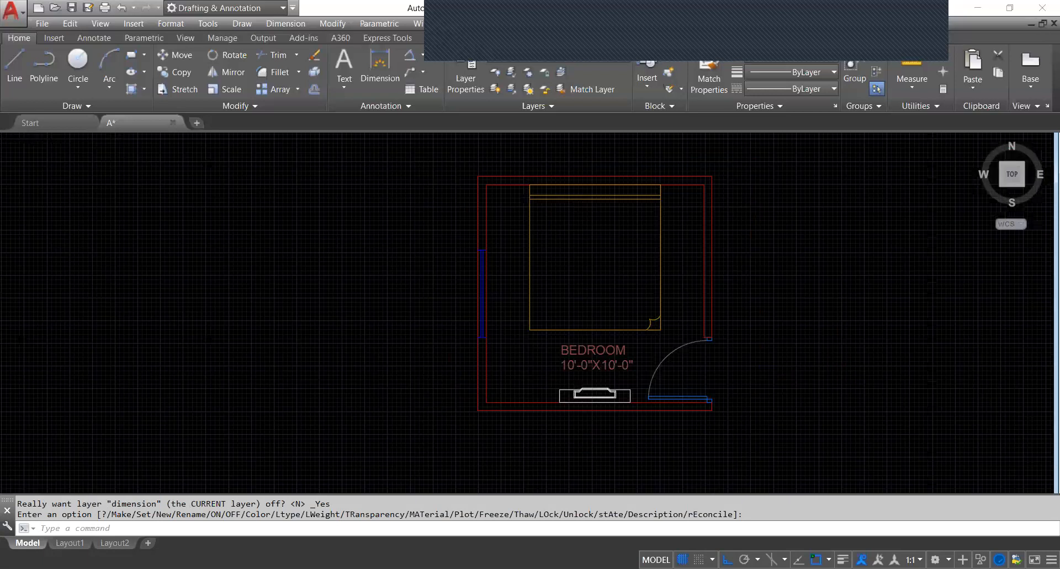
pyautogui.scroll(2, 488, 193)
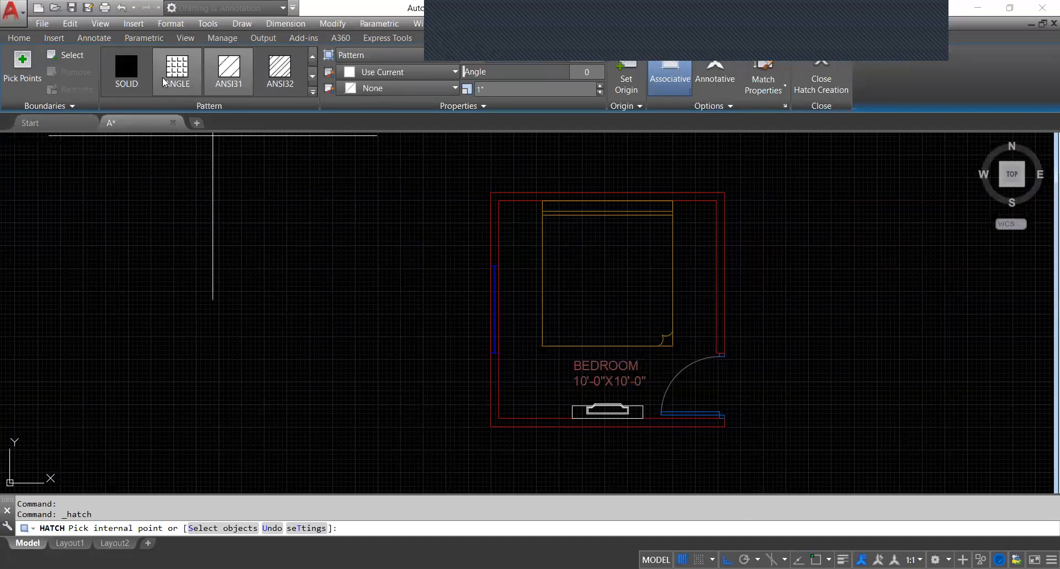
# - Set the new hatch to a solid fill in red, colour 237,31,36
pyautogui.click(344, 56)
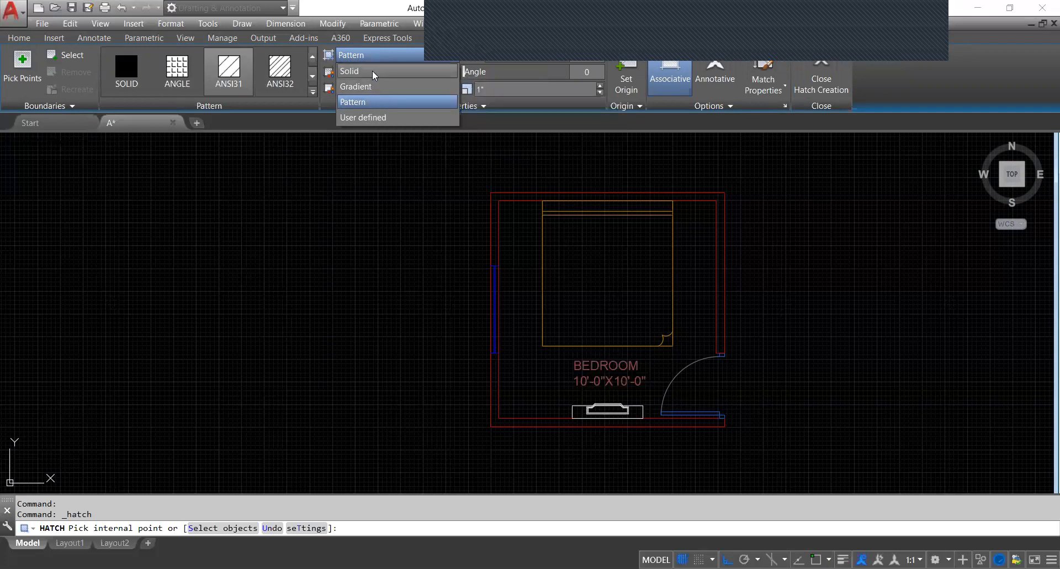
pyautogui.click(372, 70)
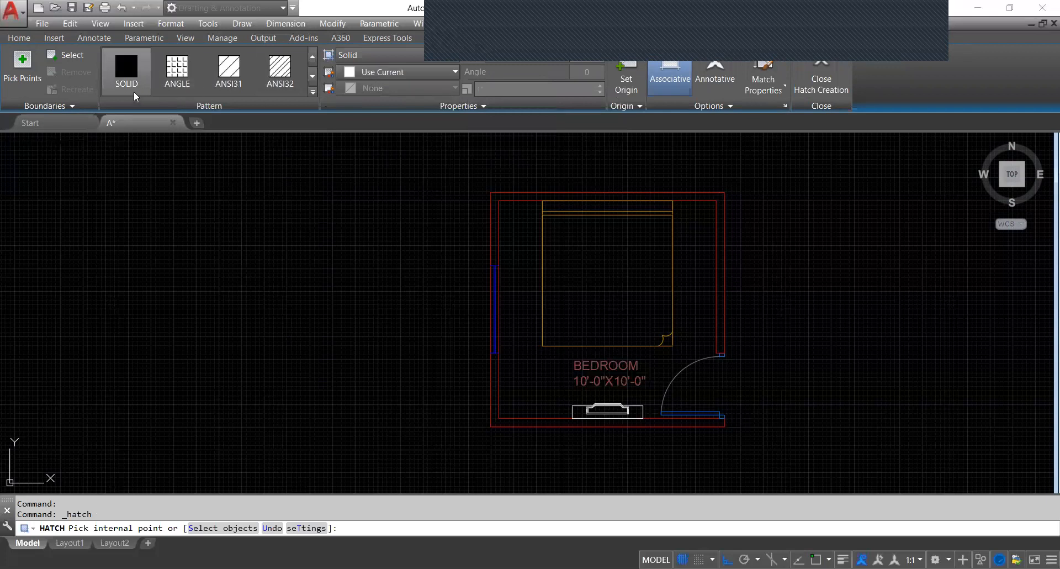
pyautogui.click(366, 71)
pyautogui.click(366, 70)
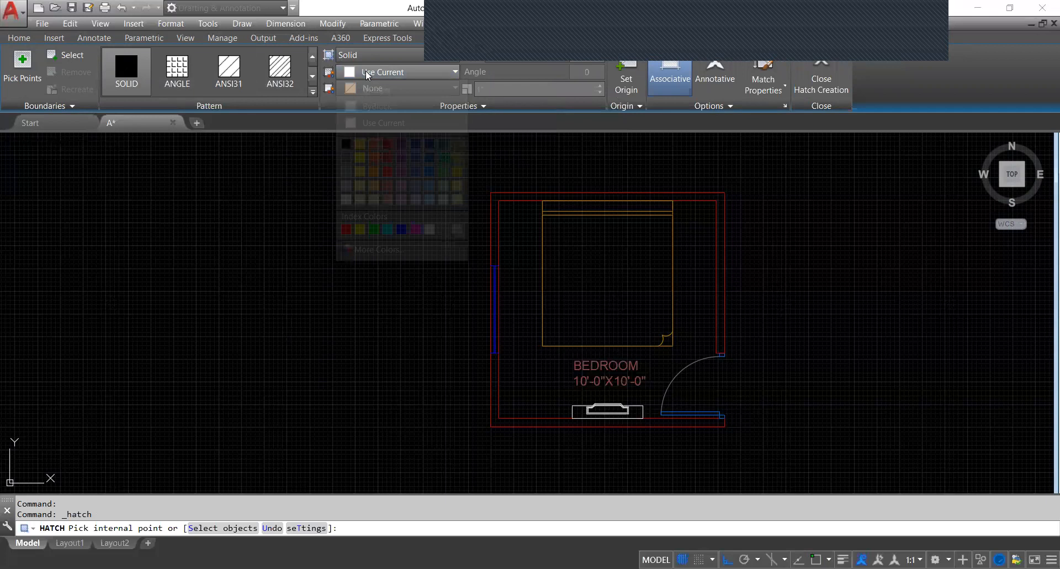
pyautogui.click(390, 72)
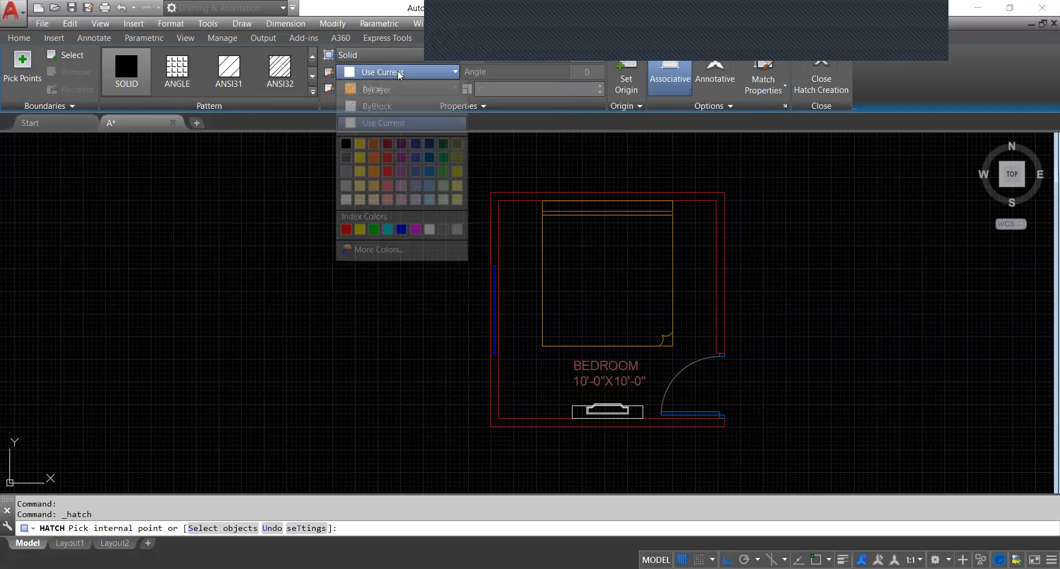
pyautogui.click(387, 170)
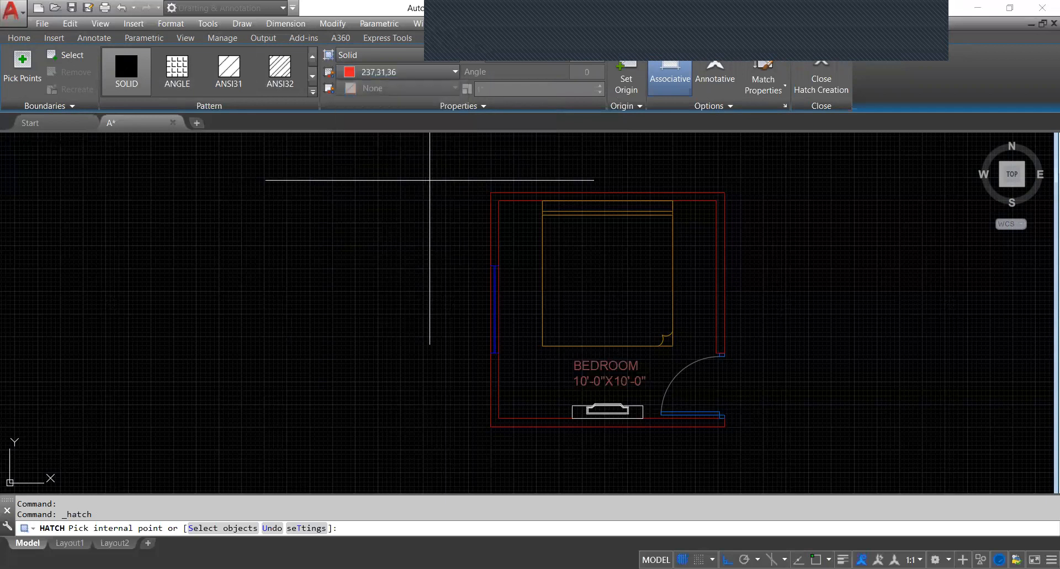
# - Try to fill the upper wall of the bedroom with the red solid hatch, and cancel the command
pyautogui.scroll(2, 506, 198)
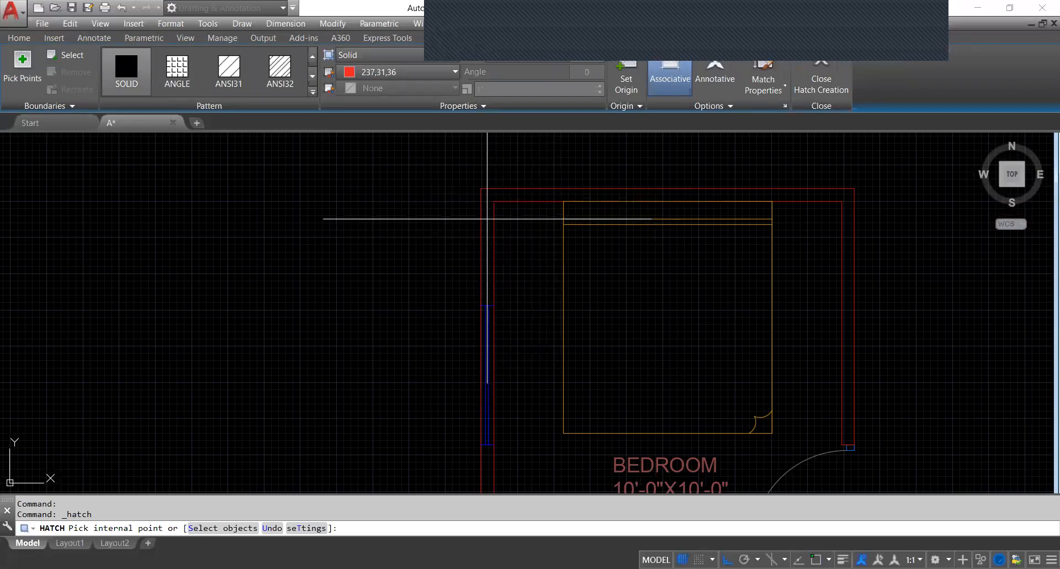
pyautogui.scroll(3, 487, 217)
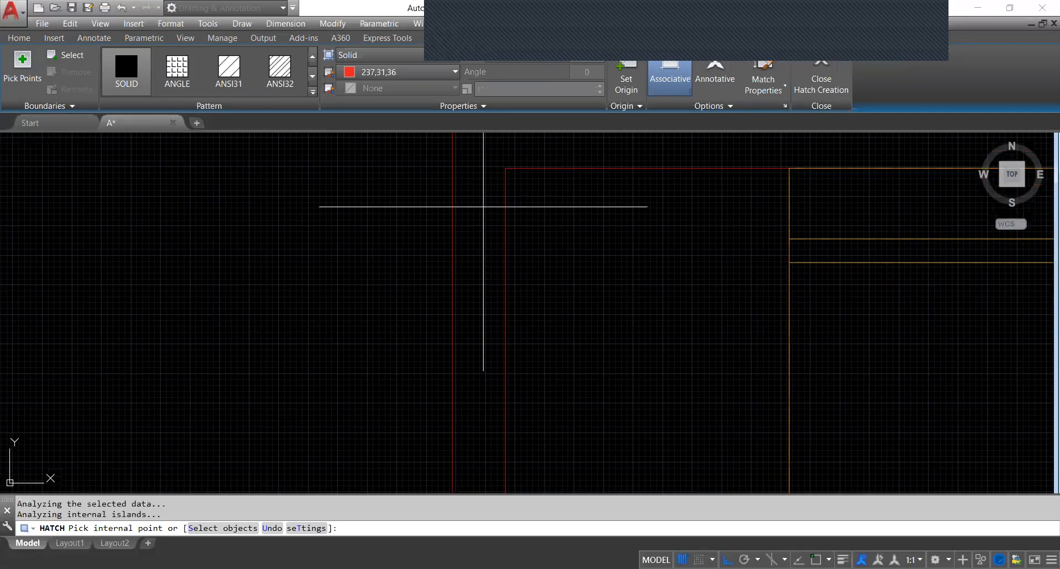
pyautogui.scroll(-2, 484, 208)
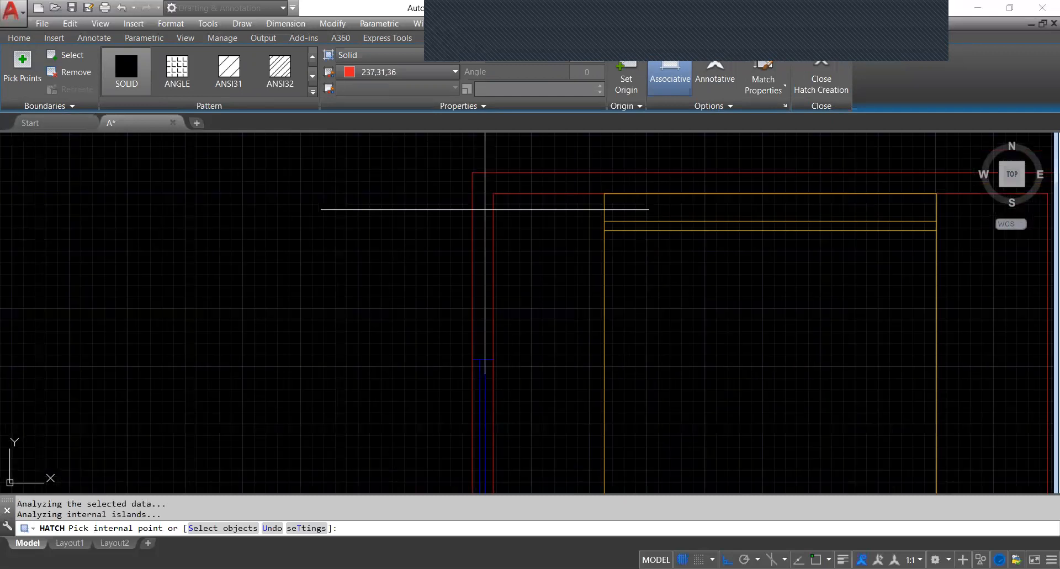
pyautogui.click(569, 182)
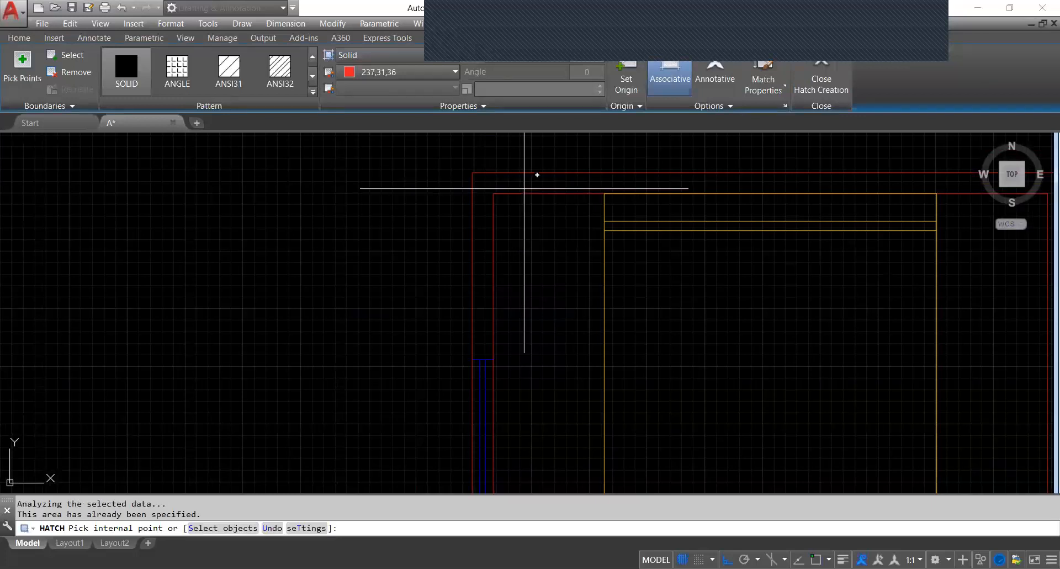
pyautogui.scroll(-6, 524, 191)
pyautogui.scroll(2, 587, 192)
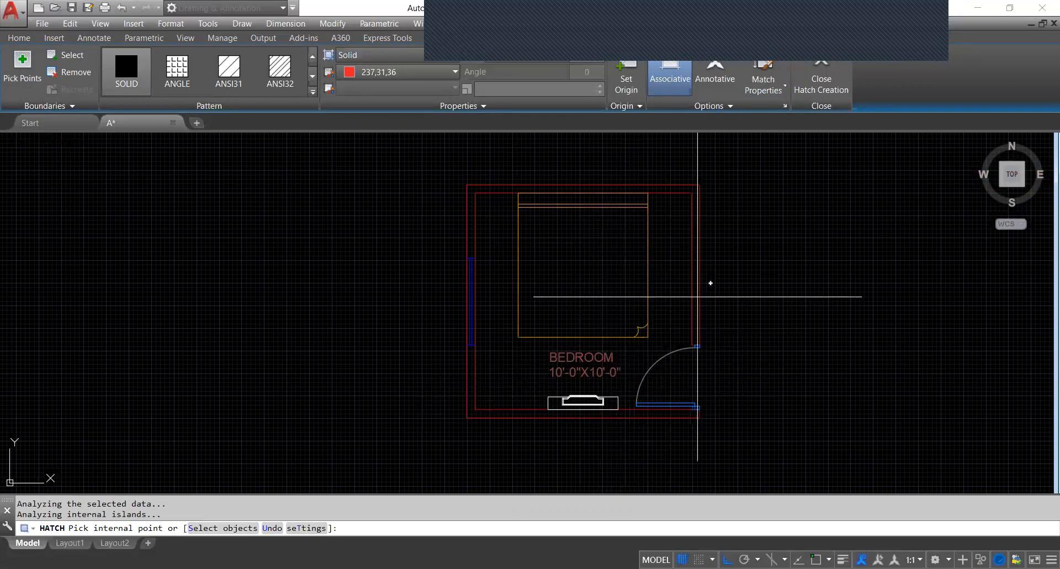
pyautogui.press('Escape')
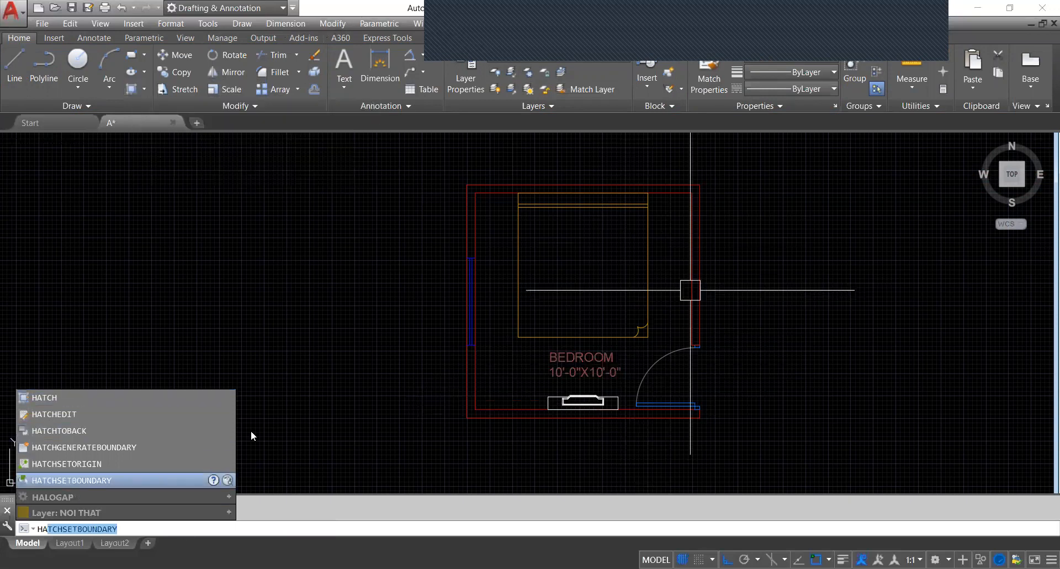
pyautogui.press('Escape')
# - Restart the Hatch command and choose the solid fill in red 237,31,36 once more
pyautogui.write('h')
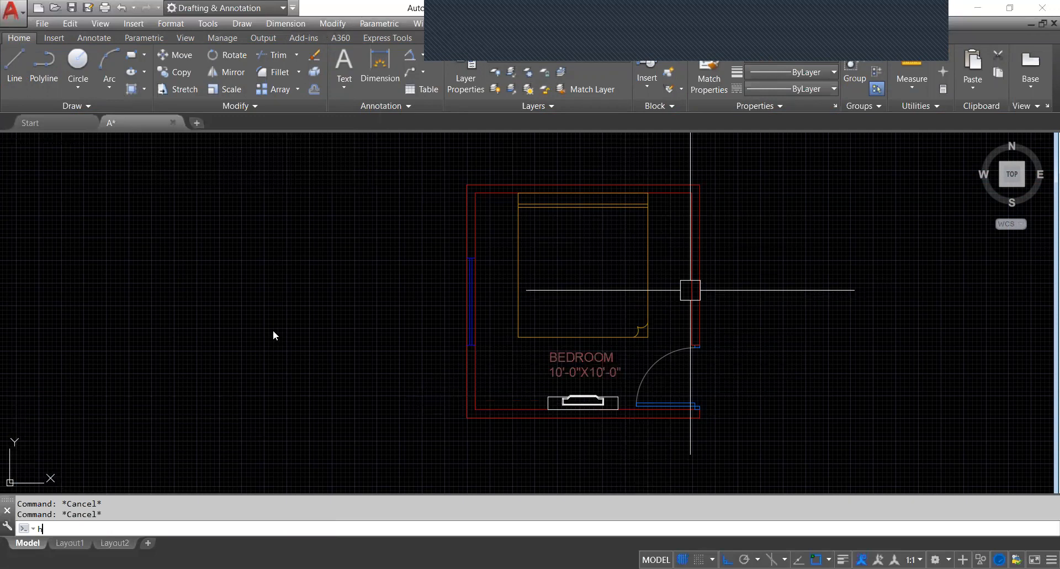
pyautogui.write('a')
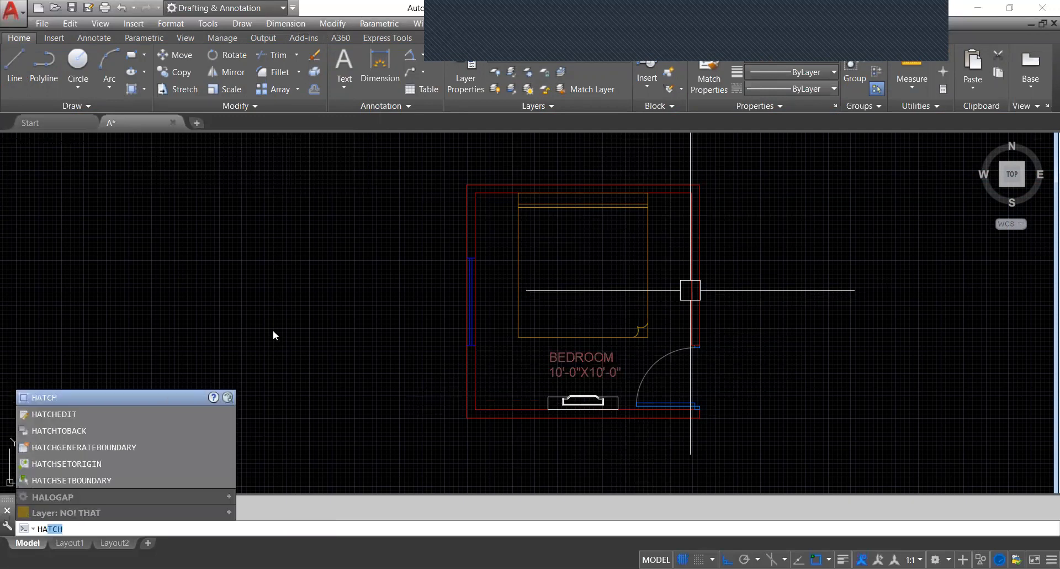
pyautogui.press('Return')
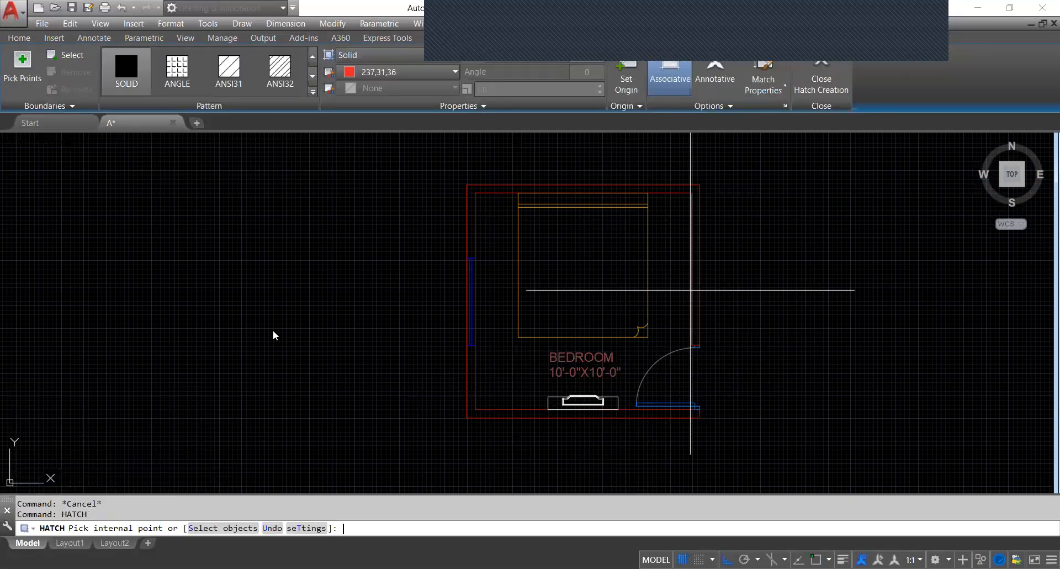
pyautogui.click(378, 55)
pyautogui.click(381, 69)
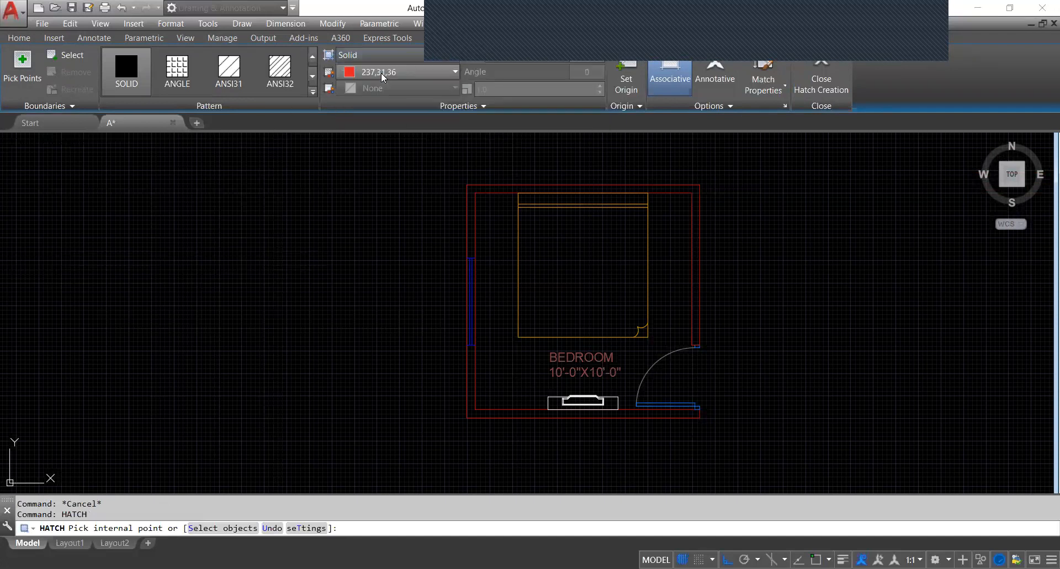
pyautogui.click(382, 74)
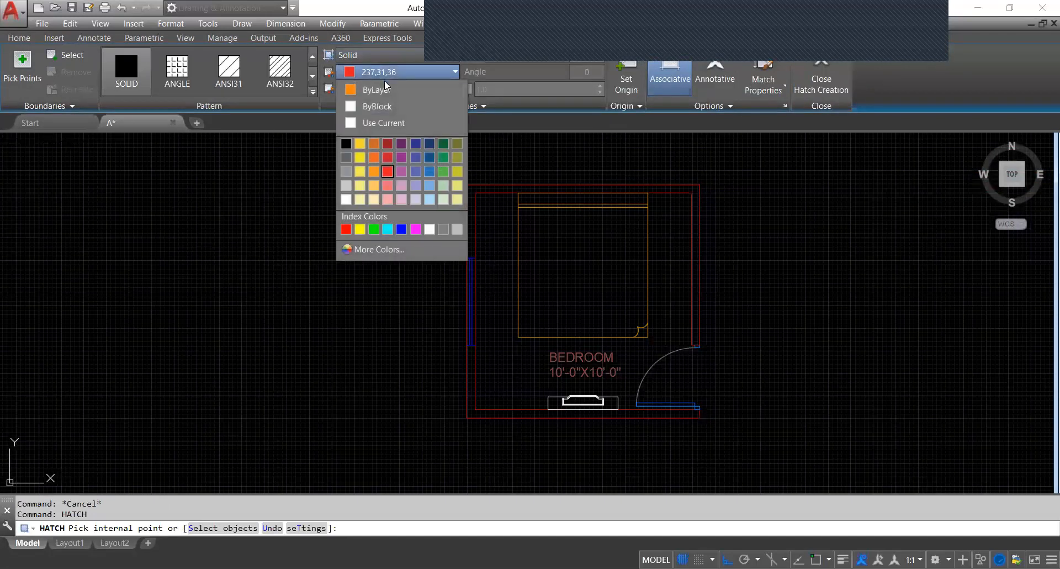
pyautogui.click(389, 170)
# - Try to fill the lower wall behind the TV unit with the red solid hatch, and cancel the command
pyautogui.scroll(4, 532, 196)
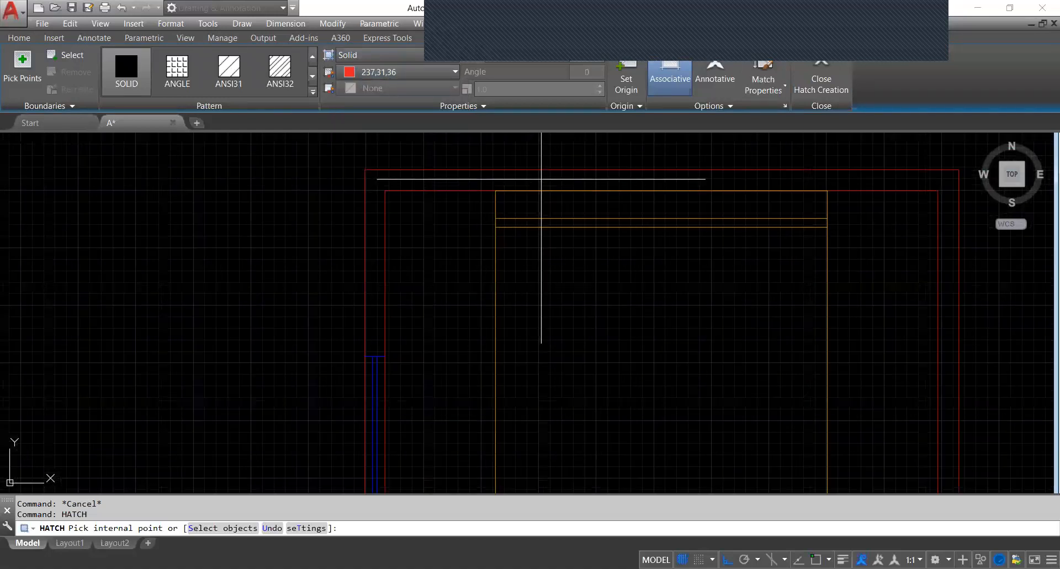
pyautogui.scroll(-2, 541, 178)
pyautogui.scroll(-2, 551, 291)
pyautogui.scroll(5, 570, 310)
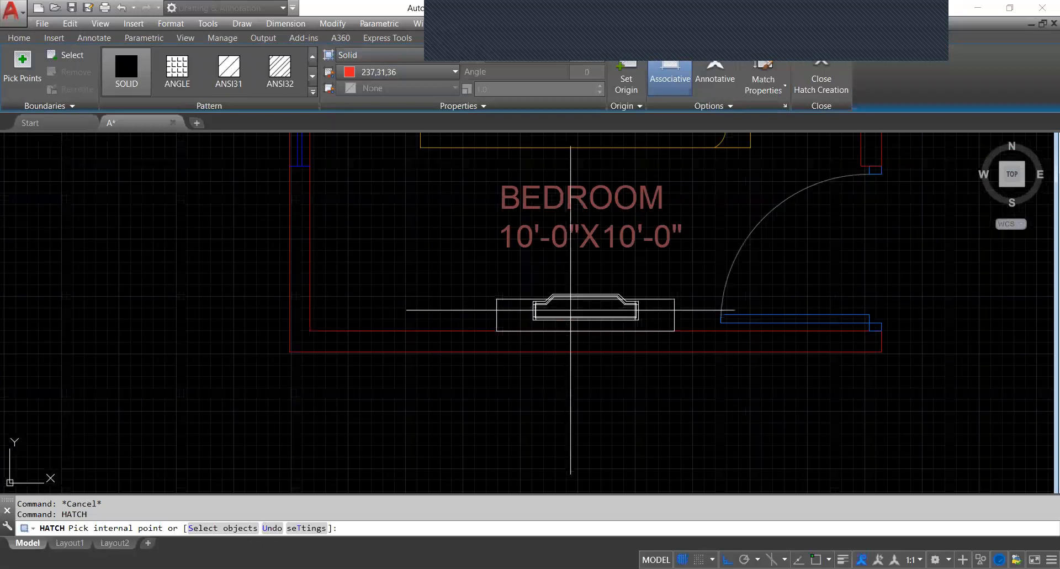
pyautogui.click(599, 334)
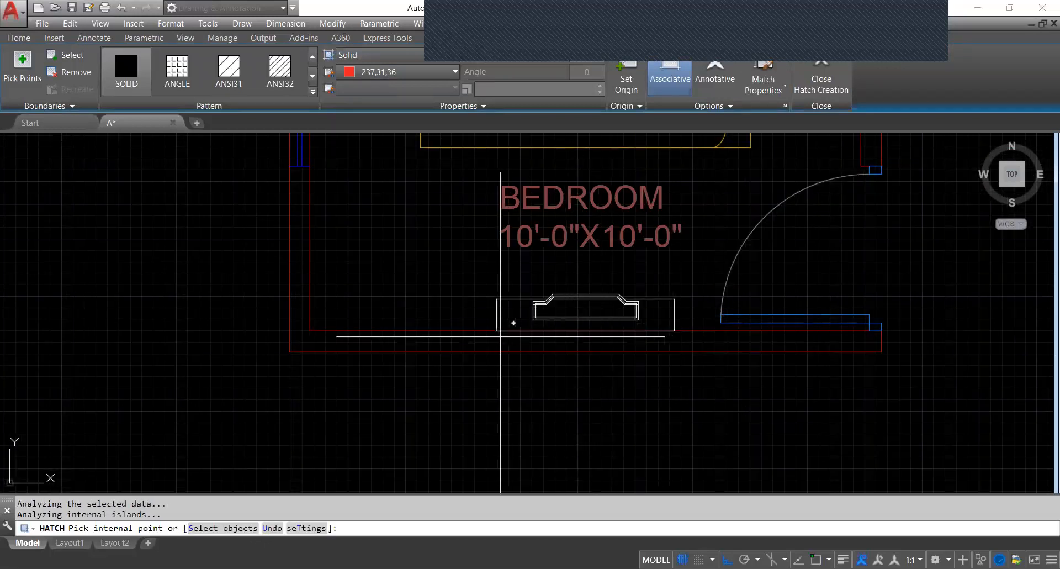
pyautogui.scroll(-2, 364, 272)
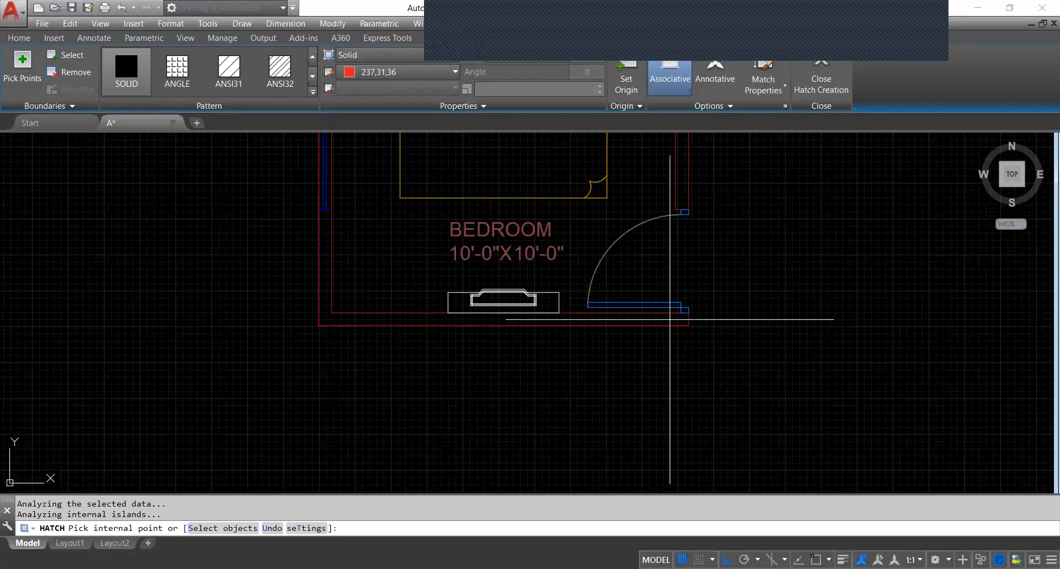
pyautogui.scroll(2, 547, 296)
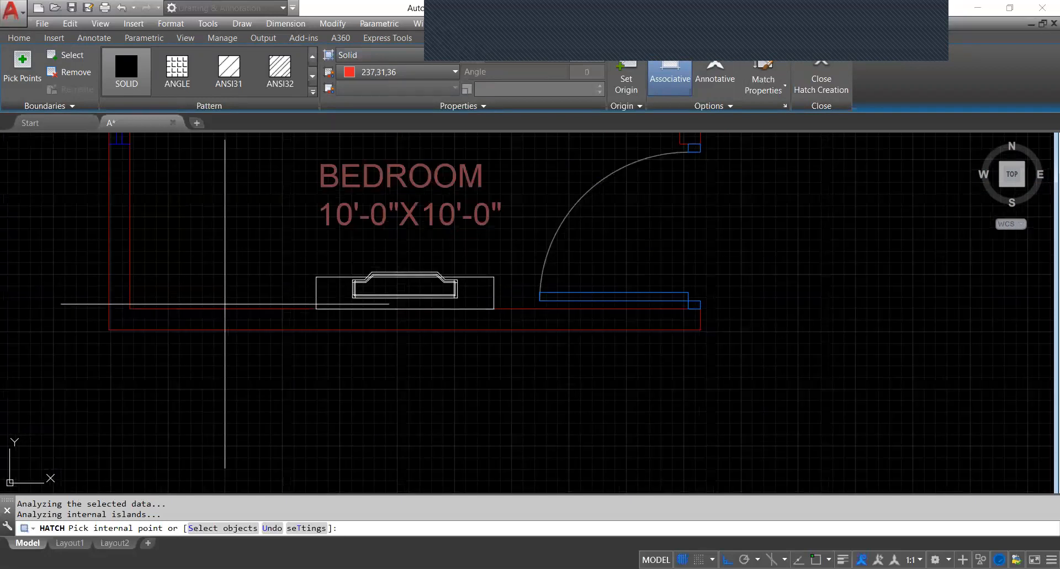
pyautogui.scroll(-3, 364, 302)
pyautogui.moveTo(315, 248); pyautogui.dragTo(389, 363, button='middle')
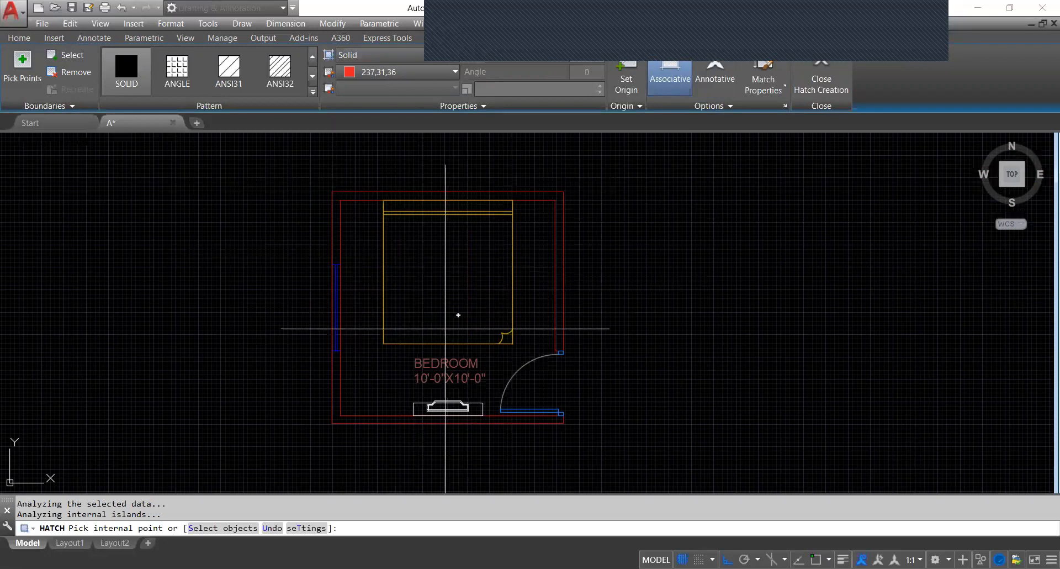
pyautogui.press('Escape')
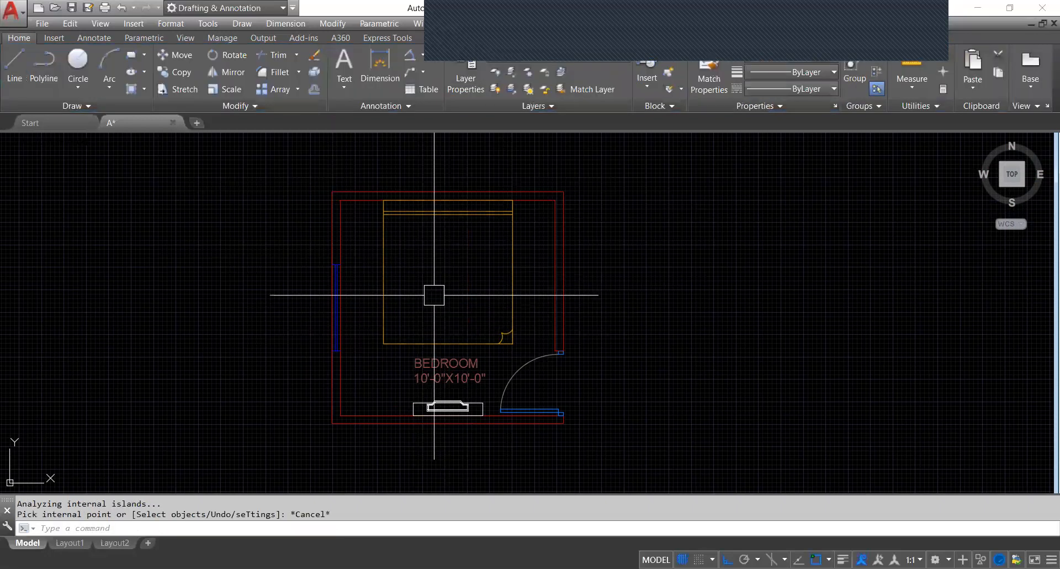
# - Start the Rectangle command and make WALL the current layer
pyautogui.scroll(4, 397, 430)
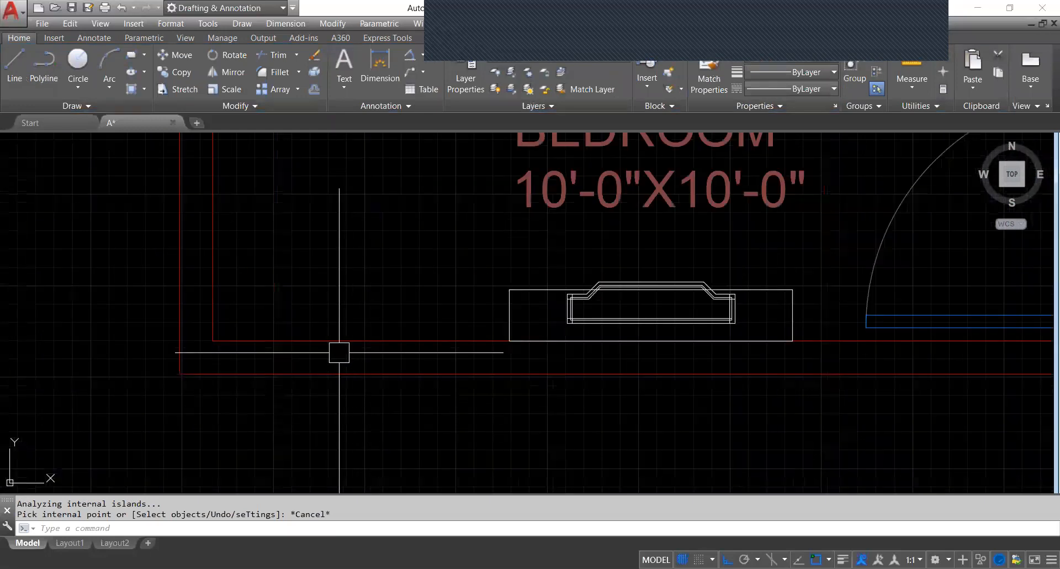
pyautogui.scroll(-2, 386, 353)
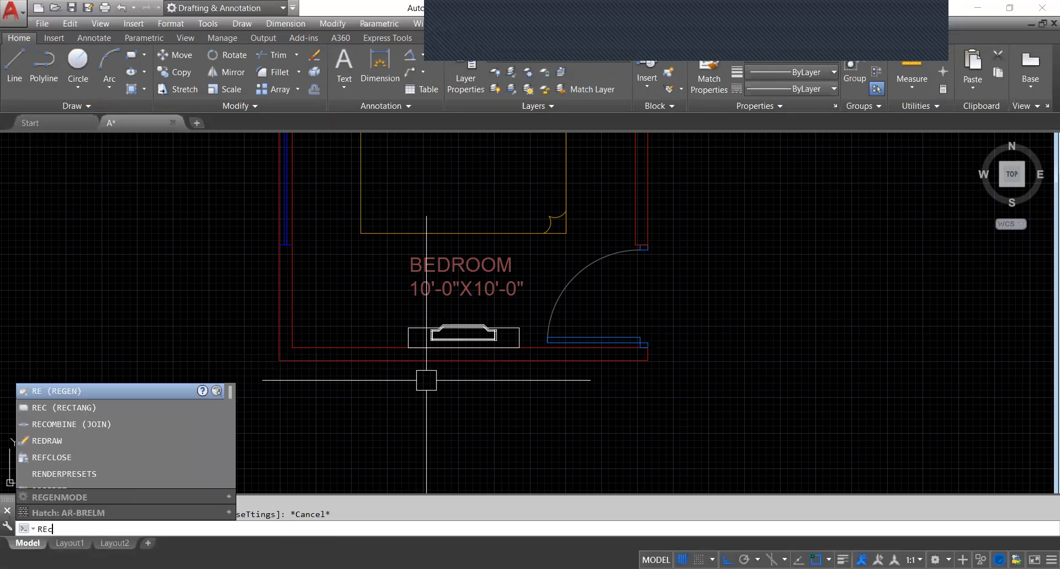
pyautogui.write('c')
pyautogui.press('Return')
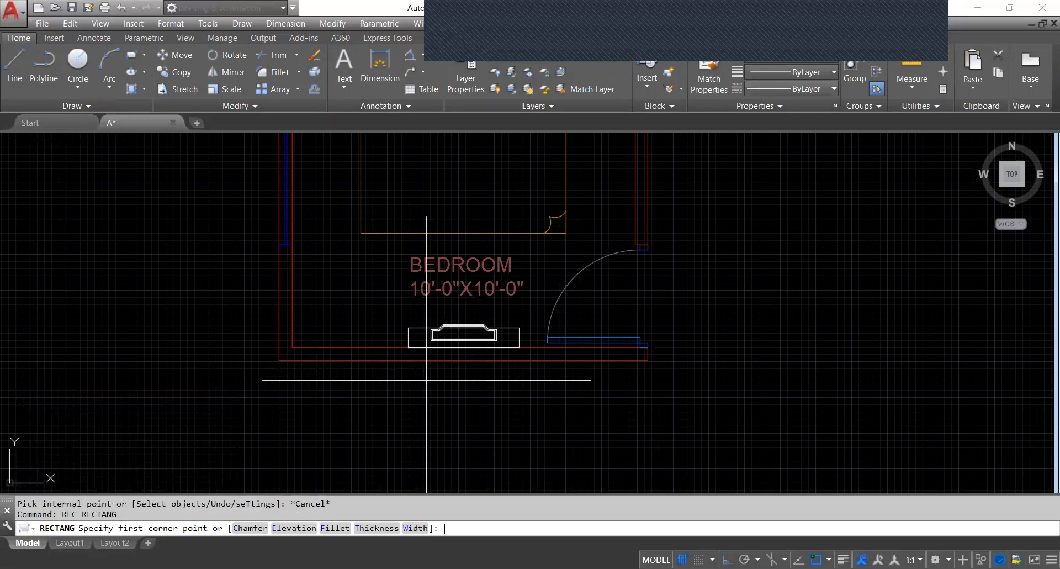
pyautogui.click(562, 59)
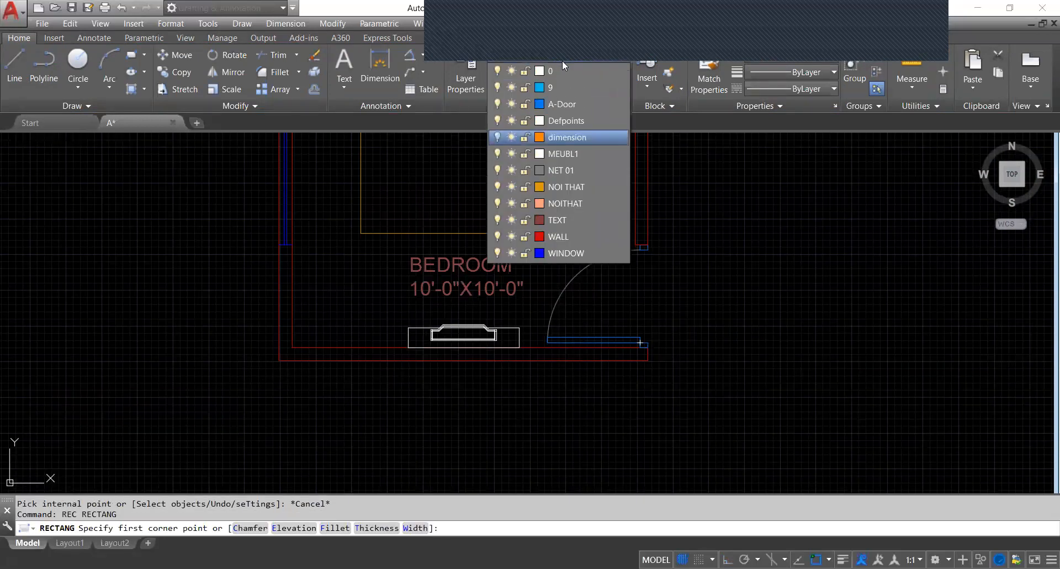
pyautogui.click(558, 236)
# - Draw a rectangle along the lower wall, from the inner corner beside the door to the opposite outer wall corner
pyautogui.scroll(4, 639, 340)
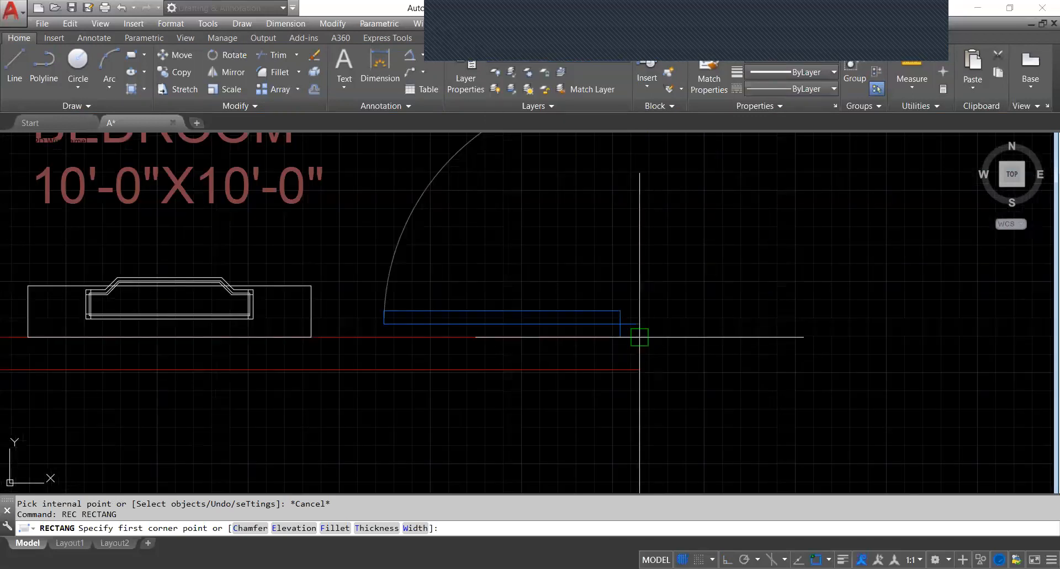
pyautogui.click(639, 337)
pyautogui.scroll(-4, 615, 350)
pyautogui.scroll(4, 262, 351)
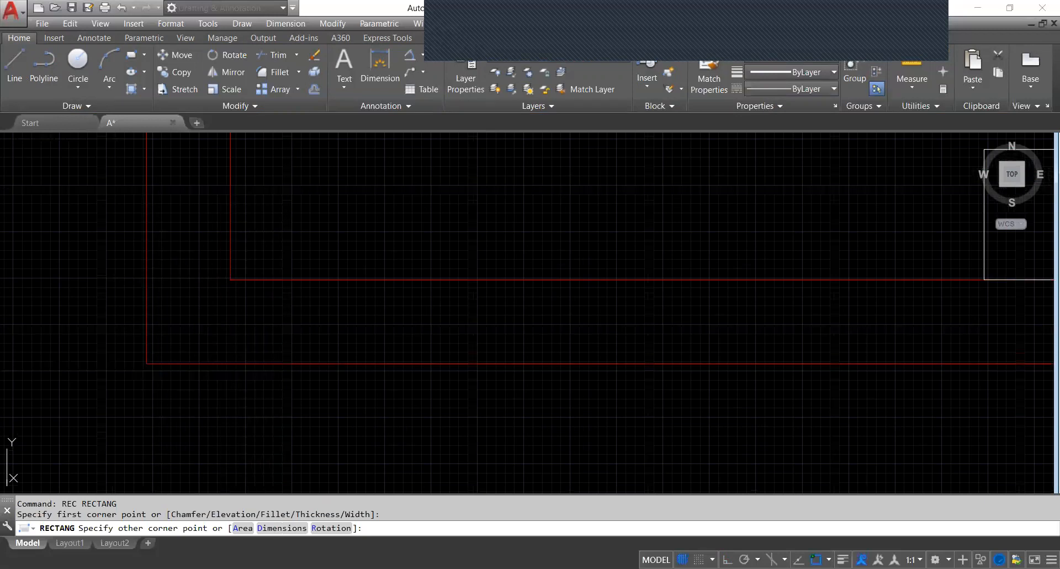
pyautogui.click(146, 363)
pyautogui.scroll(-4, 302, 293)
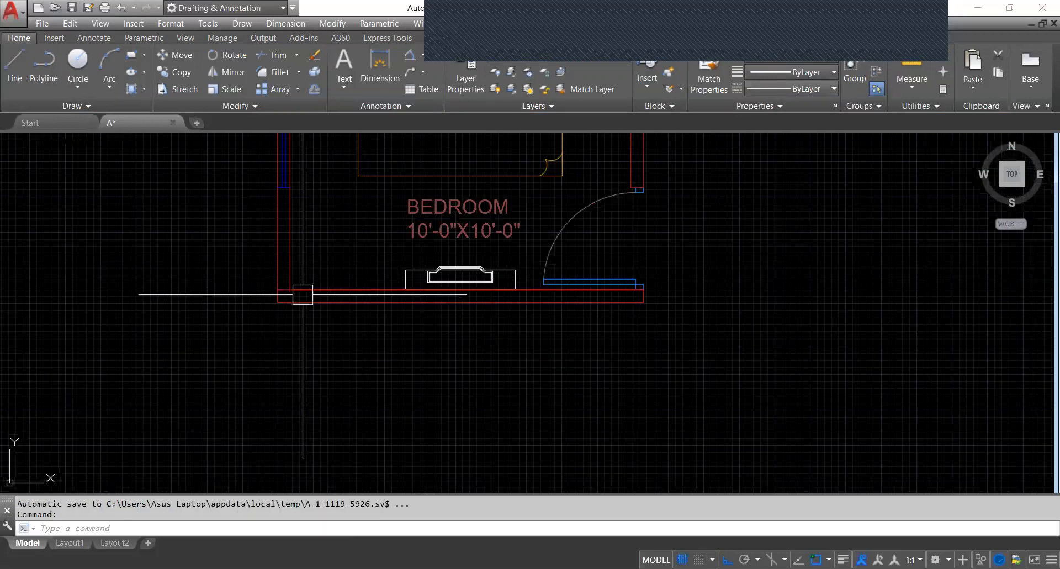
# - Select the rectangle on the lower wall, examine its extents along the wall, and clear the selection
pyautogui.scroll(3, 282, 293)
pyautogui.click(284, 277)
pyautogui.scroll(-4, 284, 290)
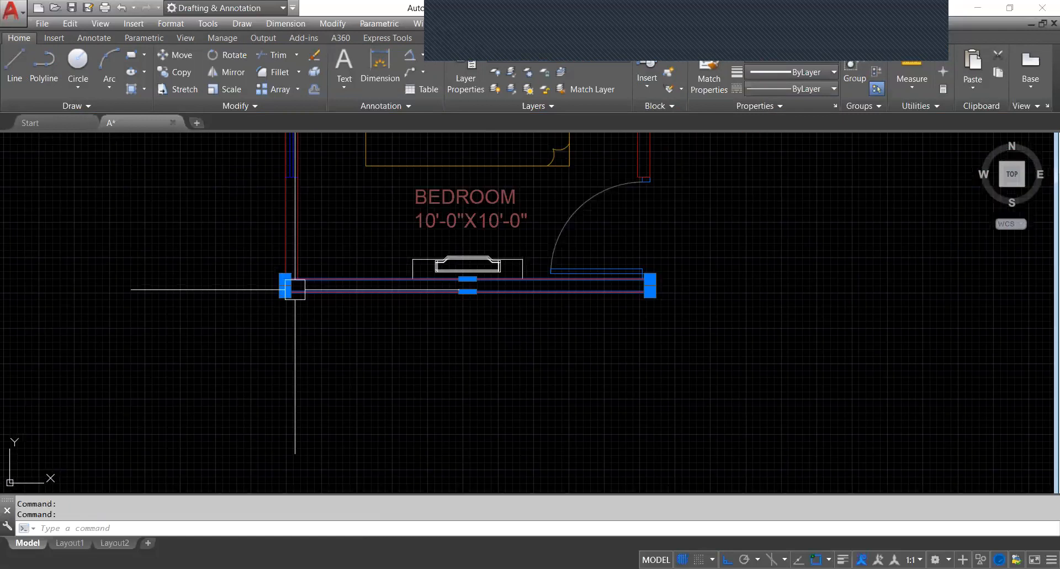
pyautogui.scroll(4, 662, 295)
pyautogui.scroll(-5, 511, 301)
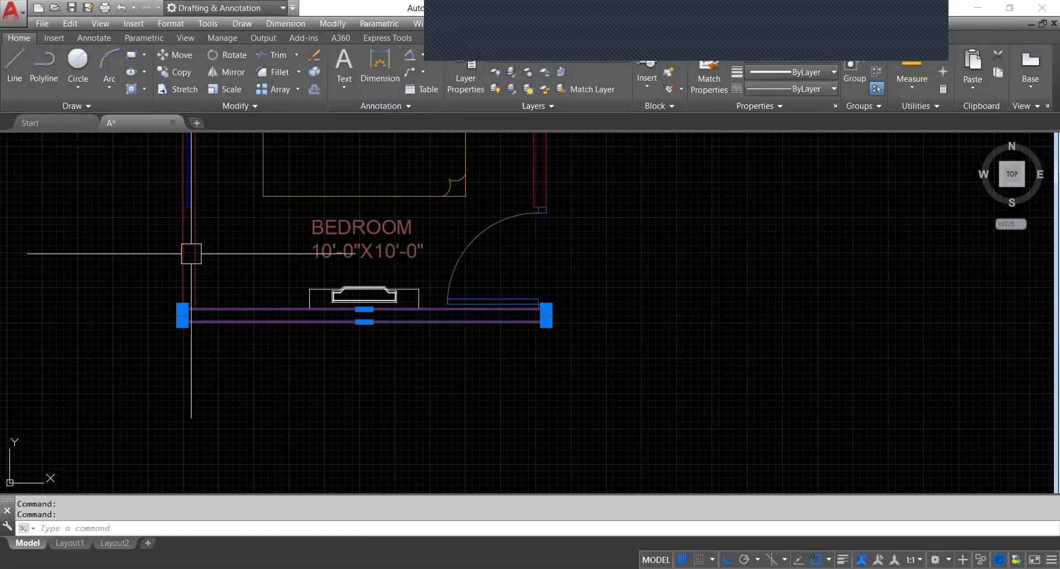
pyautogui.scroll(3, 192, 254)
pyautogui.scroll(-5, 335, 255)
pyautogui.scroll(5, 380, 298)
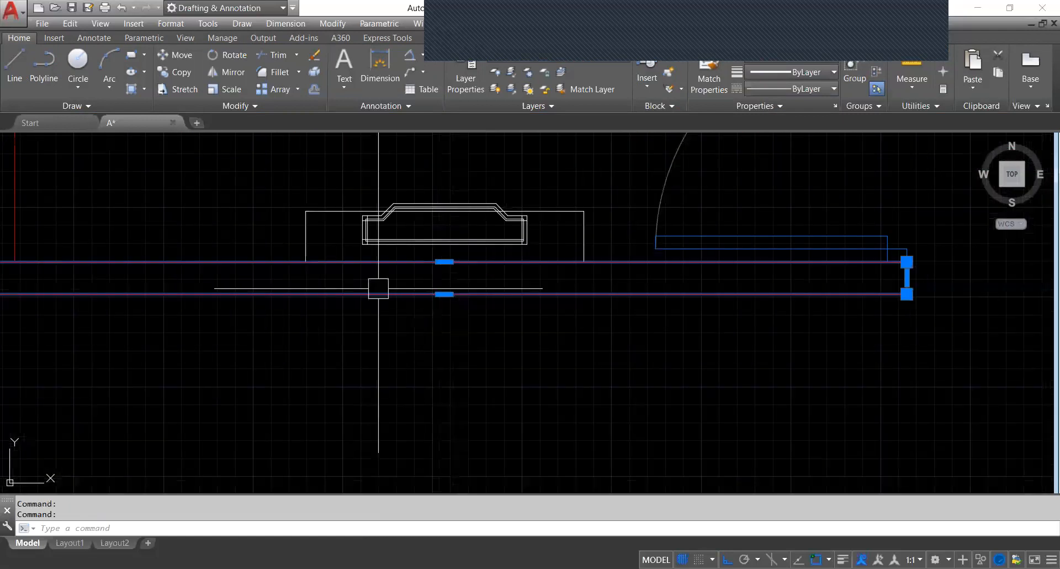
pyautogui.scroll(-4, 444, 269)
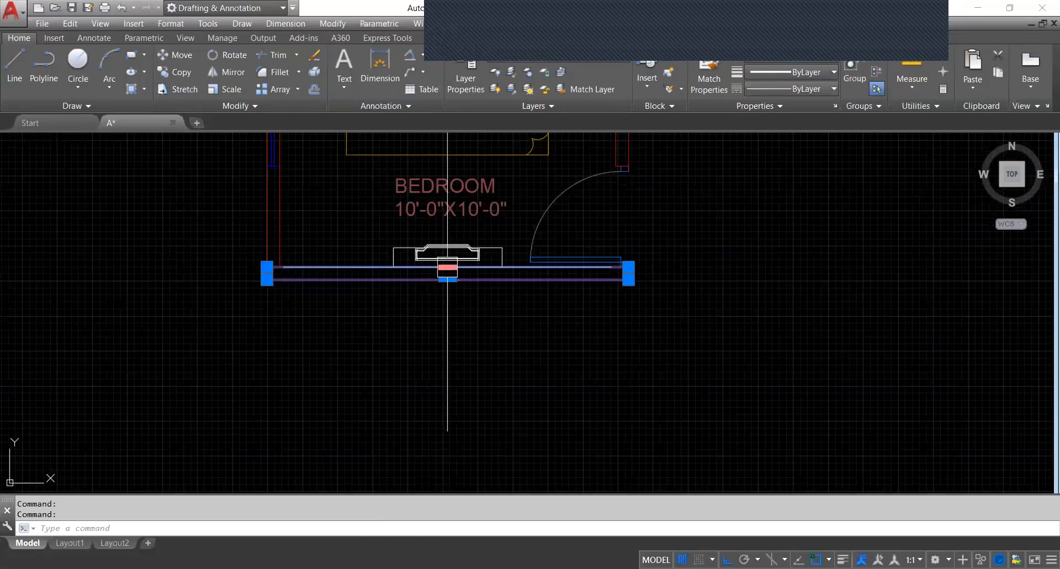
pyautogui.press('Escape')
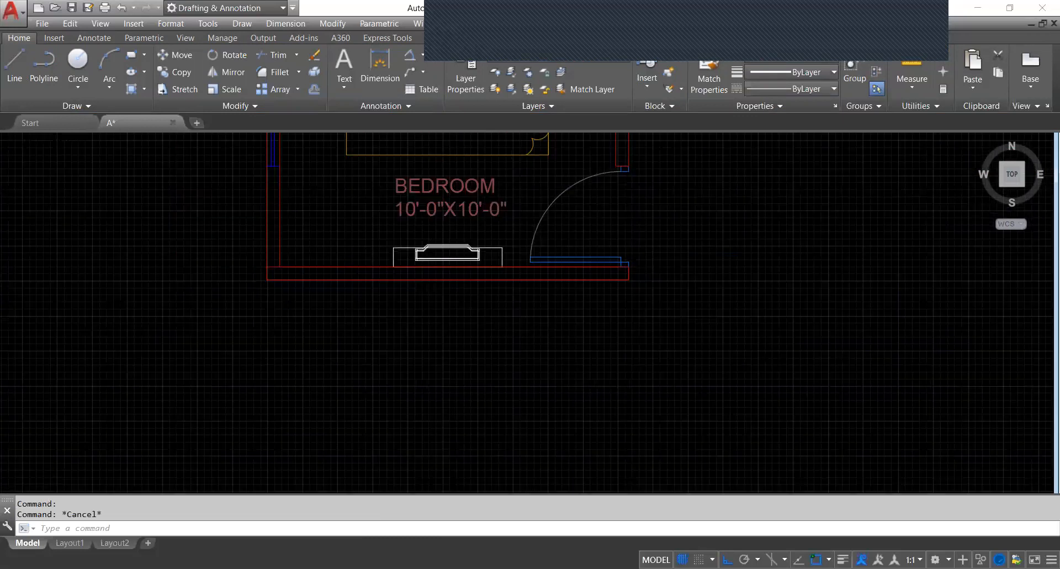
# - Inspect both ends of the lower wall with its rectangle selected to check how the corners meet, and deselect it
pyautogui.scroll(4, 601, 268)
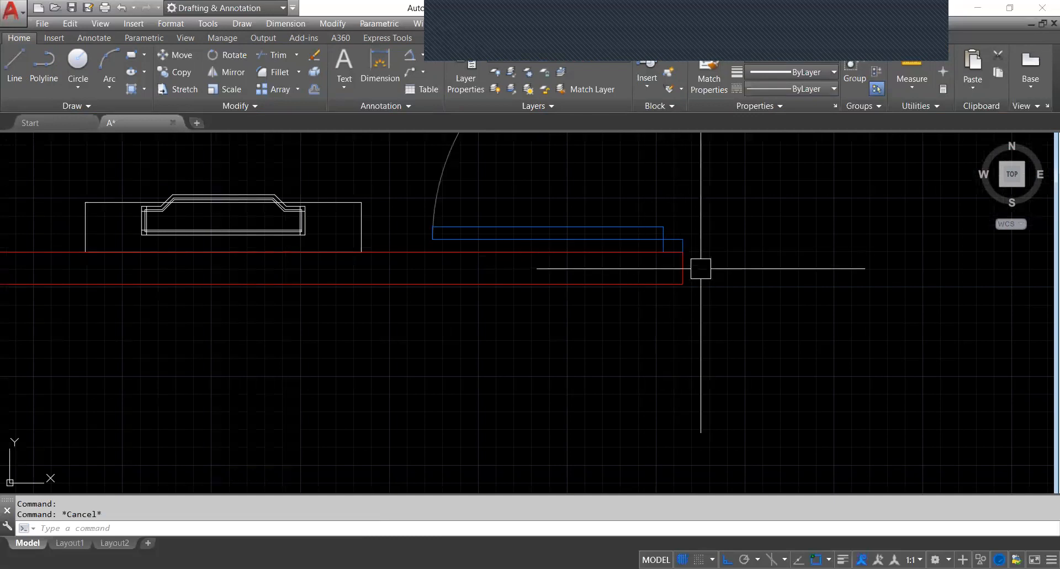
pyautogui.scroll(-4, 662, 265)
pyautogui.scroll(4, 530, 270)
pyautogui.scroll(4, 146, 296)
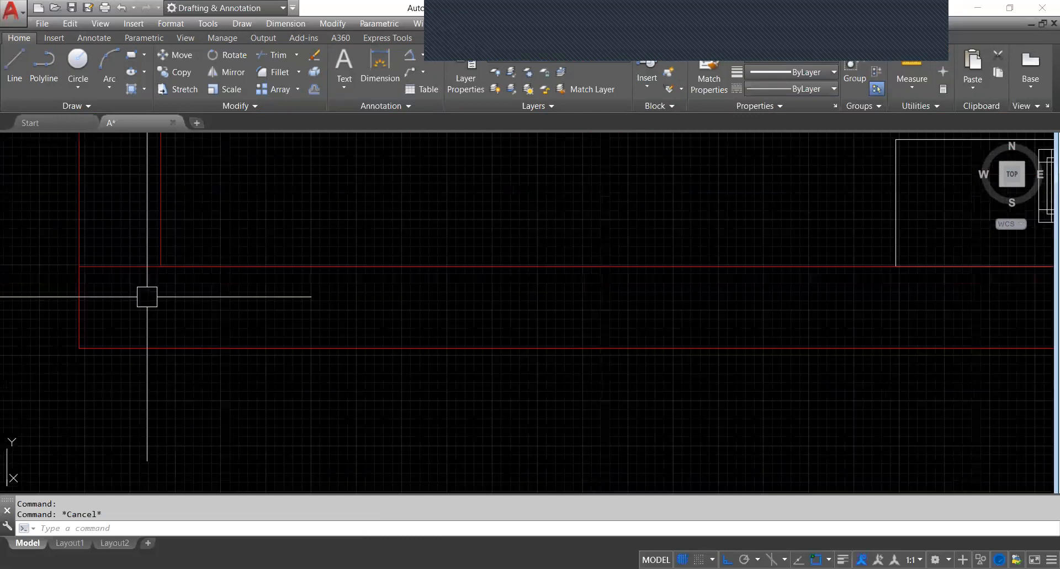
pyautogui.scroll(-4, 236, 267)
pyautogui.scroll(4, 205, 239)
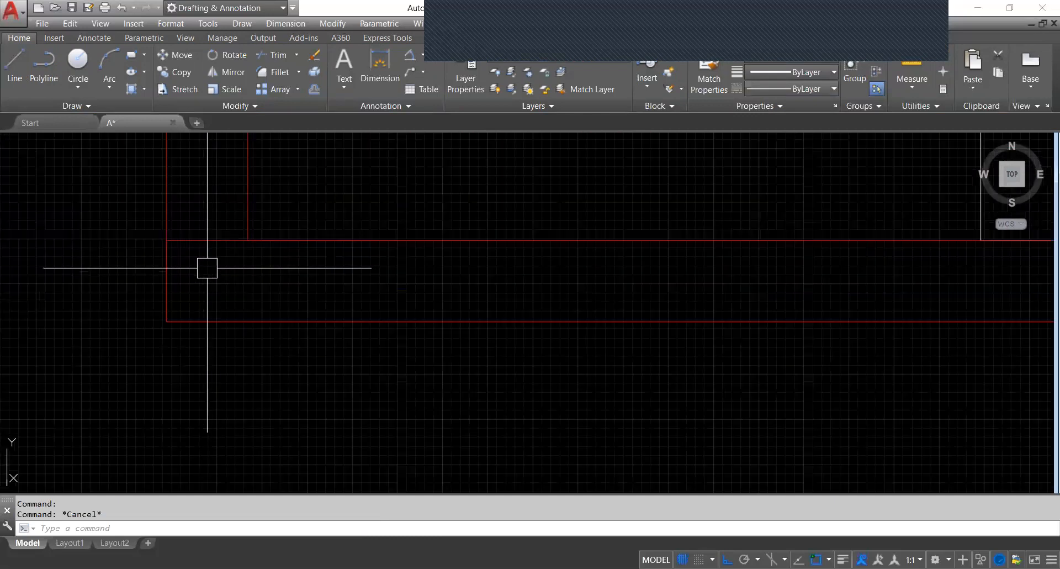
pyautogui.scroll(-3, 262, 254)
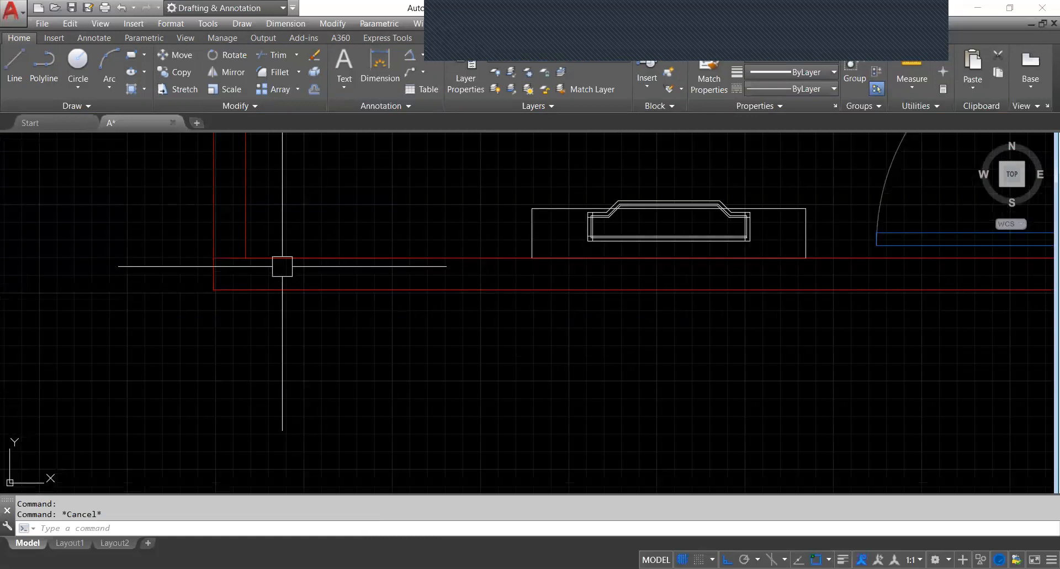
pyautogui.scroll(-1, 282, 267)
pyautogui.scroll(4, 243, 268)
pyautogui.click(225, 250)
pyautogui.scroll(-6, 232, 254)
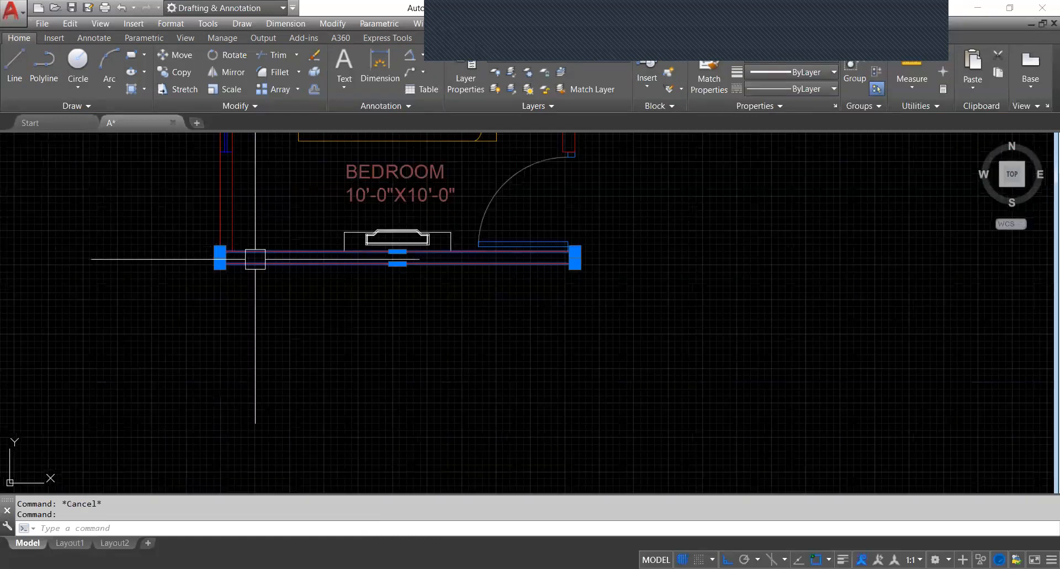
pyautogui.scroll(5, 577, 251)
pyautogui.scroll(-4, 440, 289)
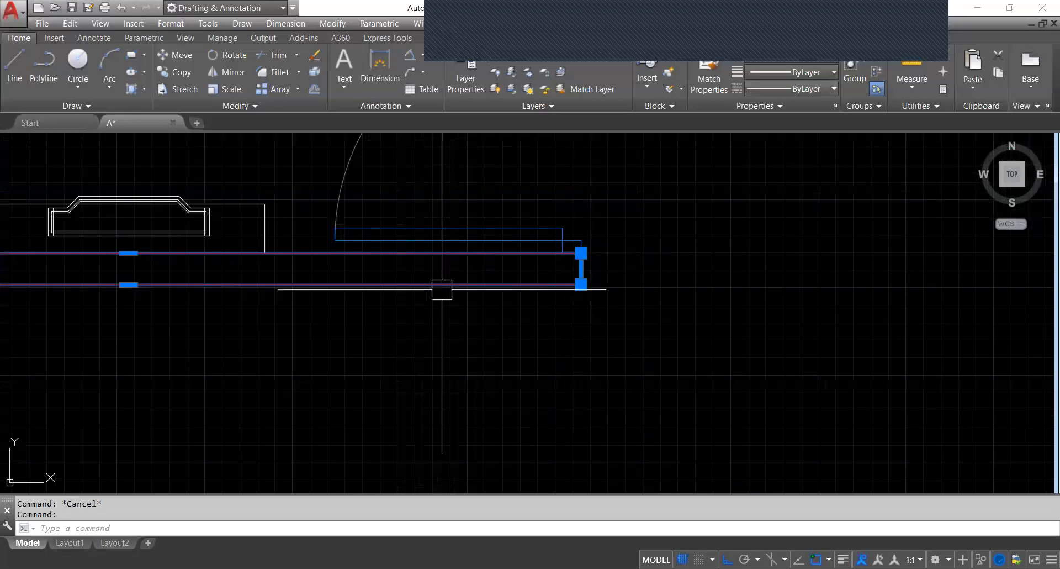
pyautogui.scroll(-4, 646, 238)
pyautogui.scroll(4, 497, 254)
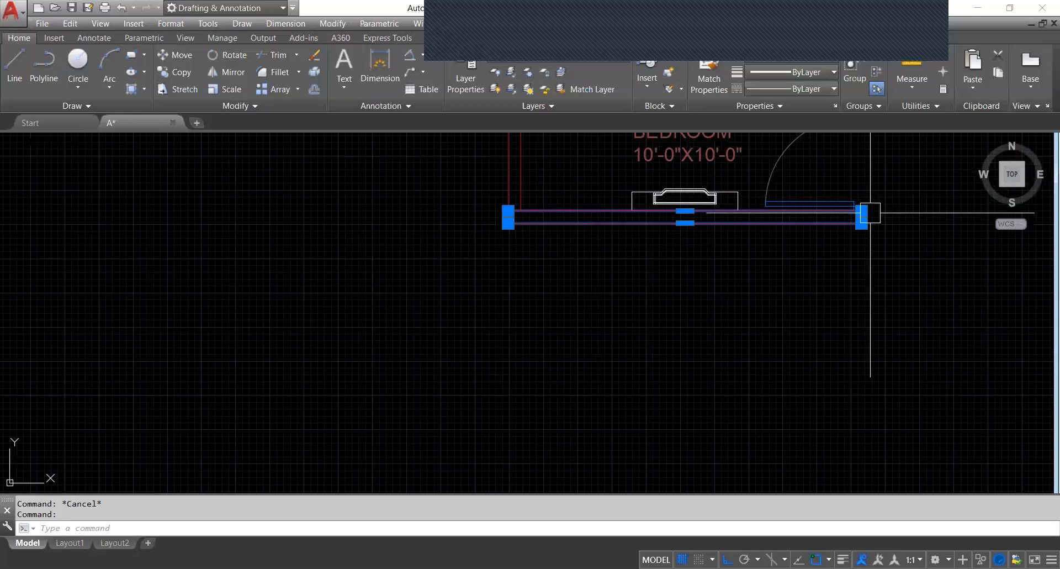
pyautogui.scroll(5, 906, 223)
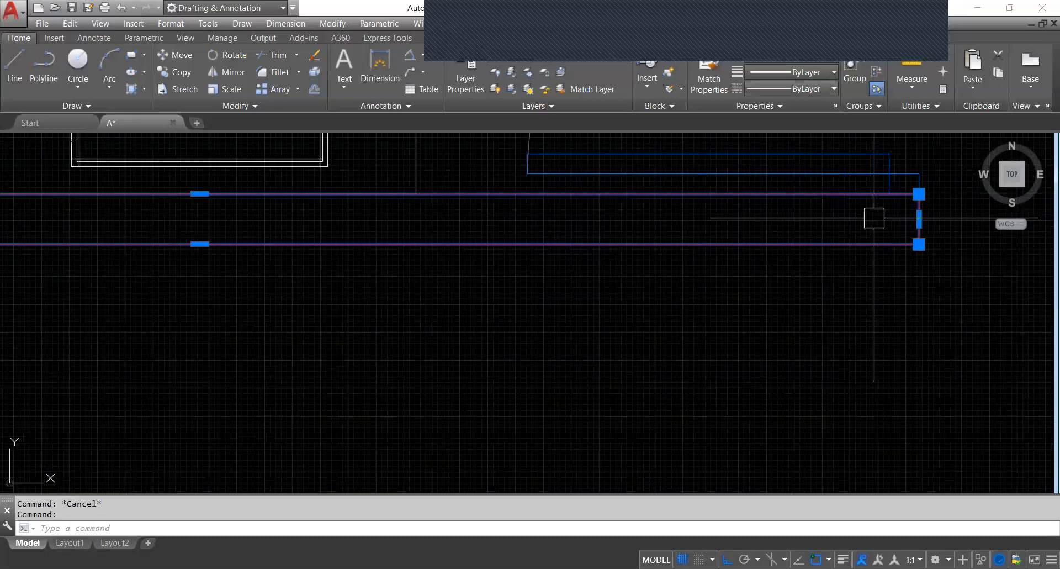
pyautogui.scroll(-5, 805, 228)
pyautogui.scroll(5, 646, 230)
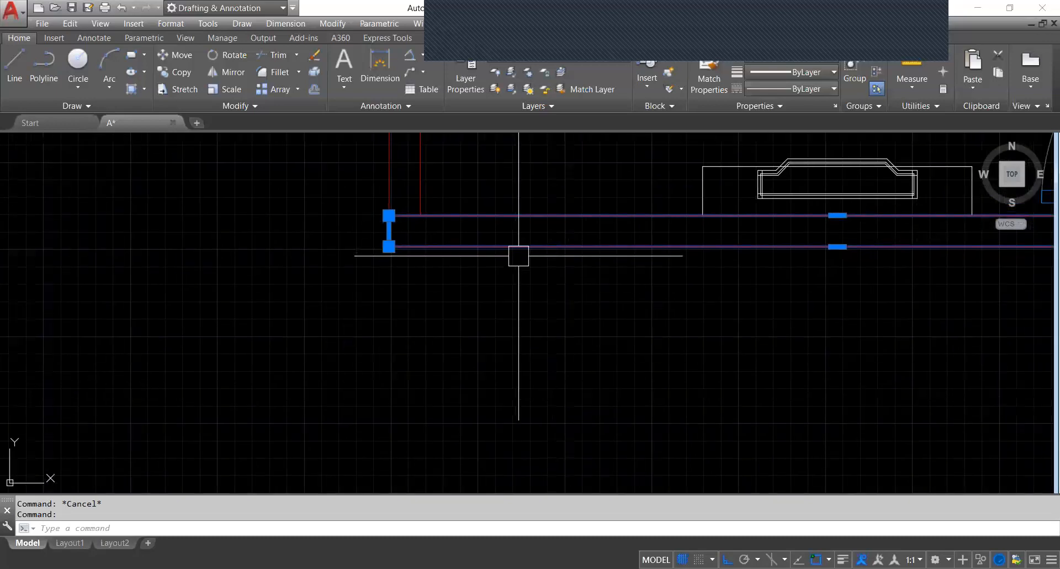
pyautogui.press('Escape')
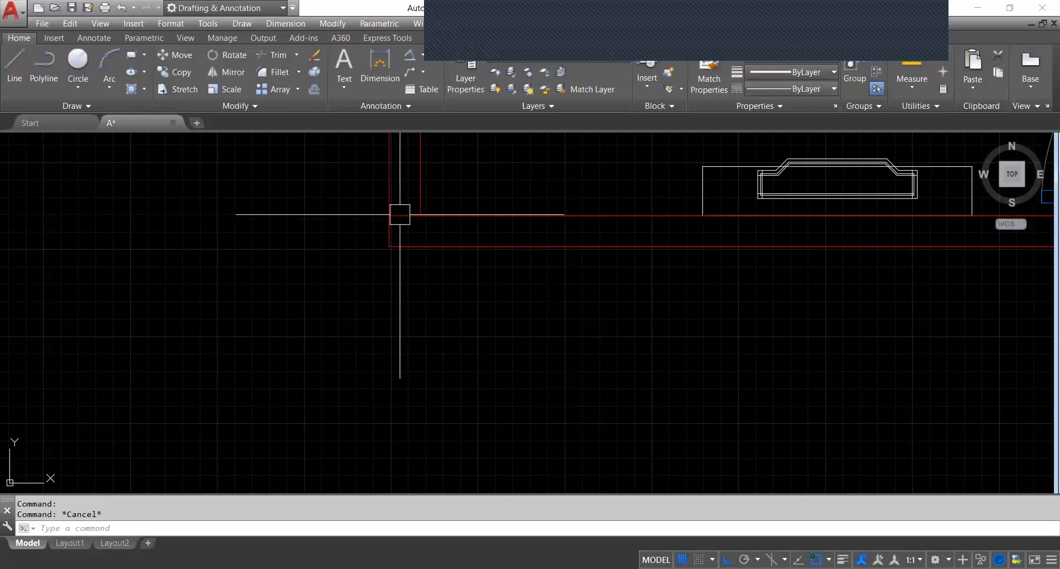
# - Erase the rectangle drawn over the lower wall
pyautogui.scroll(4, 403, 215)
pyautogui.click(407, 213)
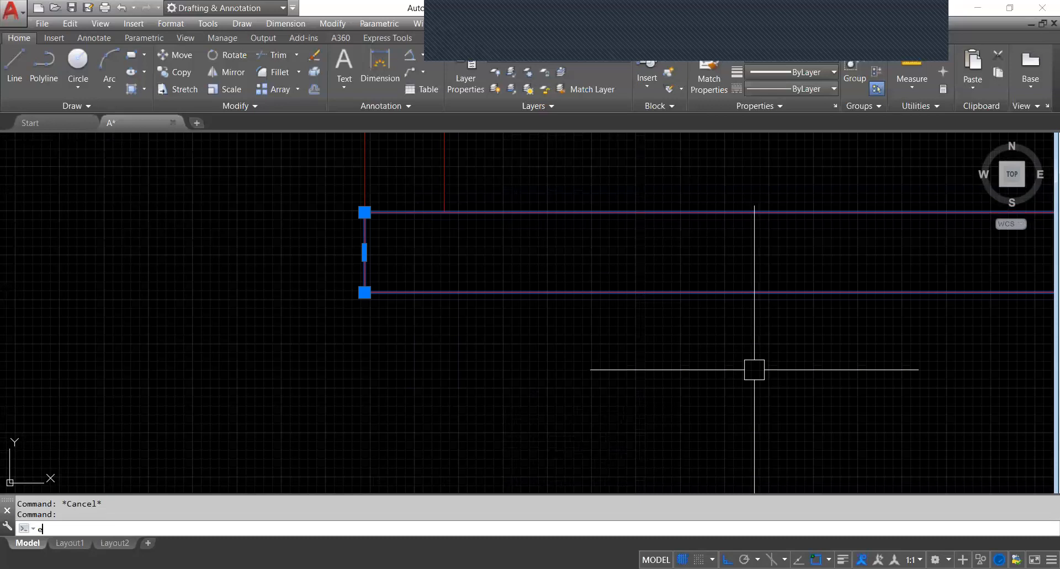
pyautogui.press('Return')
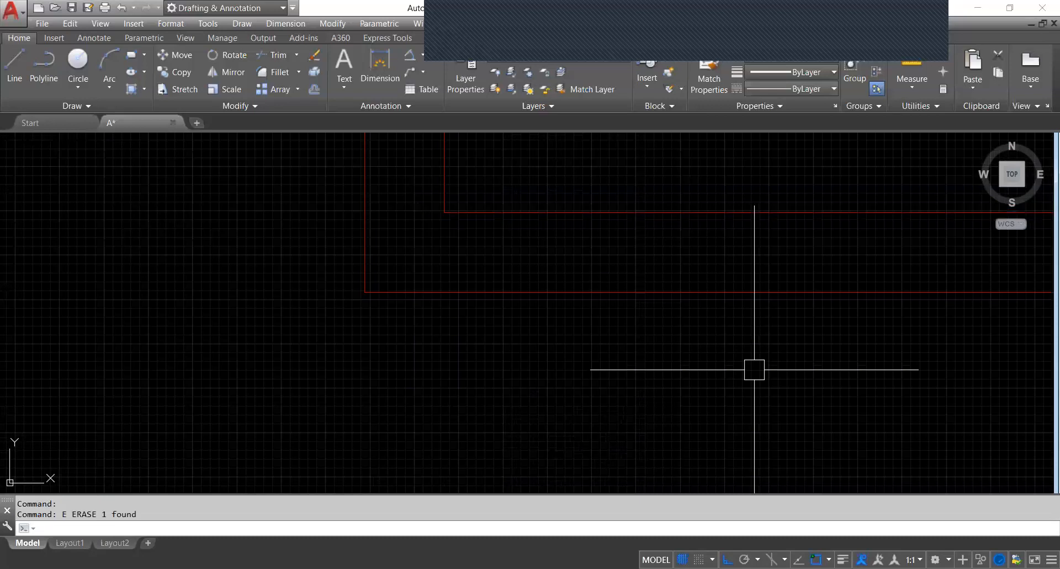
# - Redraw the lower wall's closed outline as a rectangle, from the inner end at the door to the far outer corner
pyautogui.write('rec')
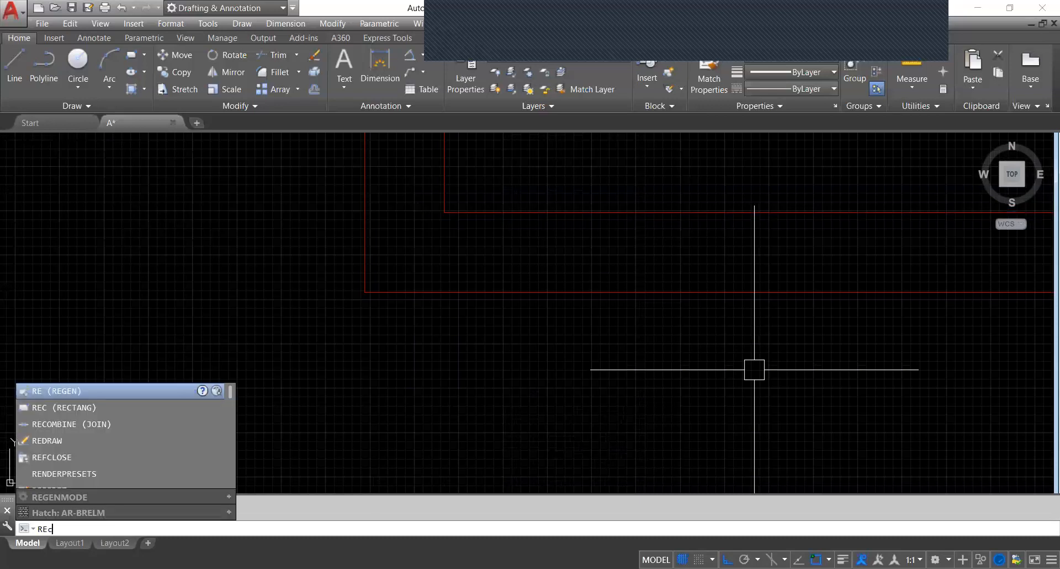
pyautogui.press('Return')
pyautogui.scroll(-3, 718, 384)
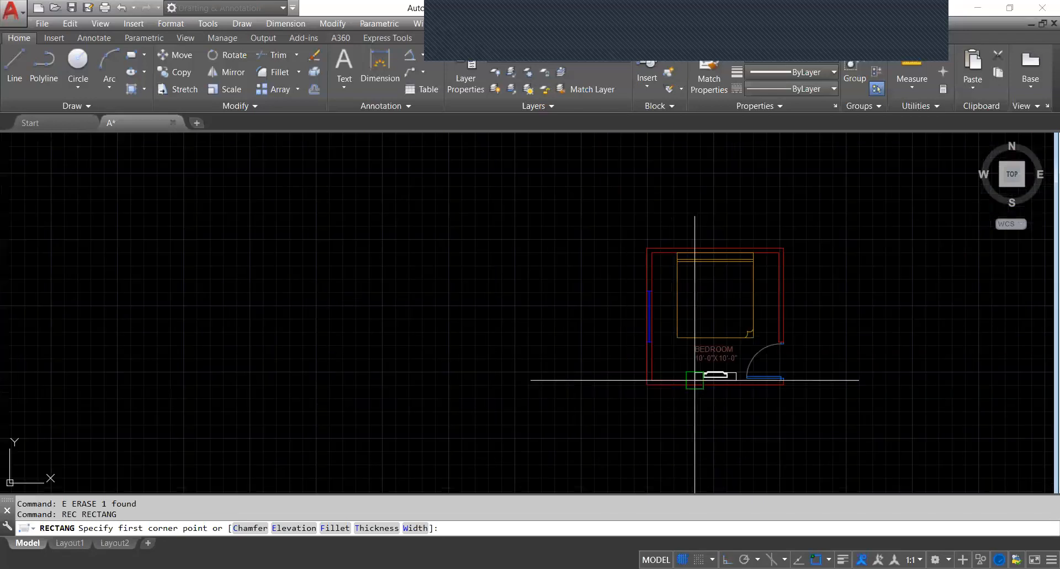
pyautogui.scroll(5, 704, 379)
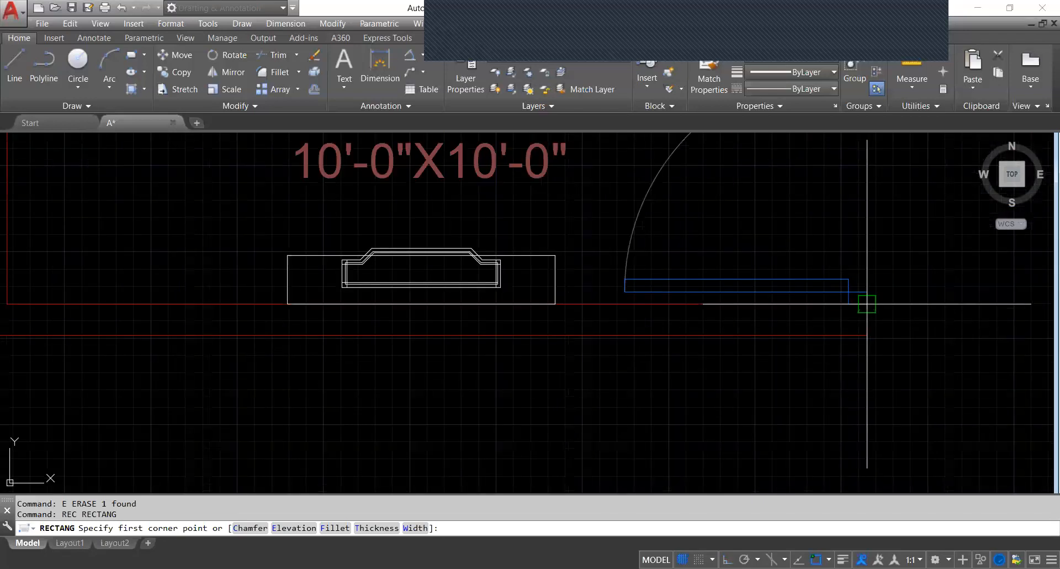
pyautogui.click(867, 304)
pyautogui.scroll(-4, 866, 302)
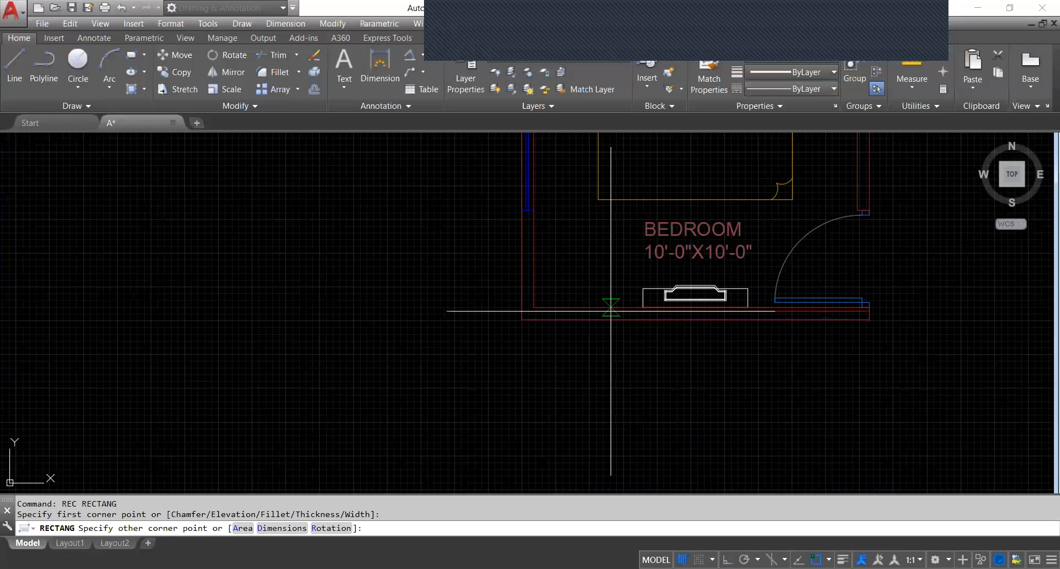
pyautogui.scroll(4, 611, 308)
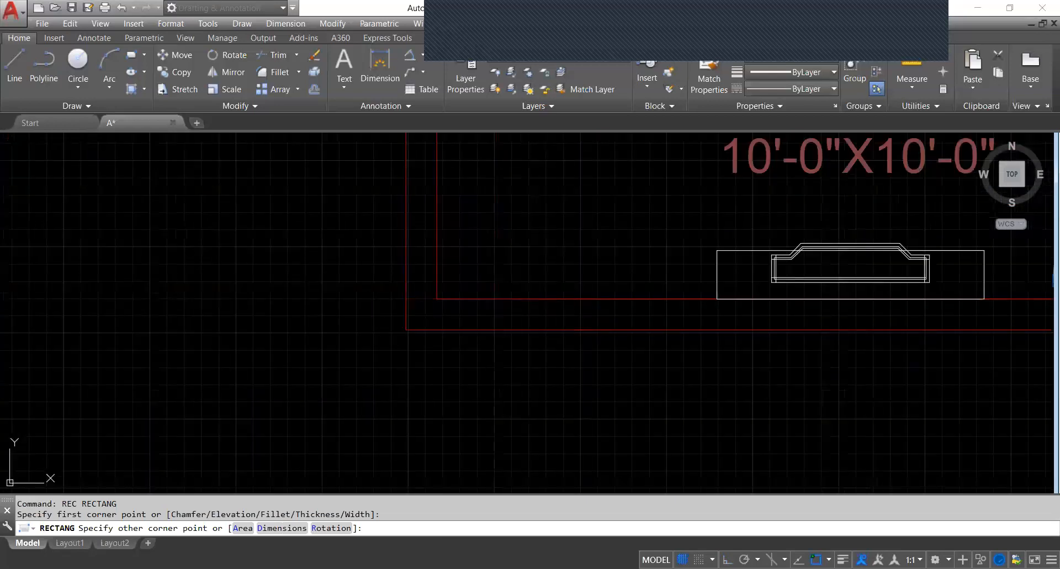
pyautogui.click(406, 329)
pyautogui.scroll(-2, 453, 336)
# - Select the redrawn lower-wall rectangle to check that it spans the full wall, and clear the selection
pyautogui.scroll(4, 433, 322)
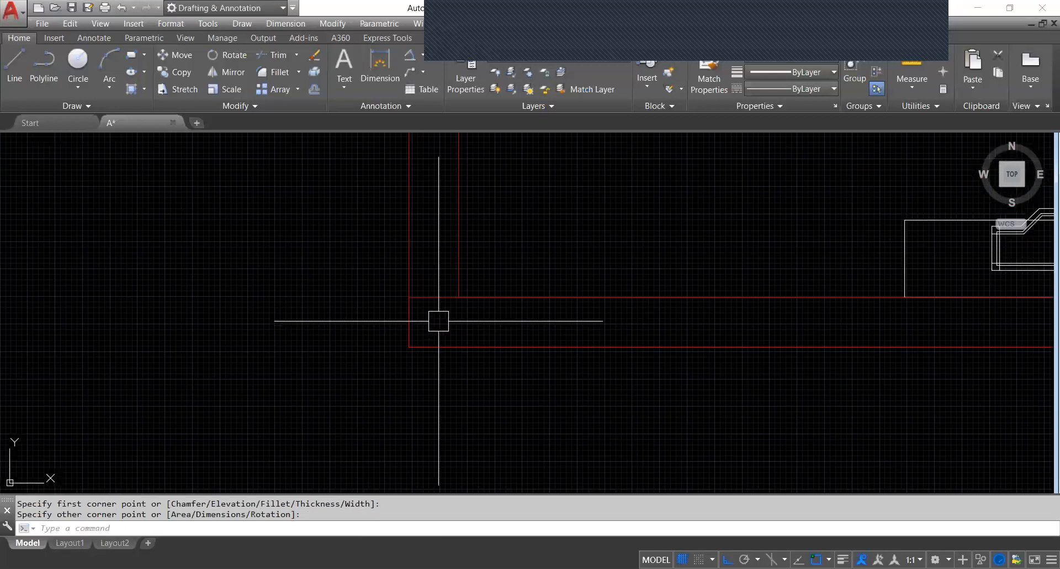
pyautogui.press('Escape')
pyautogui.click(435, 297)
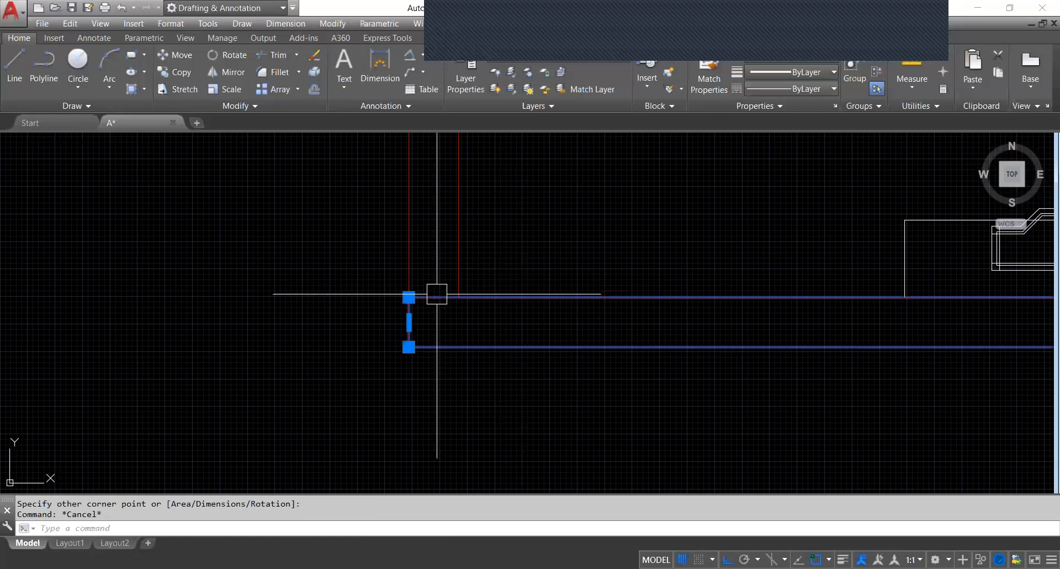
pyautogui.scroll(-4, 417, 254)
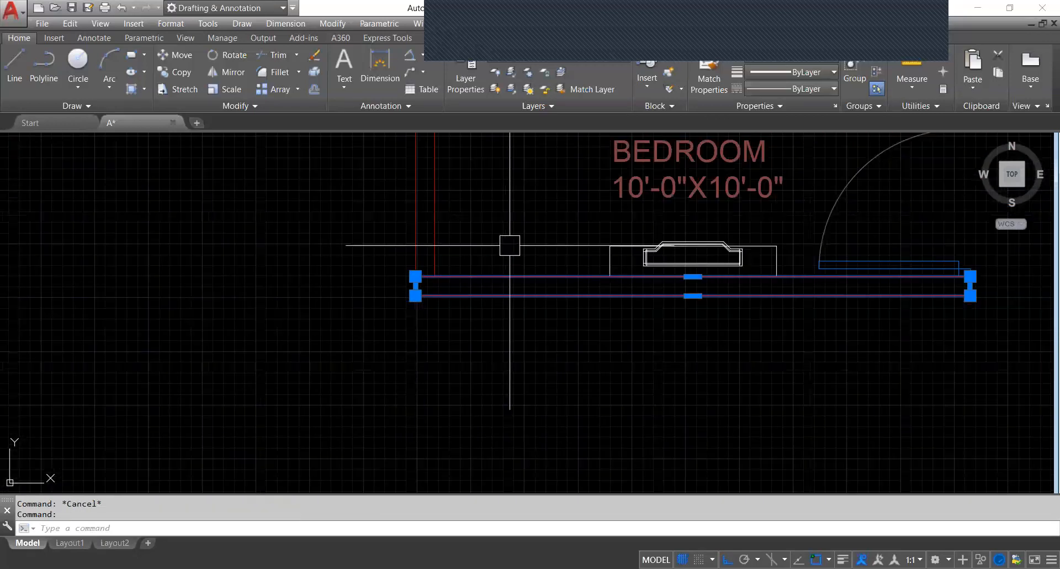
pyautogui.press('Escape')
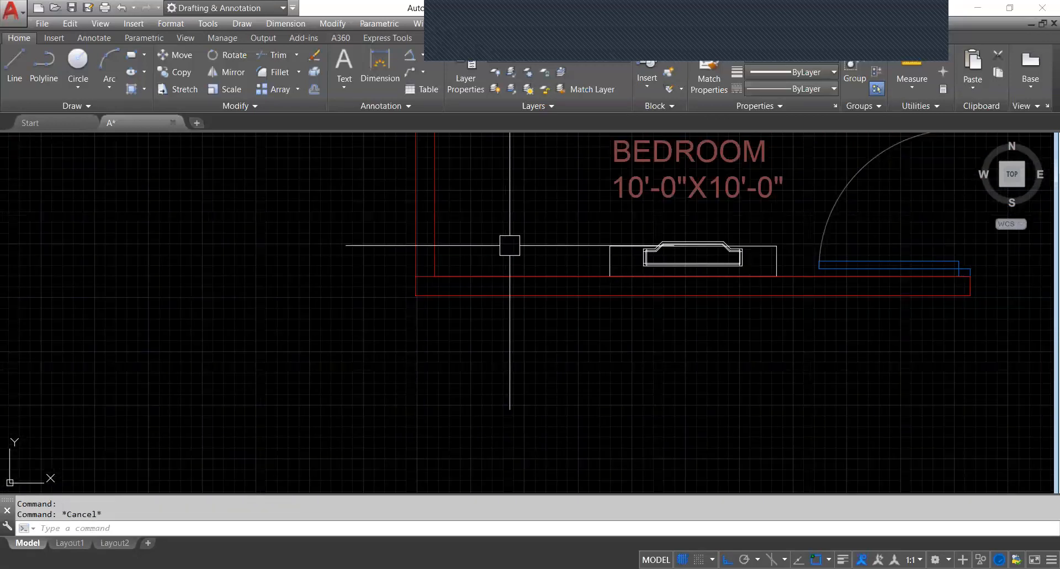
# - Fill the lower wall's rectangle with a solid hatch in index colour Red and finish the hatch
pyautogui.write('h')
pyautogui.press('Return')
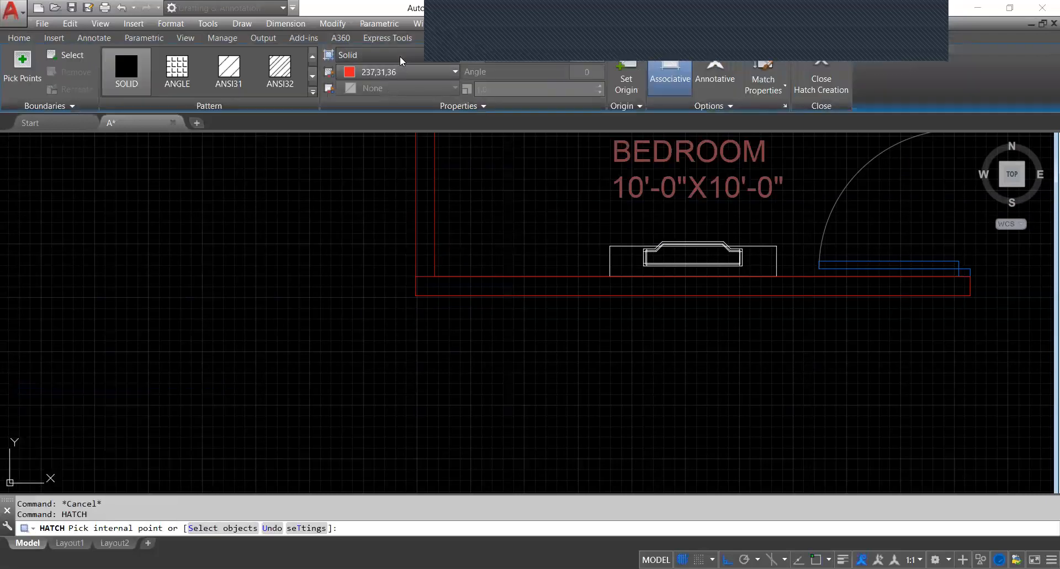
pyautogui.click(400, 55)
pyautogui.click(398, 69)
pyautogui.click(410, 73)
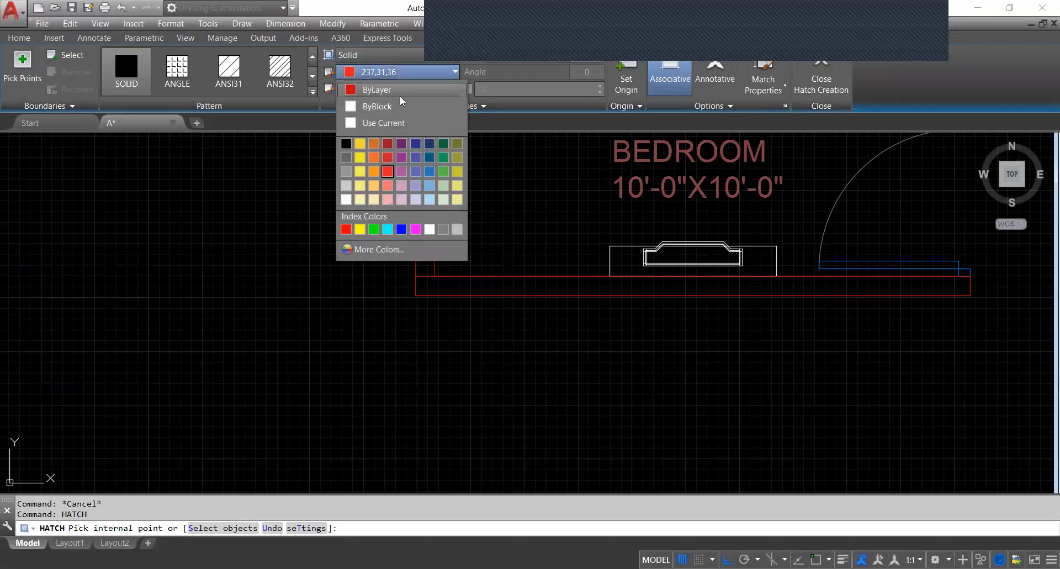
pyautogui.click(346, 226)
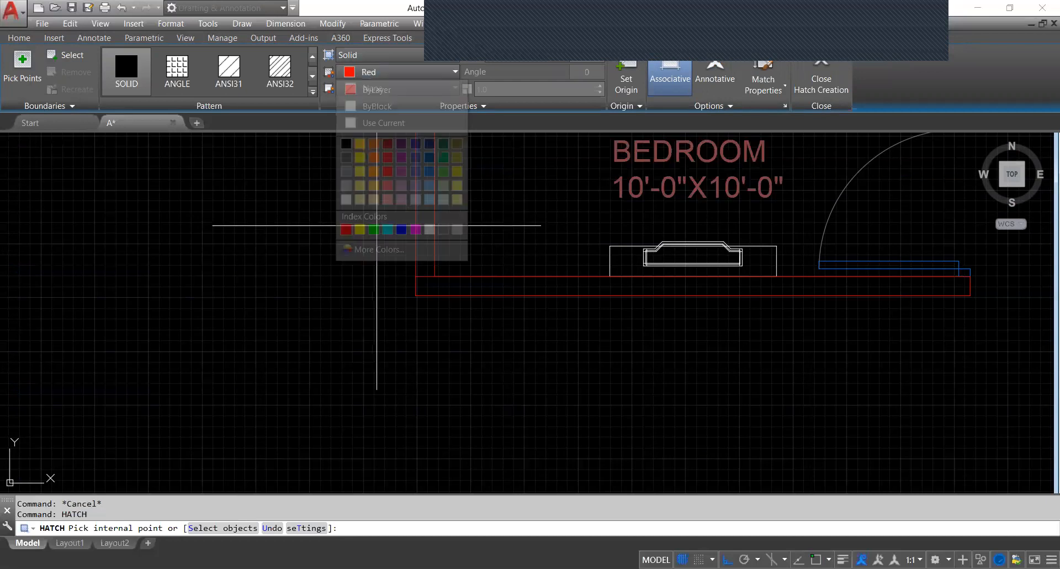
pyautogui.click(505, 287)
pyautogui.scroll(-4, 536, 270)
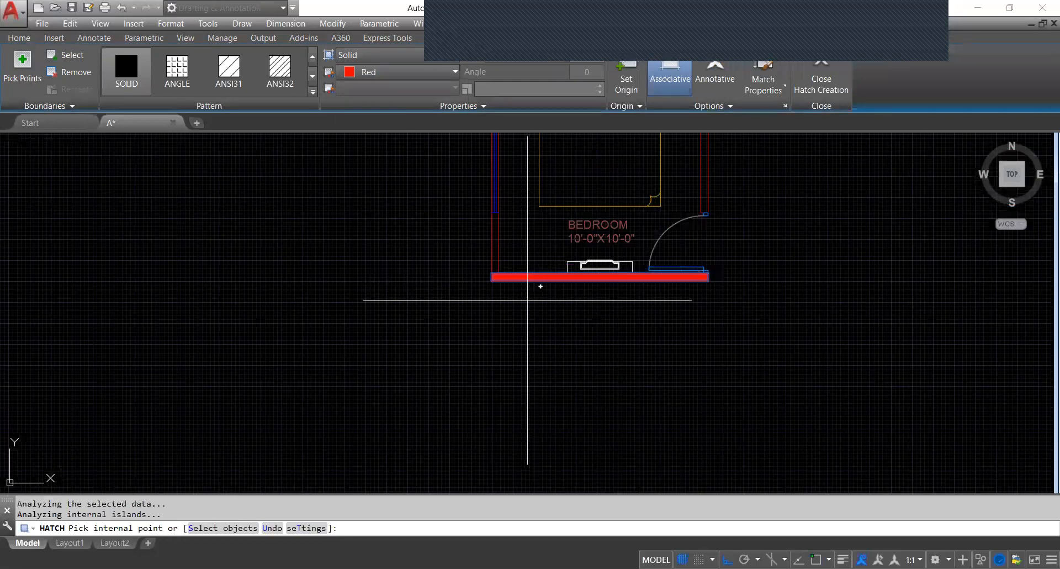
pyautogui.scroll(4, 530, 298)
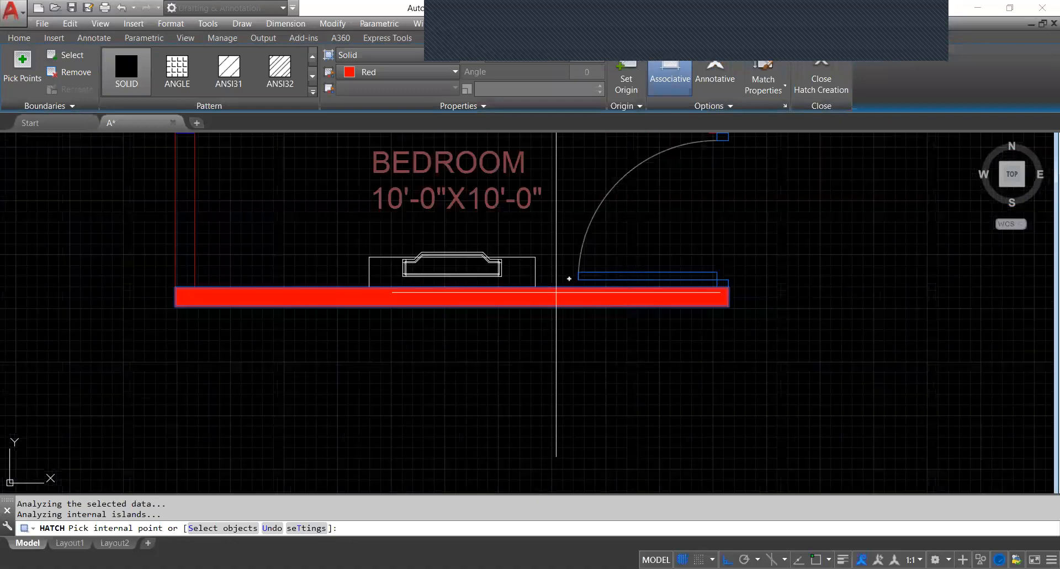
pyautogui.scroll(-3, 505, 326)
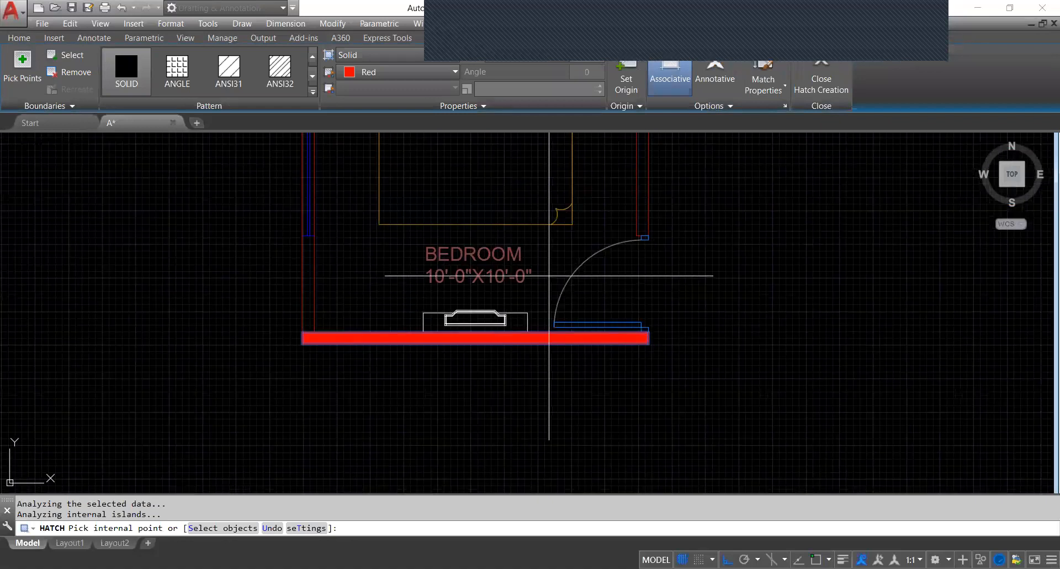
pyautogui.press('Escape')
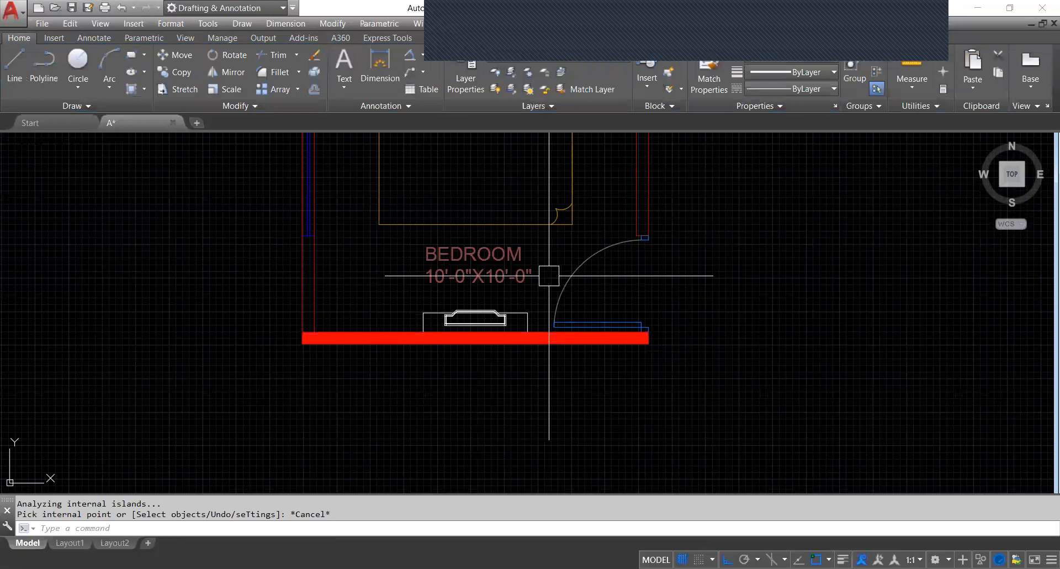
# - Outline the left wall segment below the window with a rectangle, from the window's inner lower corner to the outer edge at the lower wall
pyautogui.scroll(5, 348, 243)
pyautogui.scroll(-5, 333, 214)
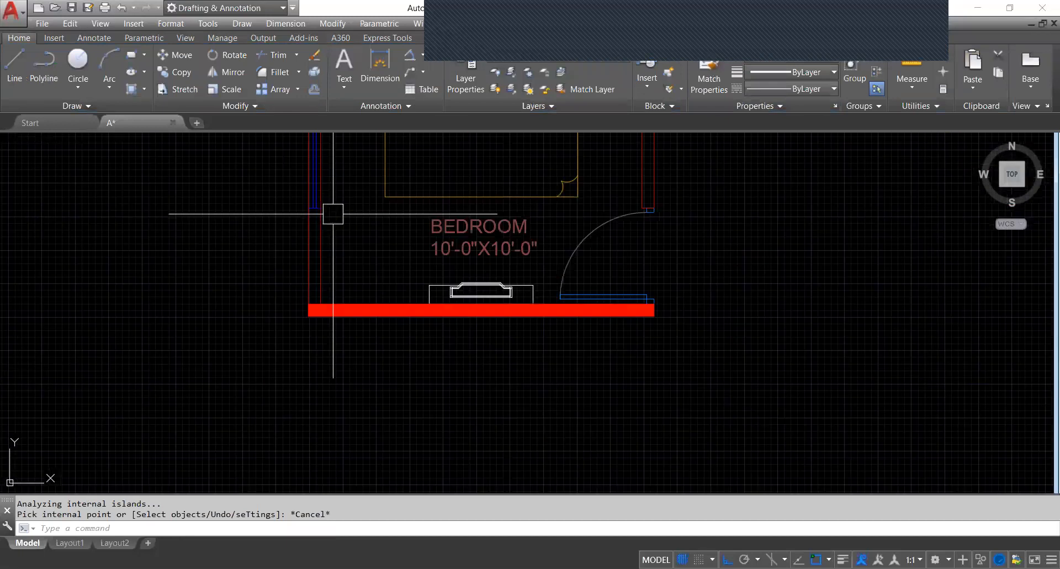
pyautogui.scroll(4, 326, 224)
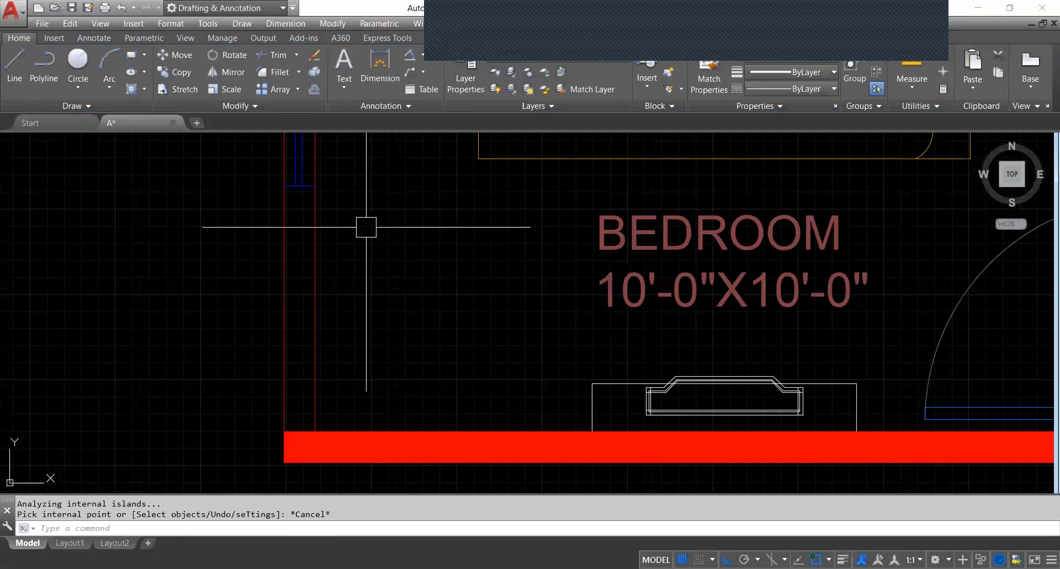
pyautogui.write('rec')
pyautogui.press('Return')
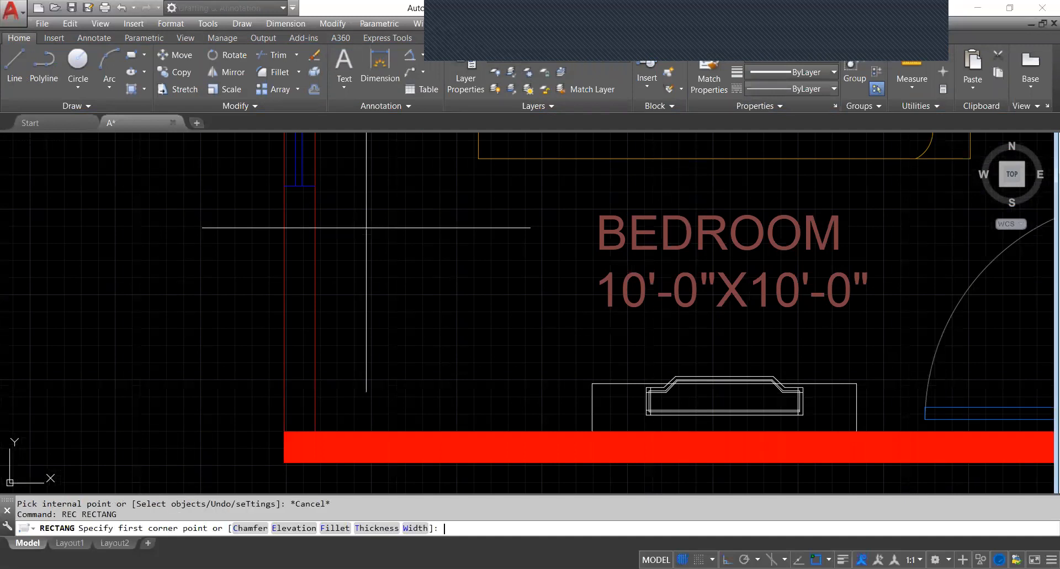
pyautogui.click(314, 186)
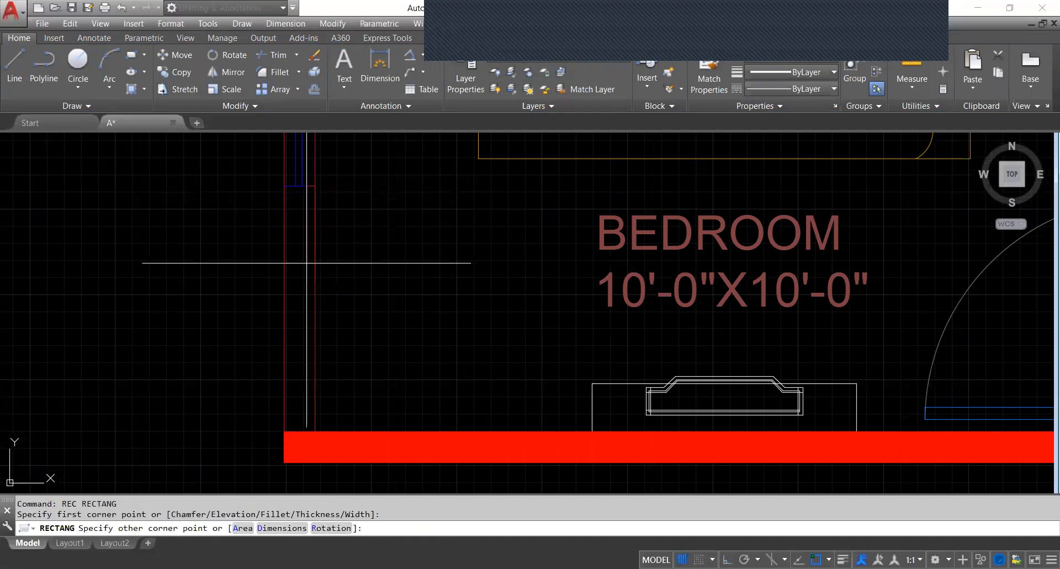
pyautogui.click(283, 431)
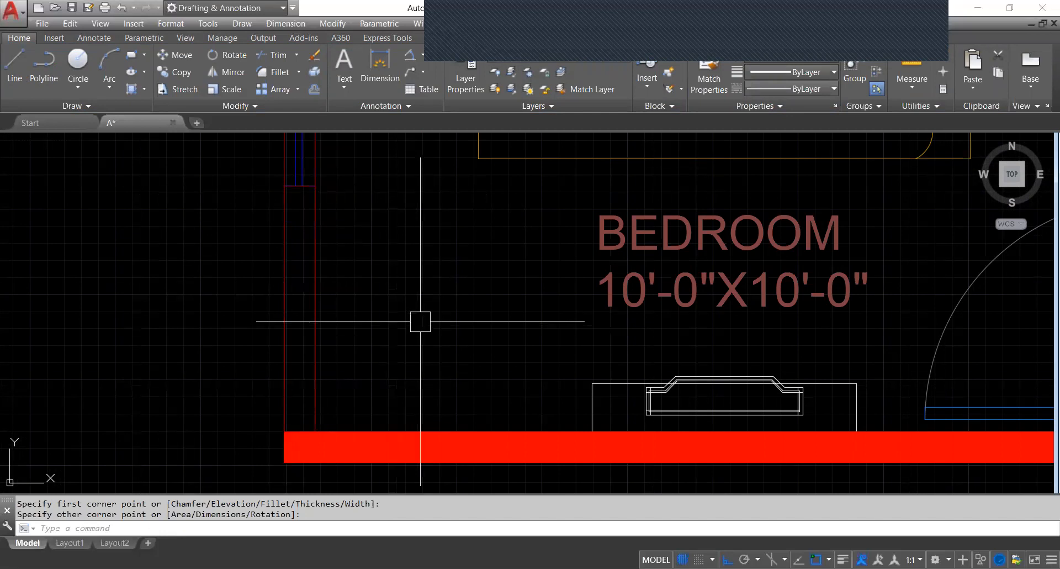
pyautogui.press('Escape')
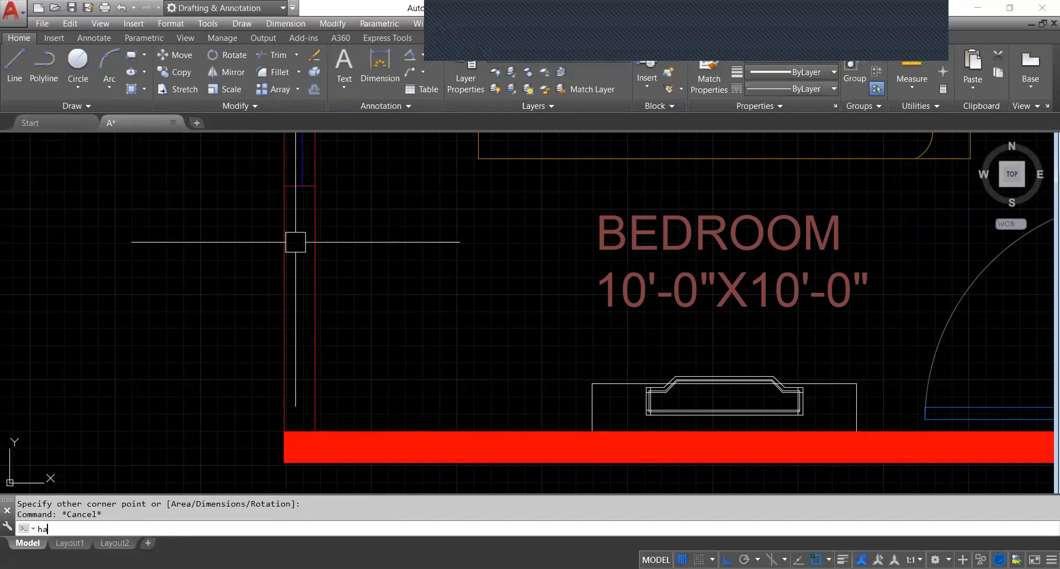
# - Start a new hatch and preview the solid red fill over the left wall segment below the window
pyautogui.write('c')
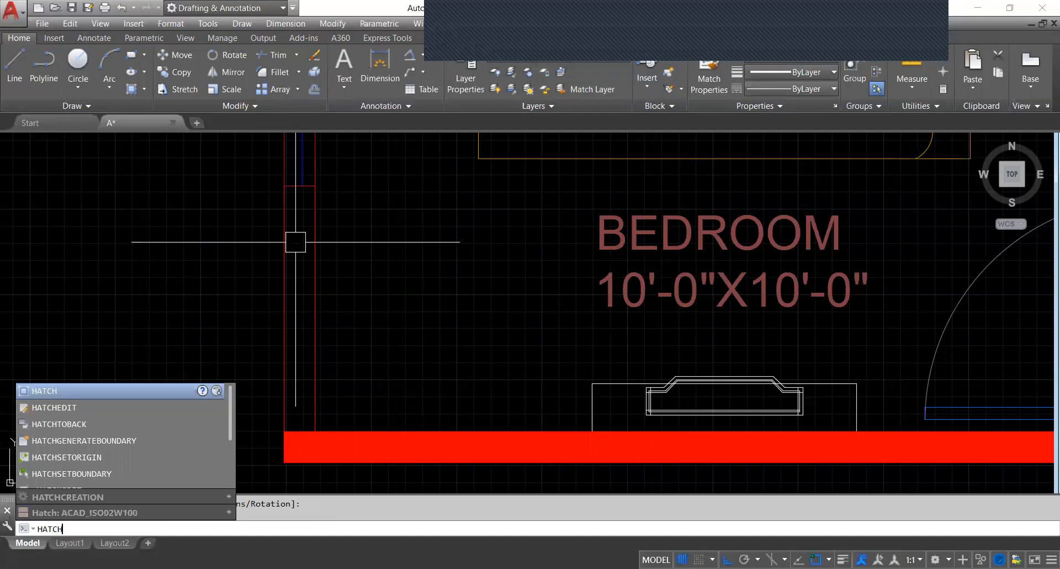
pyautogui.press('Return')
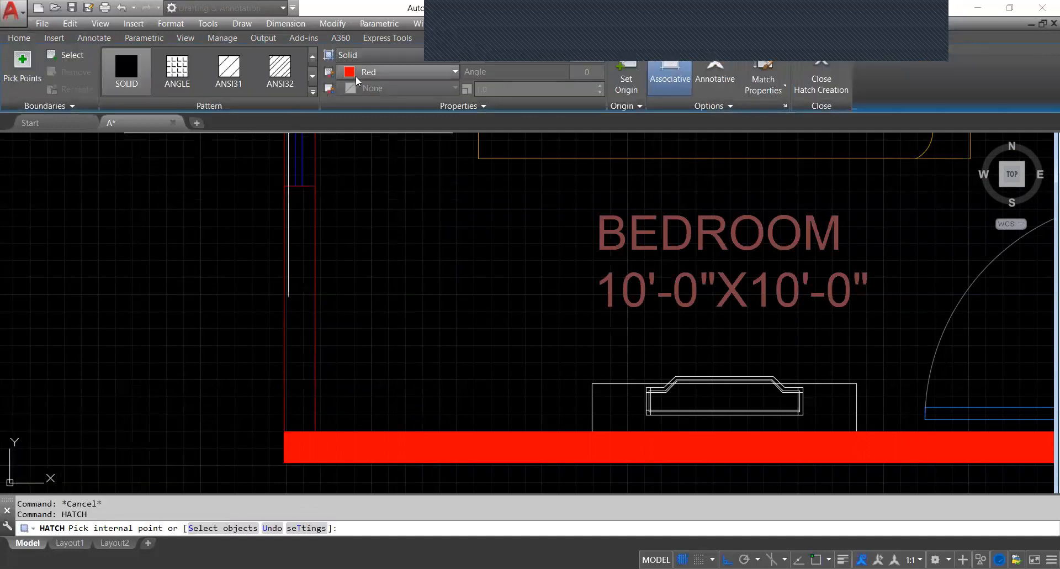
pyautogui.scroll(-3, 309, 248)
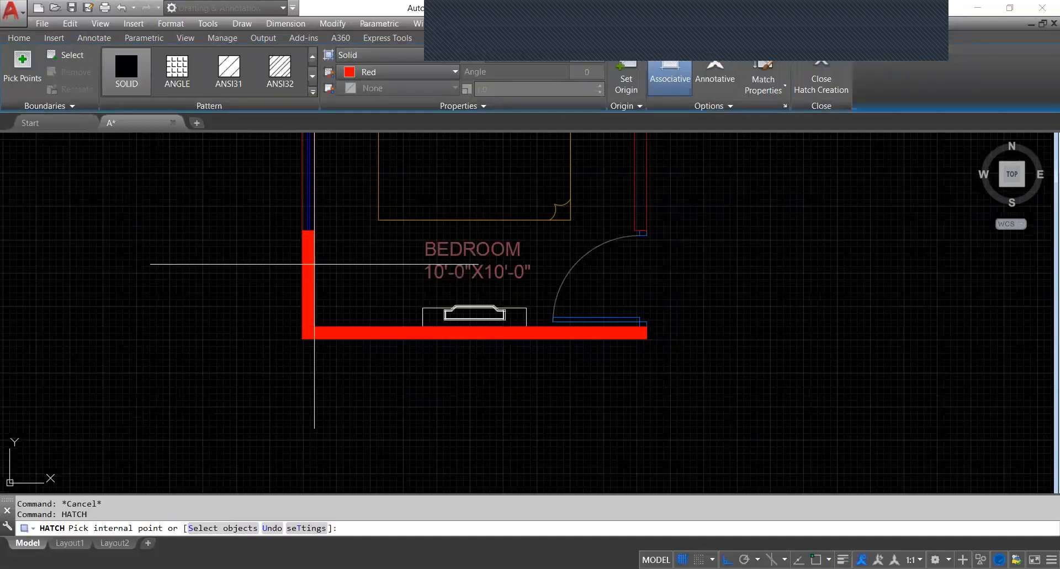
pyautogui.scroll(5, 309, 272)
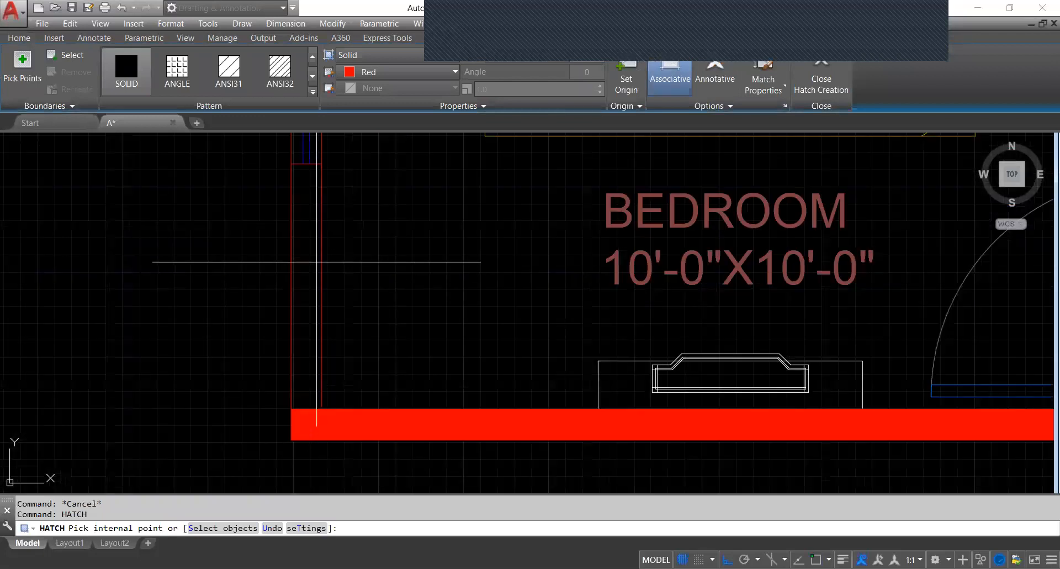
pyautogui.scroll(-5, 311, 265)
pyautogui.scroll(-2, 312, 265)
pyautogui.moveTo(308, 279); pyautogui.dragTo(307, 355, button='middle')
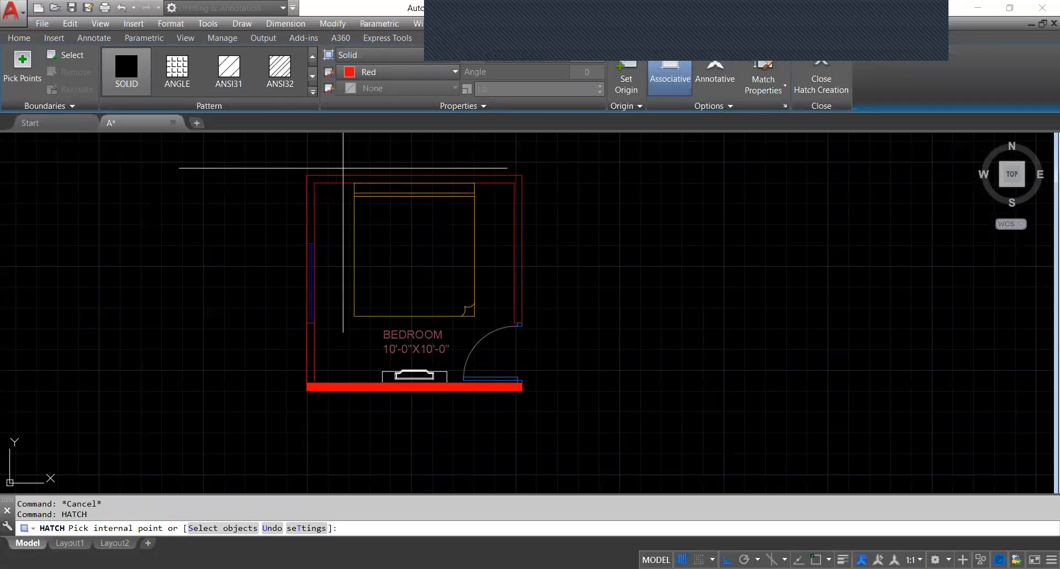
pyautogui.scroll(6, 309, 353)
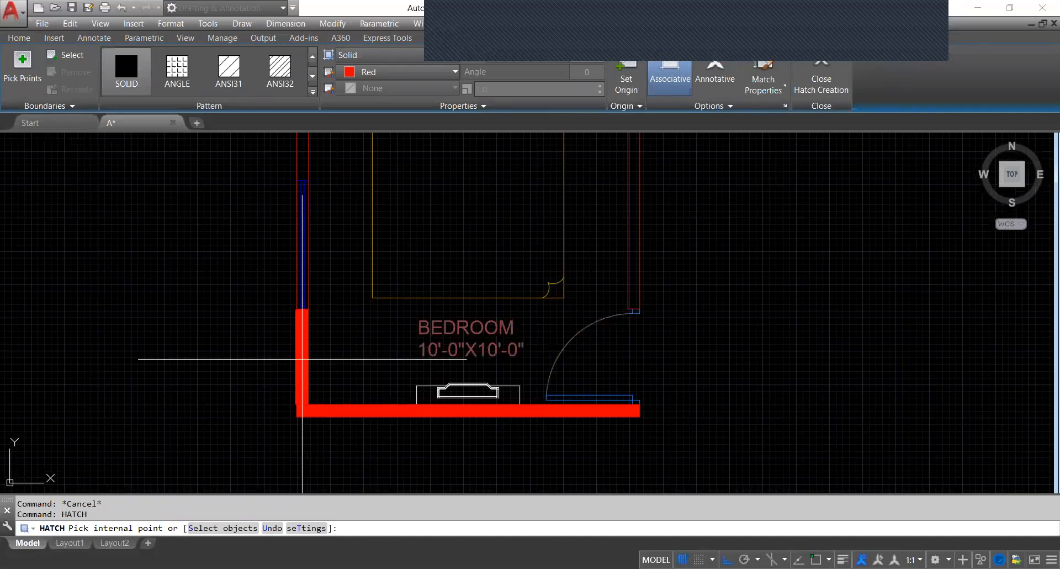
pyautogui.moveTo(313, 350); pyautogui.dragTo(351, 304, button='middle')
pyautogui.scroll(-2, 378, 279)
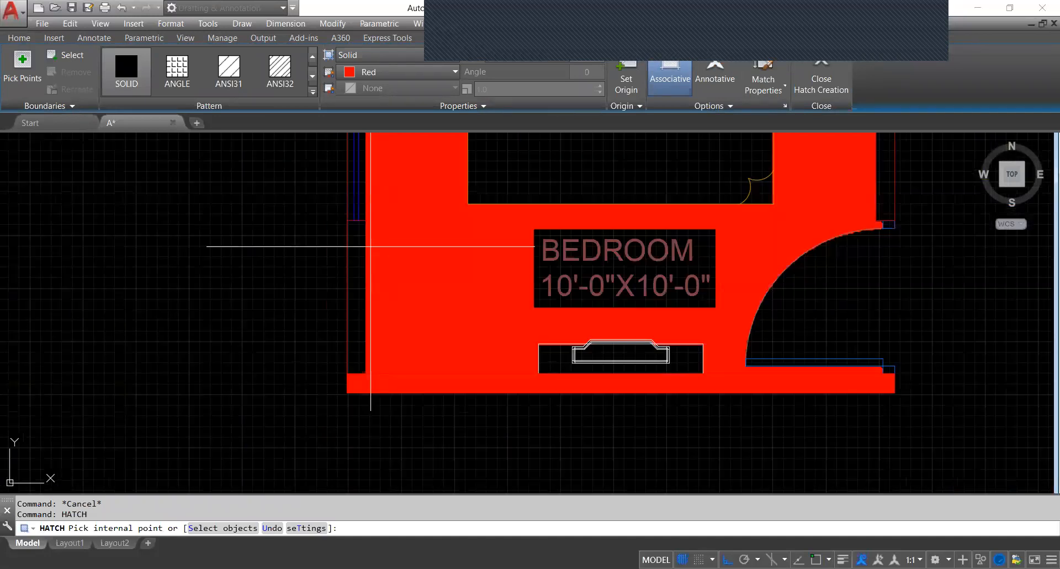
pyautogui.scroll(2, 360, 231)
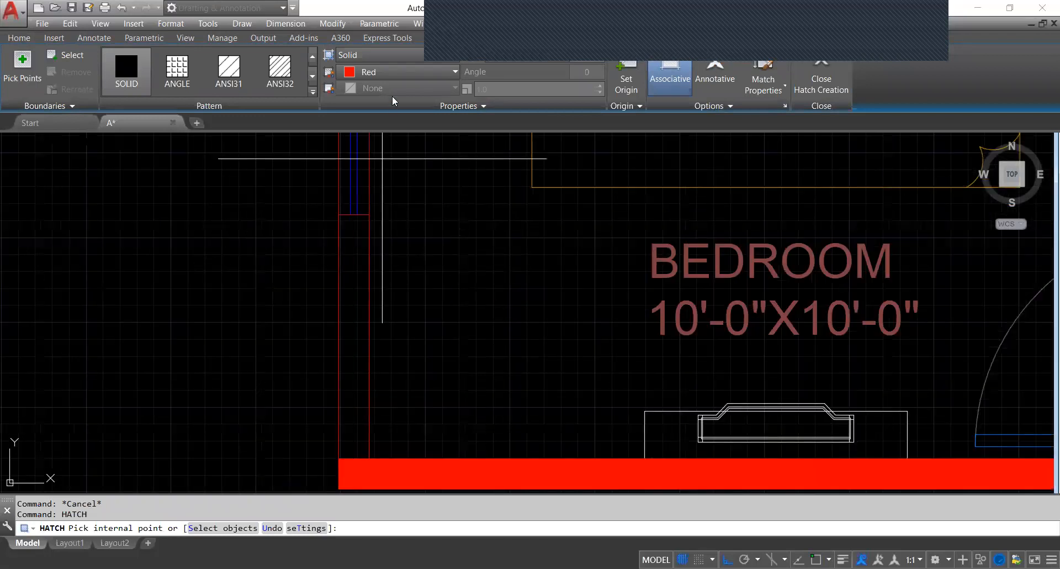
# - Switch the hatch type to Pattern, choose ANSI32 and apply it in red to the left wall segment below the window
pyautogui.click(401, 54)
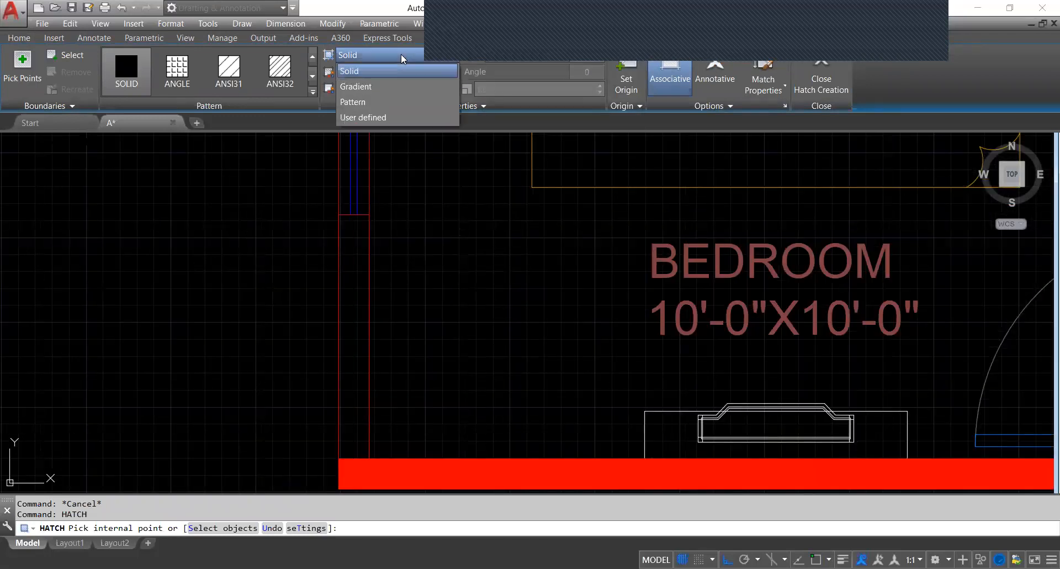
pyautogui.click(387, 100)
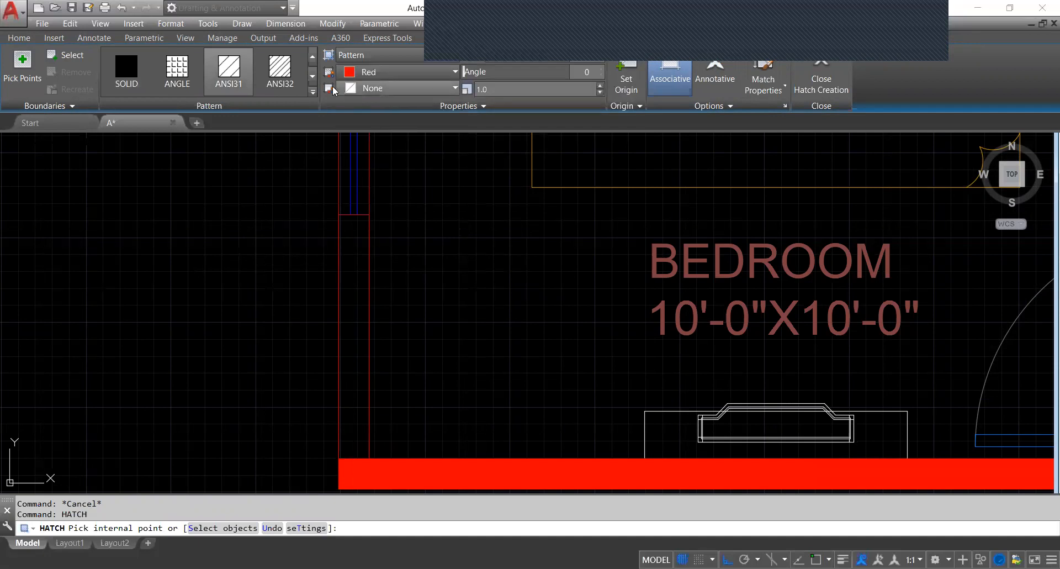
pyautogui.click(280, 72)
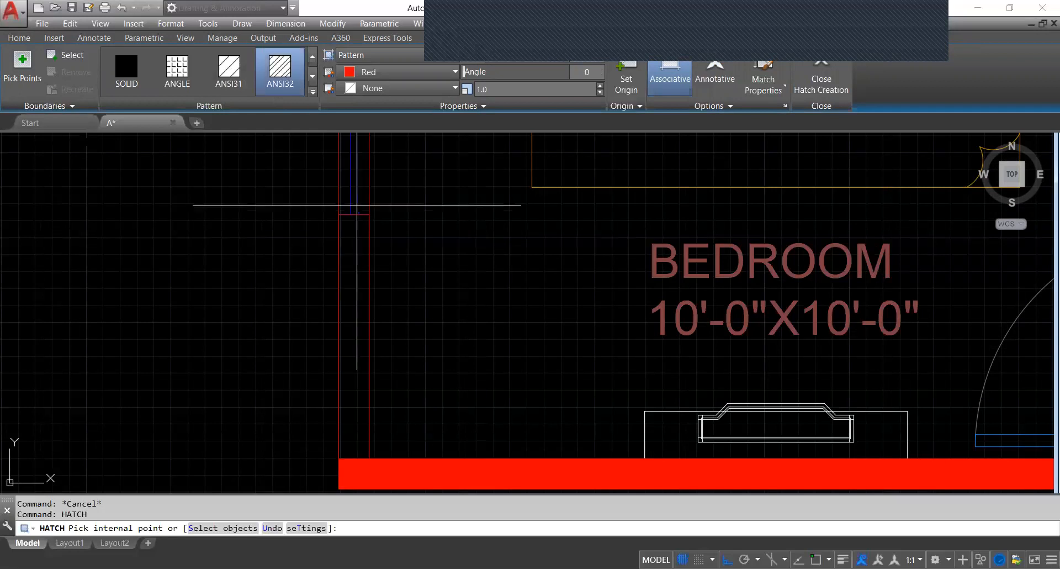
pyautogui.click(356, 296)
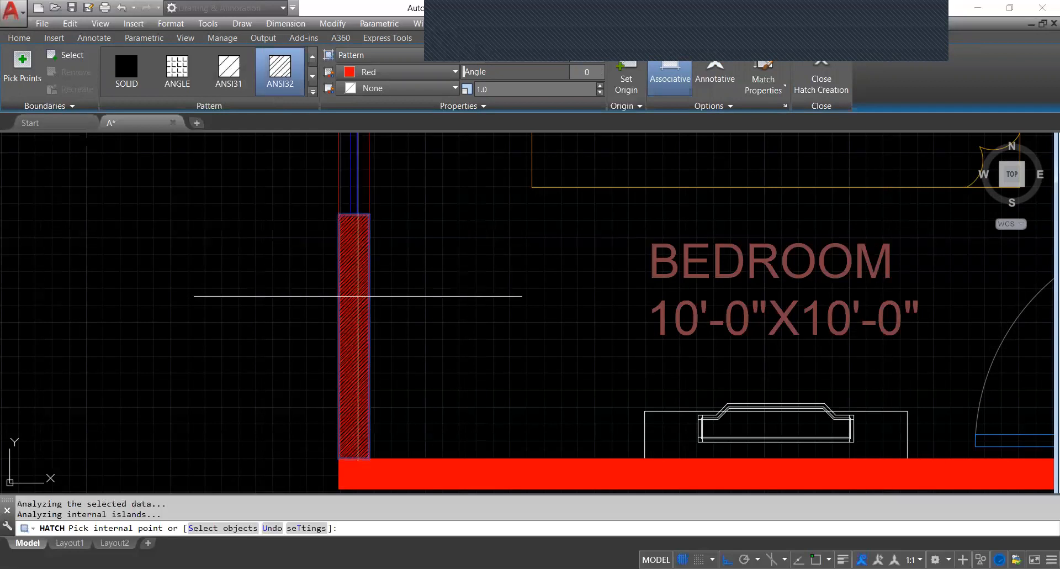
# - Examine the line density of the ANSI32 hatch on the left wall segment from near and far
pyautogui.scroll(-1, 402, 255)
pyautogui.scroll(-1, 388, 270)
pyautogui.scroll(3, 390, 272)
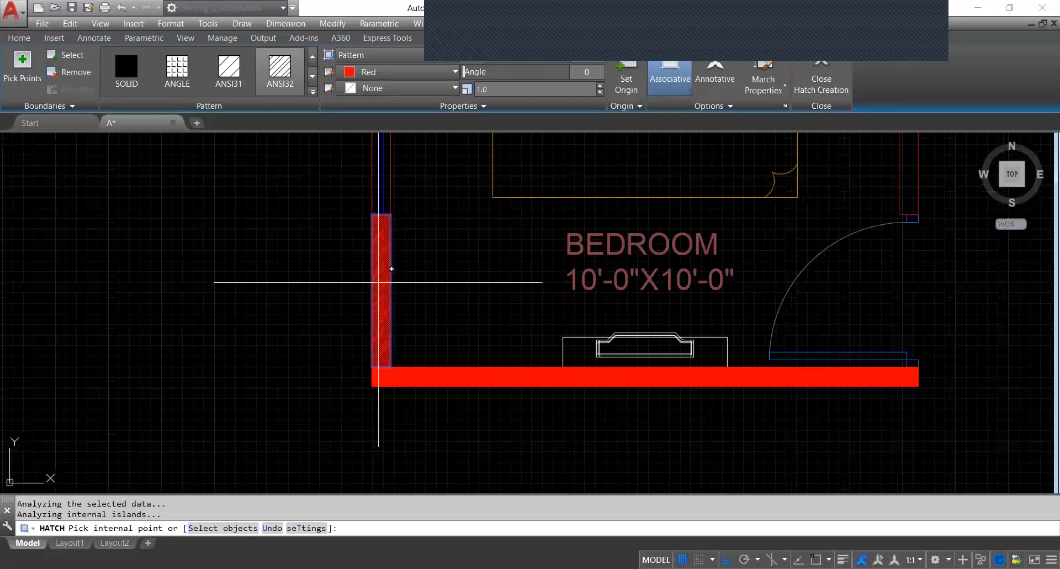
pyautogui.scroll(-2, 387, 276)
pyautogui.scroll(-3, 386, 284)
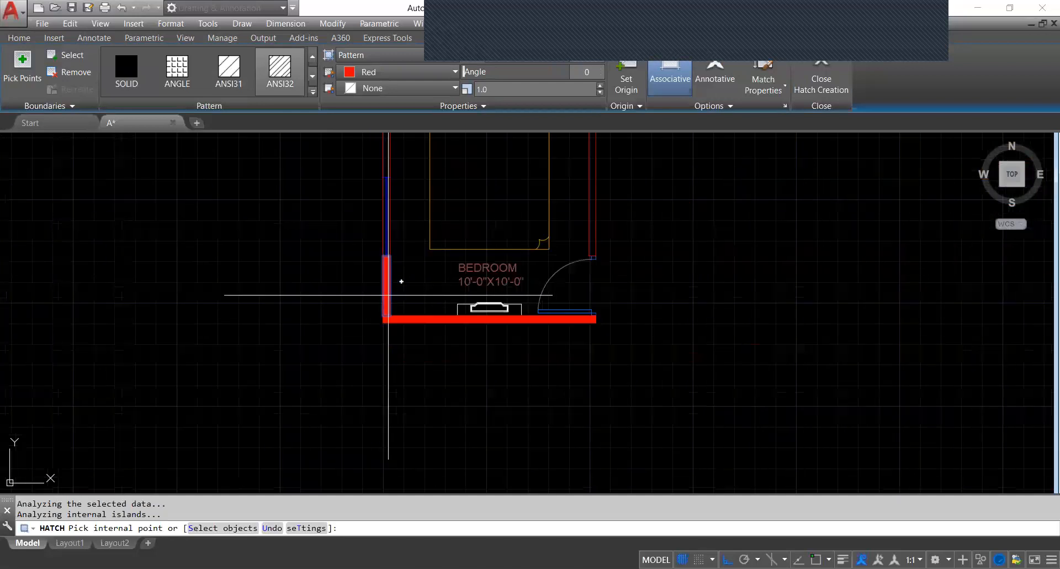
pyautogui.scroll(5, 386, 298)
pyautogui.scroll(-3, 384, 275)
pyautogui.scroll(3, 383, 277)
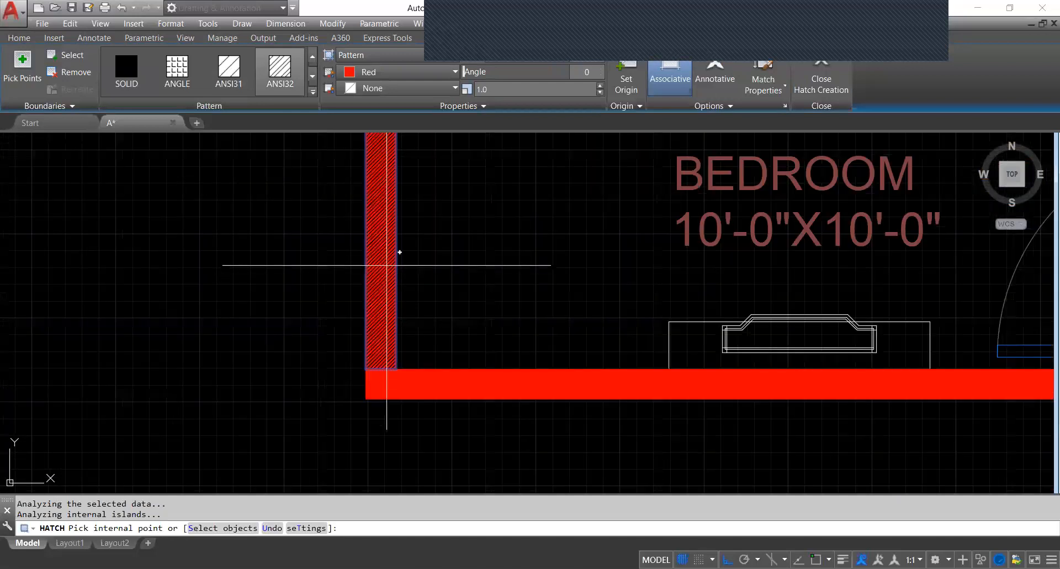
pyautogui.scroll(-4, 383, 277)
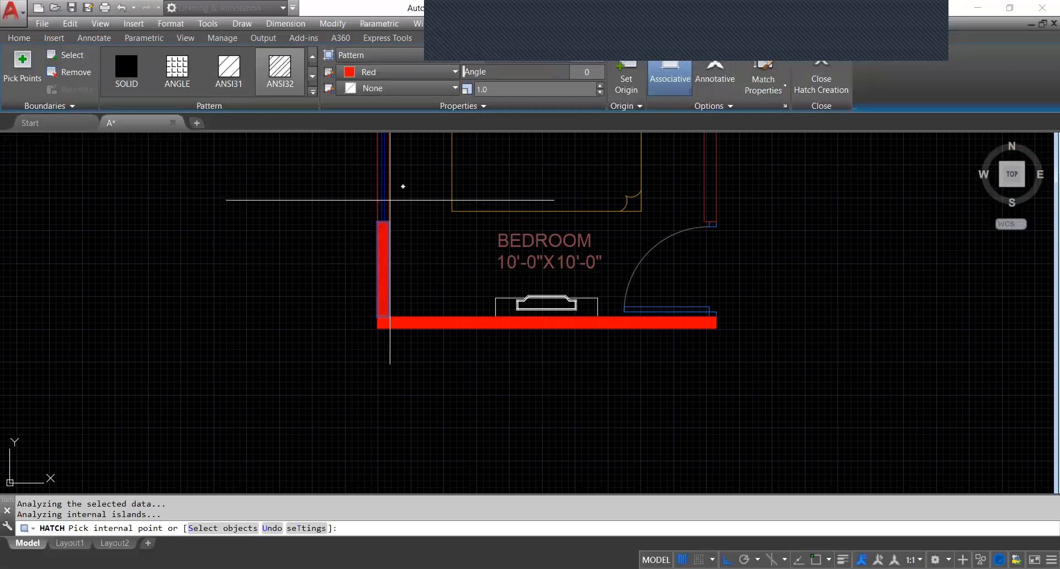
# - Set the ANSI32 hatch scale to 5 and check the line spacing on the left wall segment
pyautogui.click(492, 89)
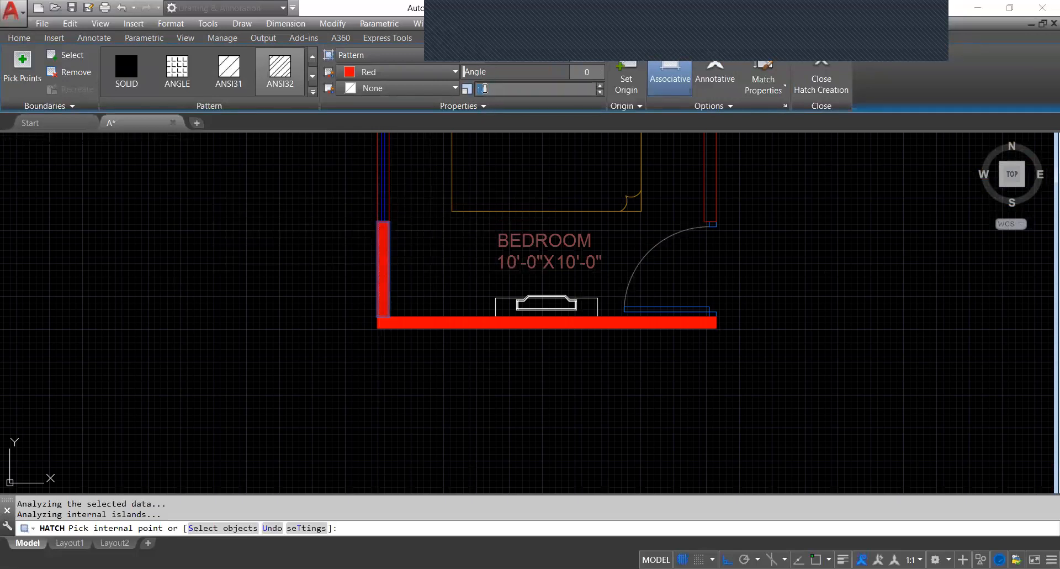
pyautogui.write('50')
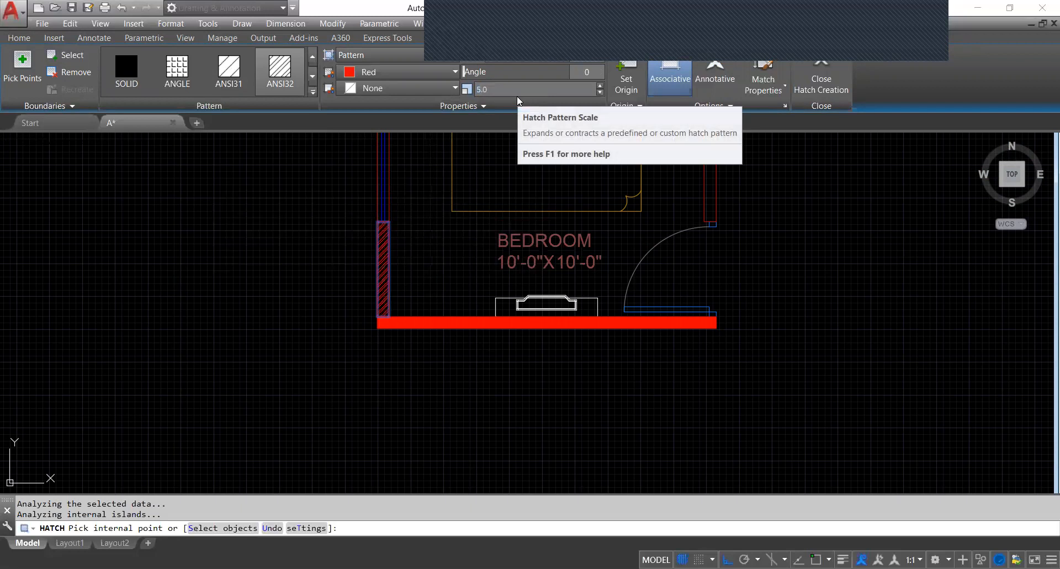
pyautogui.press('Return')
pyautogui.scroll(6, 399, 214)
pyautogui.scroll(-4, 399, 215)
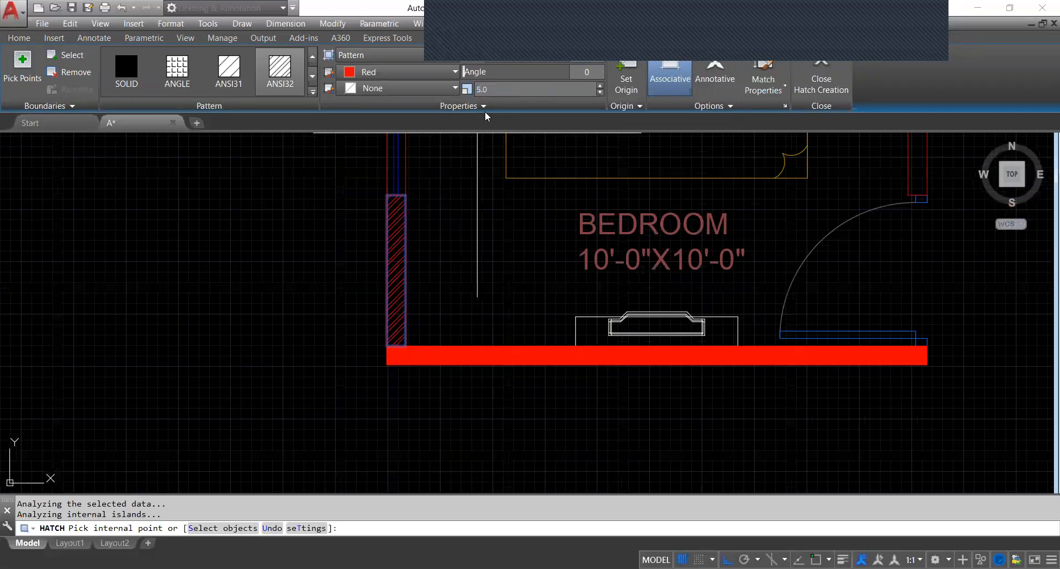
# - Set the ANSI32 hatch scale to 8, check the spacing at different view distances, and finish the hatch
pyautogui.click(490, 87)
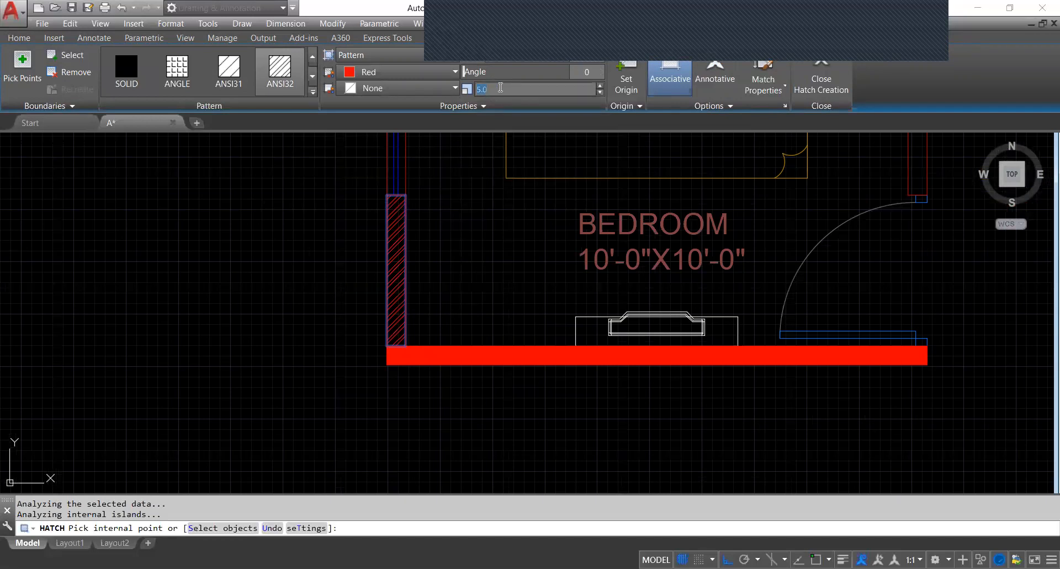
pyautogui.press('Return')
pyautogui.scroll(-4, 367, 260)
pyautogui.scroll(4, 366, 260)
pyautogui.scroll(2, 379, 256)
pyautogui.scroll(-4, 378, 276)
pyautogui.scroll(4, 379, 249)
pyautogui.scroll(-4, 409, 270)
pyautogui.moveTo(422, 279); pyautogui.dragTo(443, 386, button='middle')
pyautogui.scroll(-1, 405, 252)
pyautogui.scroll(1, 409, 229)
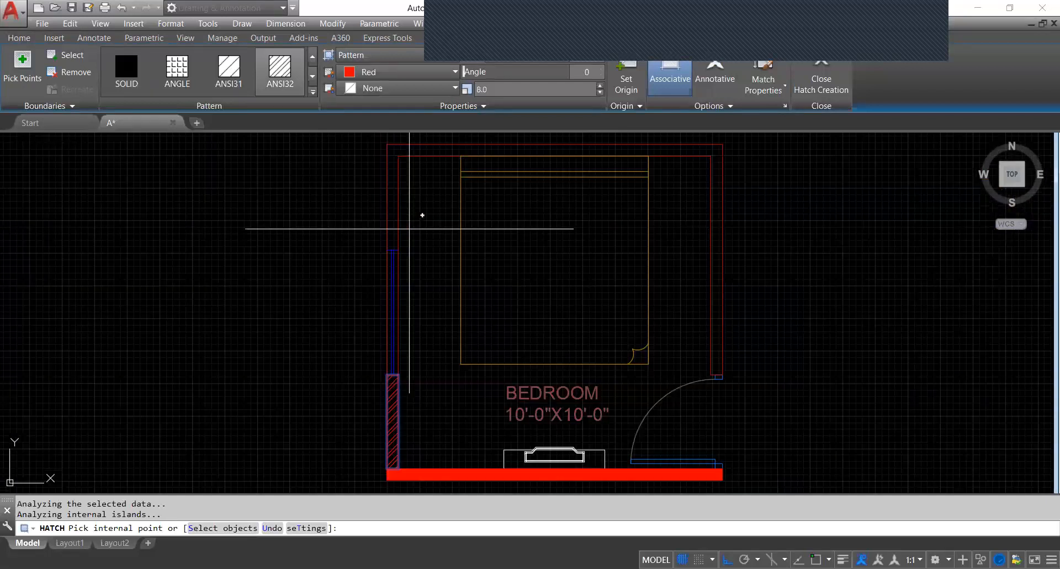
pyautogui.press('Escape')
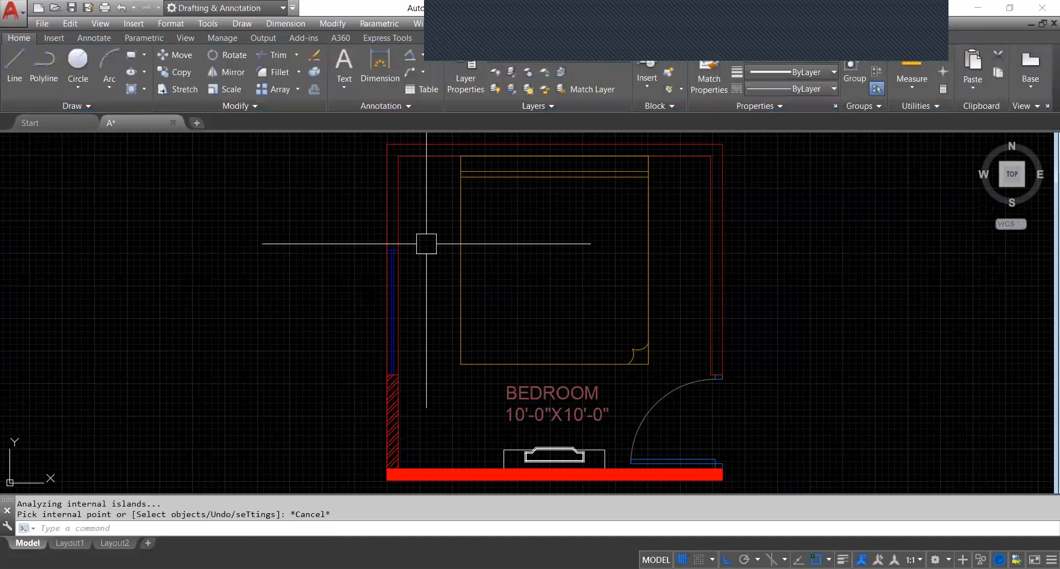
pyautogui.scroll(2, 379, 152)
pyautogui.scroll(-2, 404, 161)
pyautogui.moveTo(404, 161); pyautogui.dragTo(398, 173, button='middle')
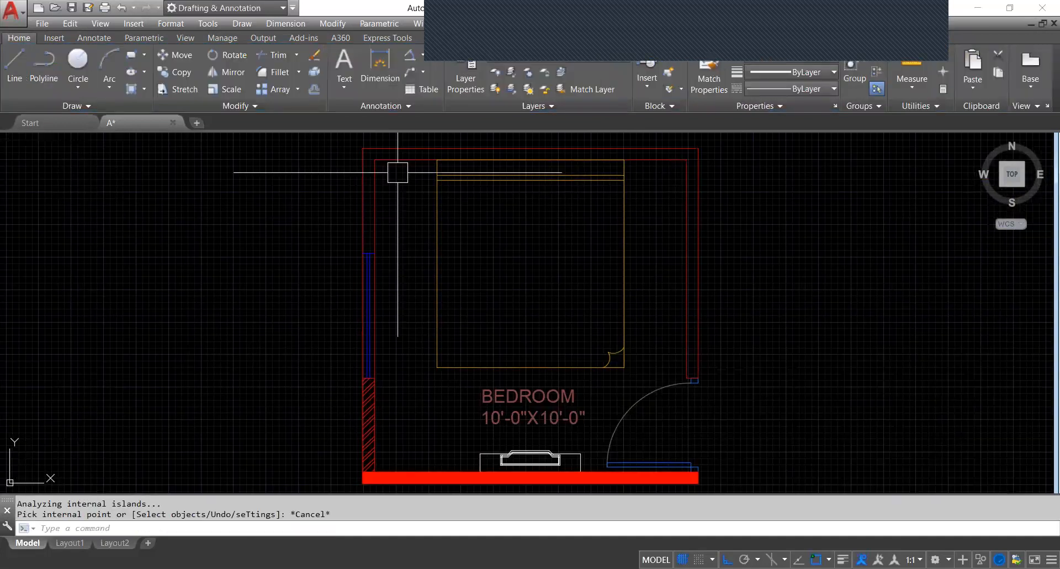
pyautogui.write('rec')
pyautogui.press('Return')
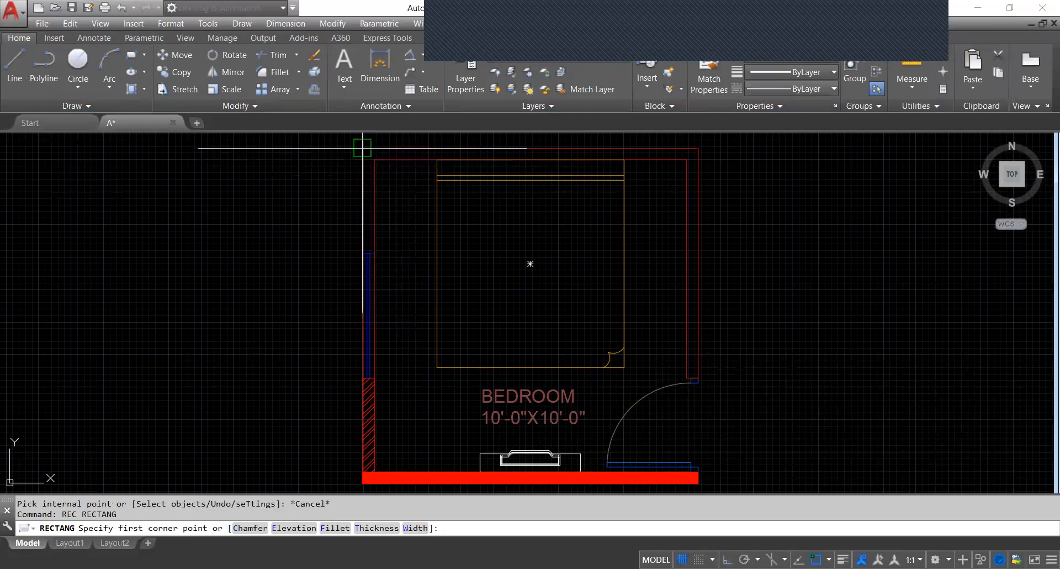
pyautogui.click(375, 159)
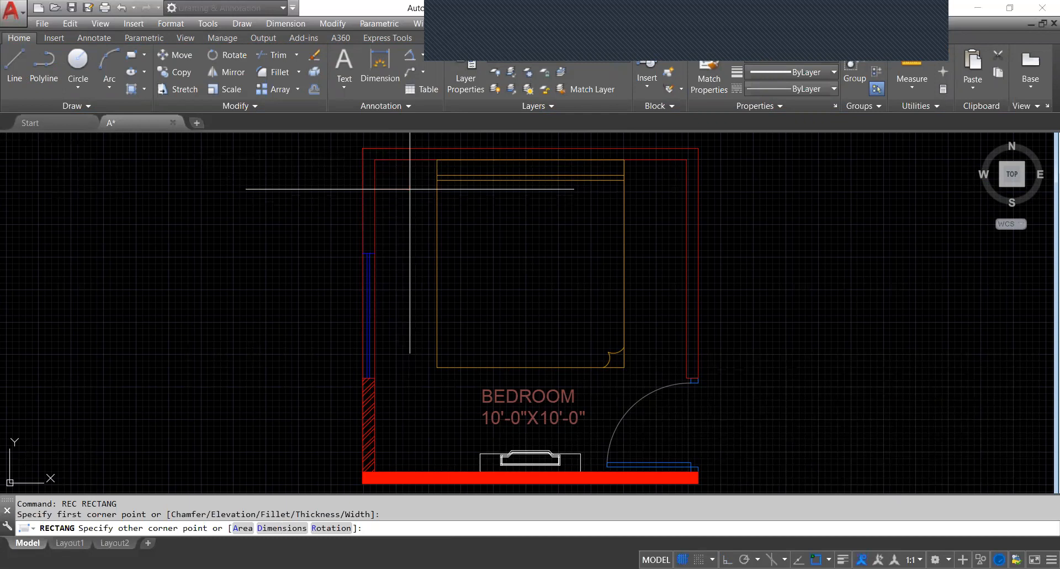
pyautogui.press('Escape')
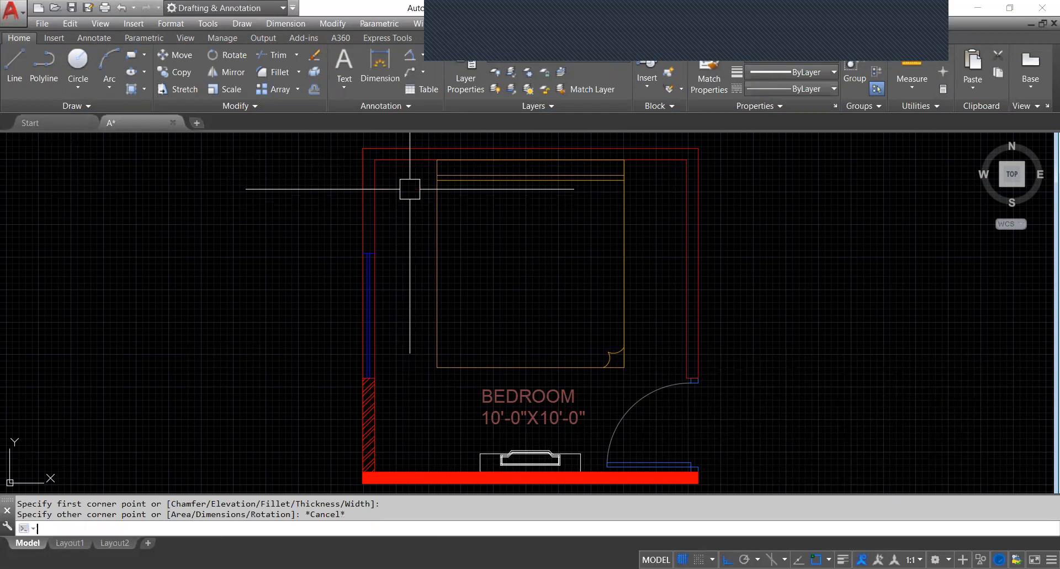
# - Draw a 1' by 1' rectangle inward from the outer upper-left corner of the bedroom walls
pyautogui.write('re')
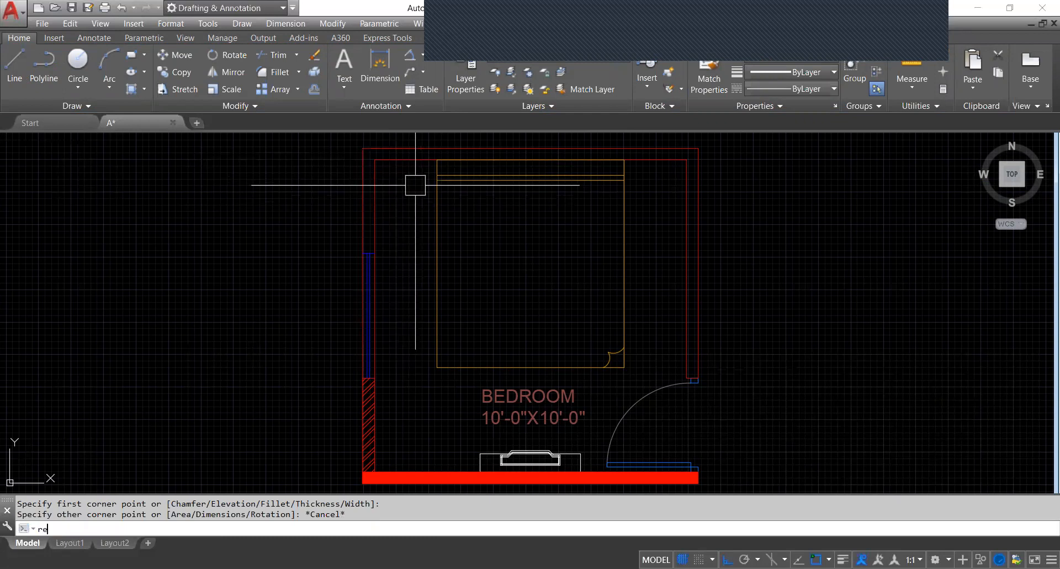
pyautogui.press('Return')
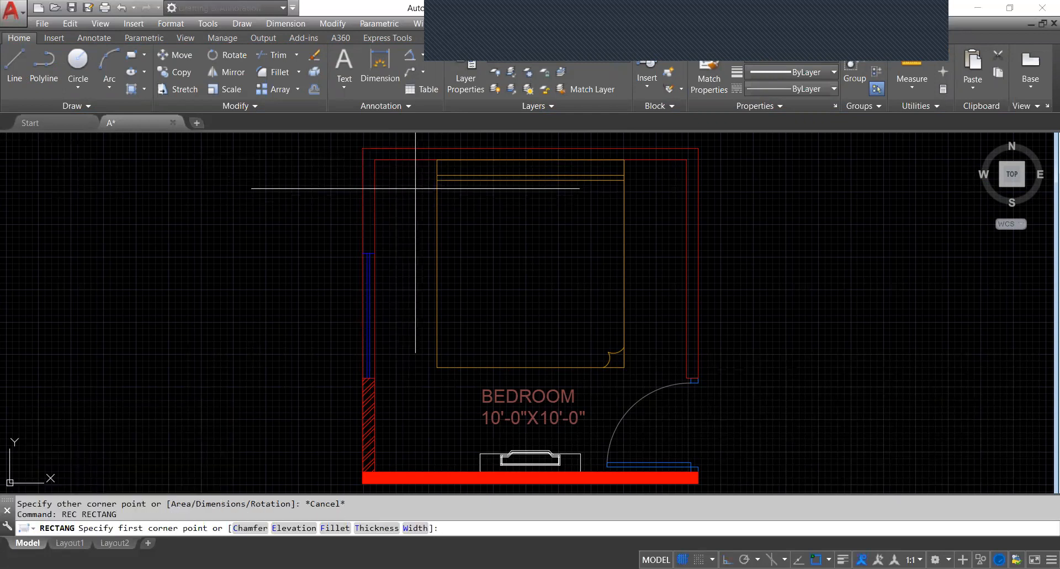
pyautogui.click(374, 160)
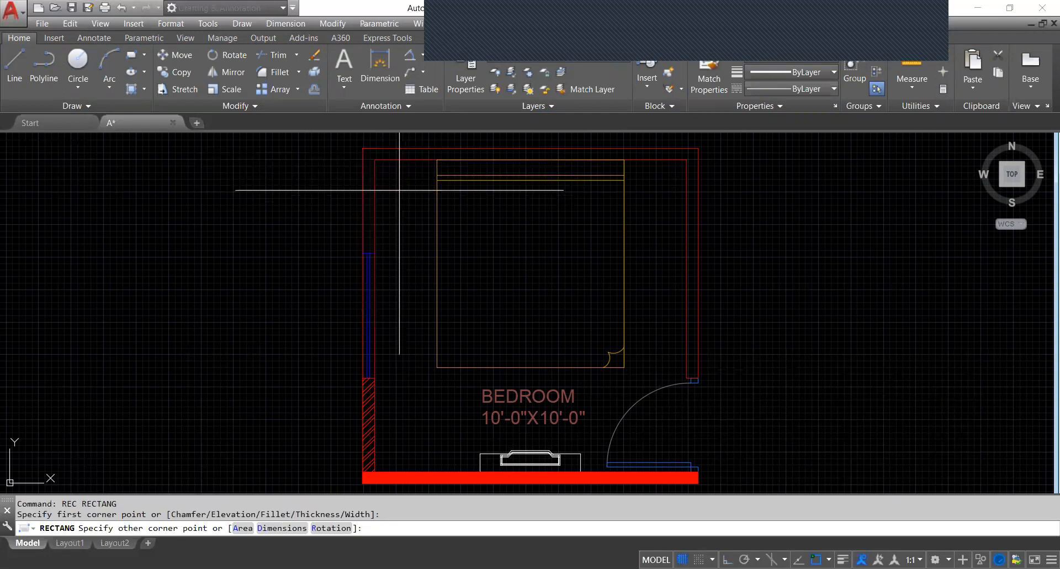
pyautogui.scroll(4, 398, 196)
pyautogui.scroll(-5, 398, 183)
pyautogui.scroll(7, 403, 199)
pyautogui.scroll(-4, 403, 231)
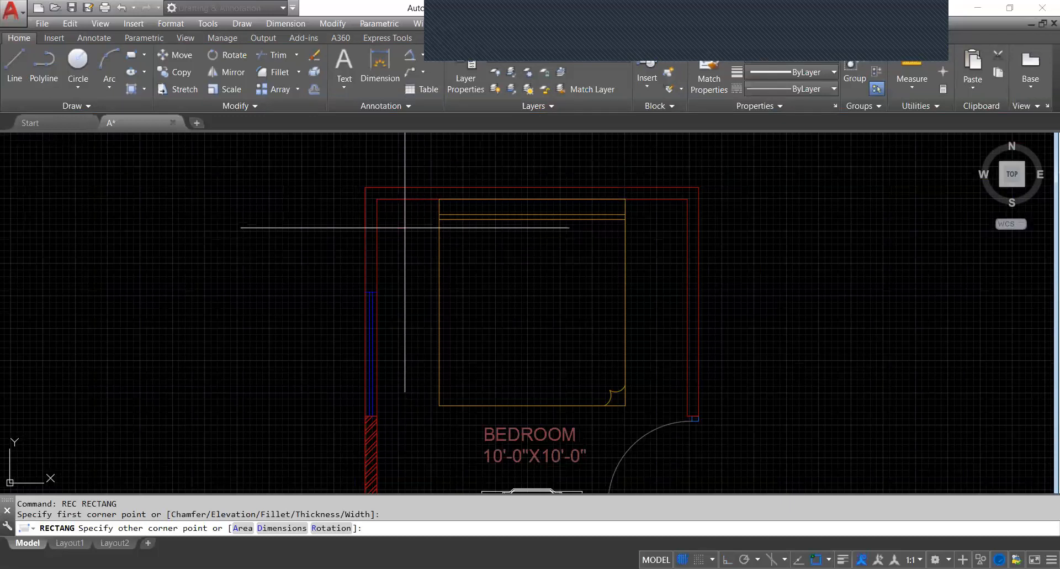
pyautogui.scroll(2, 405, 227)
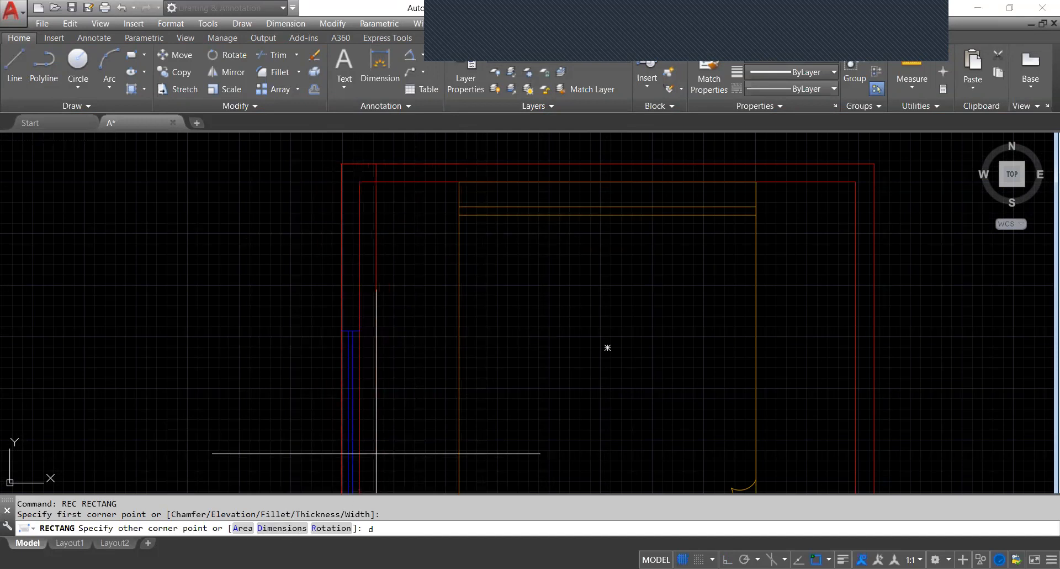
pyautogui.press('Return')
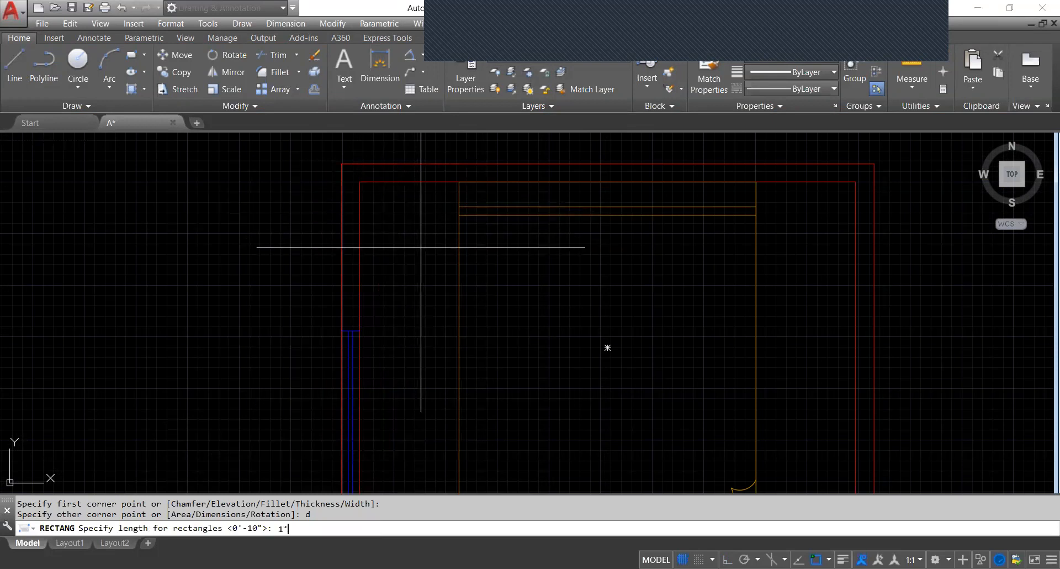
pyautogui.press('Return')
pyautogui.press('Return')
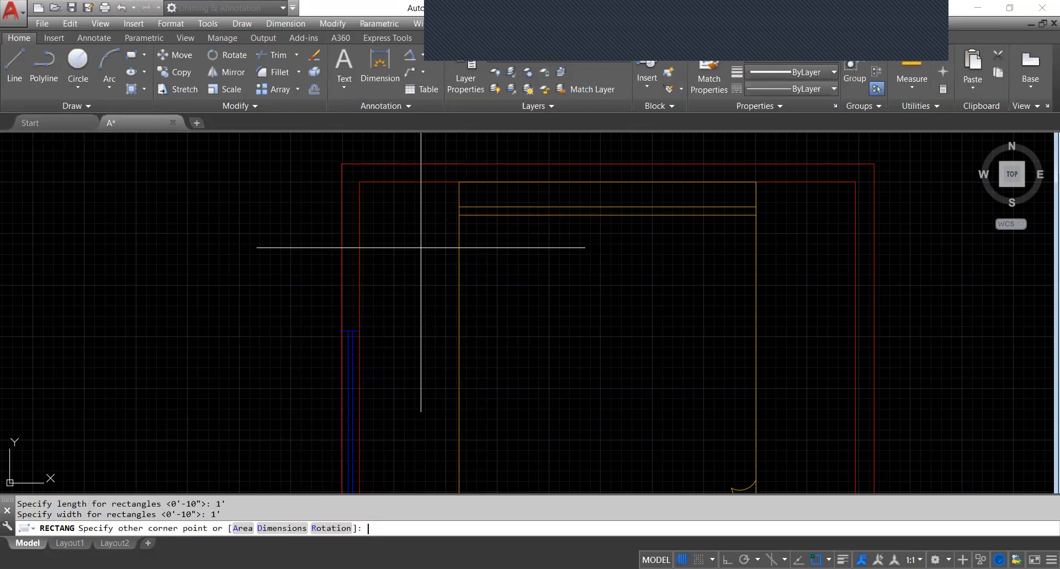
pyautogui.click(405, 239)
pyautogui.scroll(2, 360, 181)
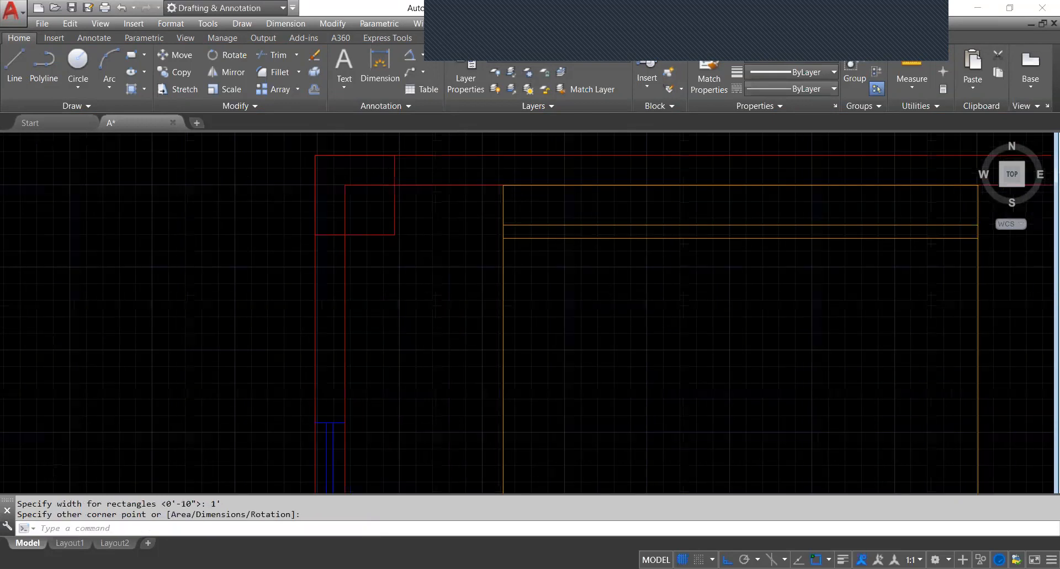
# - Inspect the square's outline and its overlap with the wall lines at the upper-left corner
pyautogui.scroll(2, 397, 236)
pyautogui.click(422, 196)
pyautogui.scroll(-4, 414, 213)
pyautogui.scroll(3, 411, 201)
pyautogui.scroll(-4, 422, 193)
pyautogui.scroll(2, 415, 194)
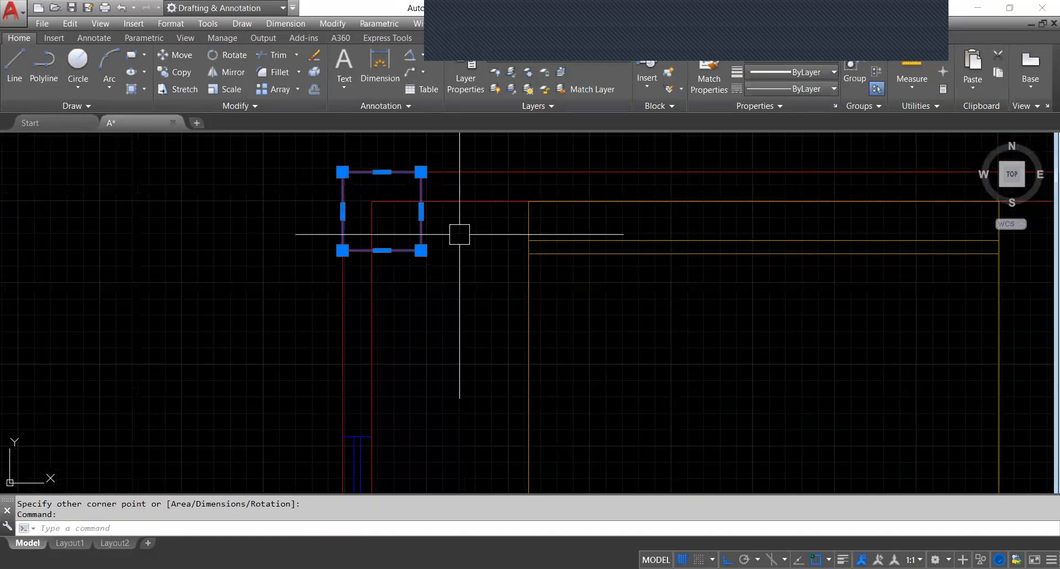
pyautogui.press('Escape')
# - Trim away the inner wall lines that run inside the upper-left corner square
pyautogui.scroll(2, 394, 209)
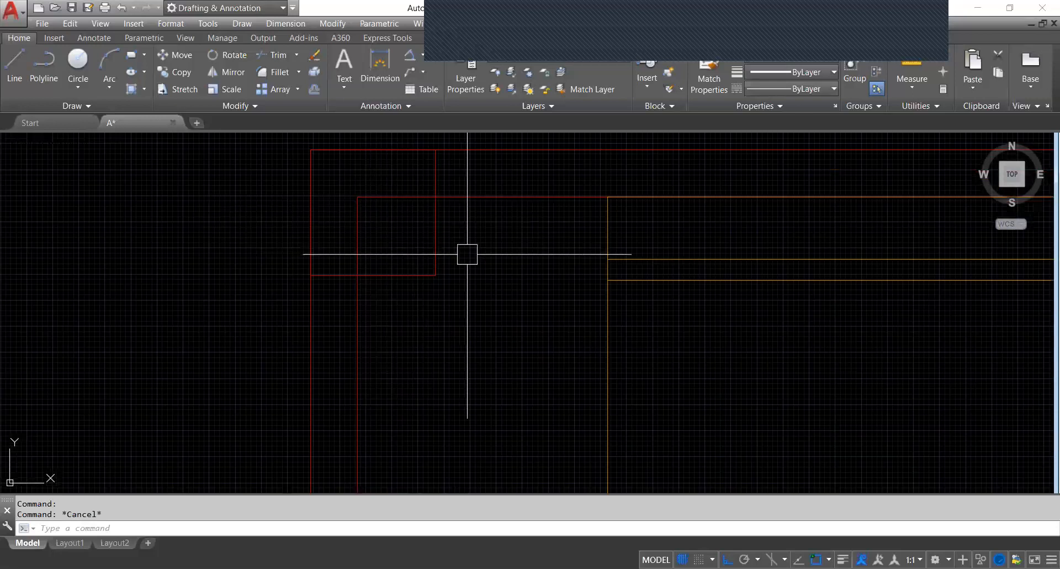
pyautogui.write('t')
pyautogui.press('Return')
pyautogui.press('Return')
pyautogui.click(372, 197)
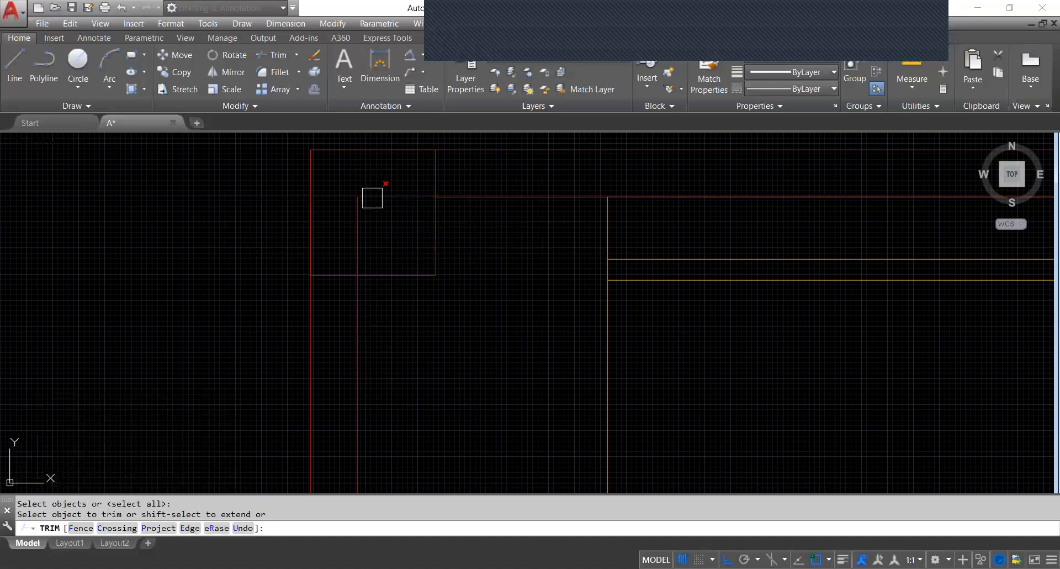
pyautogui.scroll(-4, 418, 237)
pyautogui.press('Escape')
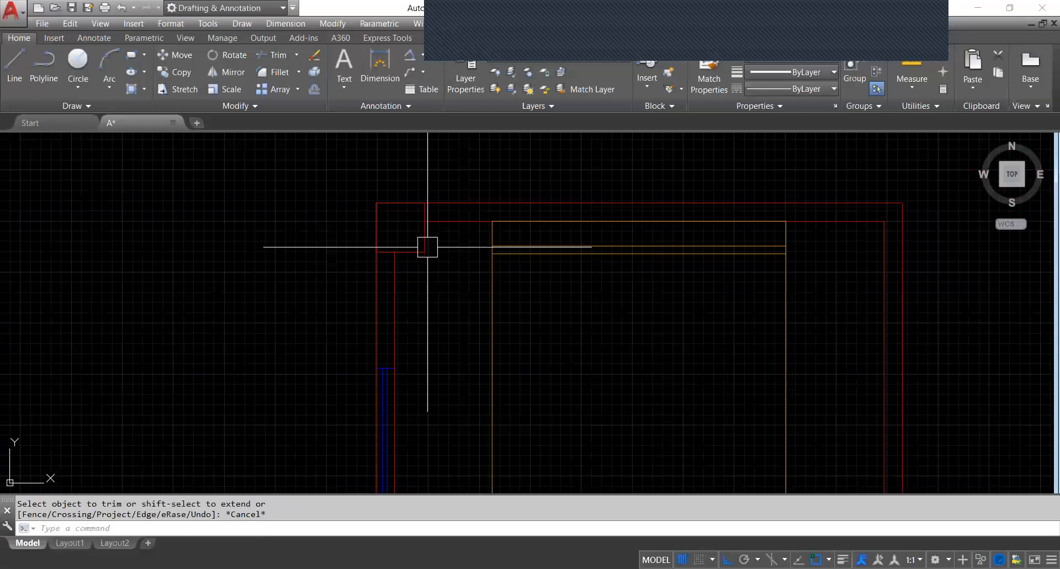
# - Create a new layer named column
pyautogui.write('l')
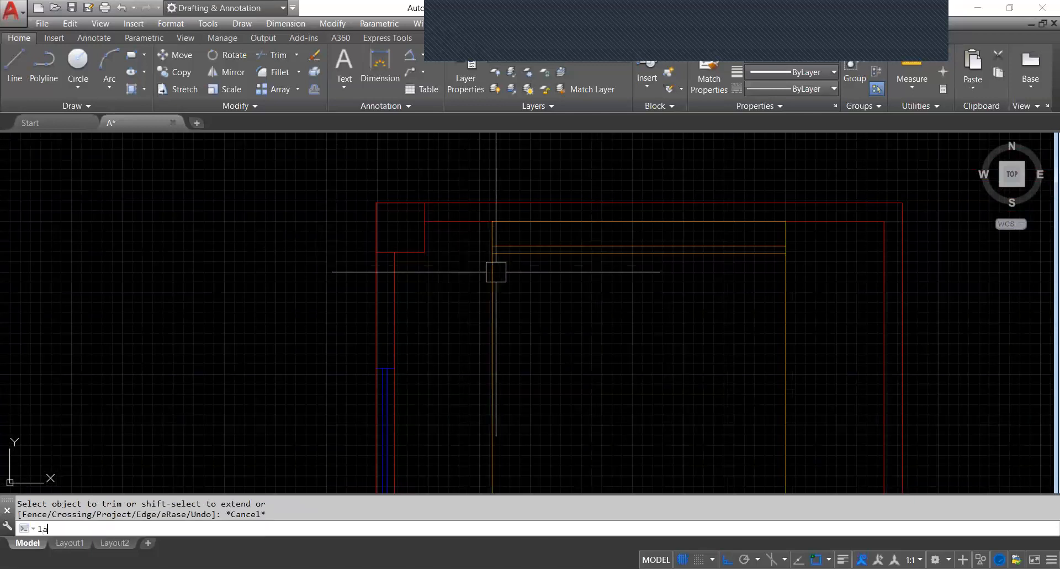
pyautogui.write('a')
pyautogui.press('Return')
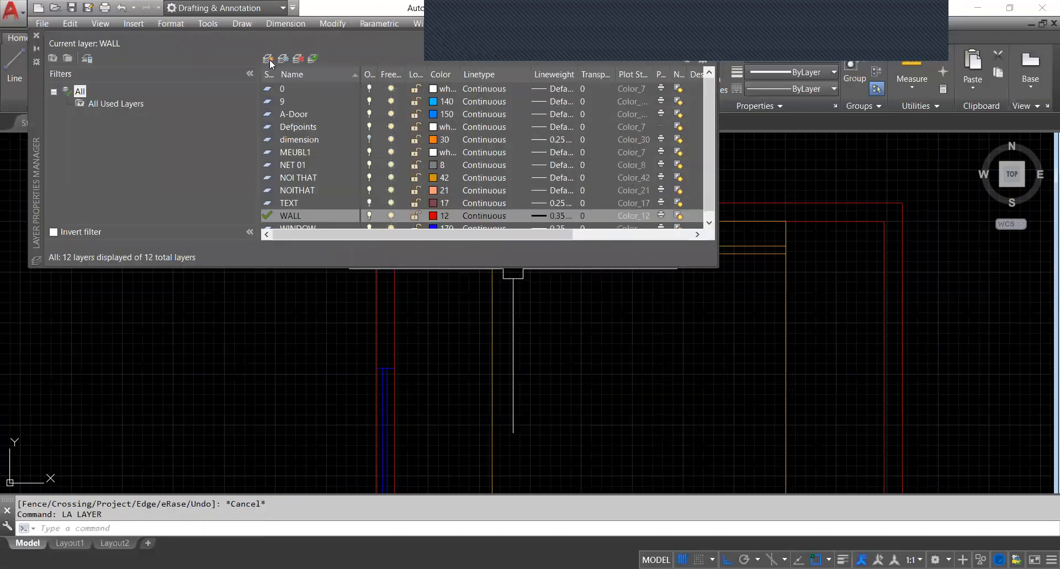
pyautogui.click(269, 58)
pyautogui.write('column')
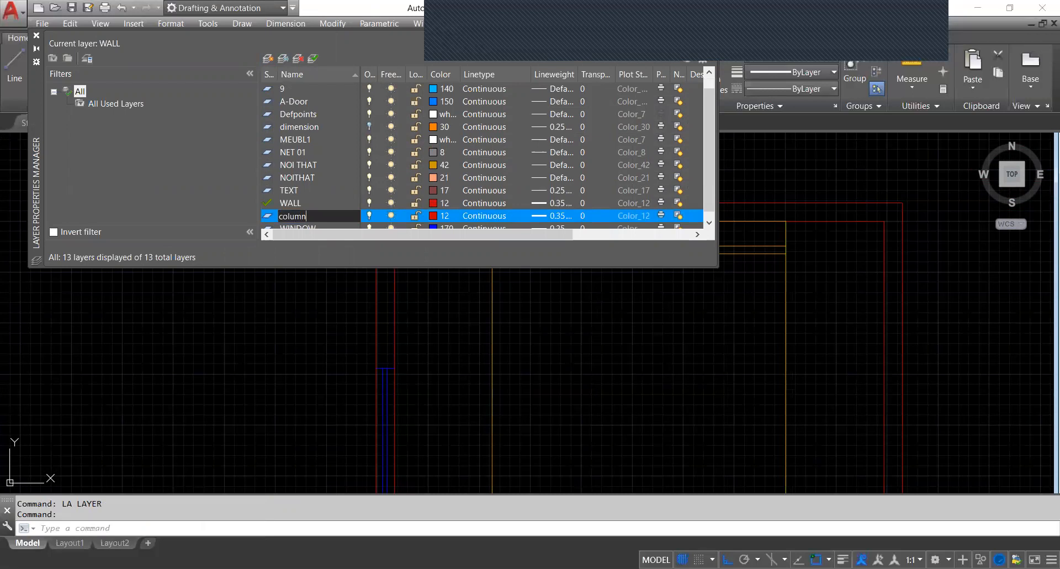
# - Set the column layer's colour to index 250 and its lineweight to 0.30 mm
pyautogui.click(434, 216)
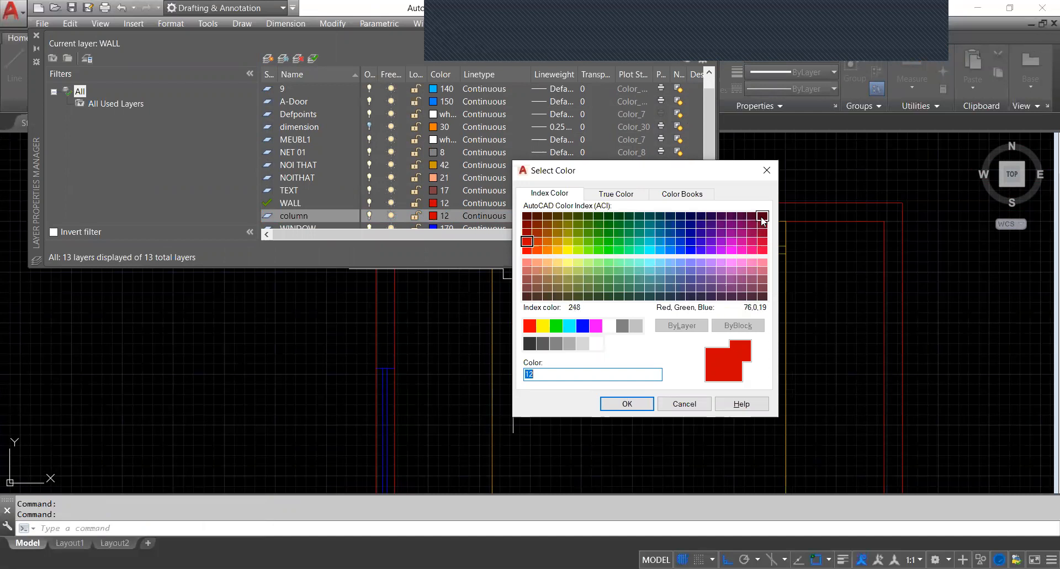
pyautogui.click(529, 343)
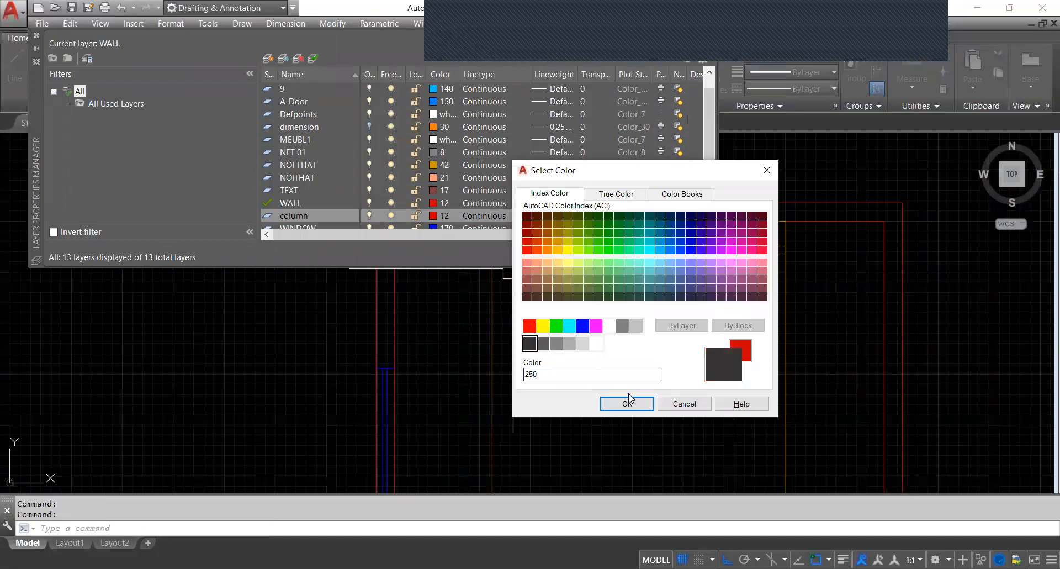
pyautogui.click(637, 409)
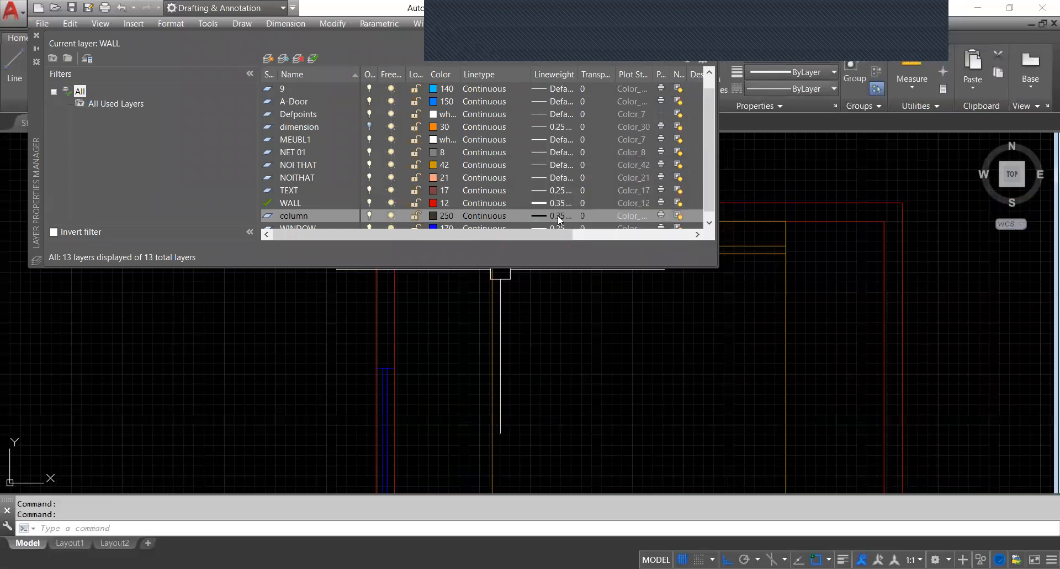
pyautogui.click(560, 217)
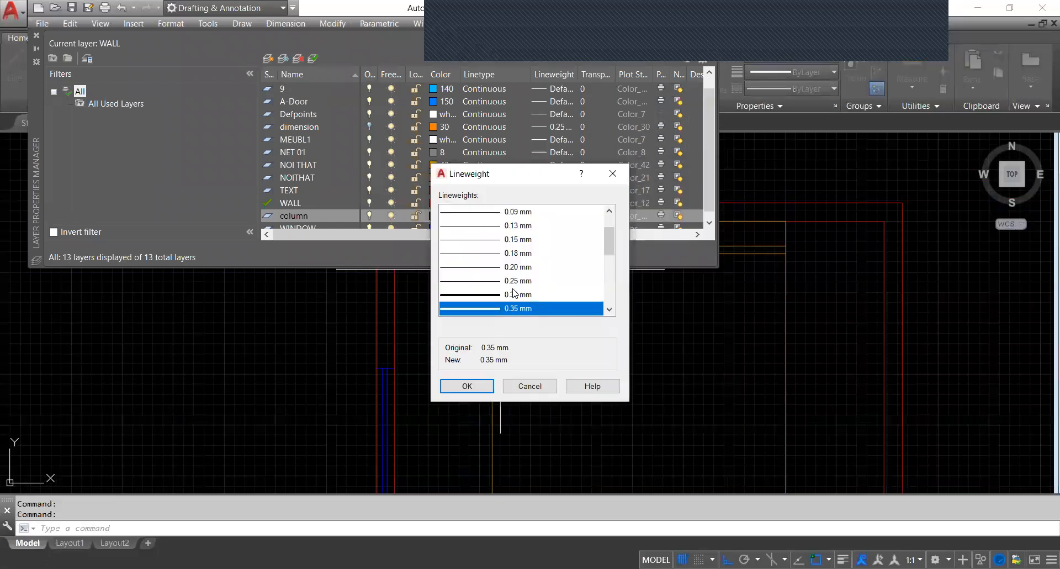
pyautogui.click(519, 298)
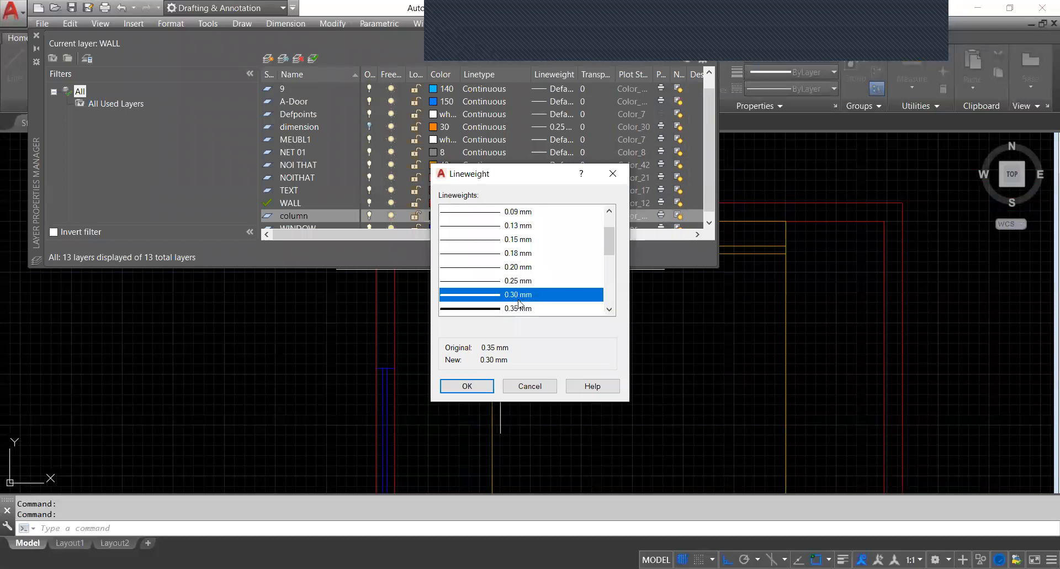
pyautogui.click(482, 389)
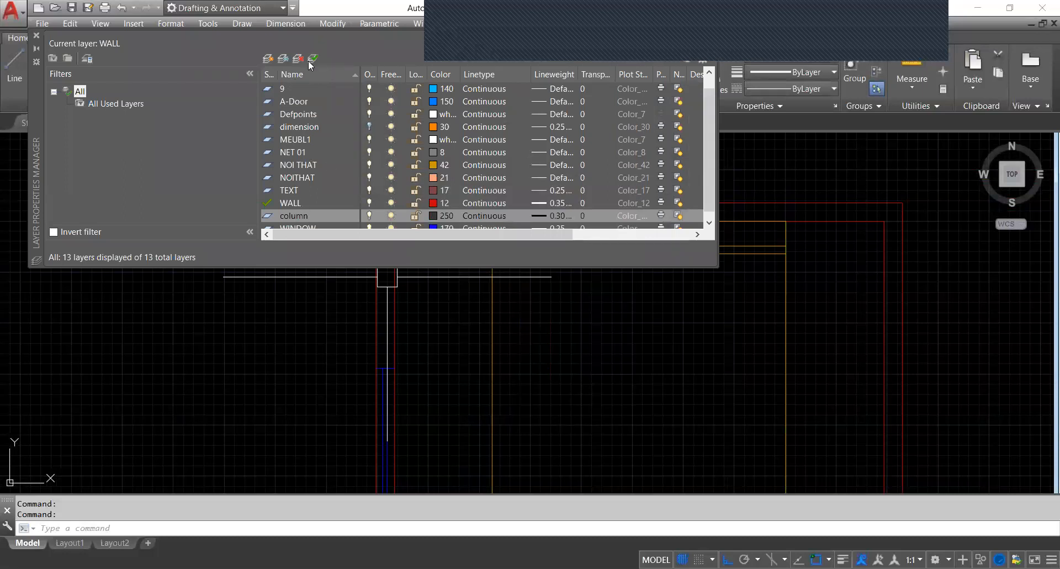
pyautogui.click(36, 37)
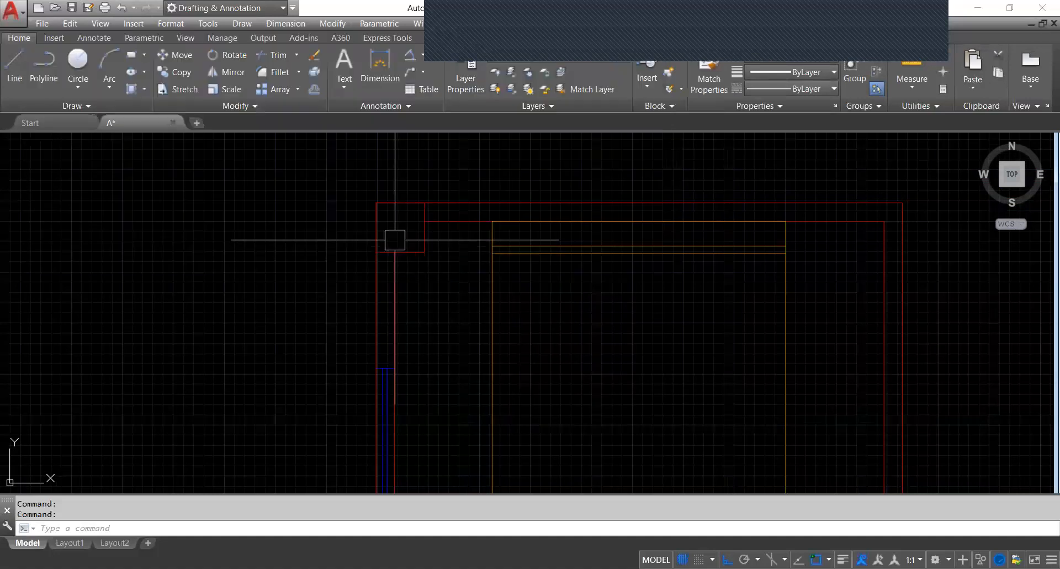
# - Move the upper-left corner square onto the column layer
pyautogui.click(429, 241)
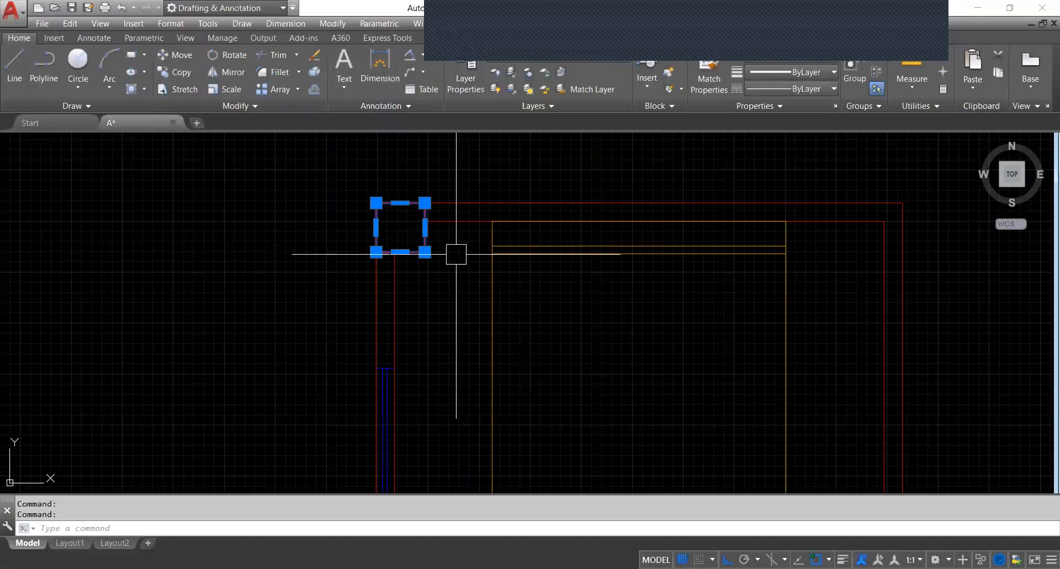
pyautogui.click(555, 57)
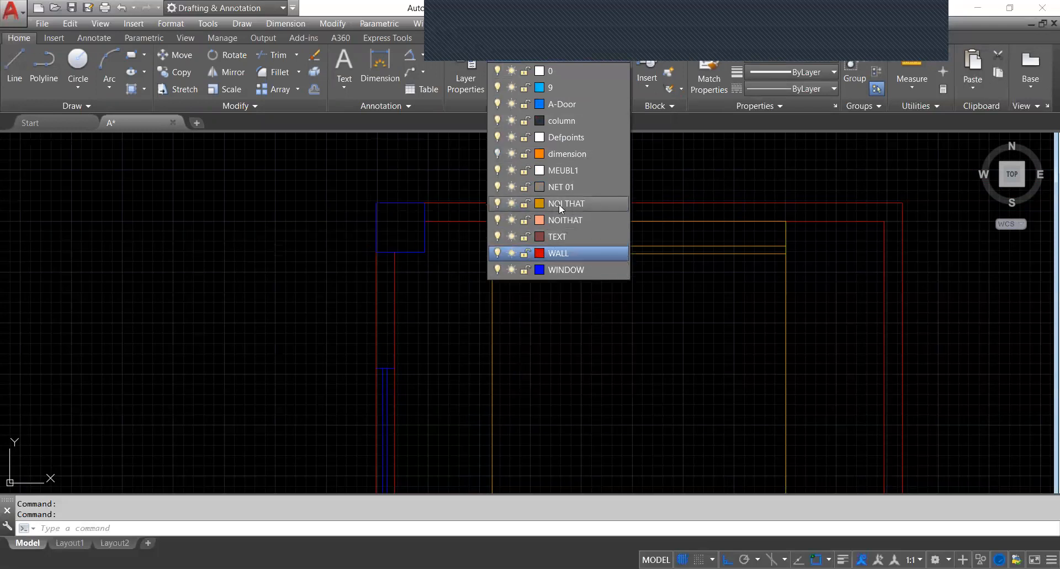
pyautogui.click(565, 123)
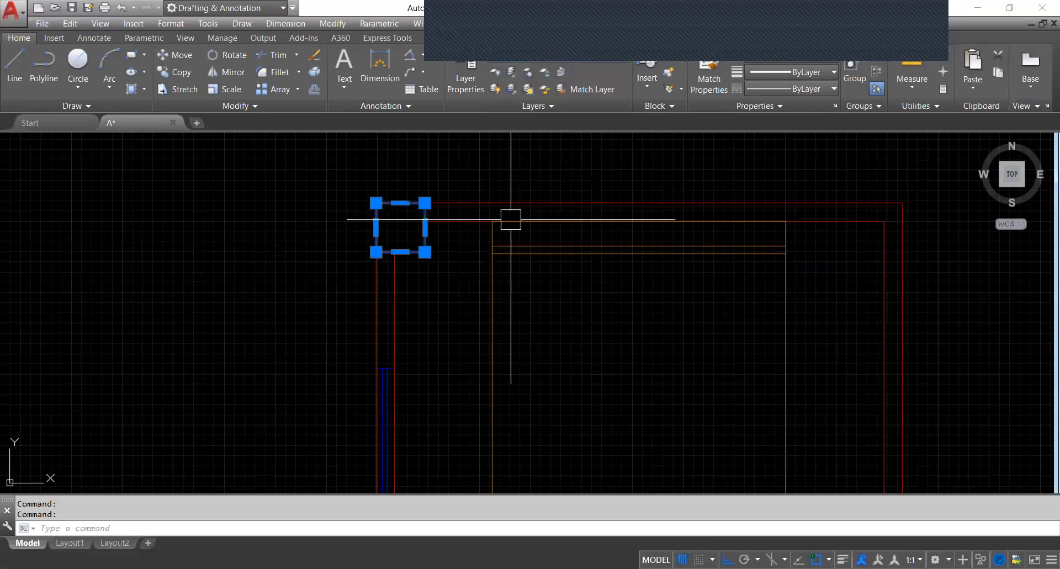
pyautogui.press('Escape')
# - Examine how the corner square's outline reads against the walls from near and far
pyautogui.scroll(6, 446, 193)
pyautogui.moveTo(391, 272); pyautogui.dragTo(474, 220, button='middle')
pyautogui.scroll(-3, 473, 224)
pyautogui.scroll(2, 472, 259)
pyautogui.scroll(-3, 473, 238)
pyautogui.scroll(5, 471, 243)
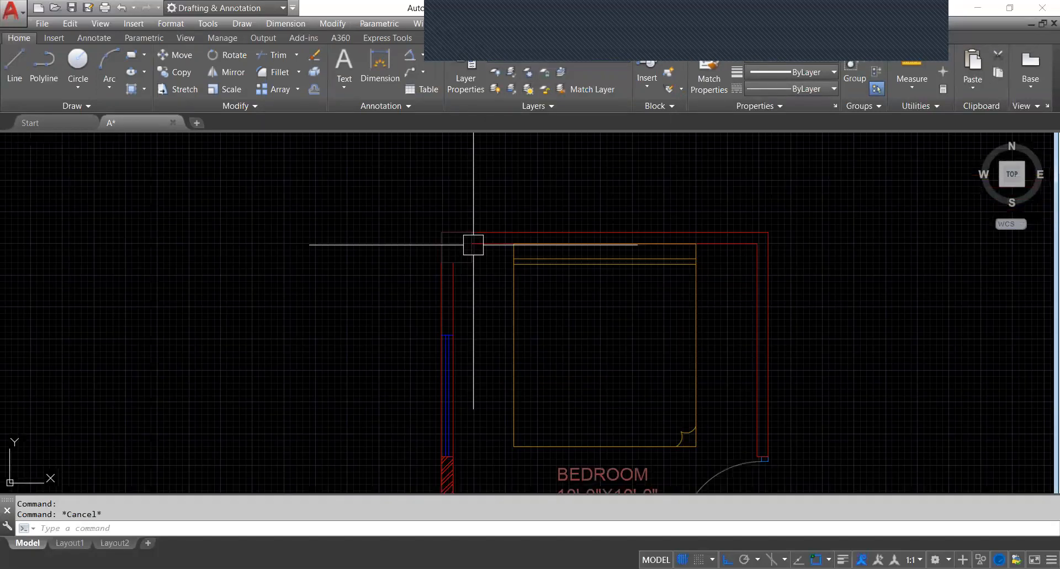
pyautogui.scroll(2, 464, 274)
pyautogui.scroll(-1, 442, 232)
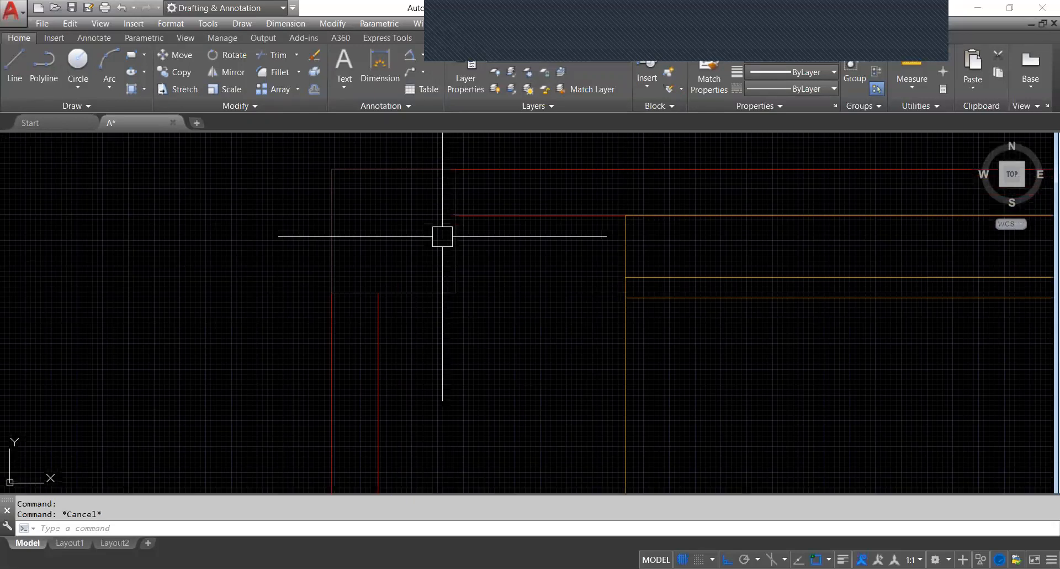
pyautogui.scroll(-1, 458, 244)
pyautogui.click(458, 248)
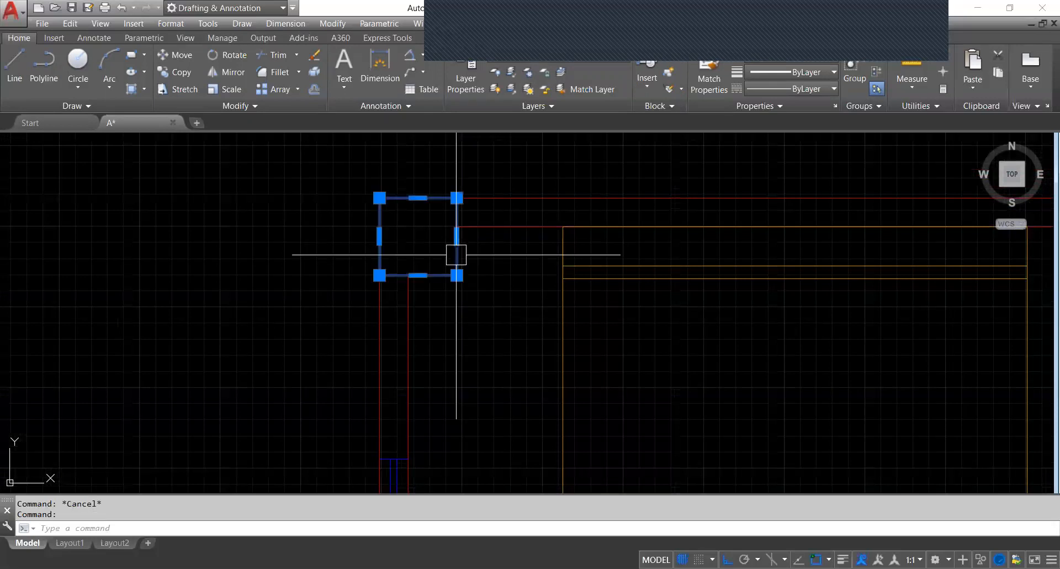
pyautogui.press('Escape')
# - Hatch the inside of the corner column square with the AR-CONC pattern at scale 1
pyautogui.write('Hatch')
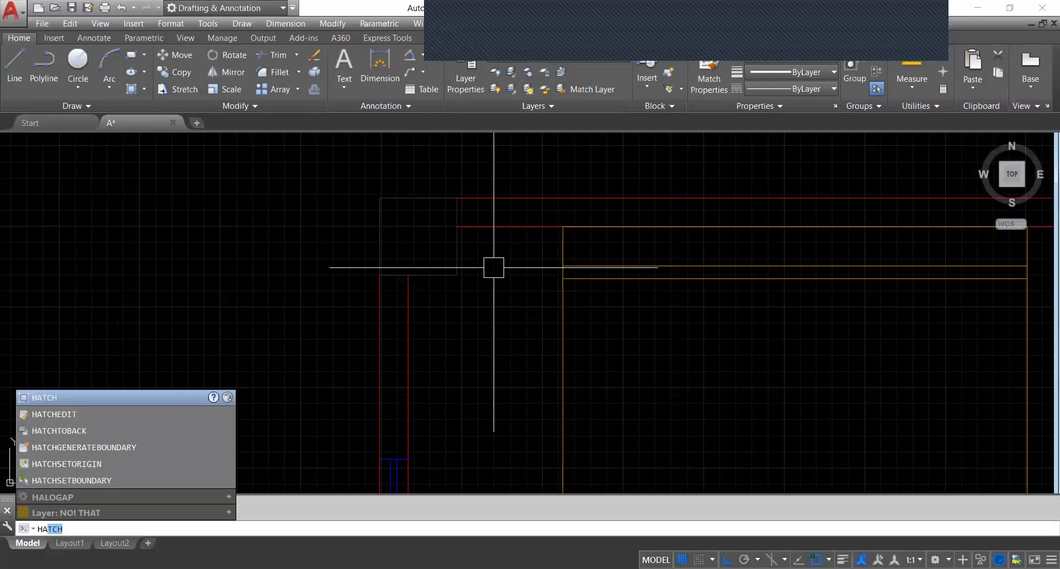
pyautogui.press('Return')
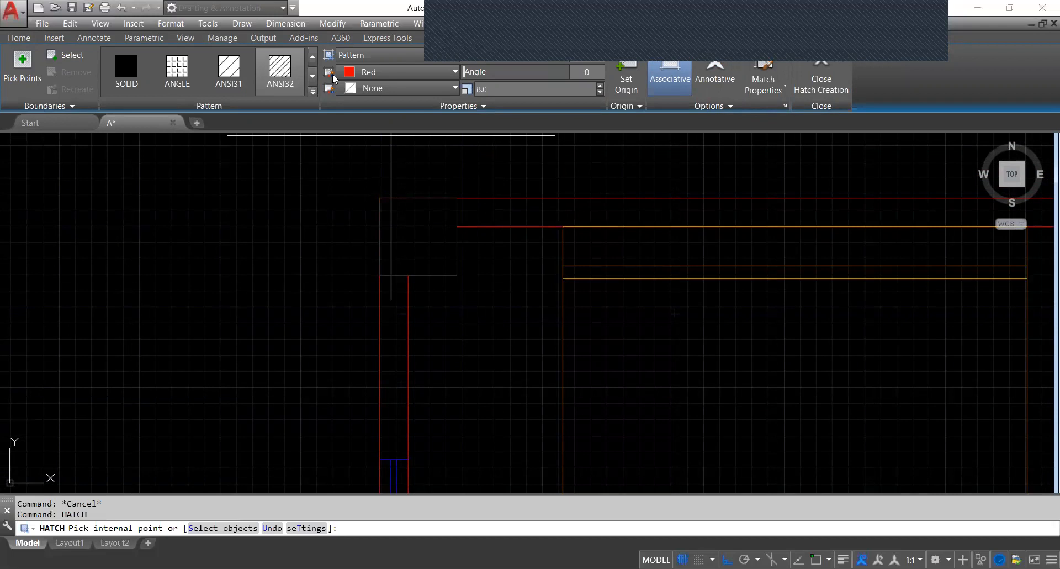
pyautogui.click(312, 93)
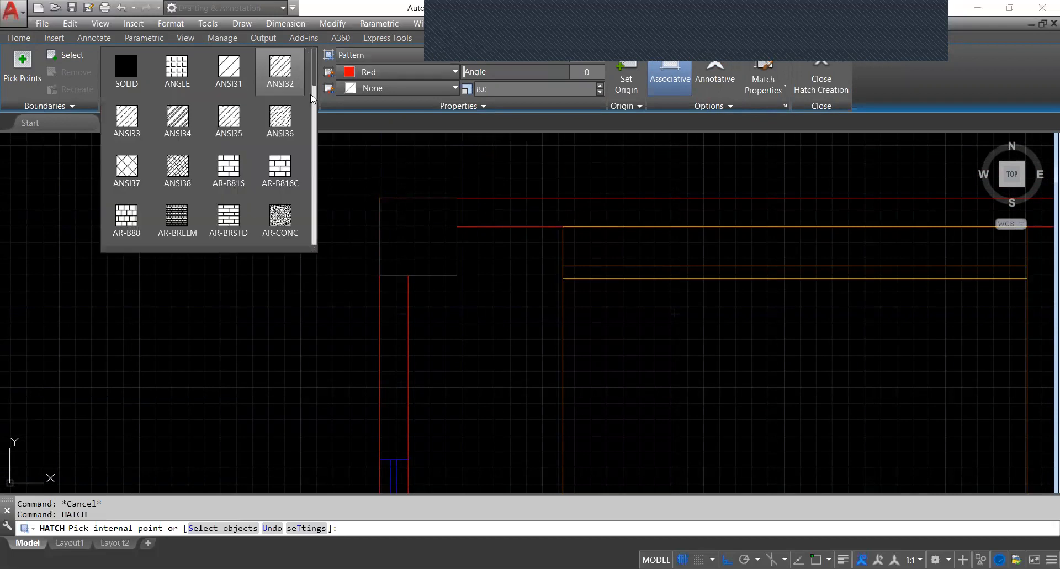
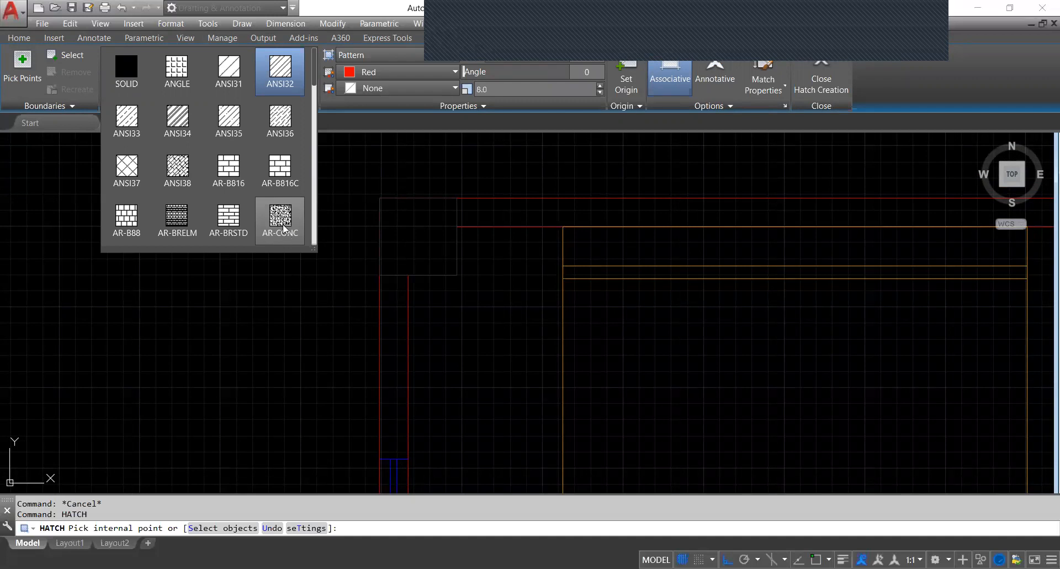
pyautogui.click(281, 221)
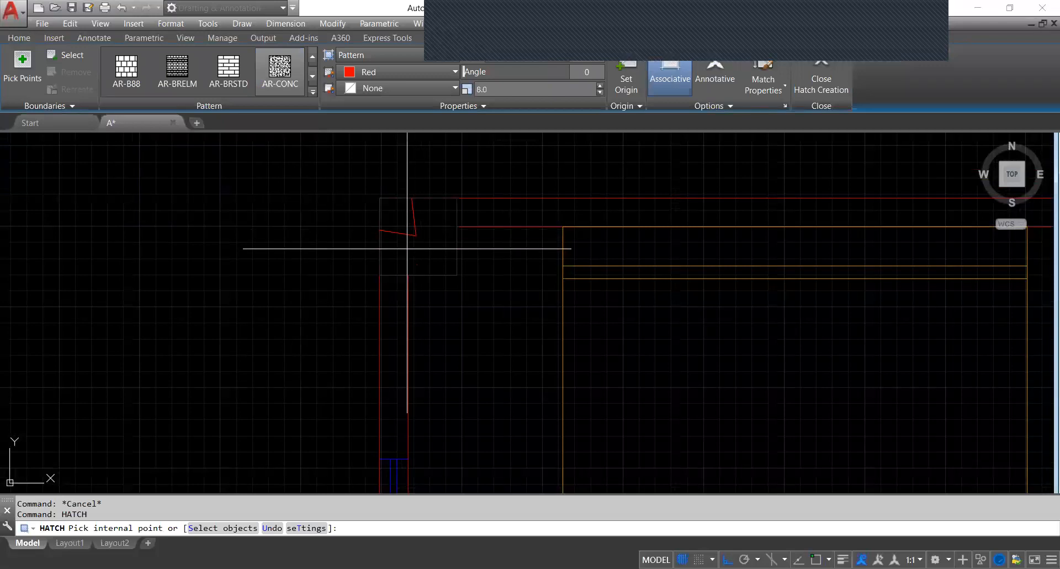
pyautogui.click(422, 243)
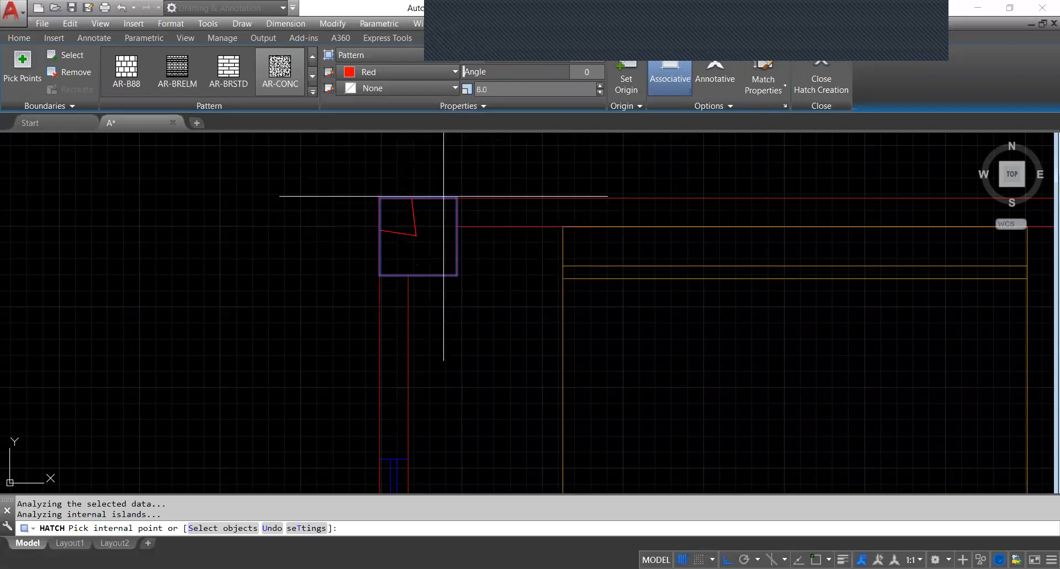
pyautogui.click(498, 88)
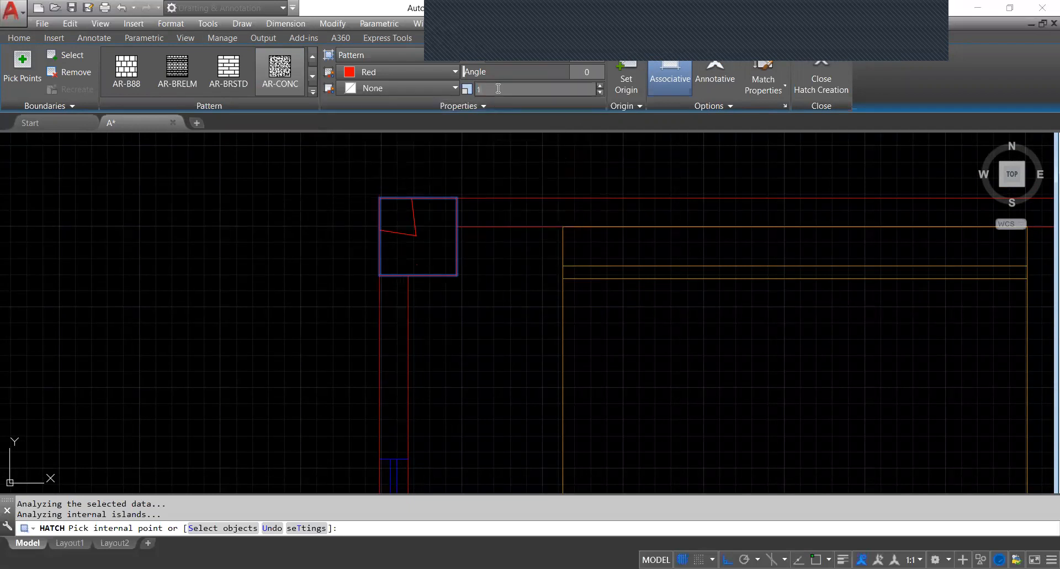
pyautogui.scroll(-5, 411, 203)
pyautogui.scroll(7, 426, 224)
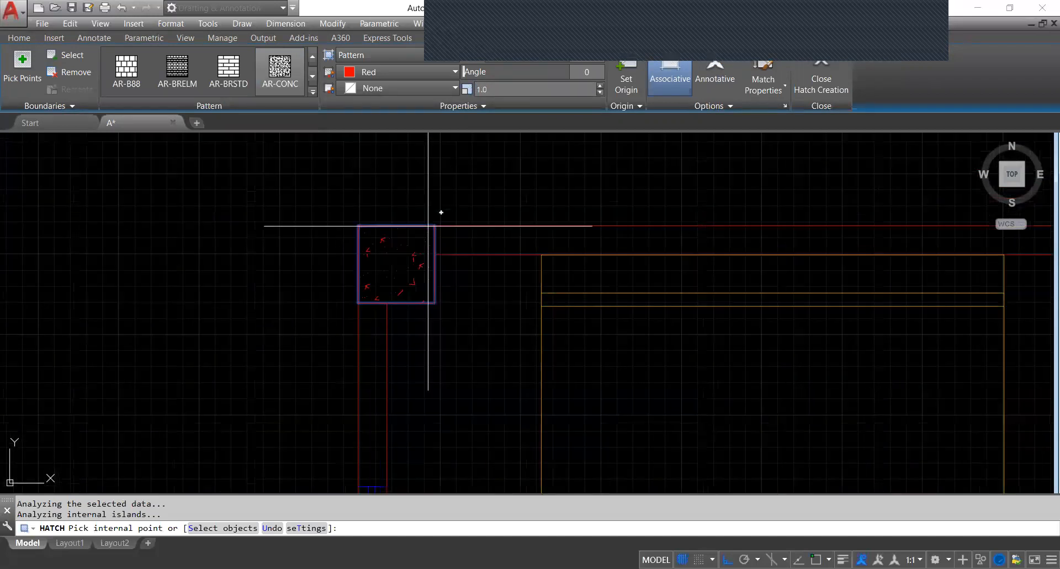
# - Set the column hatch's colour to grey 99,100,102 and finish the hatch
pyautogui.click(409, 76)
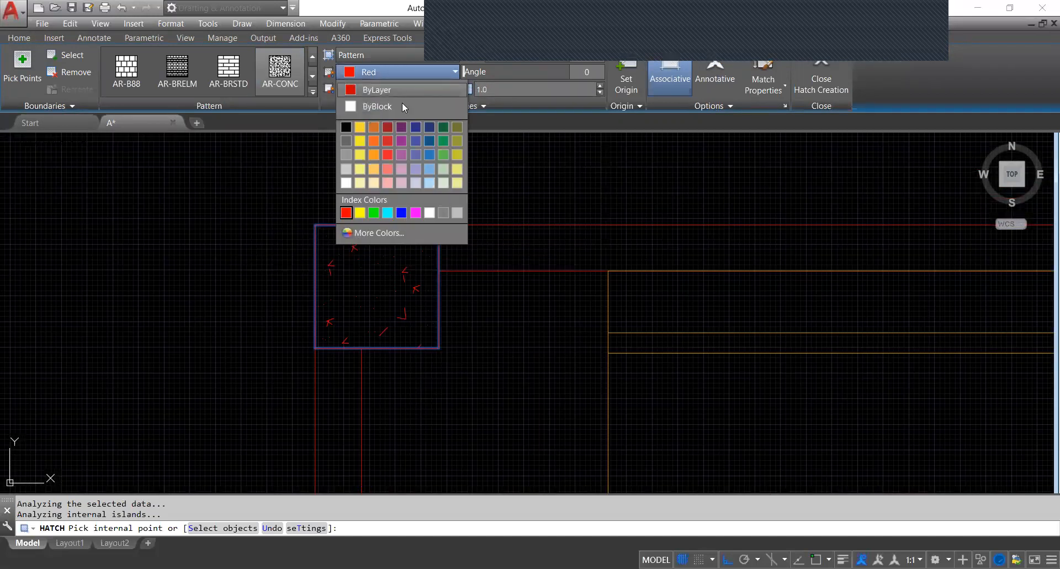
pyautogui.click(346, 140)
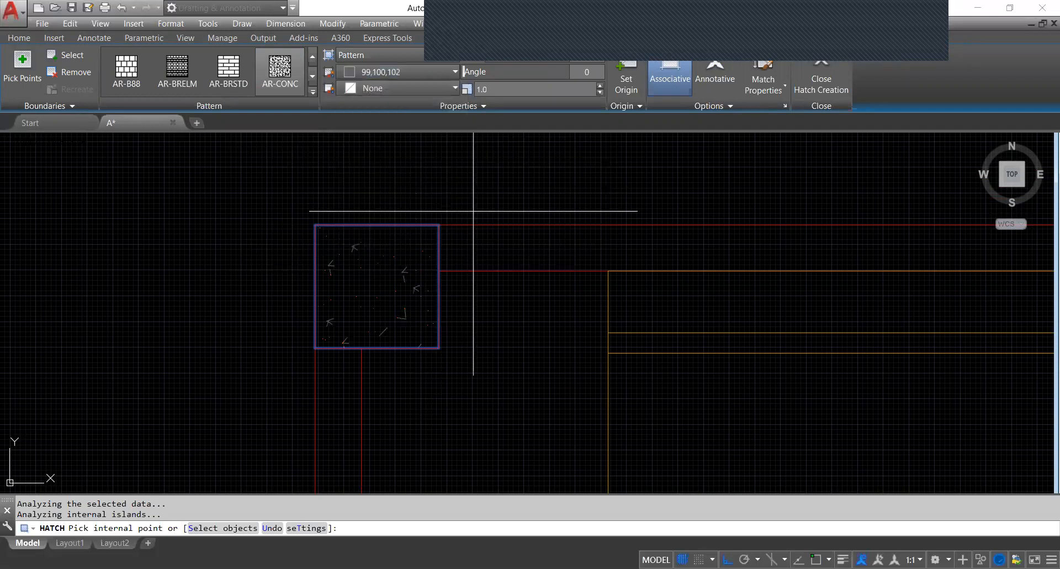
pyautogui.press('Escape')
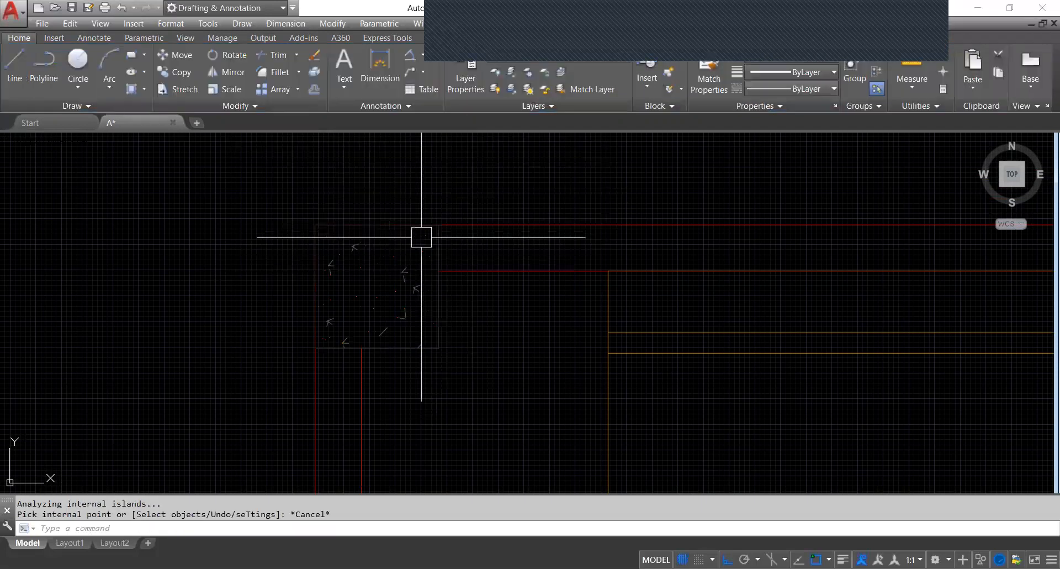
# - Set the column's concrete hatch scale to 0.5
pyautogui.click(419, 257)
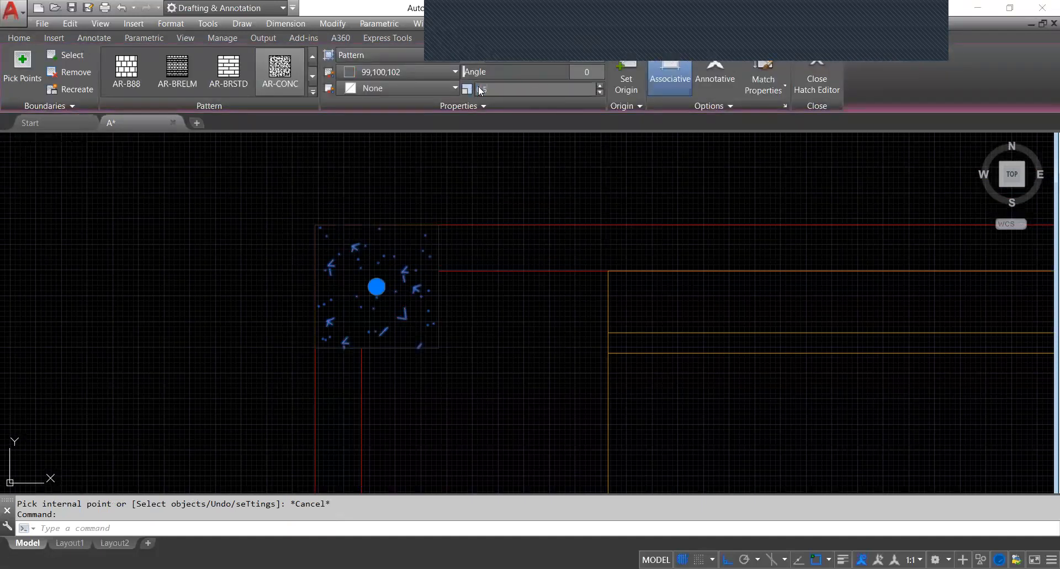
pyautogui.press('Return')
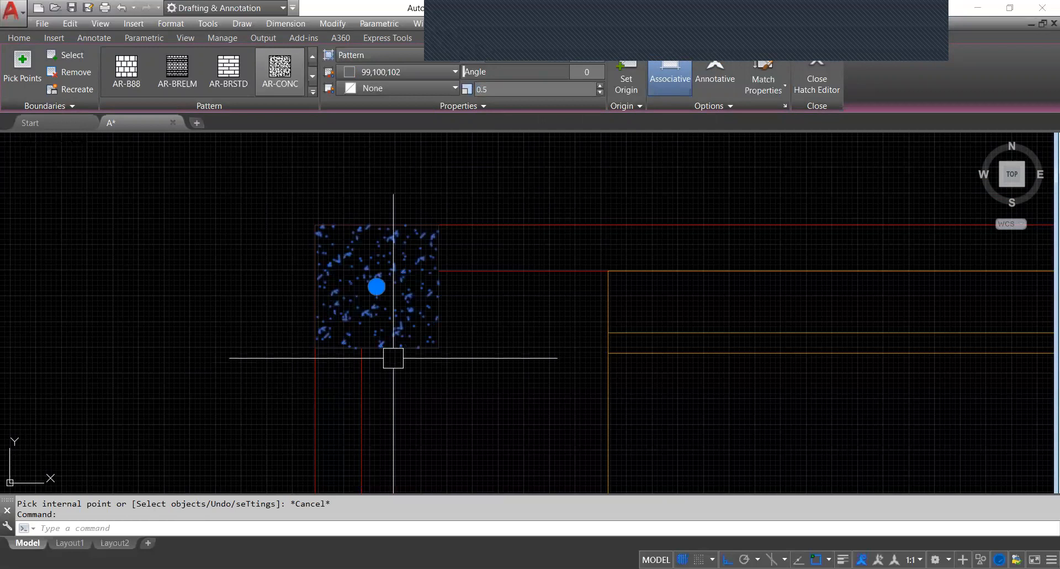
pyautogui.press('Escape')
pyautogui.click(392, 253)
pyautogui.scroll(-4, 446, 285)
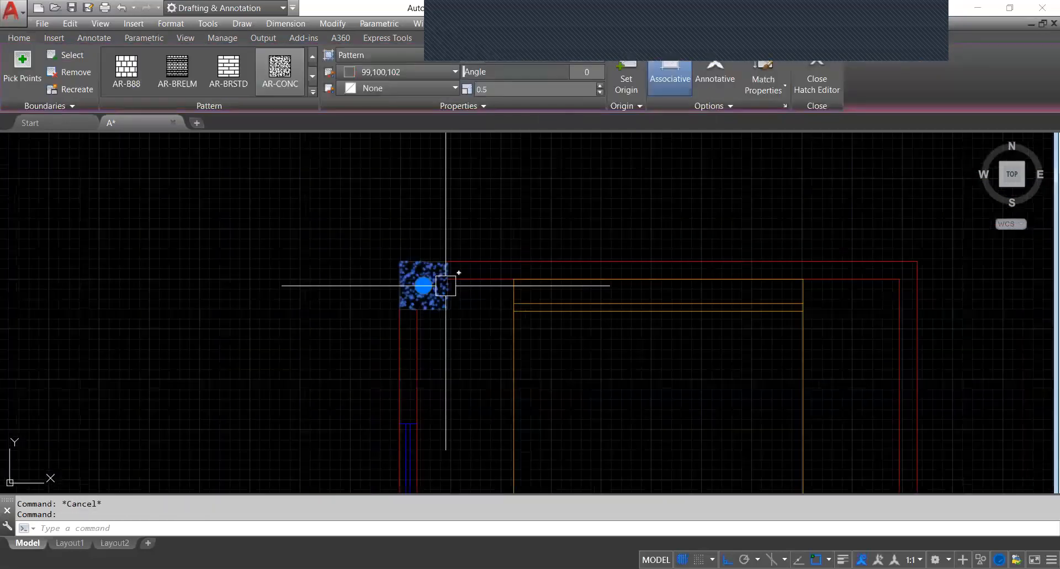
pyautogui.scroll(8, 445, 285)
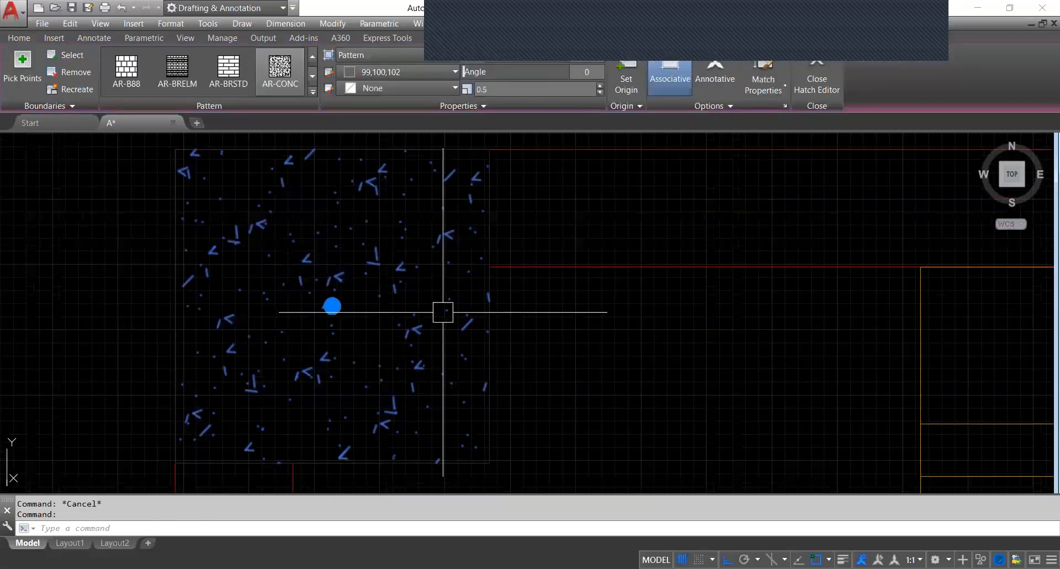
pyautogui.press('Escape')
# - Examine the wall hatches around the lower-left corner of the bedroom plan from near and far
pyautogui.scroll(-6, 362, 322)
pyautogui.moveTo(362, 322); pyautogui.dragTo(323, 245, button='middle')
pyautogui.scroll(-1, 323, 244)
pyautogui.scroll(3, 323, 218)
pyautogui.scroll(-4, 303, 226)
pyautogui.moveTo(345, 288); pyautogui.dragTo(341, 260, button='middle')
pyautogui.scroll(3, 273, 381)
pyautogui.moveTo(366, 348); pyautogui.dragTo(347, 372, button='middle')
pyautogui.scroll(-3, 323, 357)
pyautogui.scroll(4, 343, 355)
pyautogui.moveTo(552, 389); pyautogui.dragTo(522, 393, button='middle')
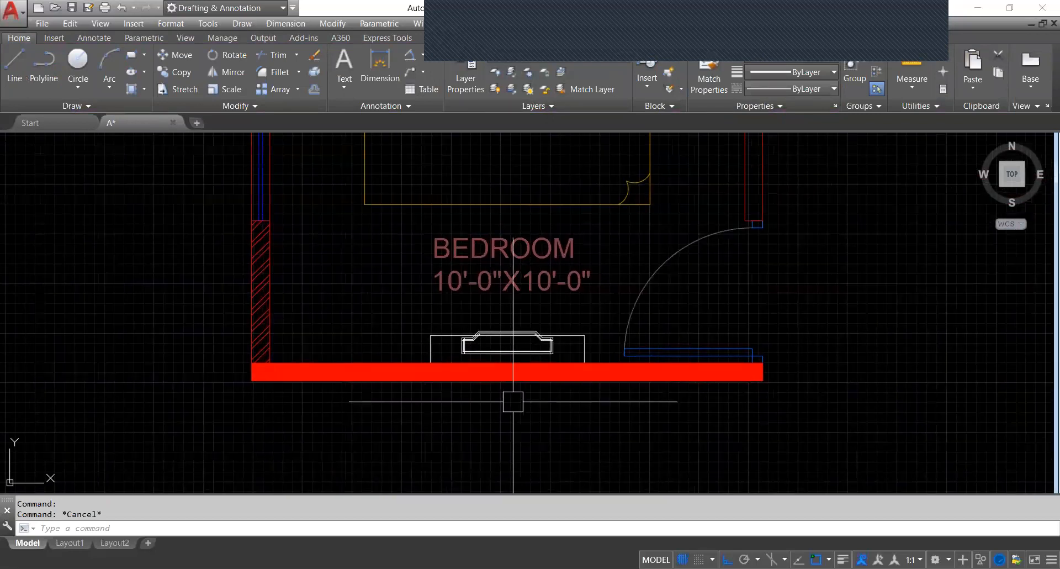
pyautogui.scroll(2, 323, 370)
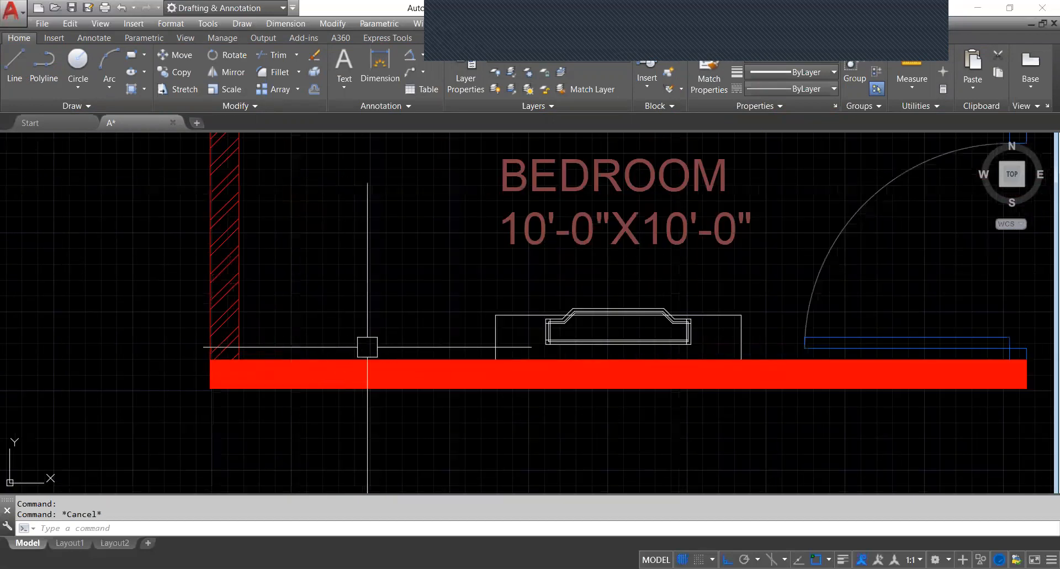
pyautogui.scroll(-4, 645, 255)
pyautogui.scroll(2, 504, 290)
pyautogui.moveTo(505, 298); pyautogui.dragTo(488, 320, button='middle')
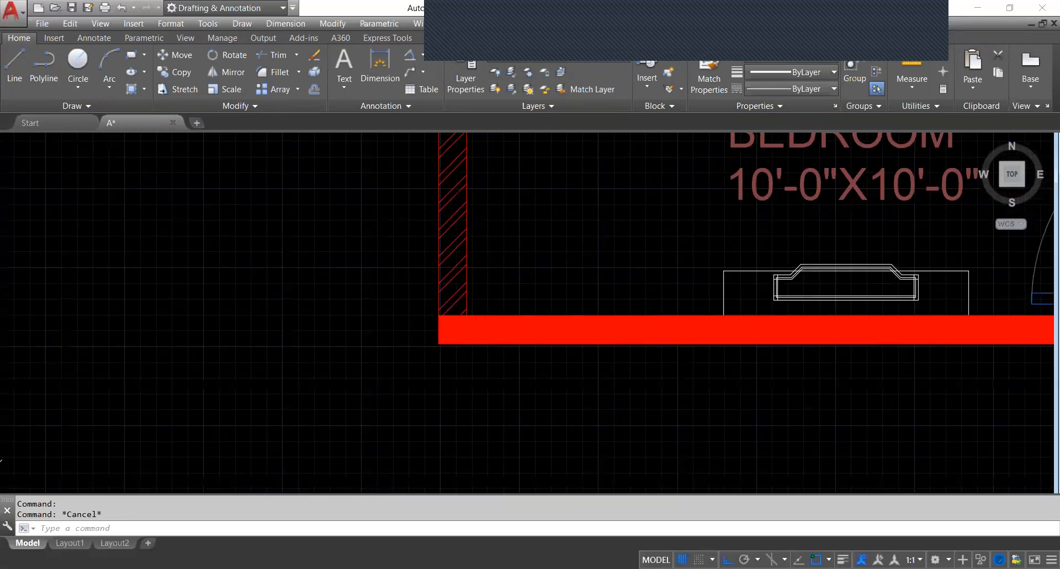
pyautogui.scroll(-3, 458, 270)
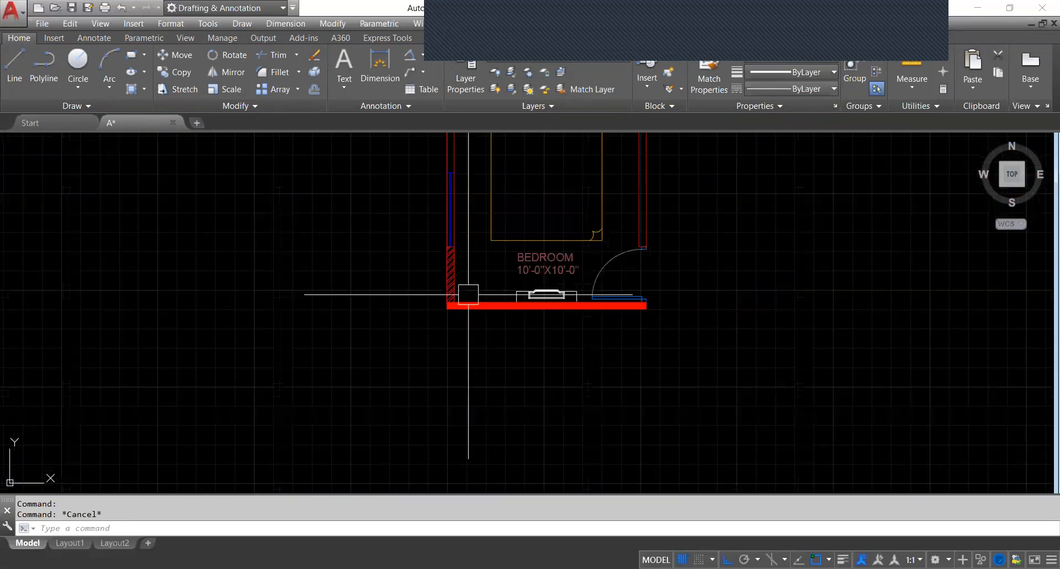
pyautogui.scroll(1, 474, 293)
pyautogui.moveTo(464, 303); pyautogui.dragTo(438, 320, button='middle')
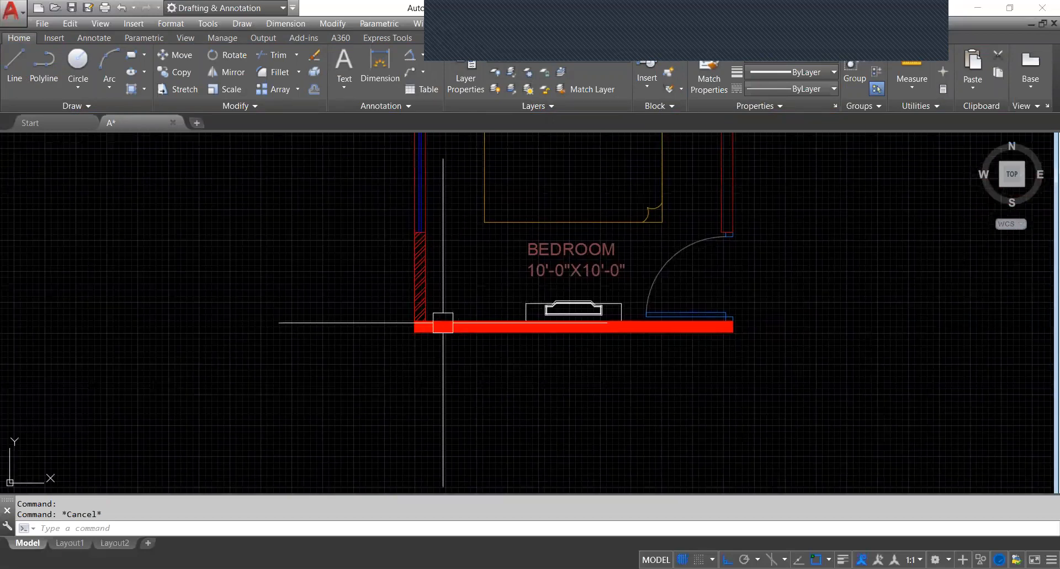
pyautogui.scroll(2, 427, 287)
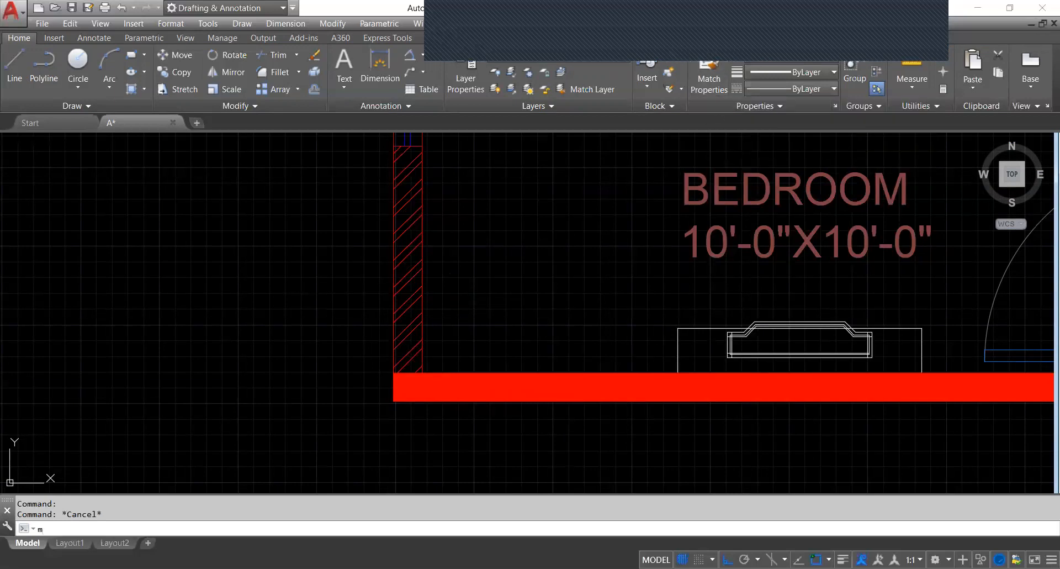
# - Match the left wall's diagonal hatch to the bottom wall's solid red fill with Match Properties
pyautogui.write('a')
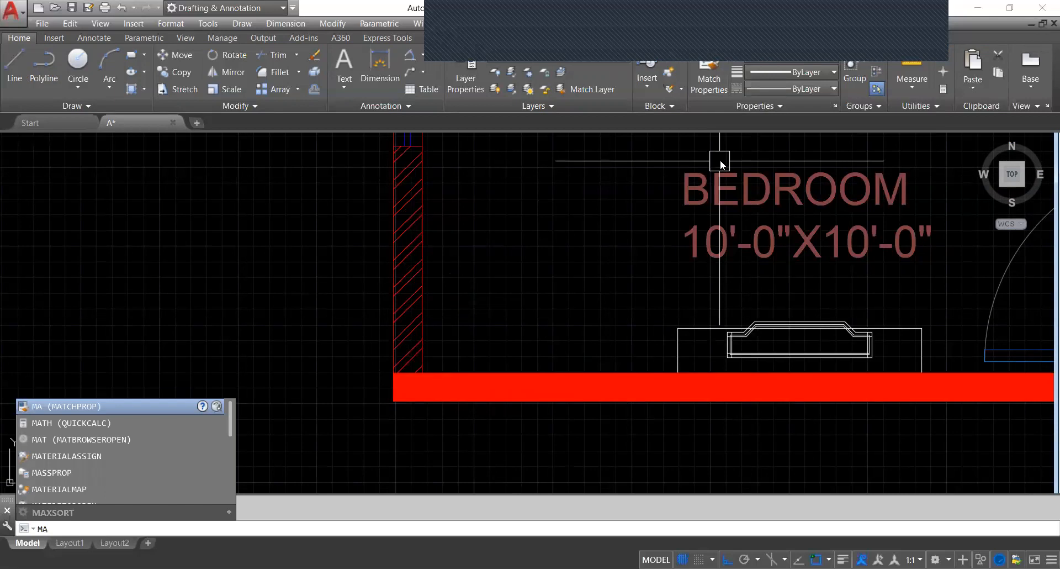
pyautogui.press('Return')
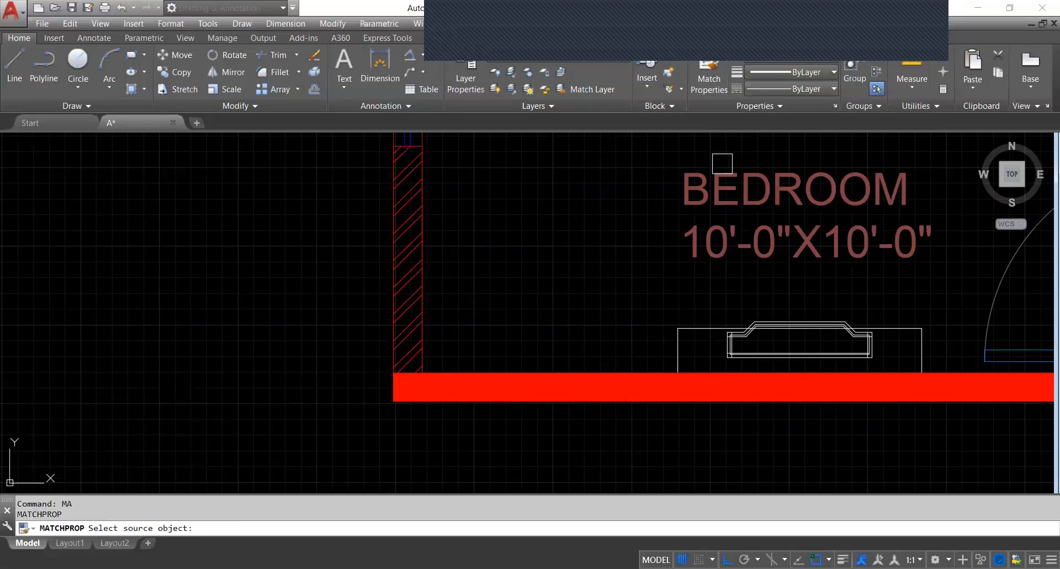
pyautogui.scroll(-4, 672, 235)
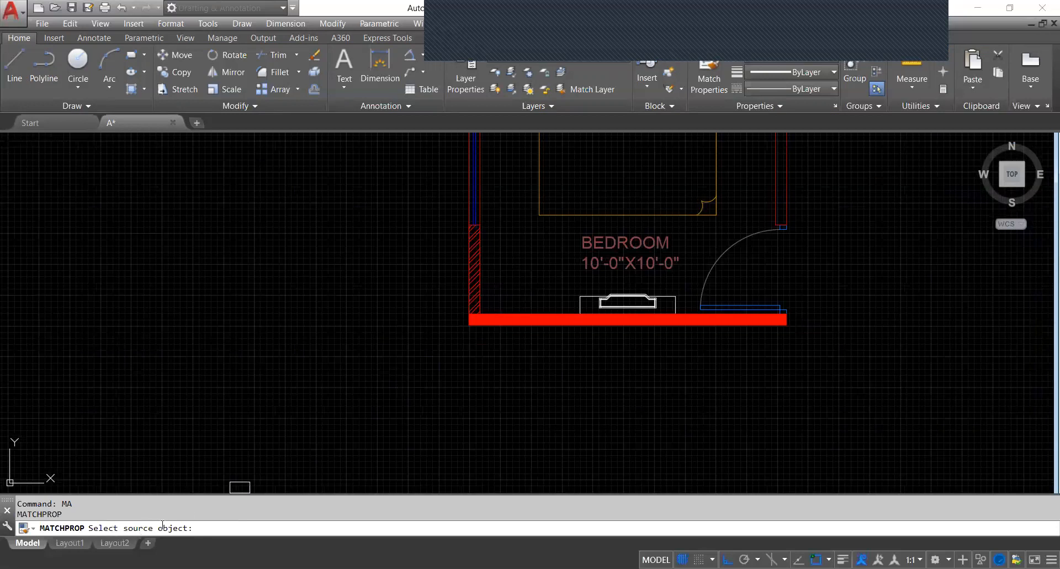
pyautogui.scroll(2, 488, 326)
pyautogui.moveTo(490, 327)
pyautogui.mouseDown(button='middle')
pyautogui.moveTo(422, 360)
pyautogui.moveTo(404, 383)
pyautogui.mouseUp(button='middle')
pyautogui.scroll(1, 433, 346)
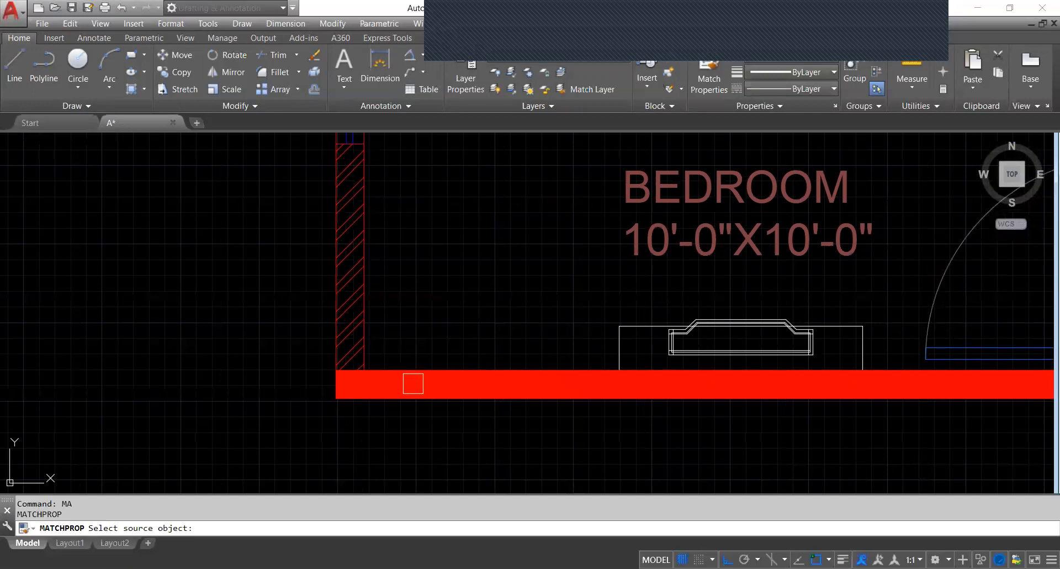
pyautogui.scroll(1, 430, 382)
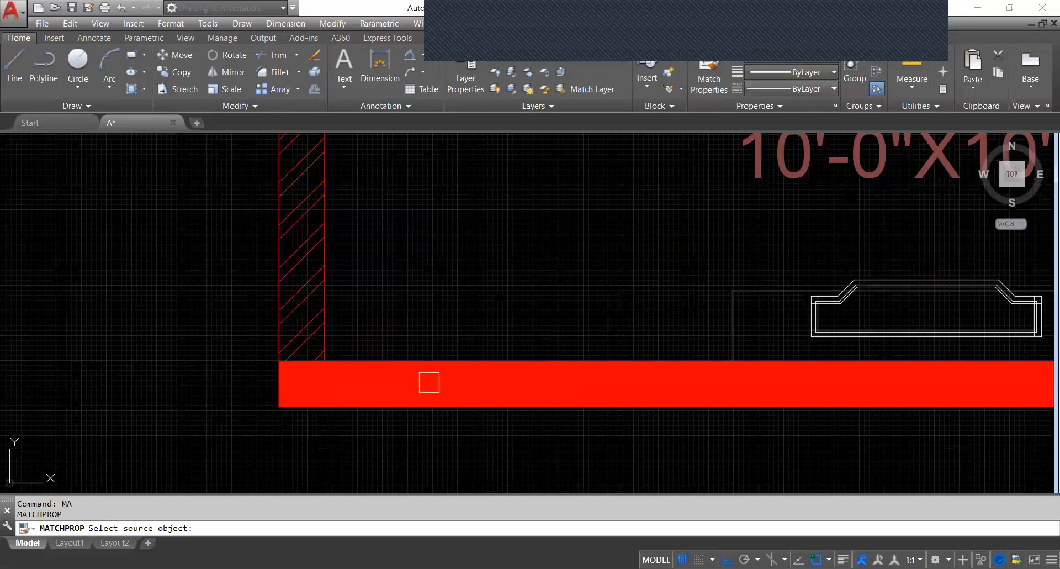
pyautogui.click(429, 382)
pyautogui.moveTo(355, 280); pyautogui.dragTo(424, 443, button='middle')
pyautogui.scroll(-1, 397, 323)
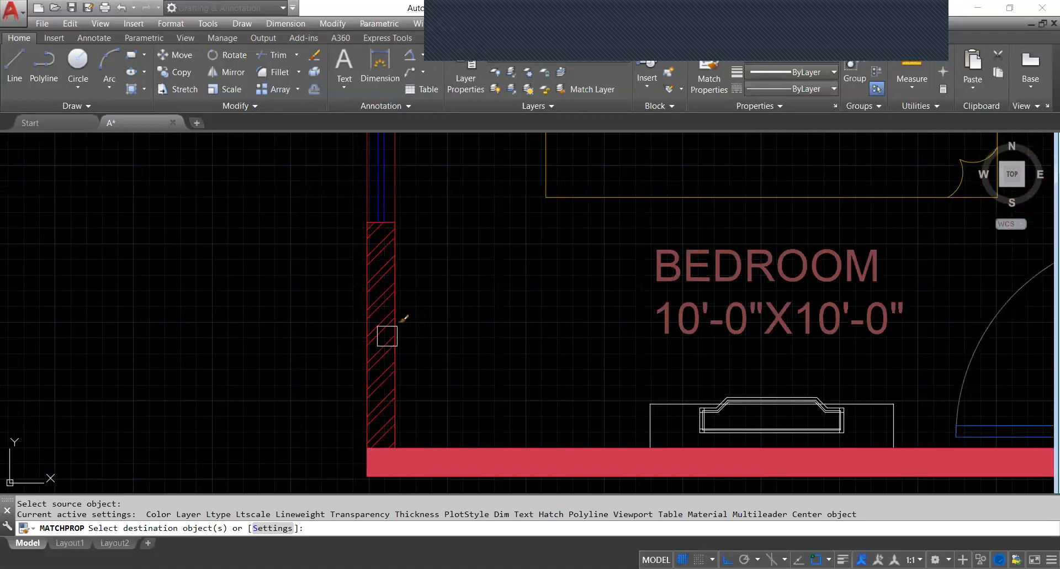
pyautogui.click(382, 338)
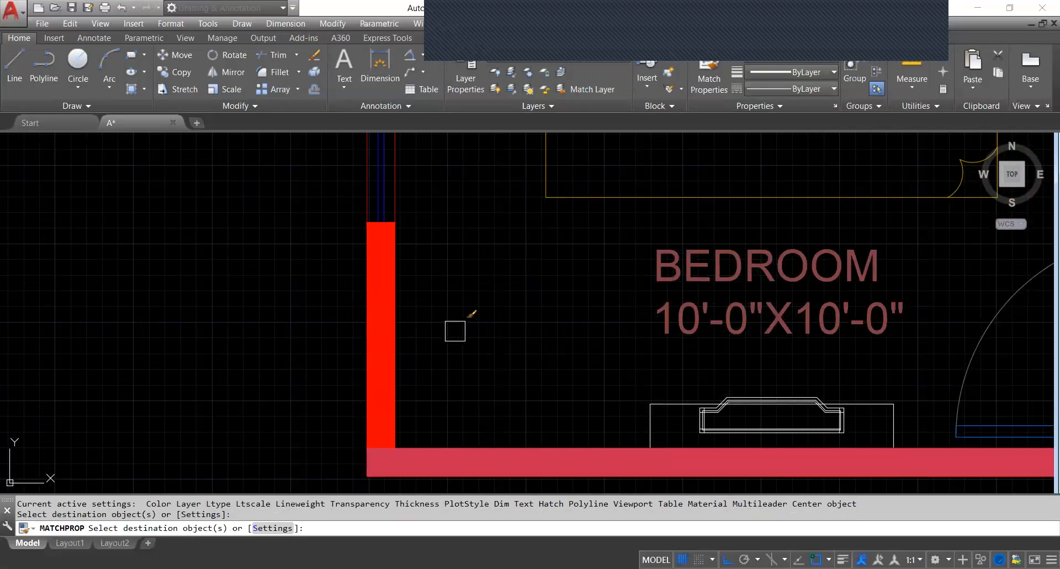
pyautogui.press('Escape')
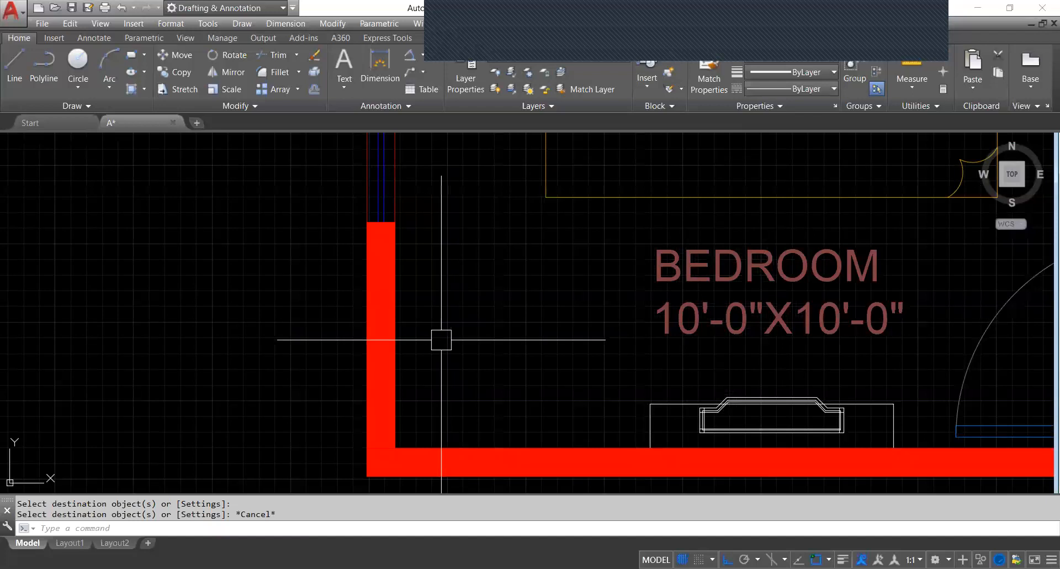
# - Examine the solid-filled left and bottom walls against the rest of the bedroom plan
pyautogui.scroll(-3, 389, 335)
pyautogui.scroll(4, 410, 368)
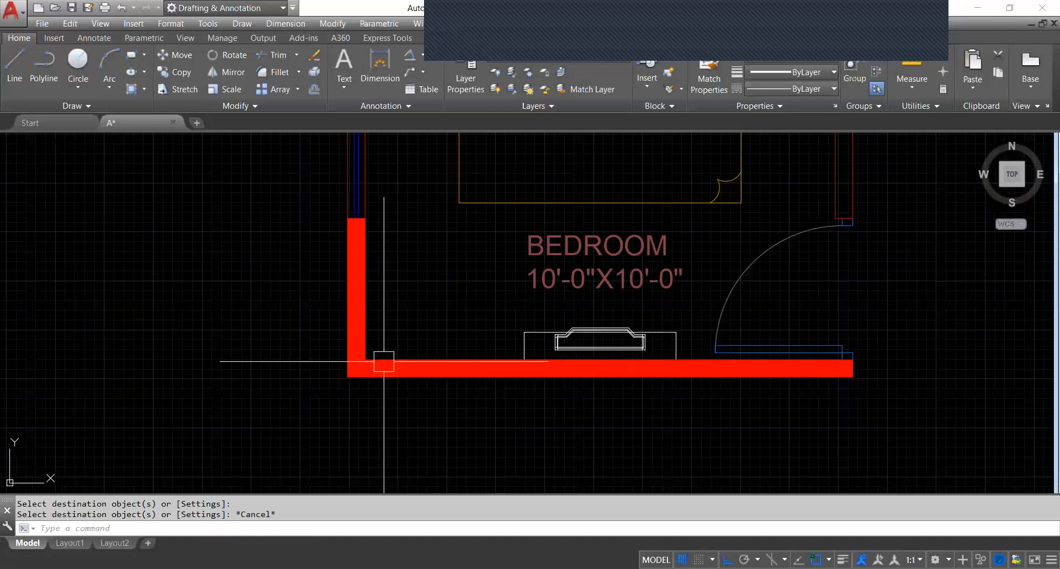
pyautogui.scroll(-4, 381, 360)
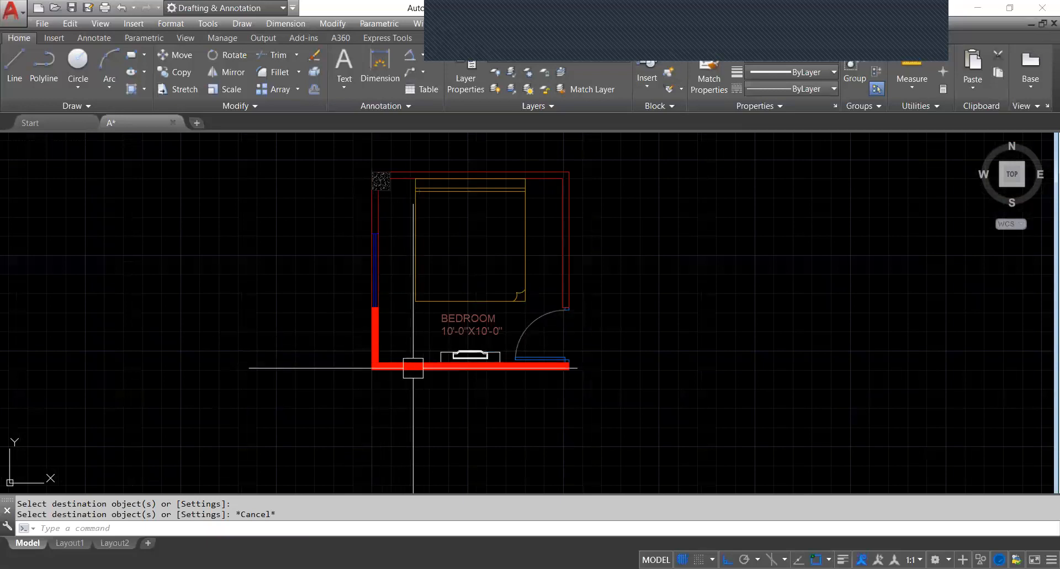
pyautogui.scroll(6, 564, 302)
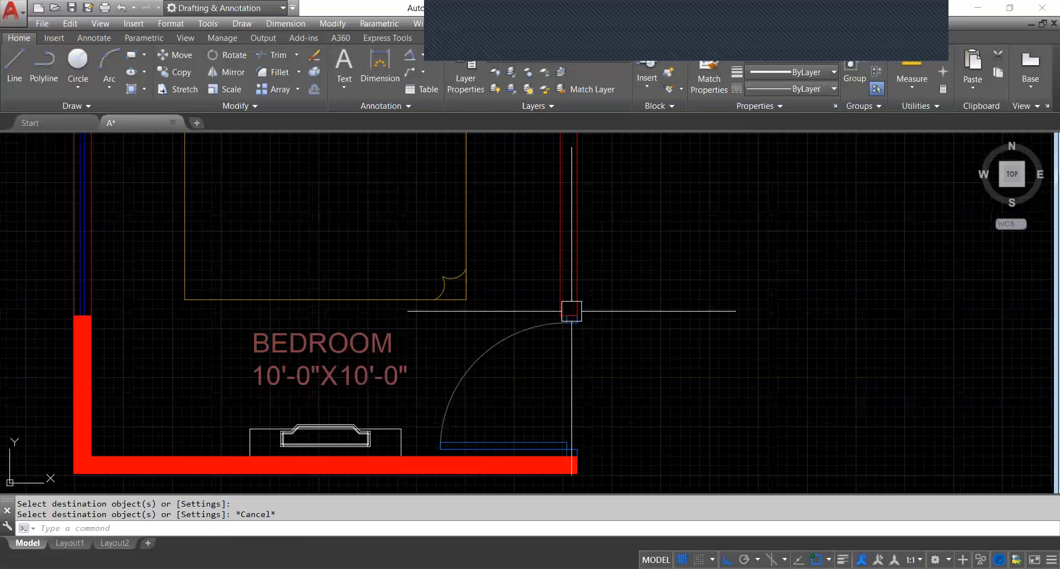
pyautogui.scroll(-3, 566, 306)
pyautogui.scroll(-5, 567, 308)
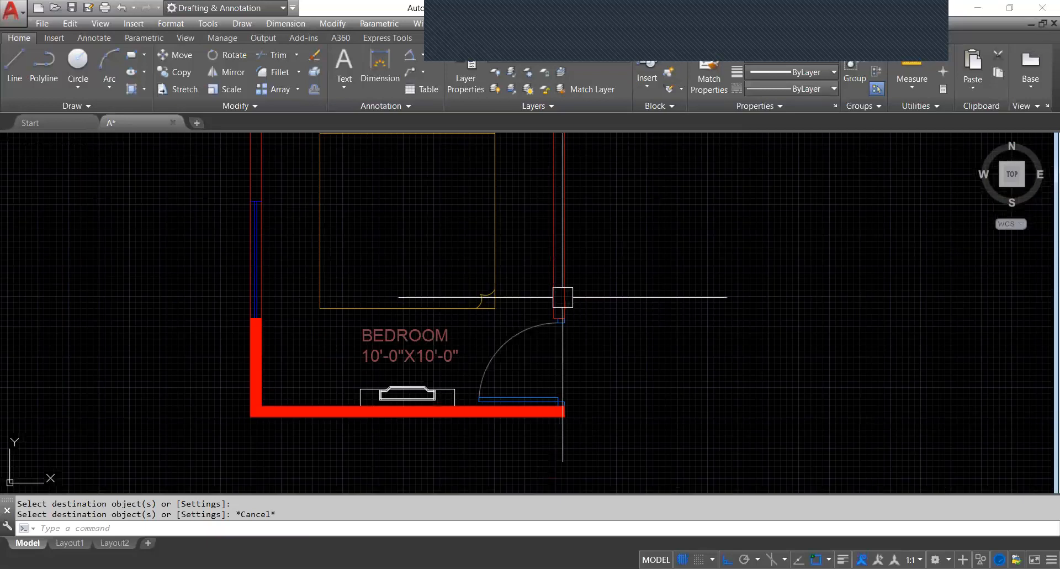
# - Move the short end line of the right wall above the door onto the WINDOW layer
pyautogui.scroll(5, 521, 338)
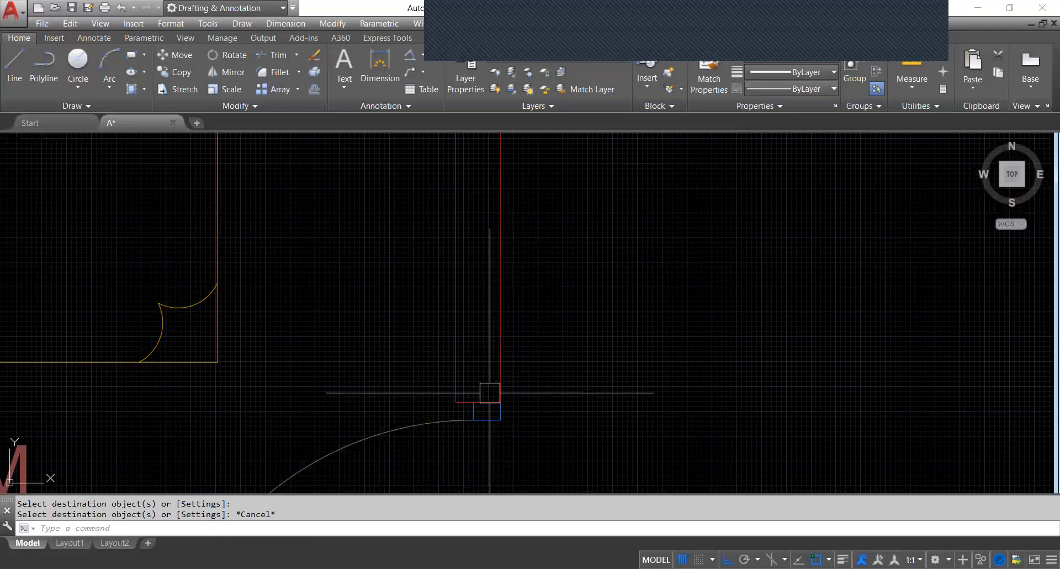
pyautogui.scroll(6, 490, 390)
pyautogui.click(438, 363)
pyautogui.scroll(-4, 513, 342)
pyautogui.scroll(3, 489, 359)
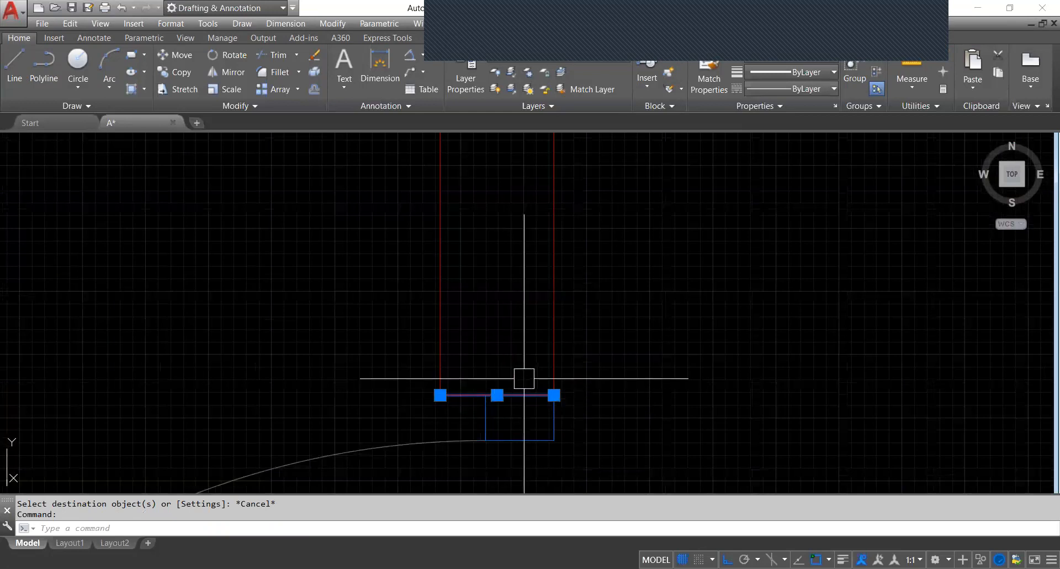
pyautogui.click(555, 58)
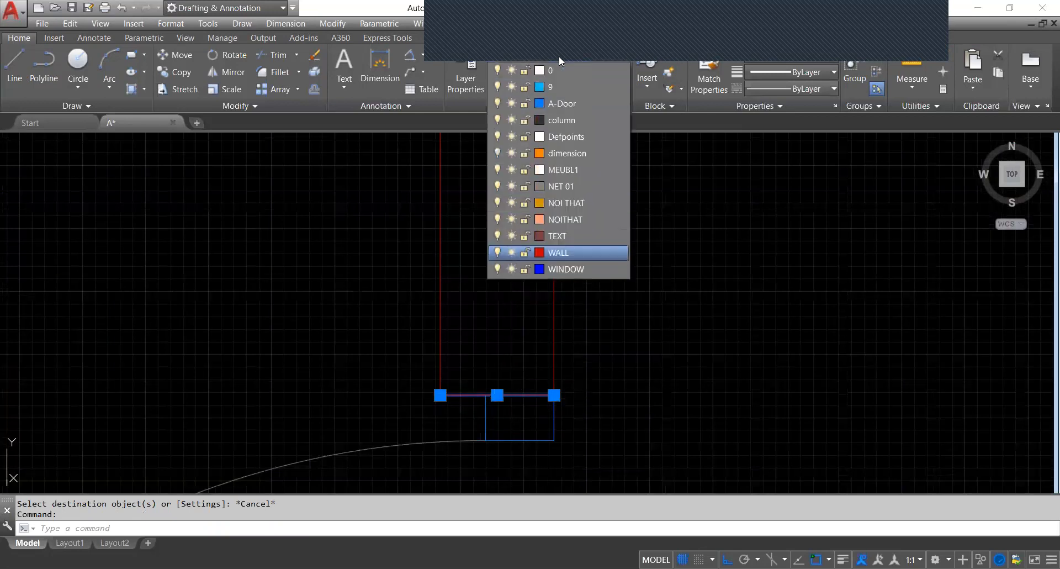
pyautogui.click(559, 270)
pyautogui.press('Escape')
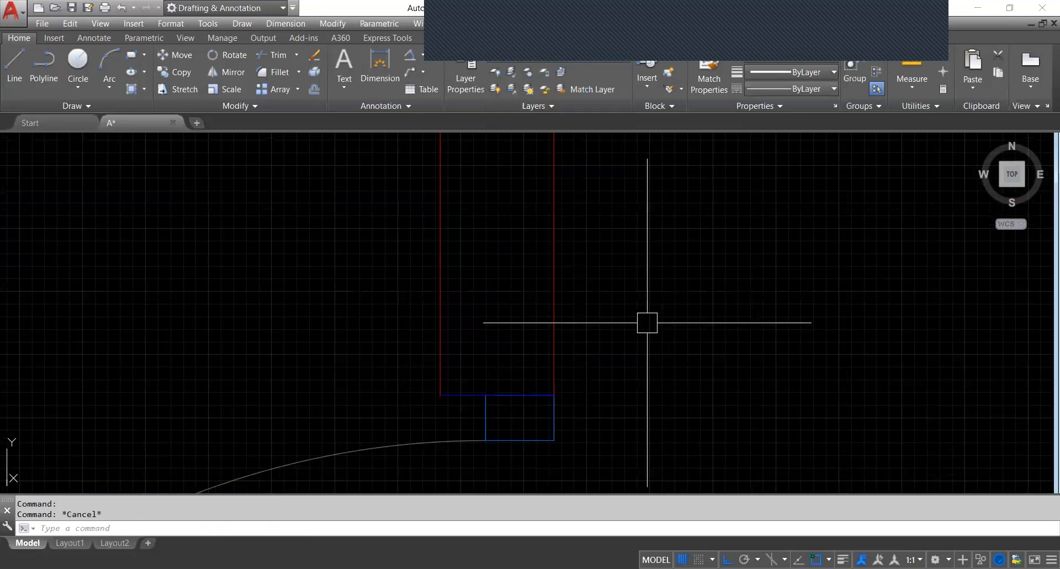
# - Match the wall's short end line above the door to the red wall line with Match Properties
pyautogui.scroll(-5, 591, 326)
pyautogui.scroll(3, 533, 305)
pyautogui.scroll(2, 534, 305)
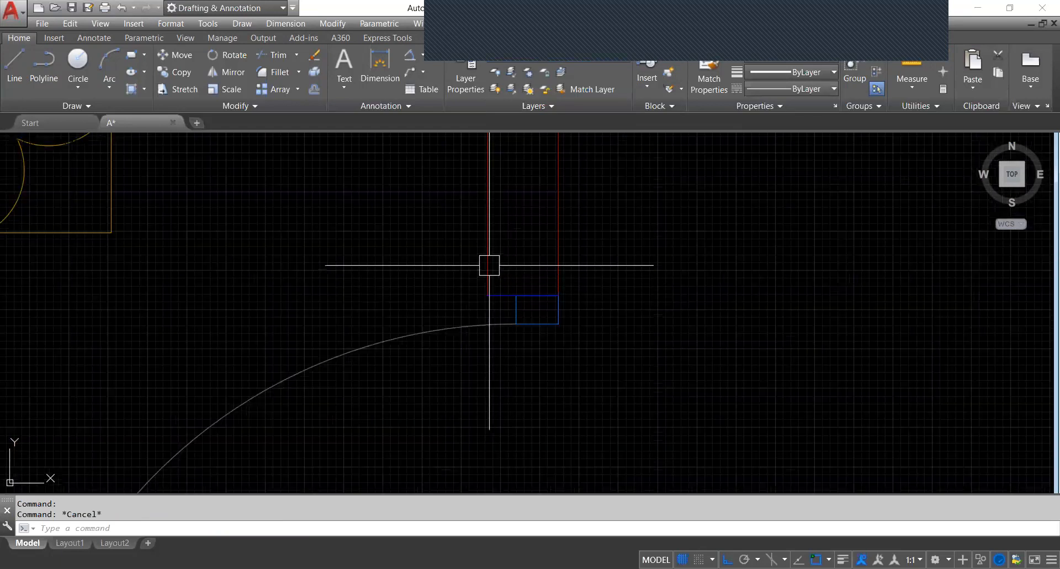
pyautogui.scroll(4, 517, 305)
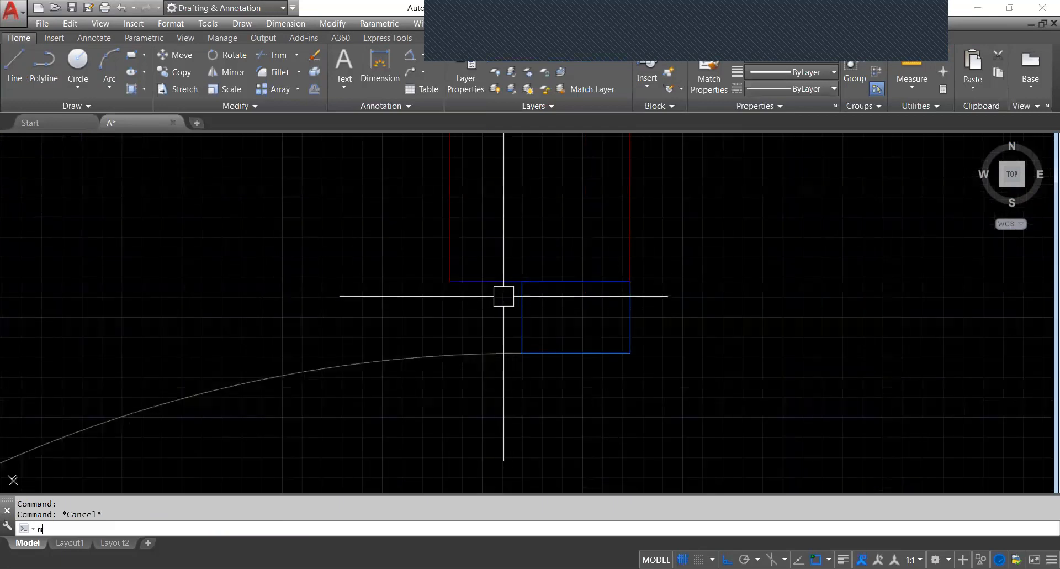
pyautogui.write('a')
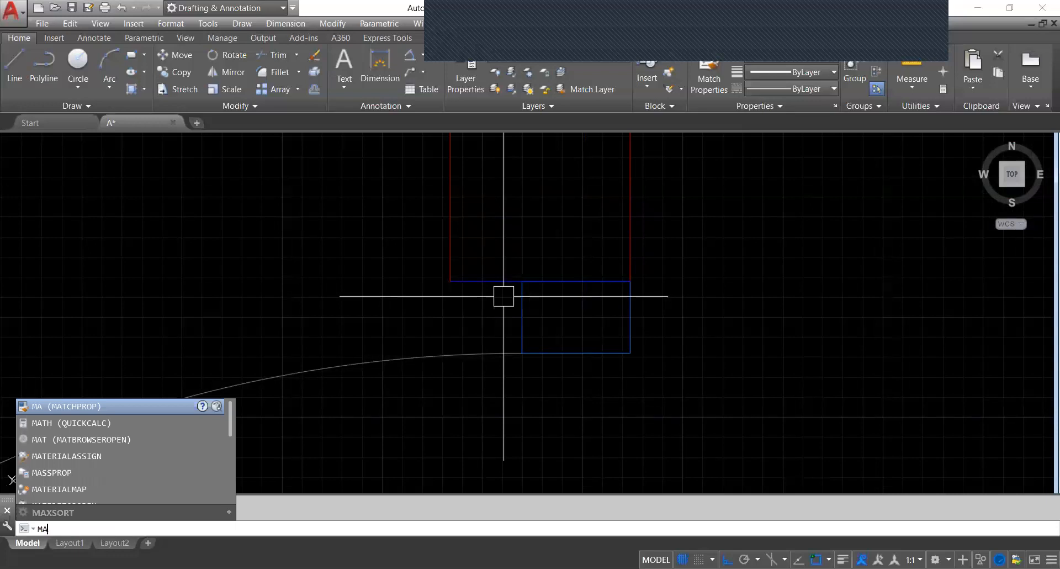
pyautogui.press('Return')
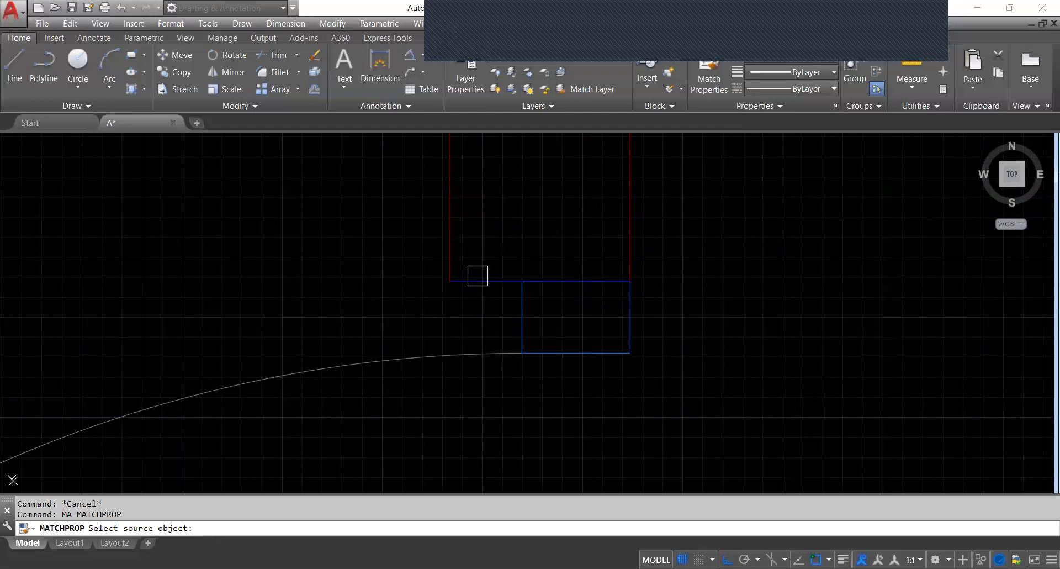
pyautogui.click(452, 244)
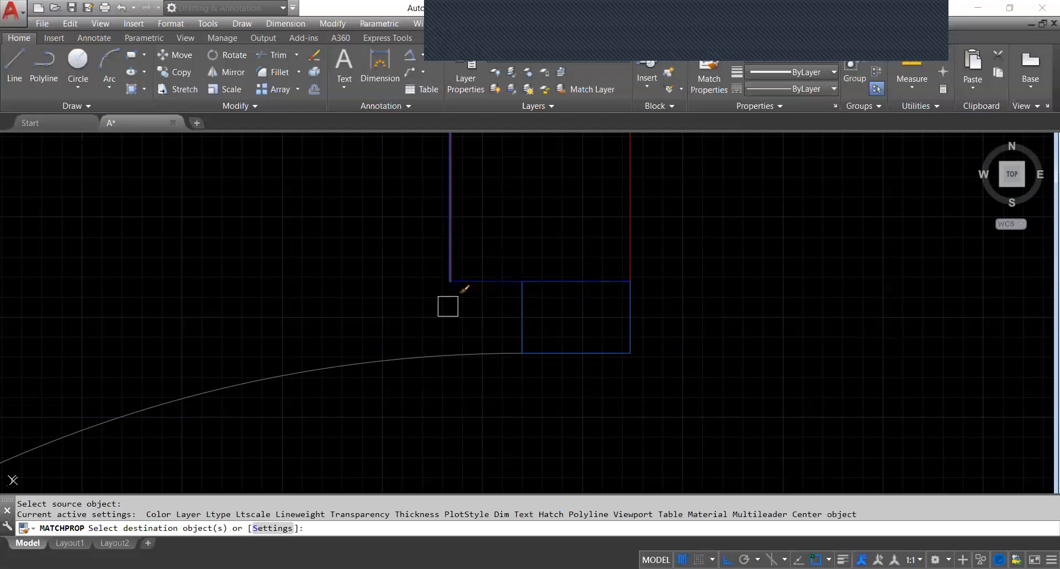
pyautogui.click(484, 282)
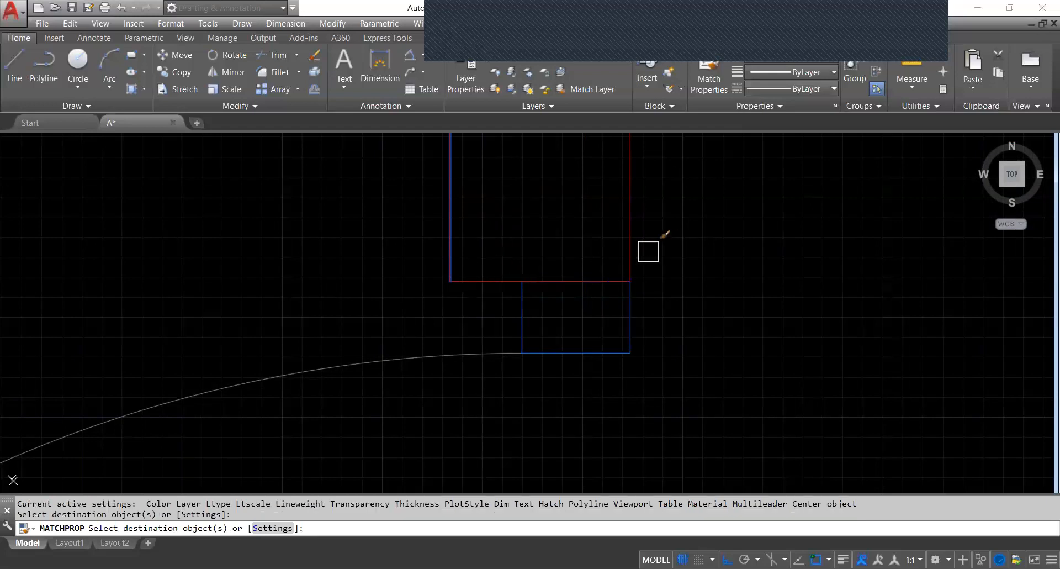
pyautogui.scroll(-3, 592, 276)
pyautogui.press('Escape')
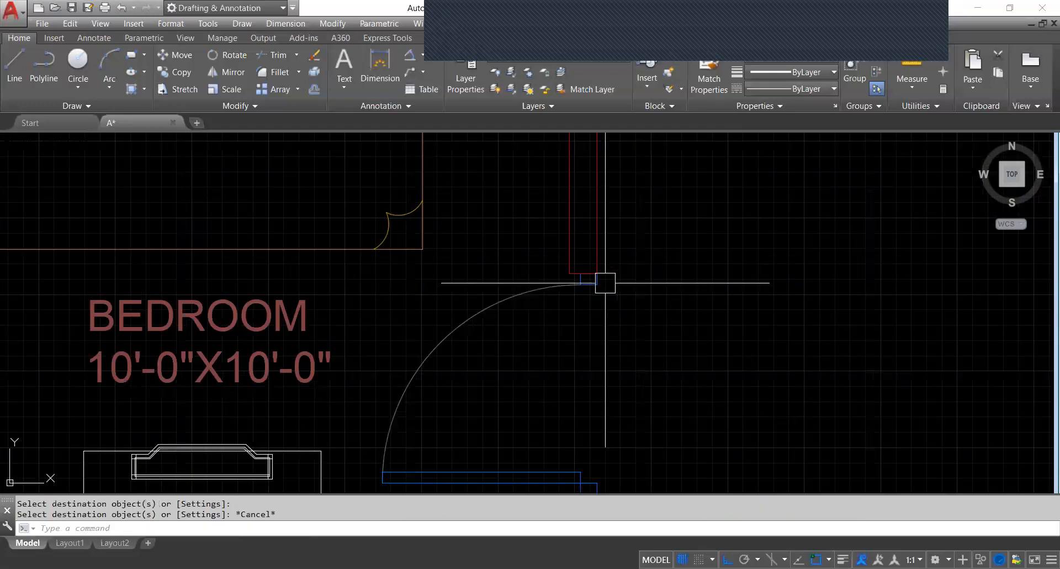
# - Examine the right wall's end line above the door from near and far
pyautogui.scroll(-5, 516, 284)
pyautogui.scroll(3, 528, 267)
pyautogui.scroll(2, 509, 218)
pyautogui.scroll(-2, 494, 314)
pyautogui.scroll(2, 543, 279)
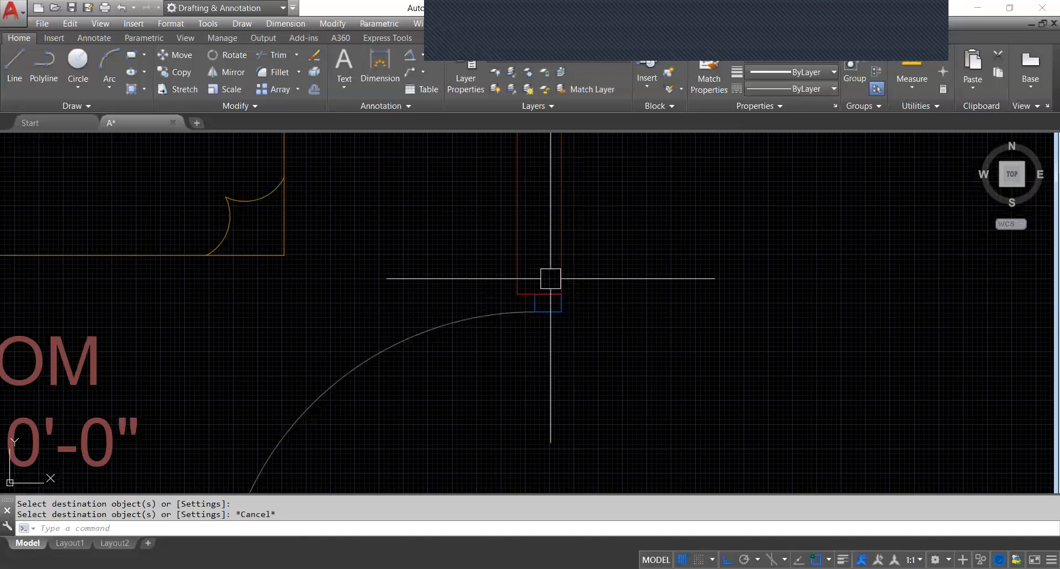
pyautogui.scroll(2, 511, 291)
pyautogui.scroll(-1, 541, 300)
pyautogui.scroll(1, 584, 283)
pyautogui.scroll(-3, 567, 160)
pyautogui.scroll(3, 563, 280)
pyautogui.scroll(1, 571, 316)
pyautogui.click(582, 320)
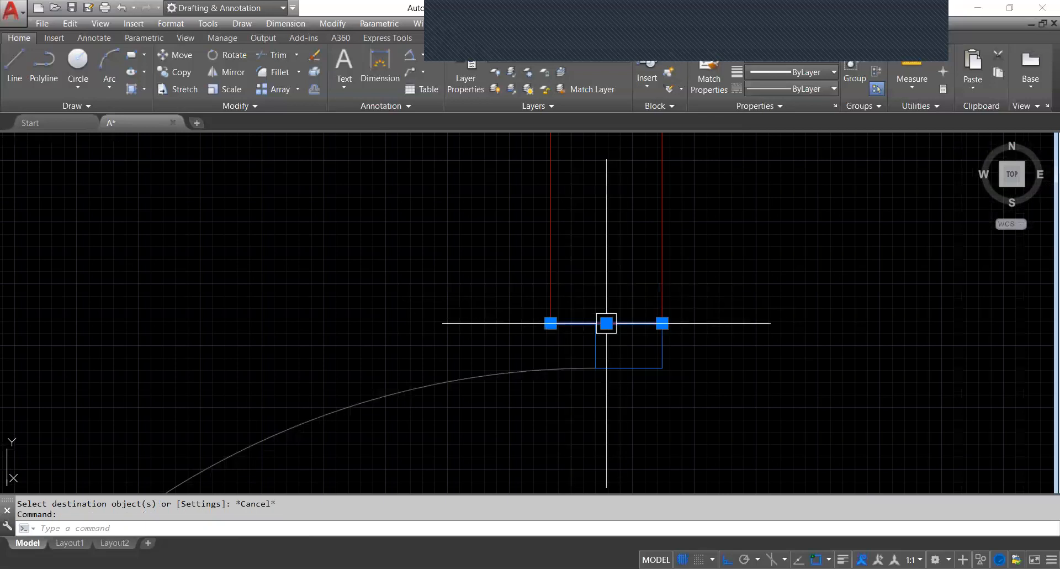
pyautogui.scroll(-4, 665, 296)
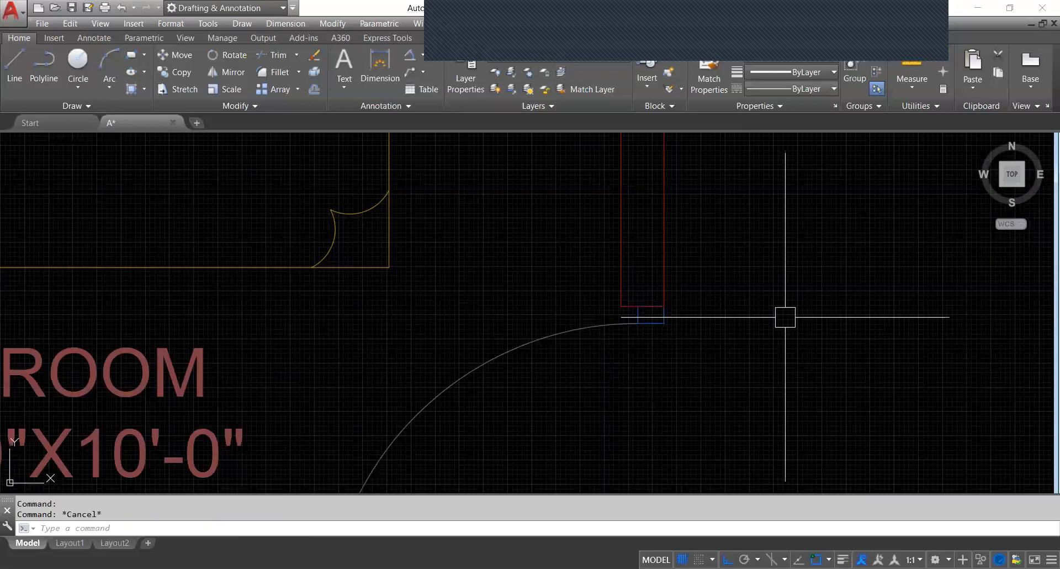
# - Examine the whole bedroom plan and the window in the left wall
pyautogui.scroll(-5, 551, 259)
pyautogui.scroll(-5, 547, 261)
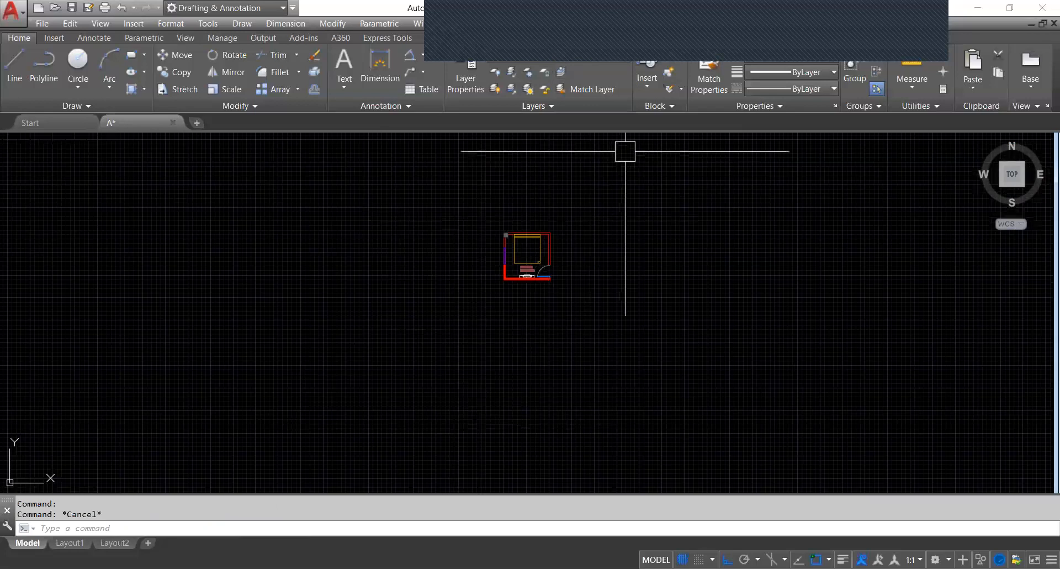
pyautogui.scroll(6, 527, 276)
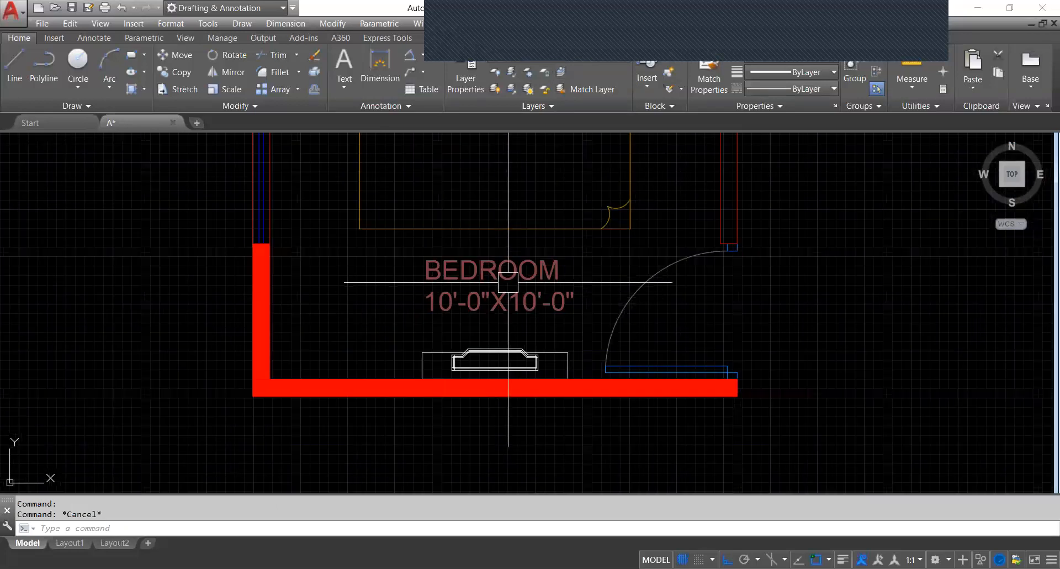
pyautogui.scroll(-5, 508, 282)
pyautogui.scroll(4, 408, 209)
pyautogui.scroll(4, 386, 271)
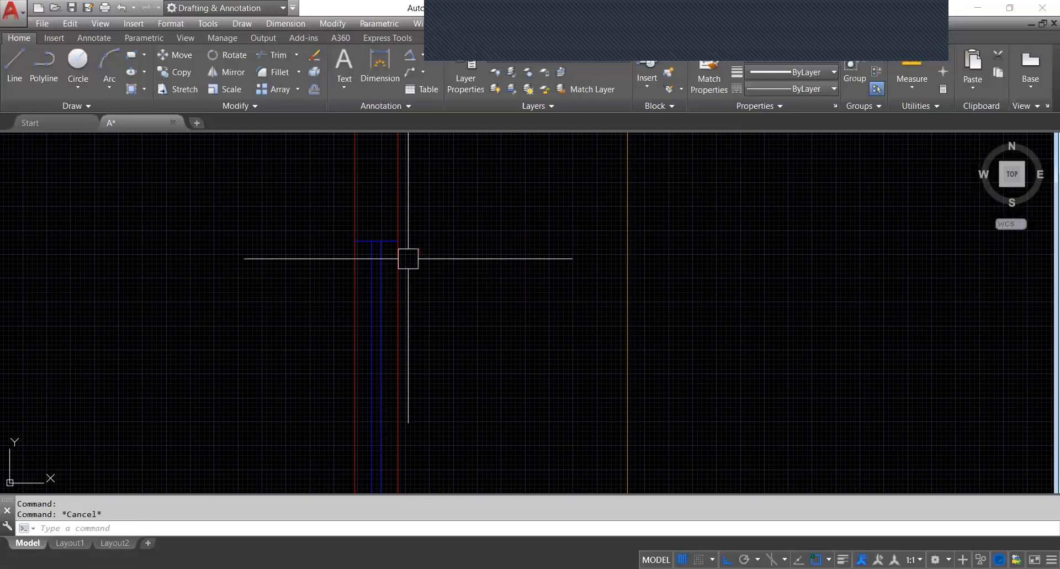
pyautogui.scroll(-4, 408, 259)
pyautogui.moveTo(503, 197); pyautogui.dragTo(494, 196, button='middle')
# - Open the bed block in the Block Editor and check which lines it is made of
pyautogui.click(518, 193)
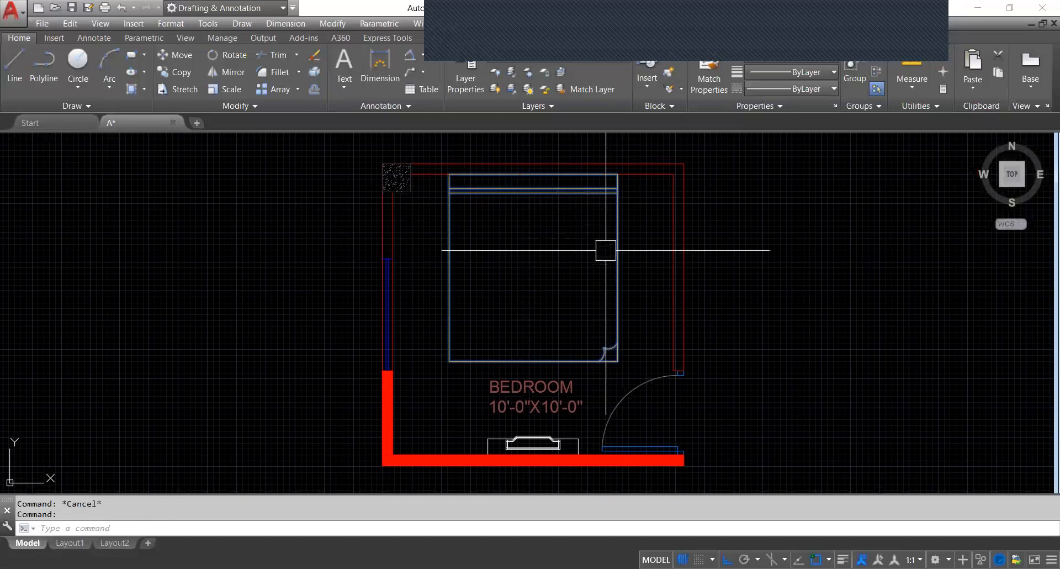
pyautogui.press('Escape')
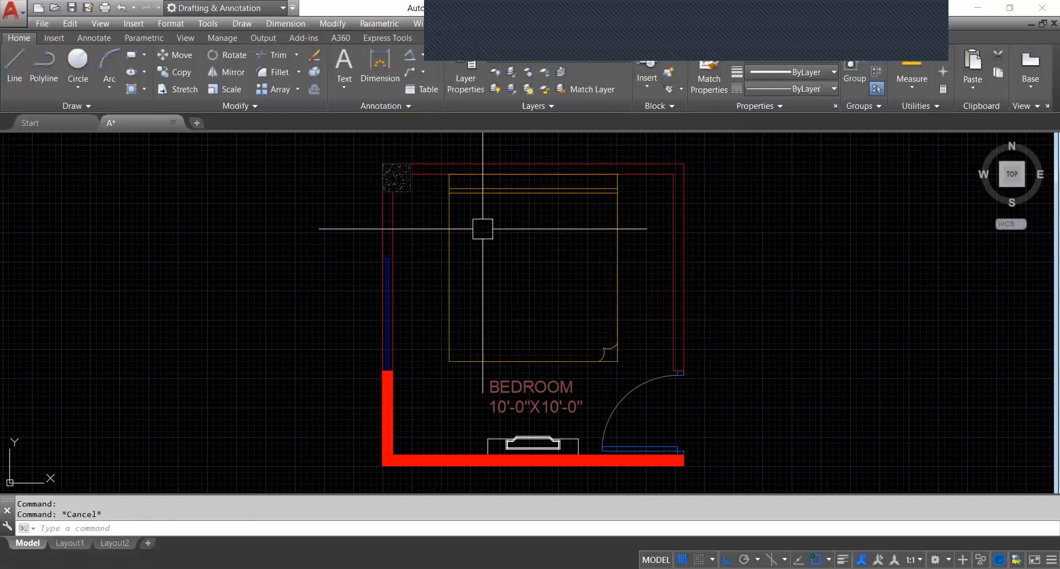
pyautogui.scroll(3, 497, 182)
pyautogui.moveTo(484, 195); pyautogui.dragTo(442, 175, button='middle')
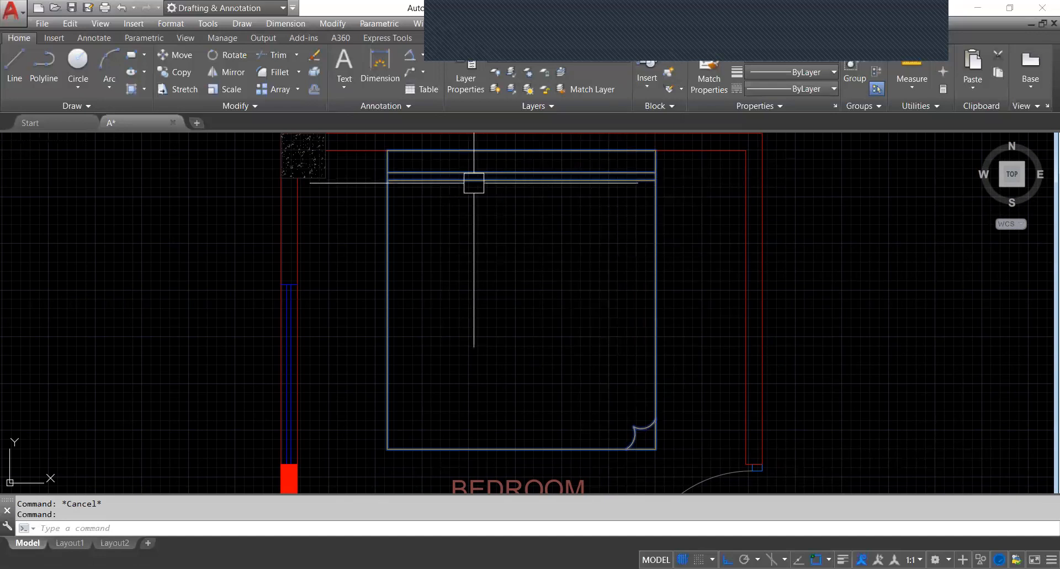
pyautogui.rightClick(475, 180)
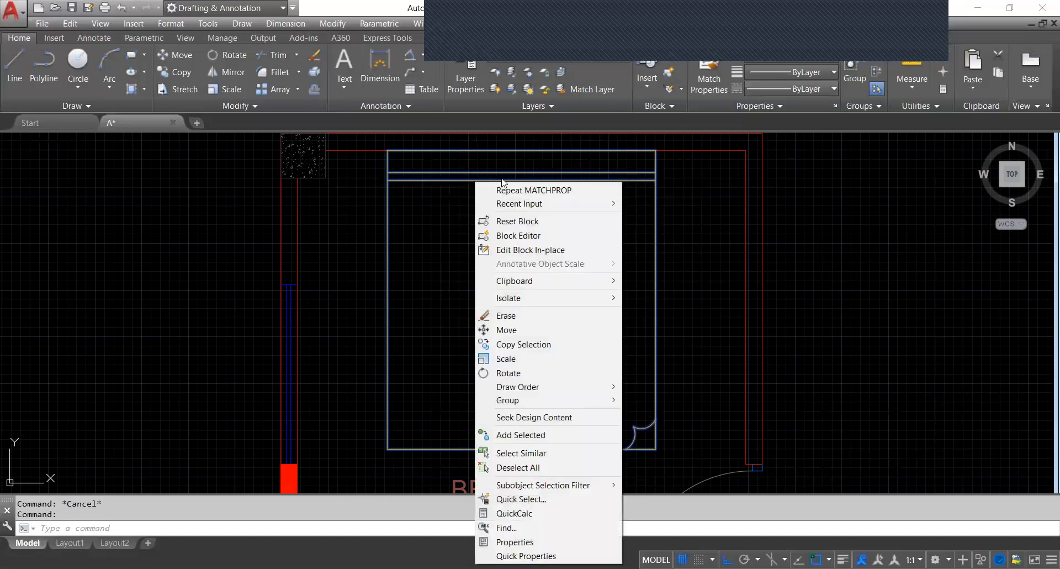
pyautogui.click(536, 236)
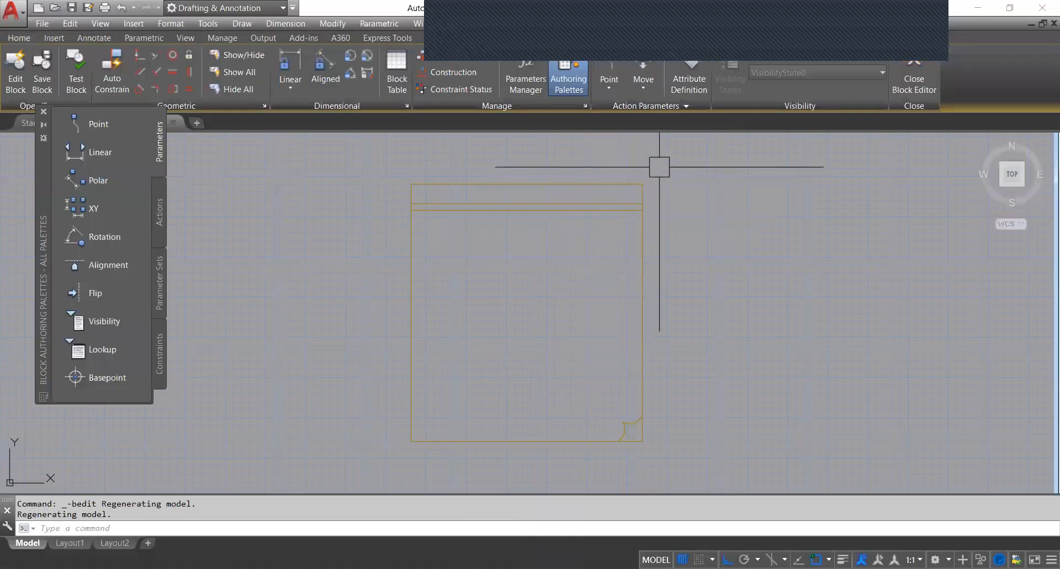
pyautogui.click(667, 158)
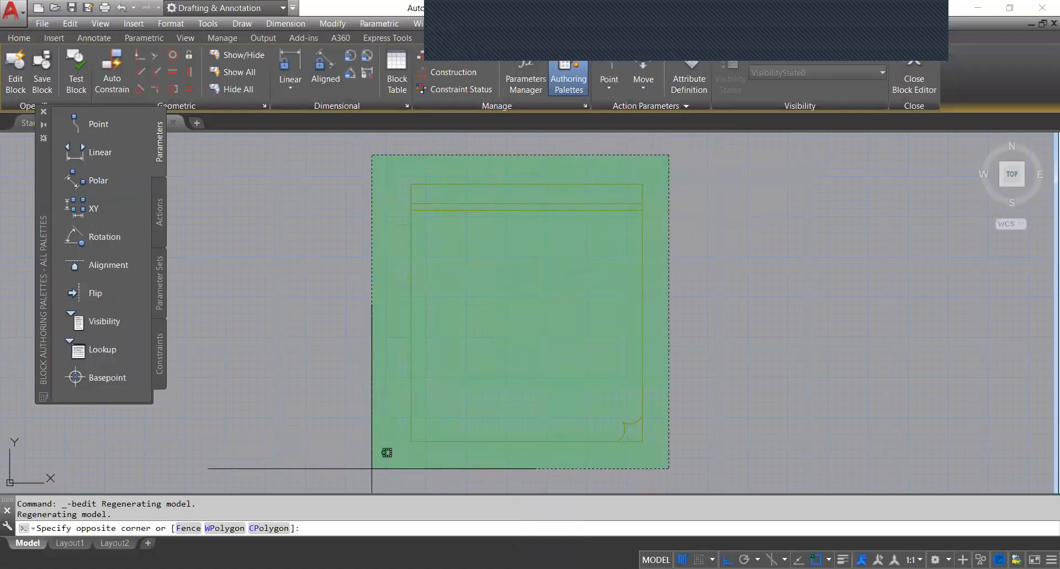
pyautogui.click(373, 463)
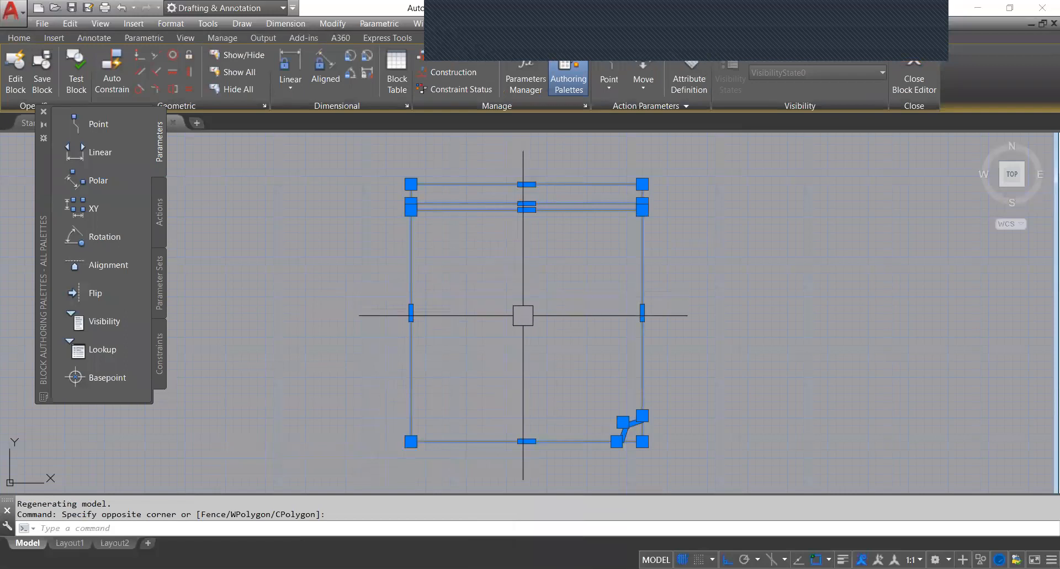
pyautogui.press('Escape')
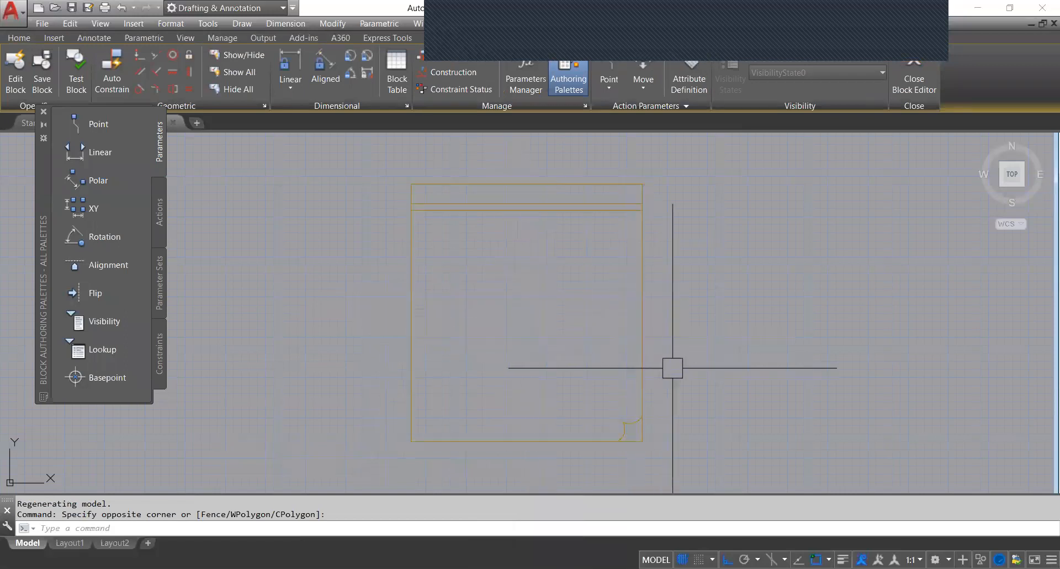
# - Set the NOI THAT layer's color to index color 19 in the Layer Properties Manager
pyautogui.write('la')
pyautogui.press('Return')
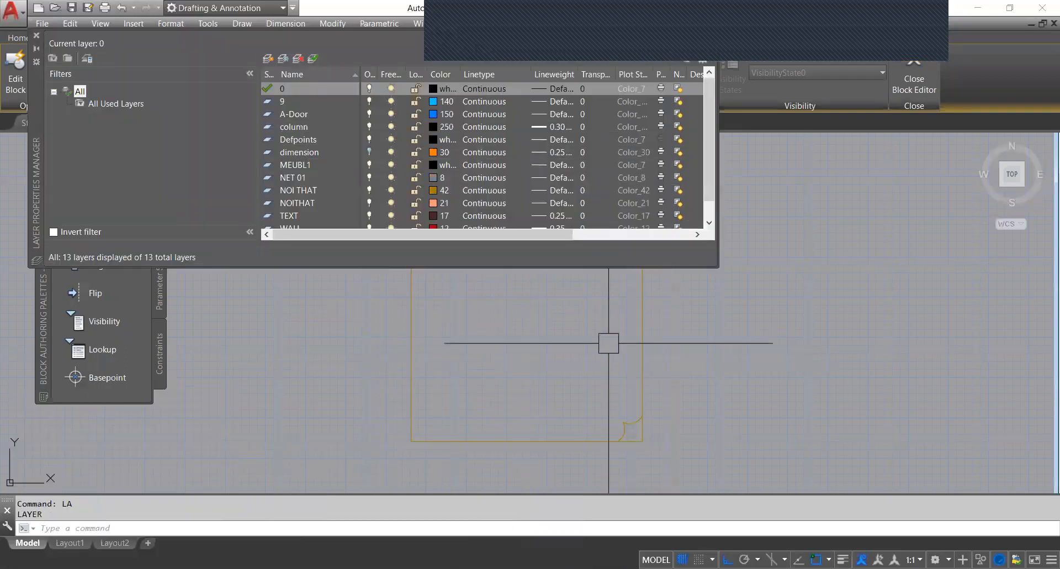
pyautogui.click(436, 191)
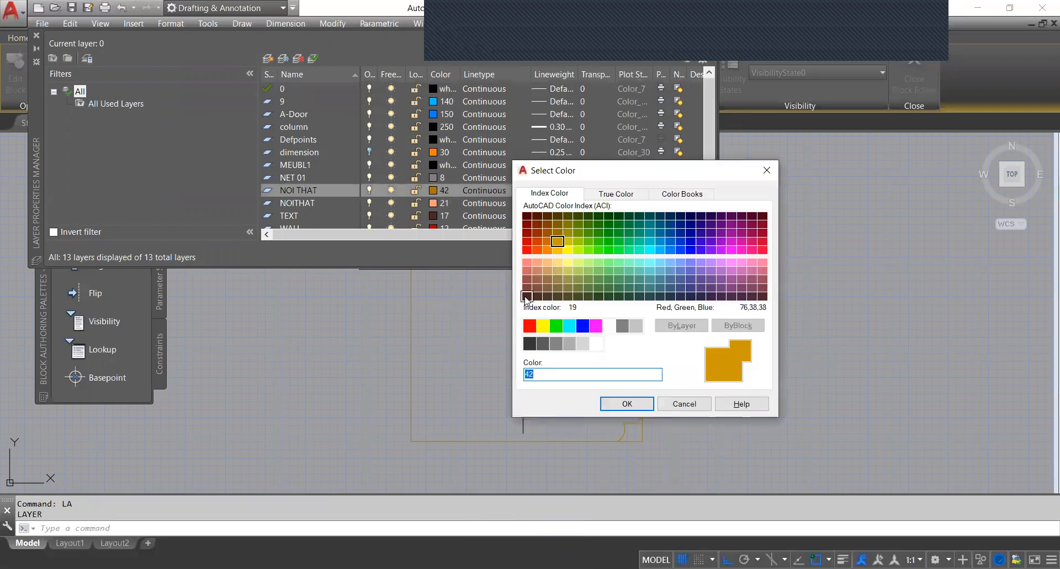
pyautogui.click(527, 297)
pyautogui.click(626, 404)
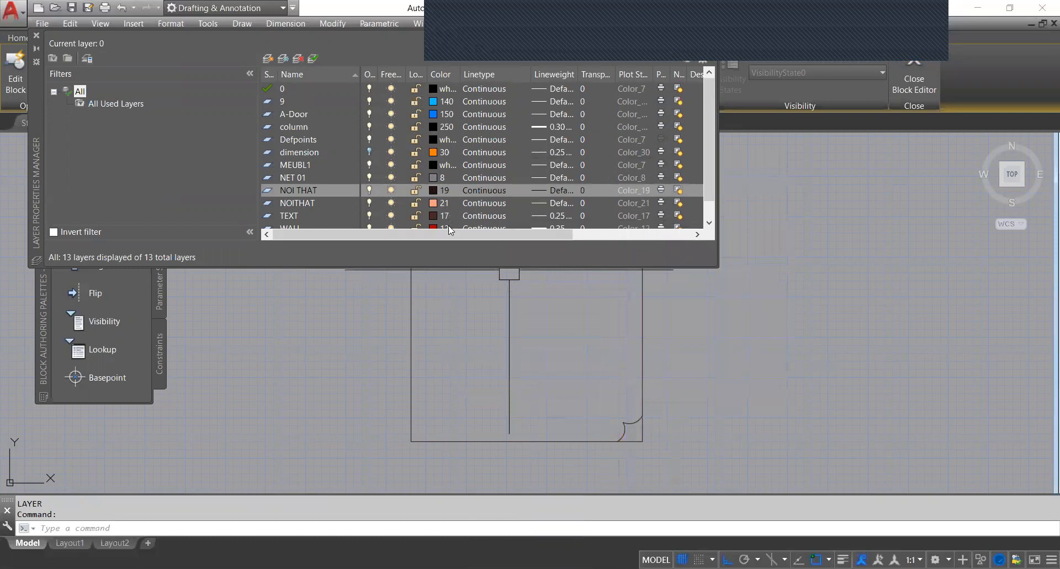
pyautogui.click(37, 35)
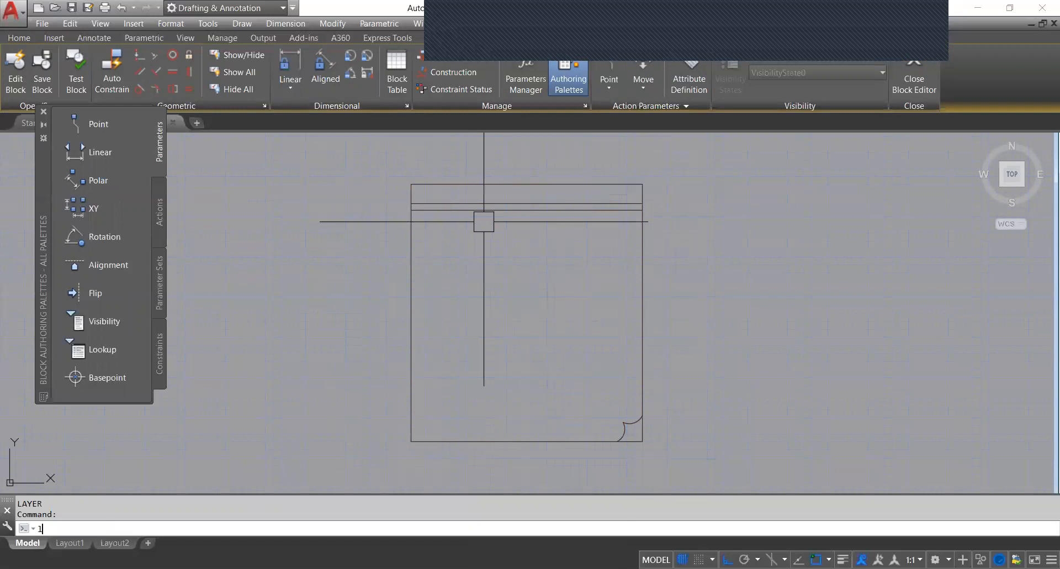
# - Set the NOI THAT layer's color to index color 13 and save the bed block
pyautogui.press('Return')
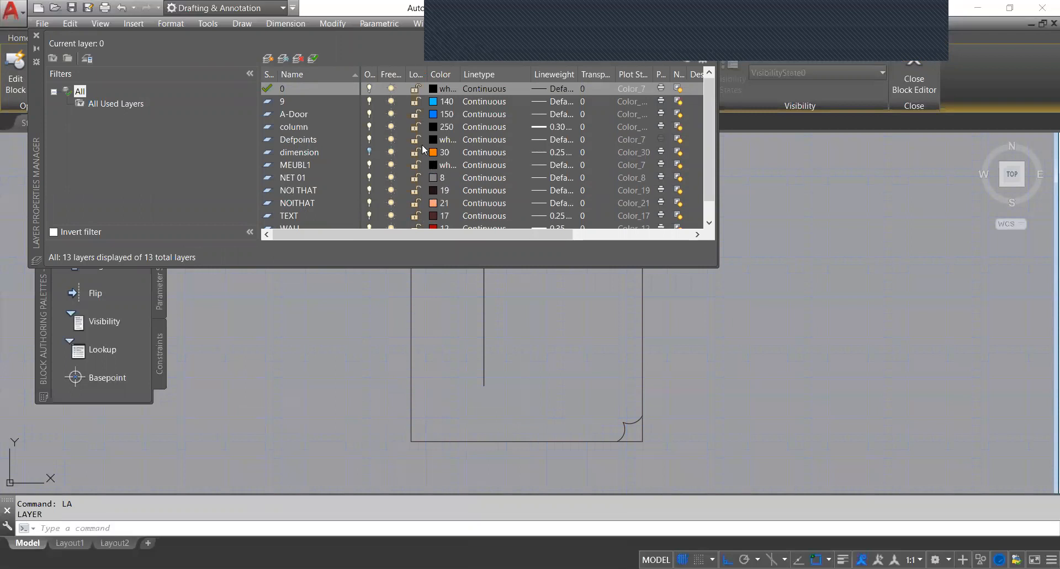
pyautogui.scroll(-1, 442, 177)
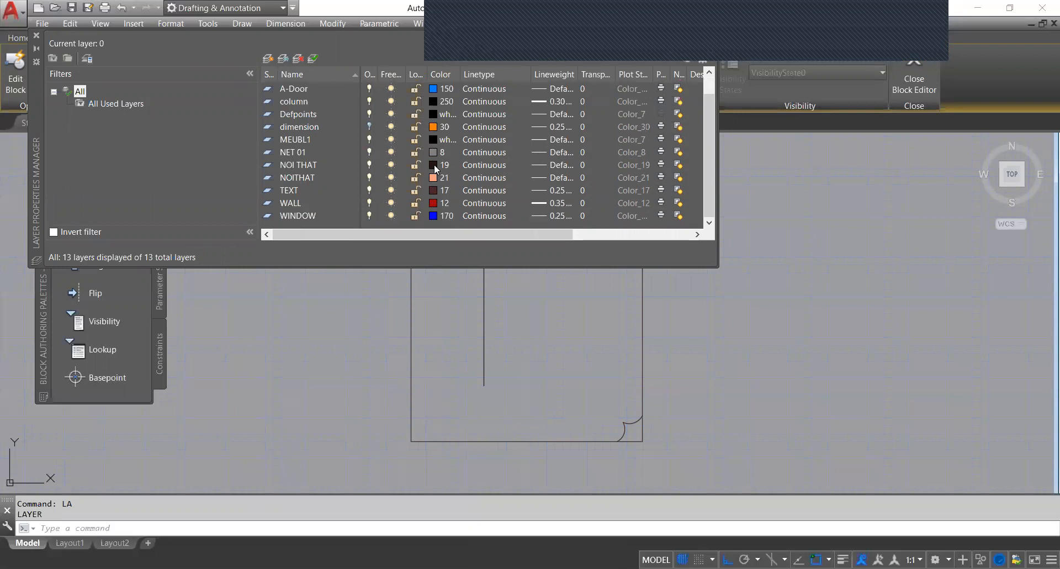
pyautogui.click(436, 169)
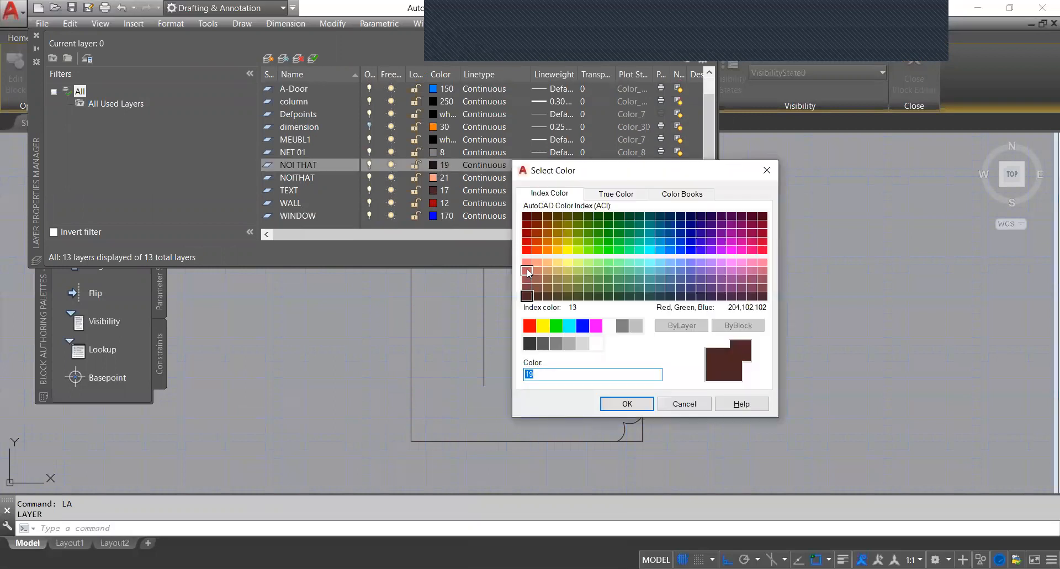
pyautogui.click(528, 271)
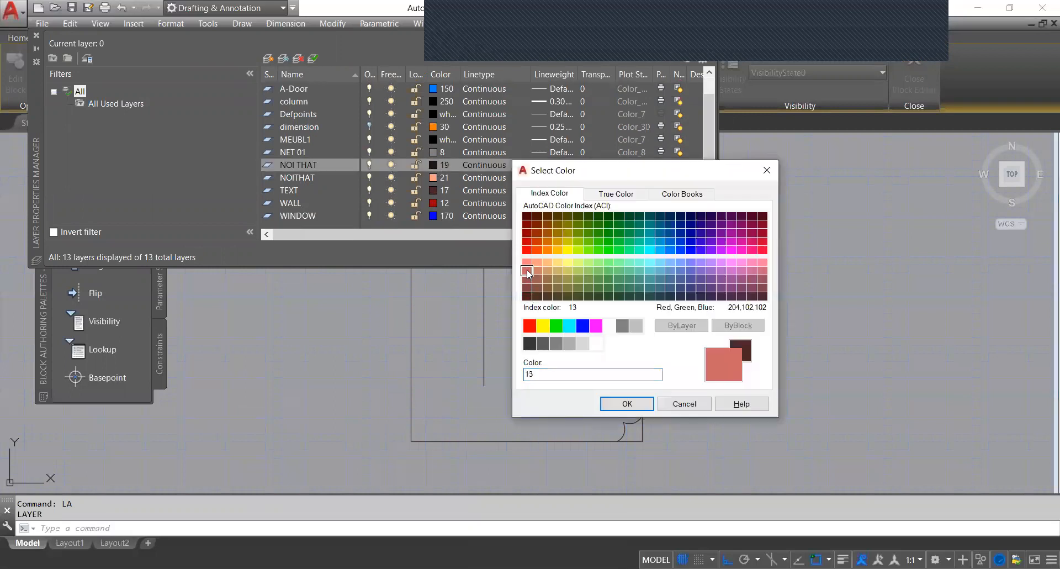
pyautogui.click(626, 404)
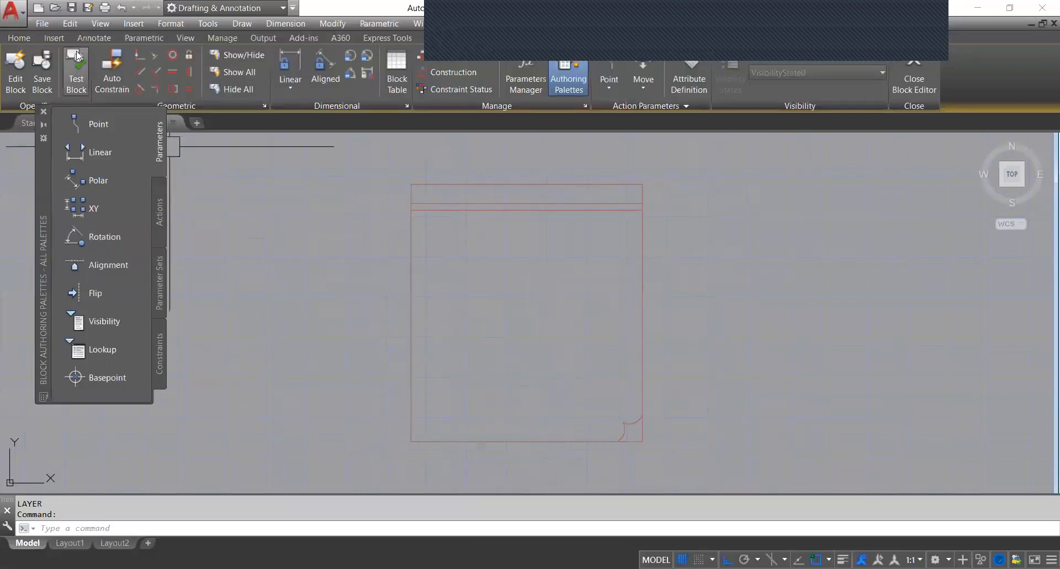
pyautogui.click(42, 88)
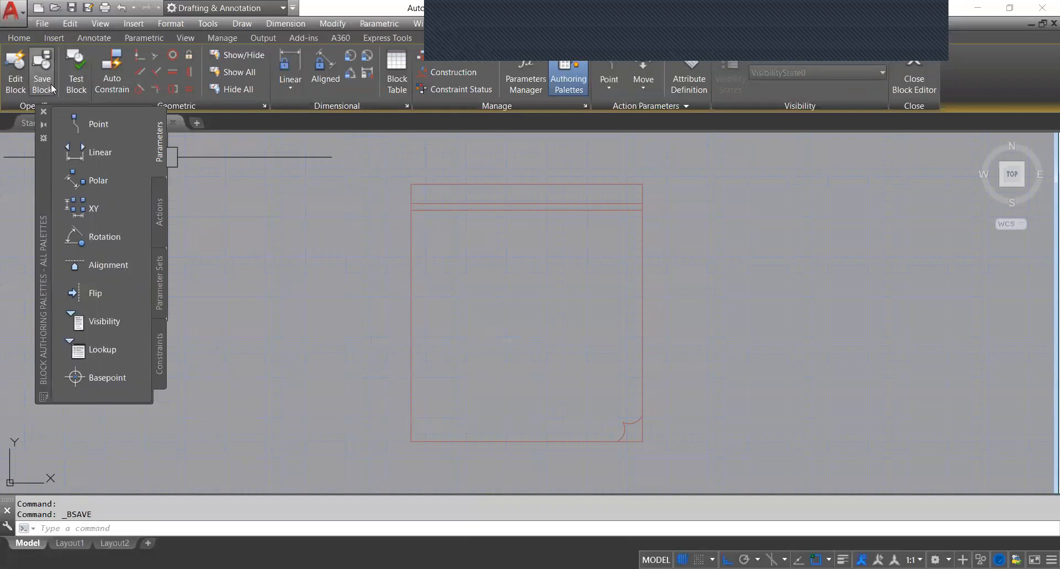
# - Close the Block Editor and return to the bedroom plan
pyautogui.click(100, 151)
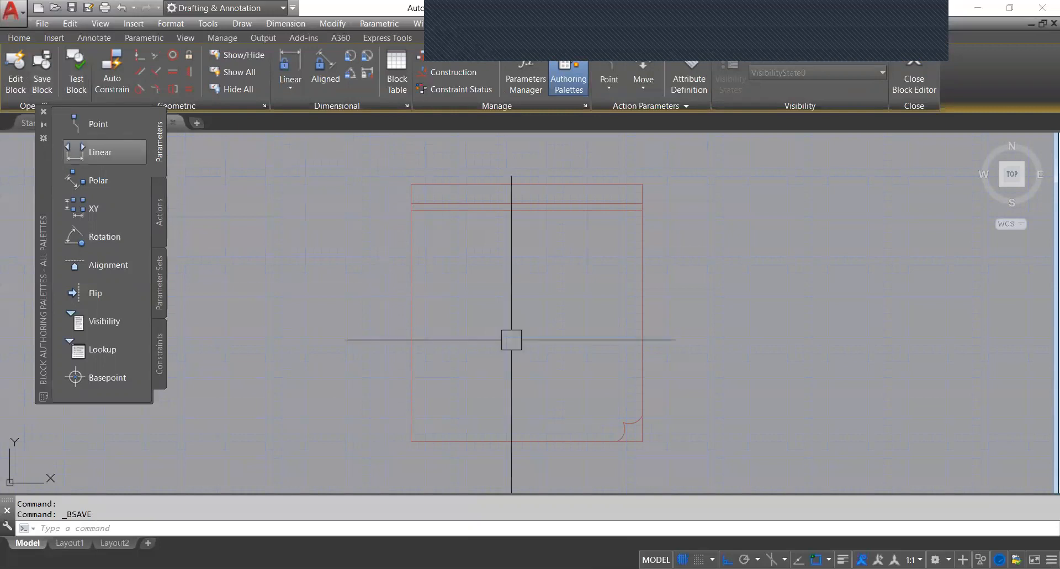
pyautogui.click(915, 80)
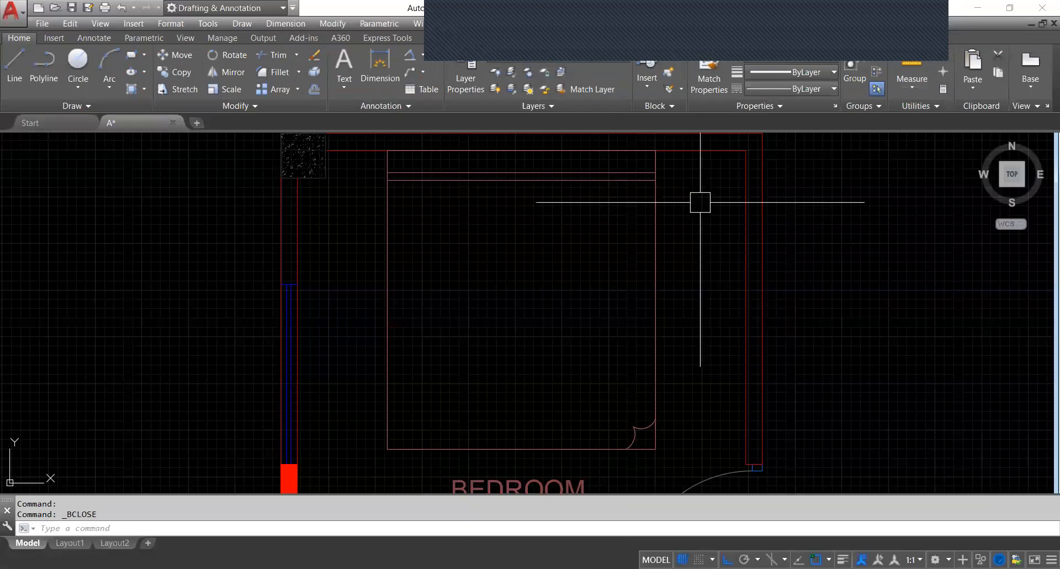
pyautogui.scroll(-4, 699, 202)
pyautogui.scroll(2, 724, 320)
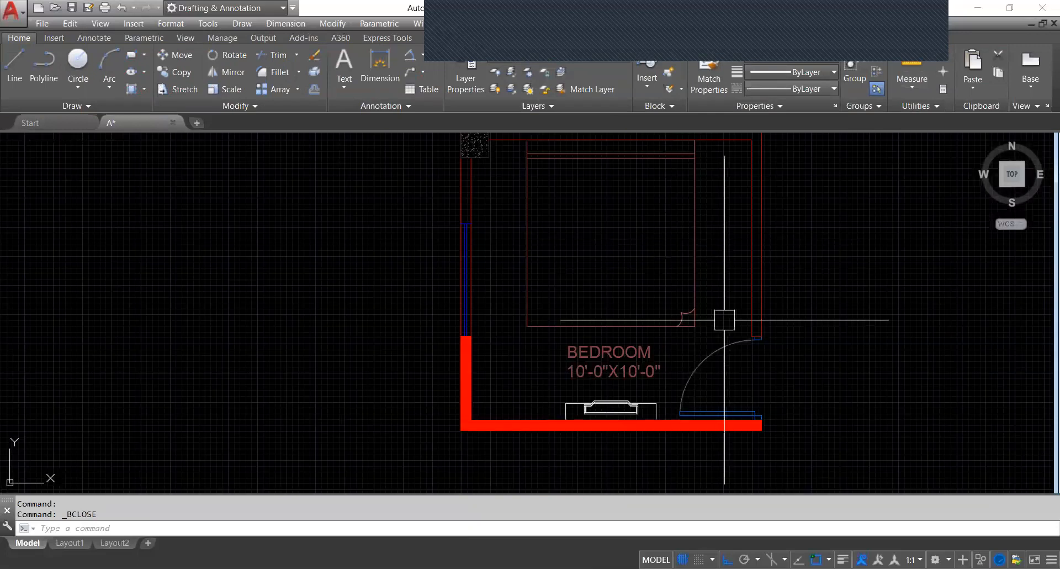
# - Examine the whole bedroom plan, including the cabinet and the solid-filled wall below the room label
pyautogui.scroll(-2, 621, 303)
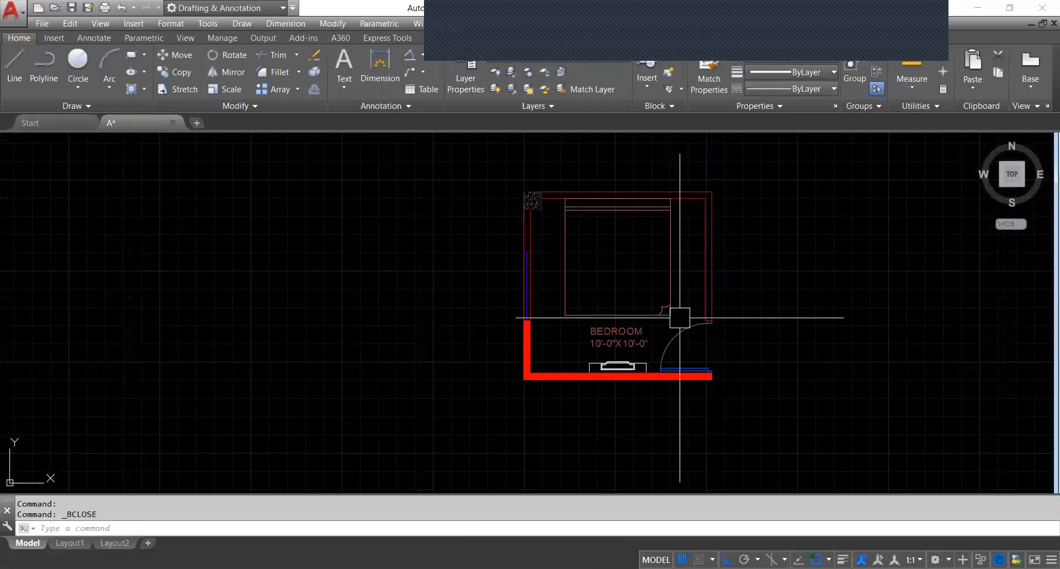
pyautogui.moveTo(679, 318); pyautogui.dragTo(660, 305, button='middle')
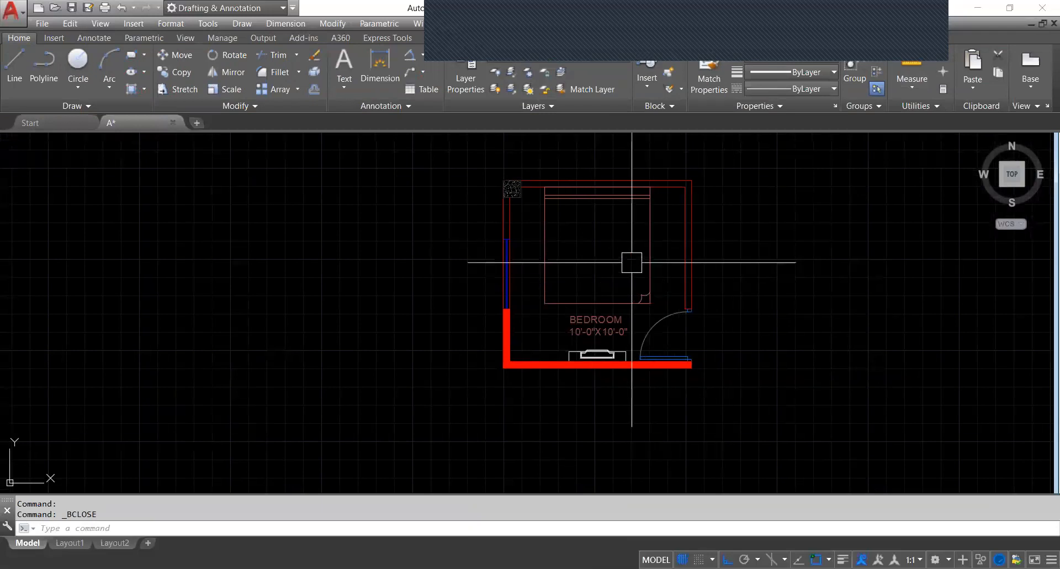
pyautogui.scroll(-2, 632, 262)
pyautogui.scroll(4, 665, 240)
pyautogui.moveTo(712, 291); pyautogui.dragTo(673, 219, button='middle')
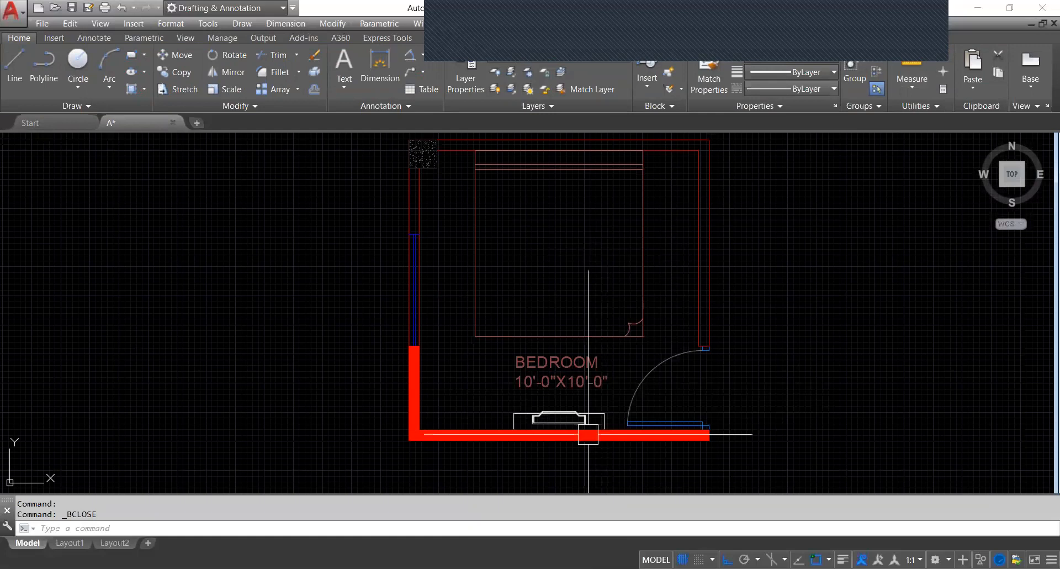
pyautogui.scroll(4, 588, 433)
pyautogui.scroll(-4, 583, 354)
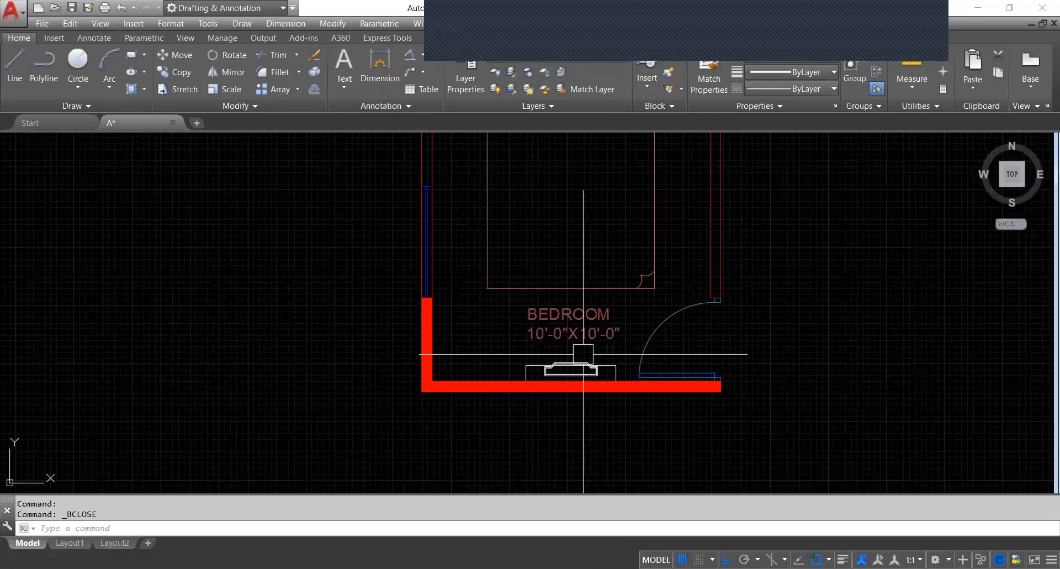
pyautogui.moveTo(583, 354); pyautogui.dragTo(570, 368, button='middle')
pyautogui.scroll(-2, 550, 321)
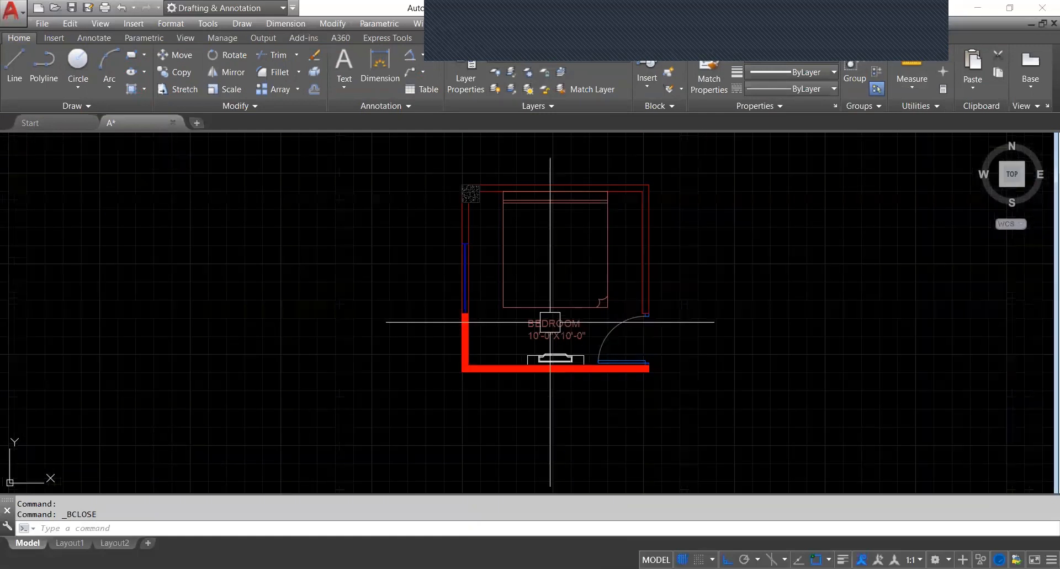
pyautogui.scroll(6, 548, 349)
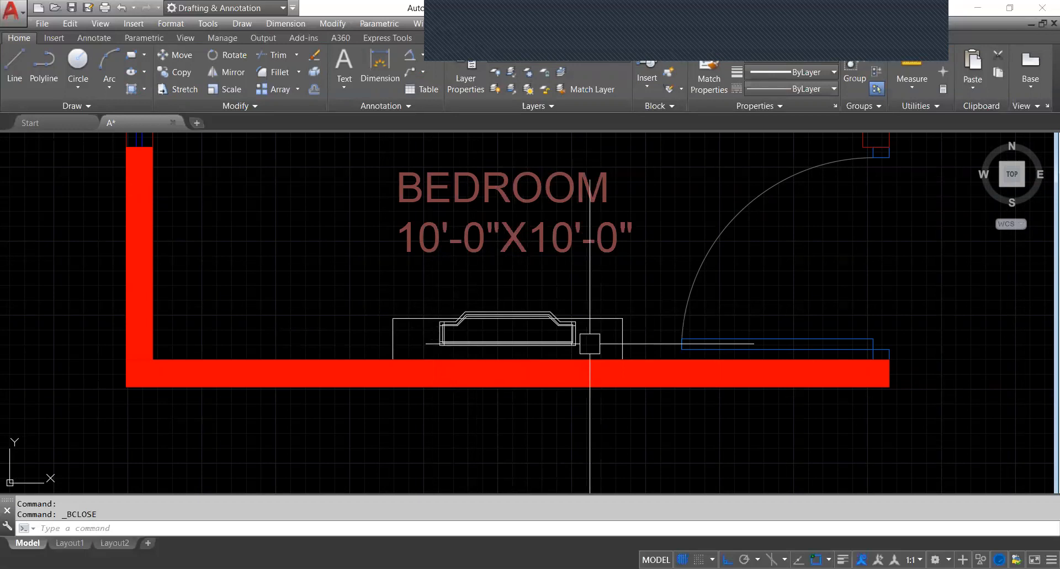
pyautogui.scroll(-2, 513, 356)
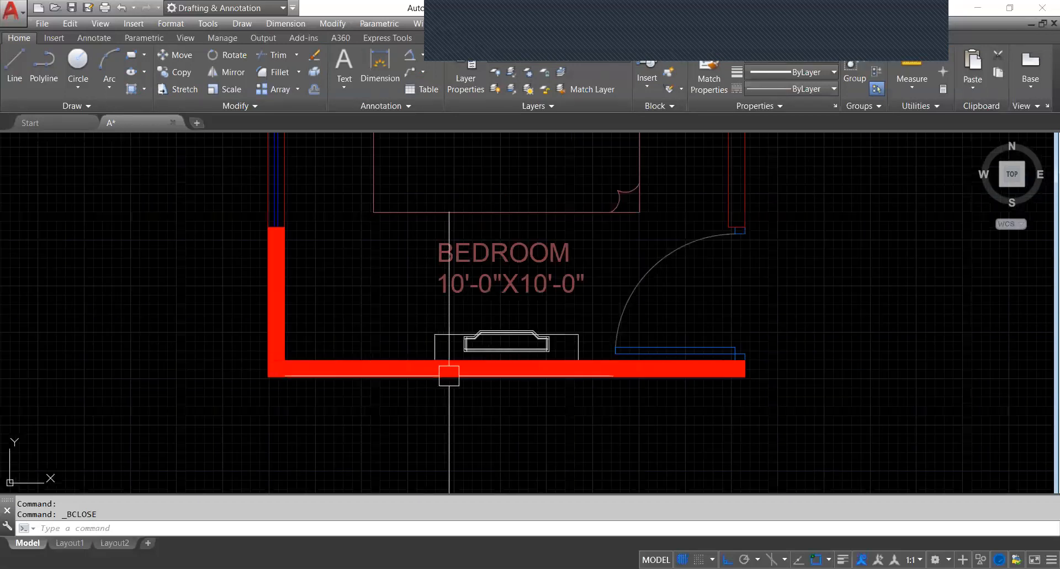
pyautogui.scroll(2, 354, 366)
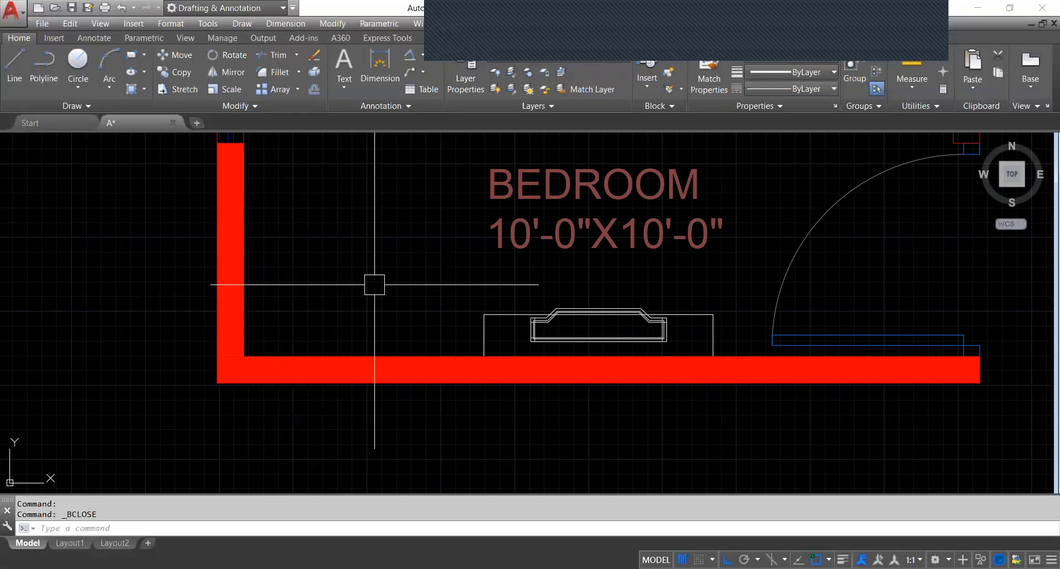
# - Start a gradient hatch using the GR_CYLIN pattern with colors 39,118,187 and 255,255,255
pyautogui.press('Return')
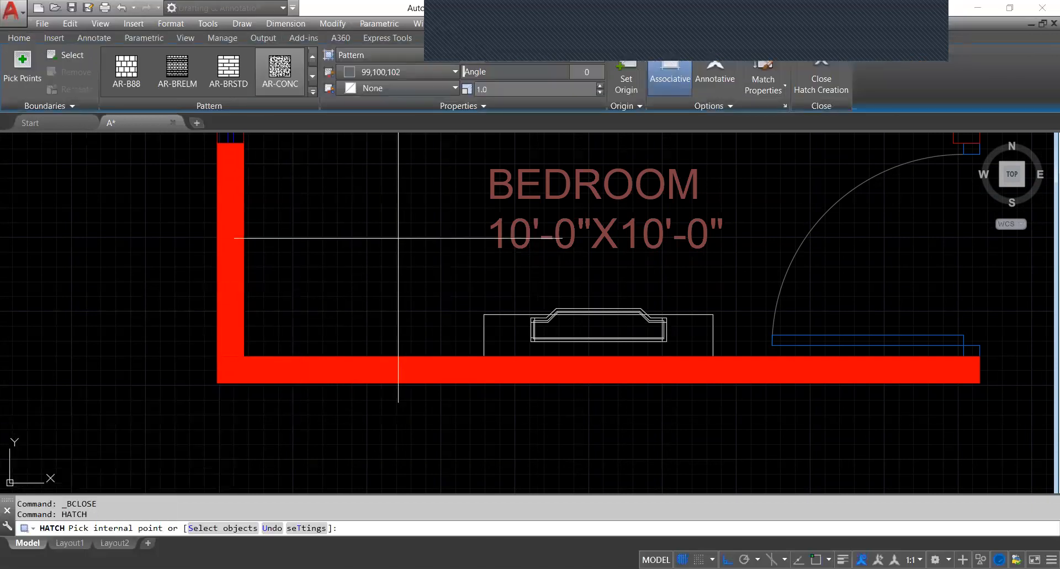
pyautogui.click(398, 57)
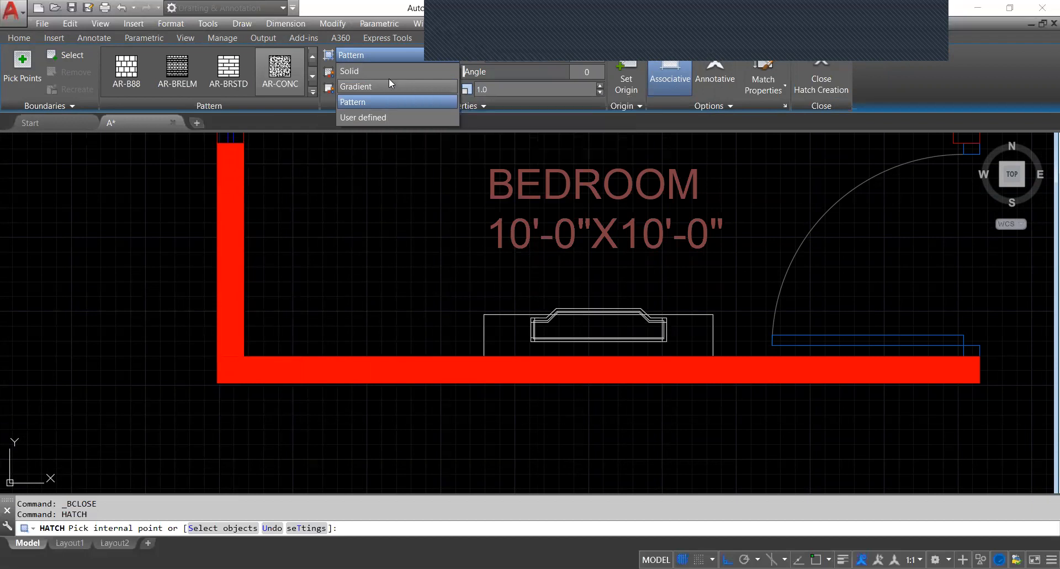
pyautogui.click(389, 86)
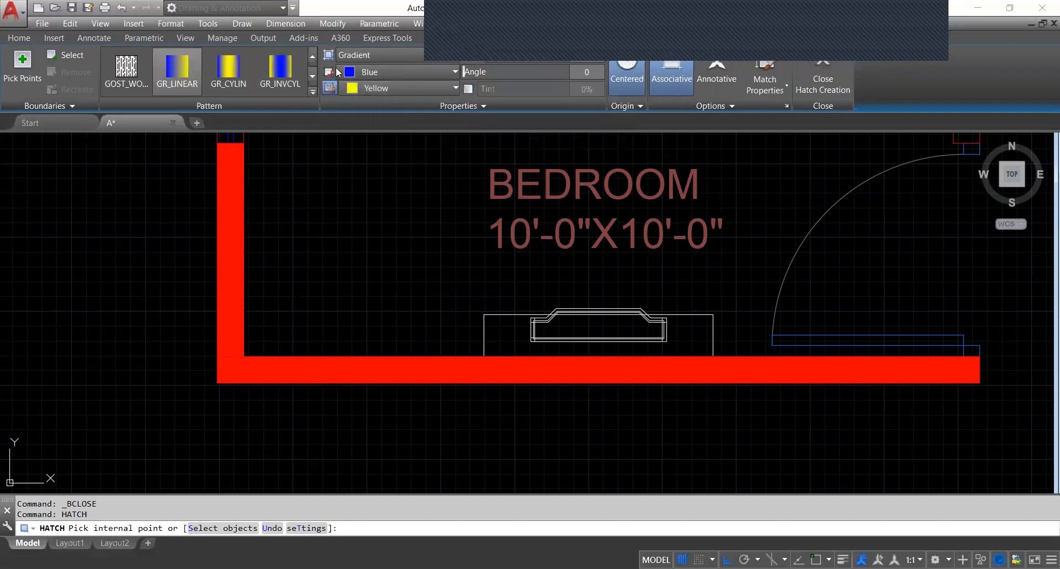
pyautogui.click(371, 72)
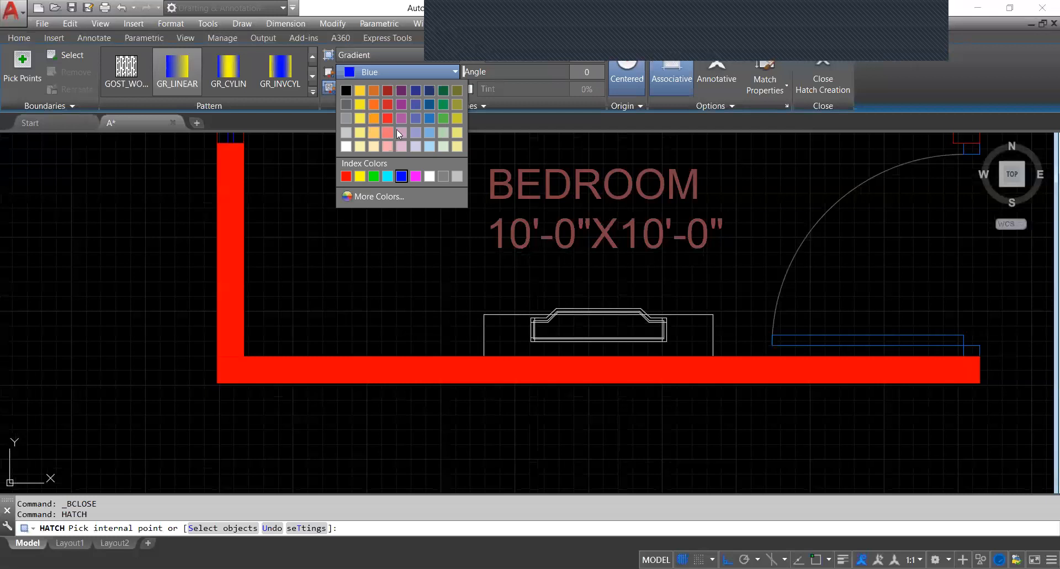
pyautogui.click(429, 120)
pyautogui.click(401, 87)
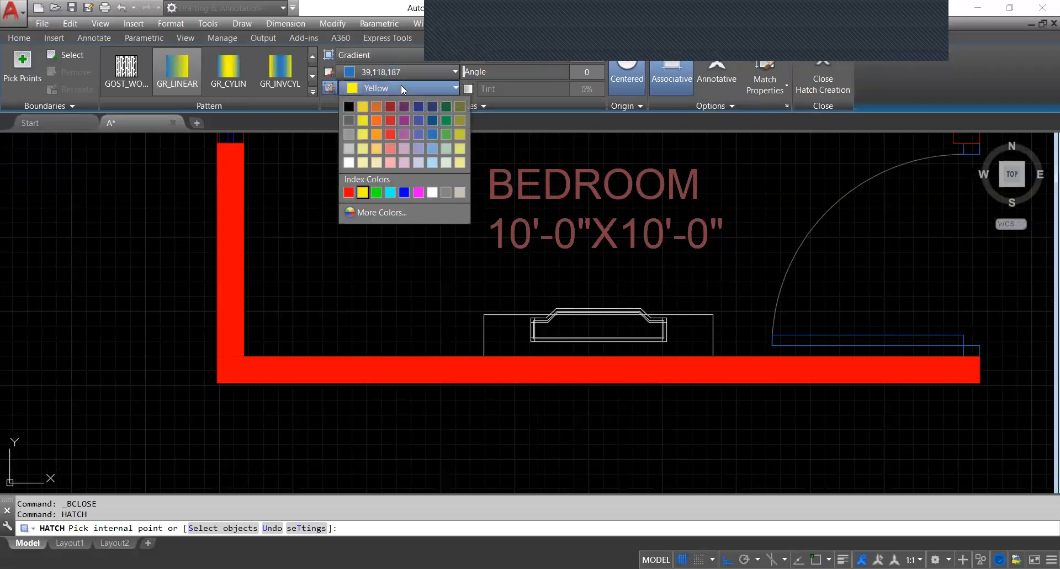
pyautogui.click(349, 162)
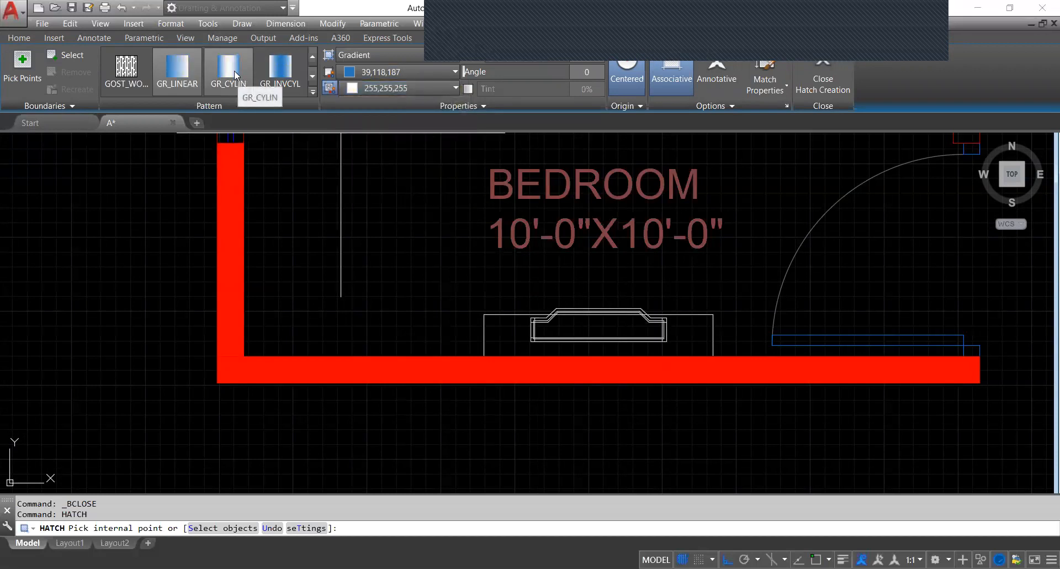
pyautogui.click(312, 78)
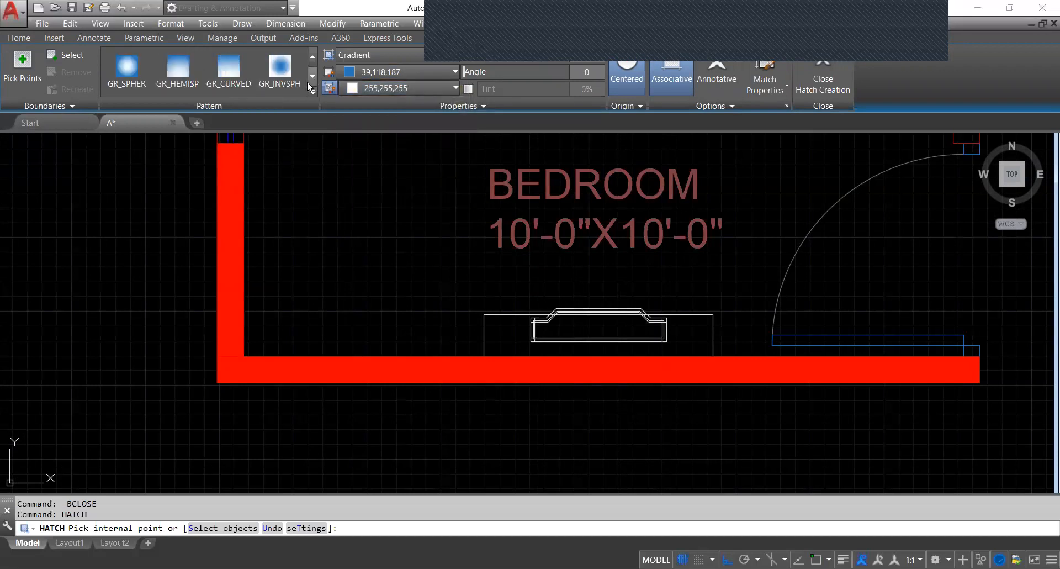
pyautogui.click(312, 55)
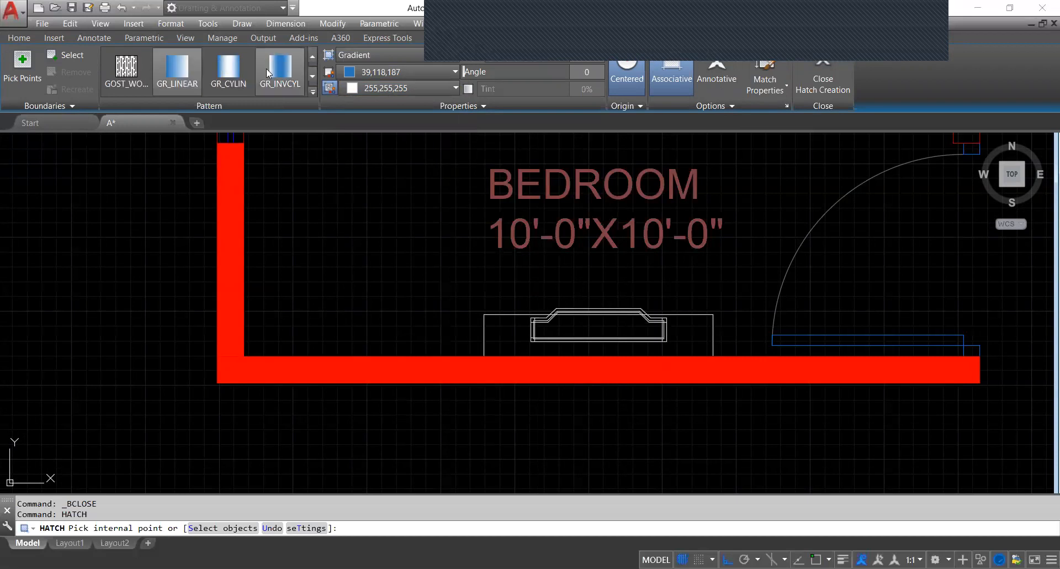
pyautogui.click(228, 69)
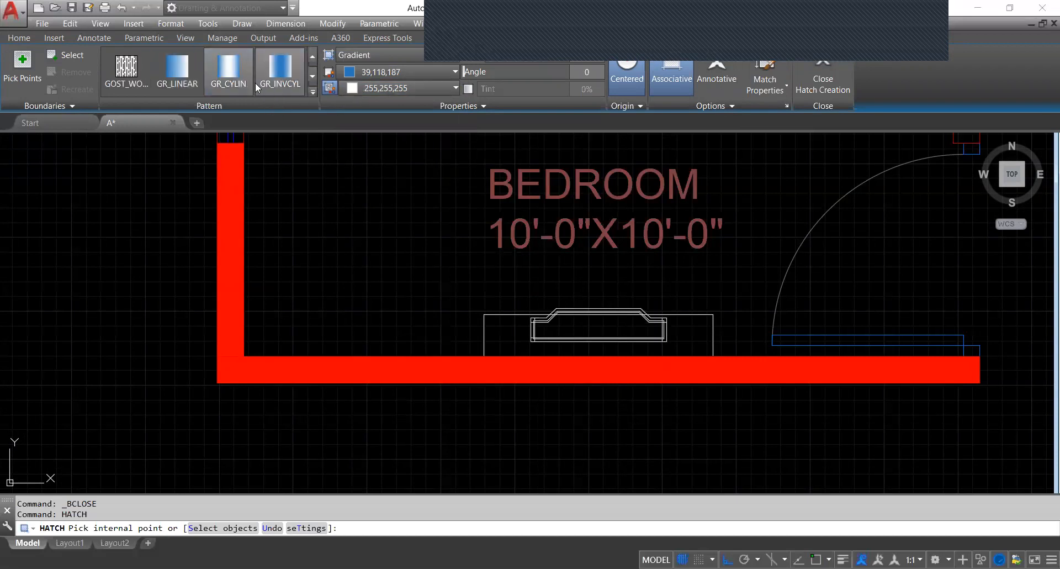
# - Fill the narrow glass strip of the window in the left wall with the gradient hatch
pyautogui.scroll(-6, 260, 193)
pyautogui.scroll(-1, 274, 182)
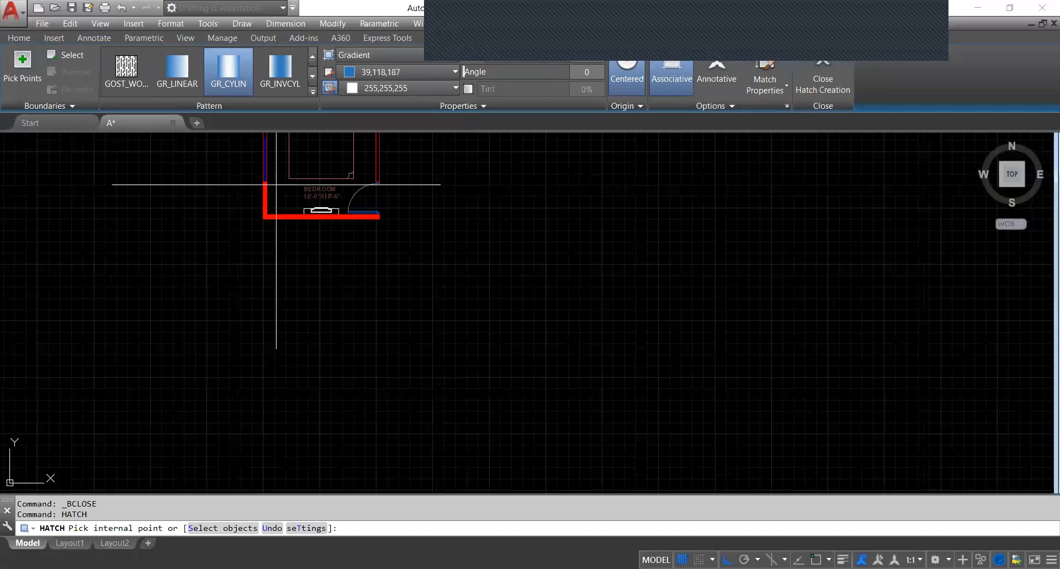
pyautogui.moveTo(273, 168); pyautogui.dragTo(293, 226, button='middle')
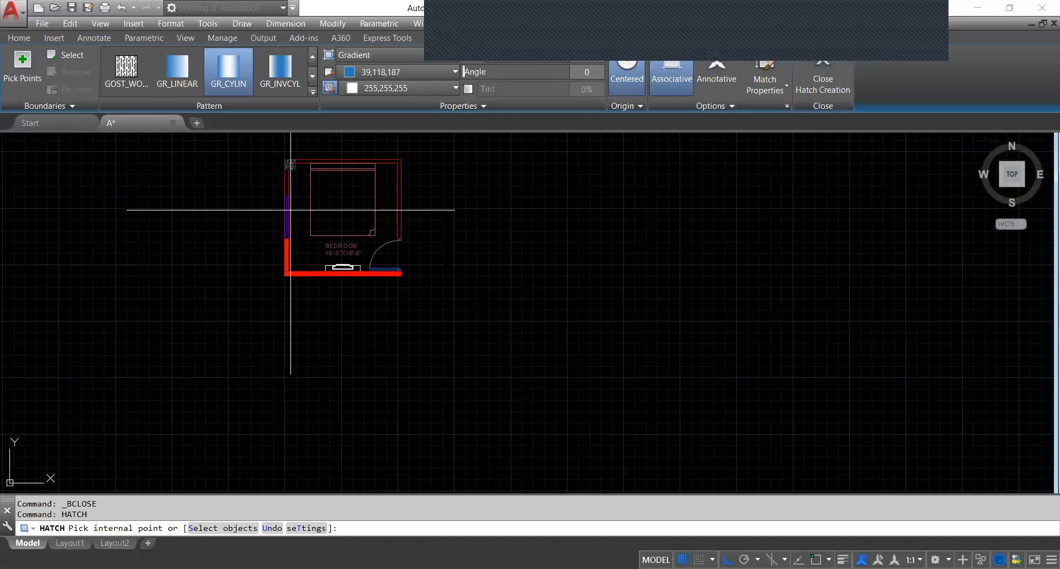
pyautogui.scroll(8, 287, 211)
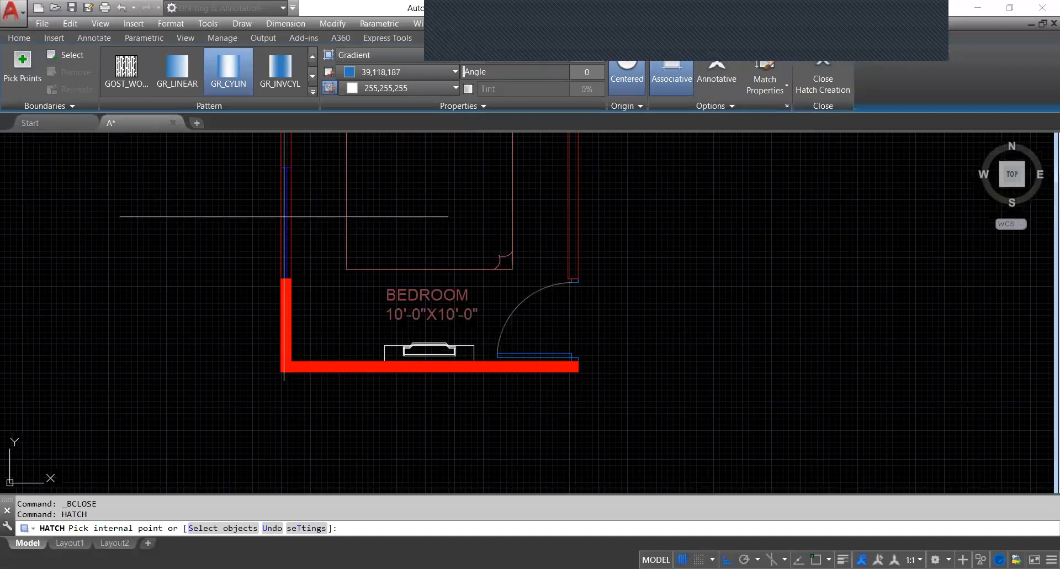
pyautogui.moveTo(317, 218); pyautogui.dragTo(416, 303, button='middle')
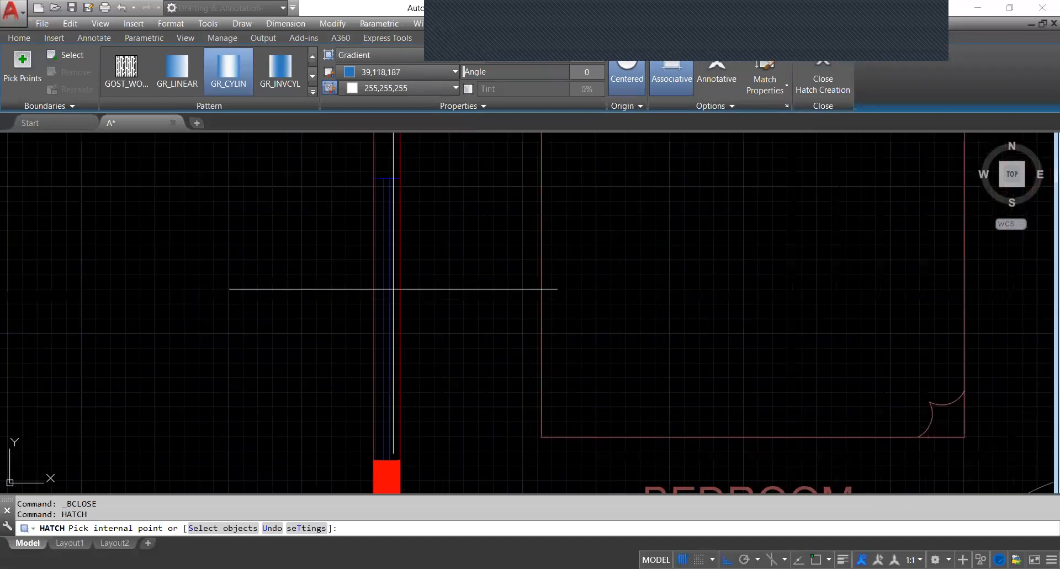
pyautogui.scroll(2, 389, 282)
pyautogui.click(389, 282)
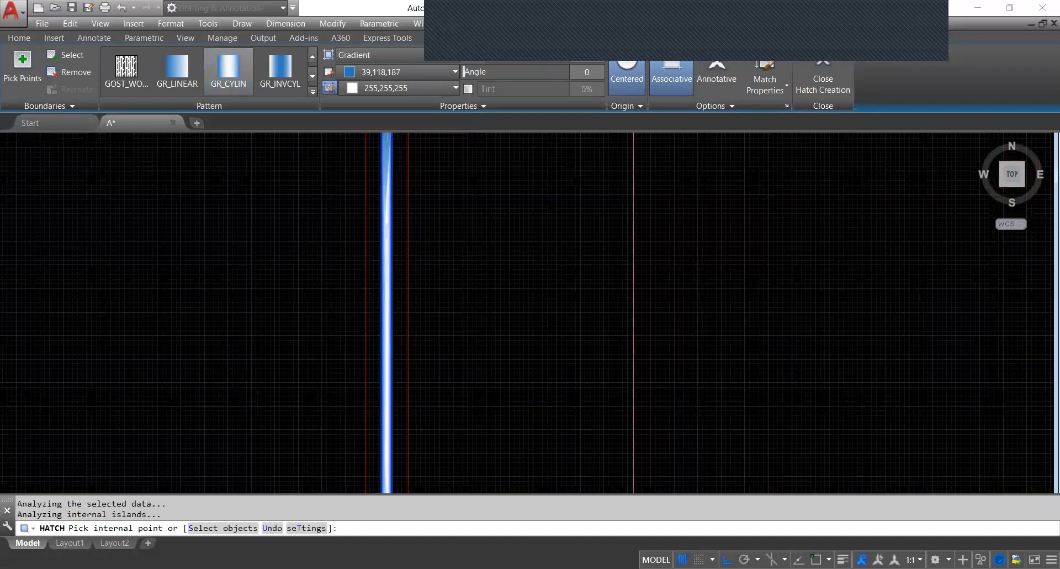
pyautogui.scroll(-2, 418, 274)
pyautogui.scroll(2, 418, 274)
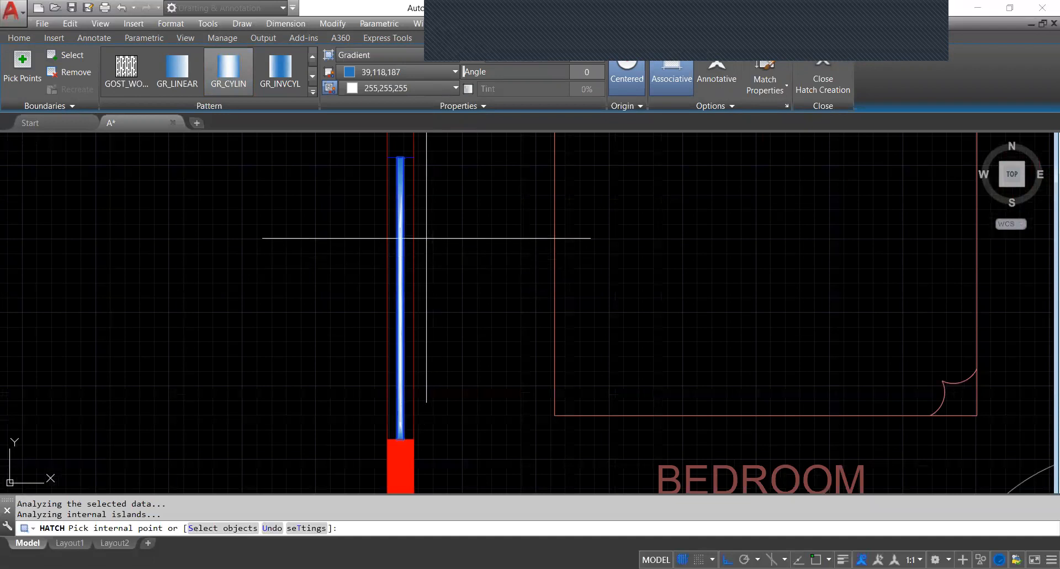
pyautogui.scroll(2, 422, 247)
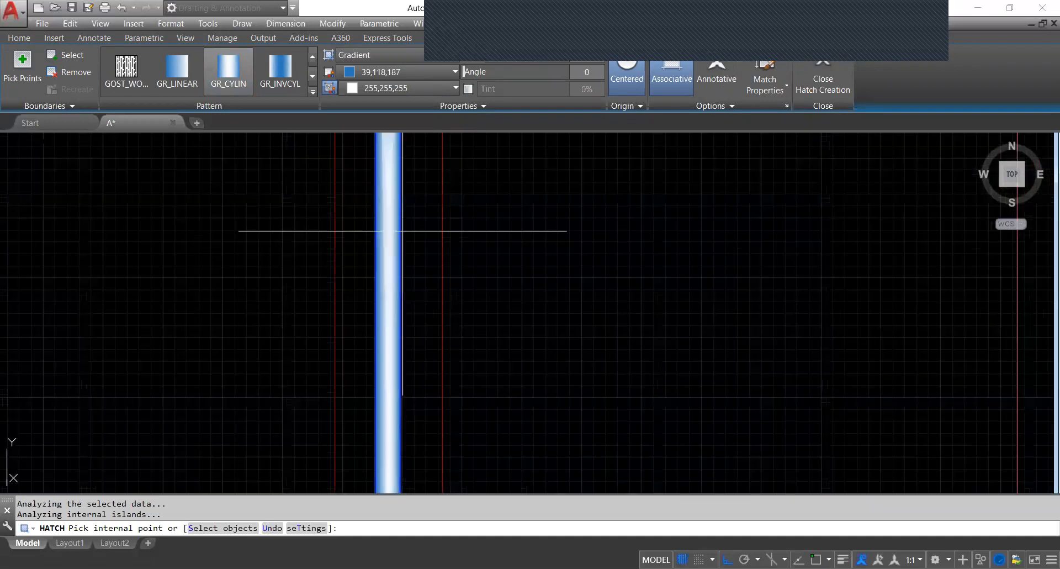
pyautogui.scroll(4, 400, 176)
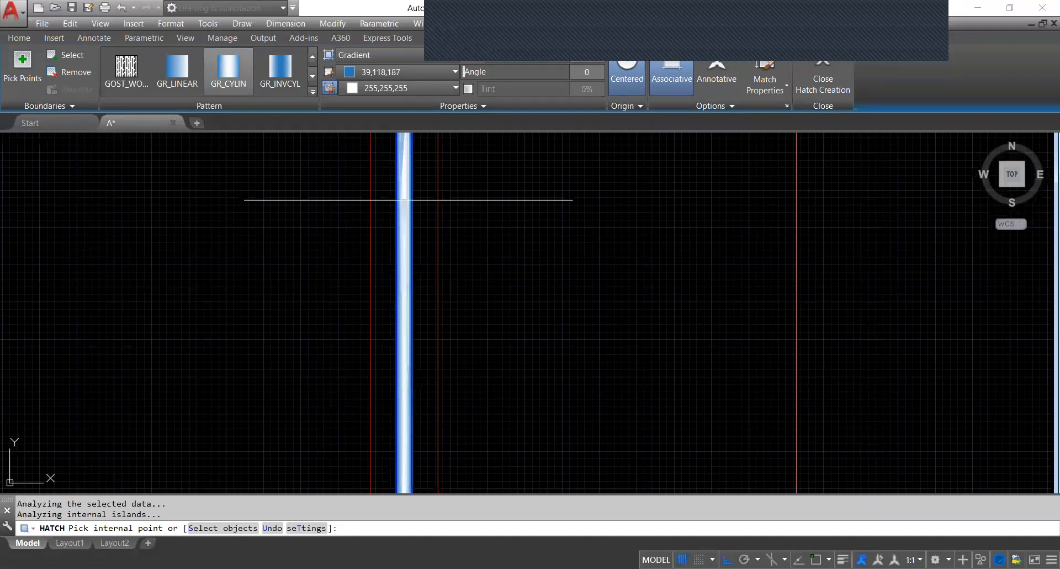
pyautogui.scroll(-4, 407, 210)
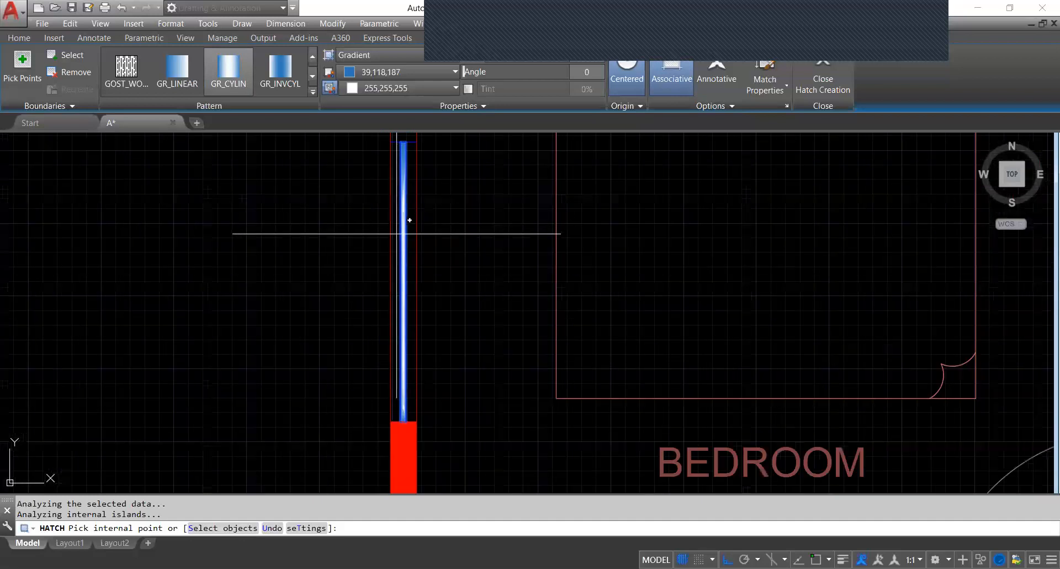
pyautogui.scroll(2, 411, 309)
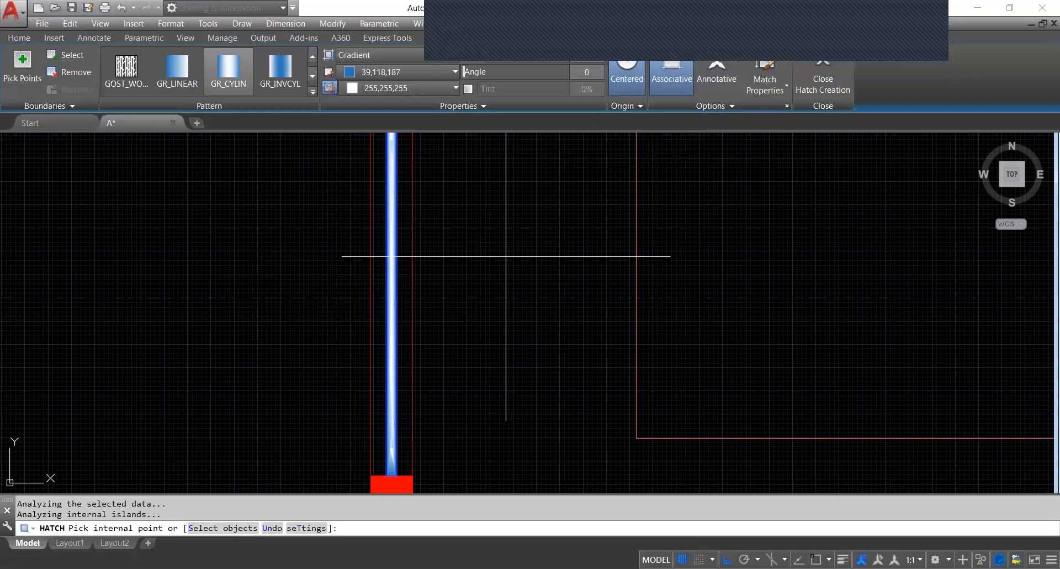
pyautogui.press('Return')
pyautogui.scroll(-4, 491, 246)
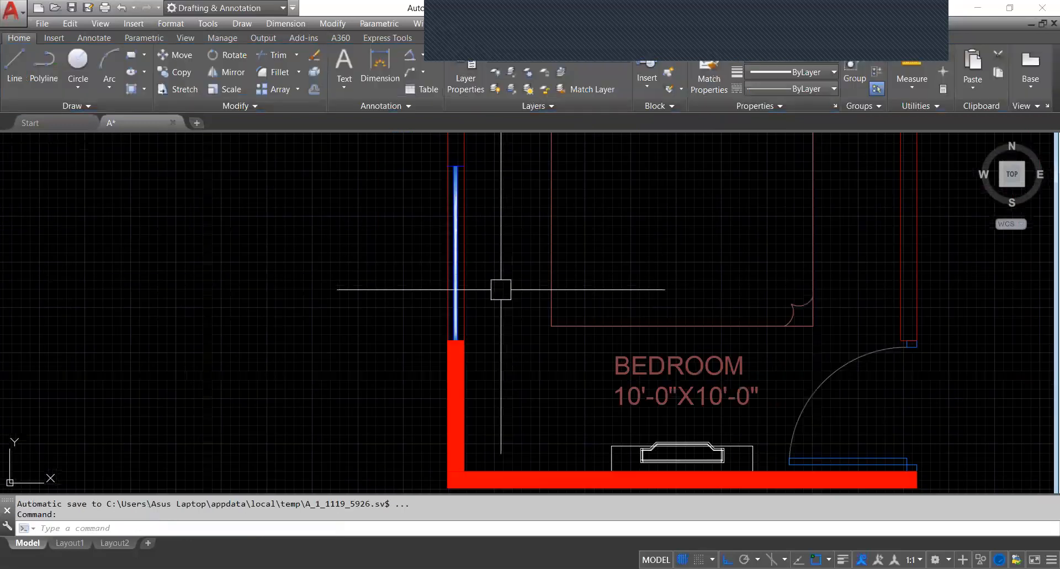
pyautogui.moveTo(487, 220); pyautogui.dragTo(457, 242, button='middle')
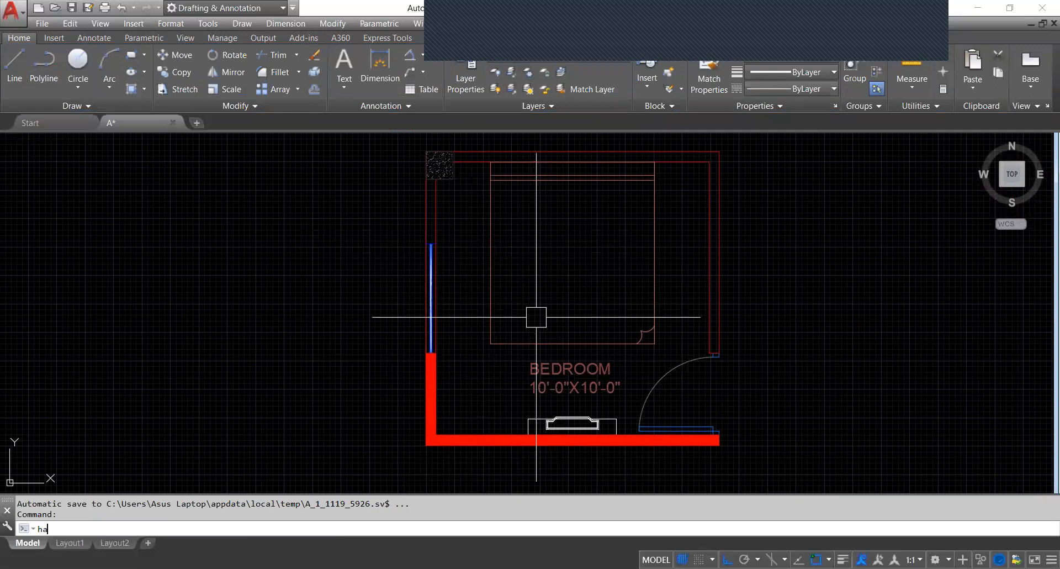
# - Fill the left wall segment above the window and the connected top and right walls with a red solid hatch
pyautogui.write('ha')
pyautogui.press('Return')
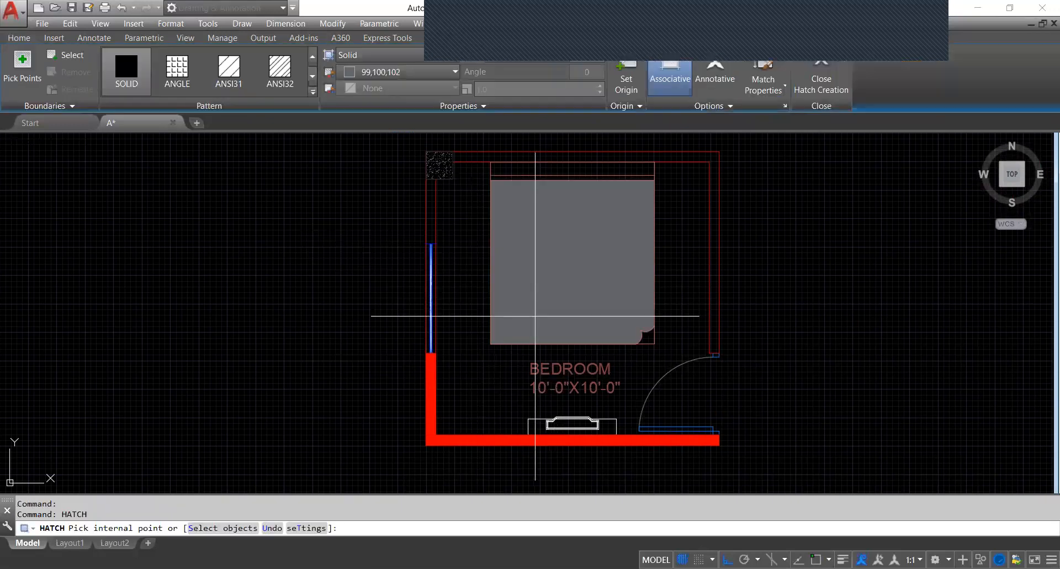
pyautogui.click(374, 53)
pyautogui.click(377, 71)
pyautogui.click(409, 72)
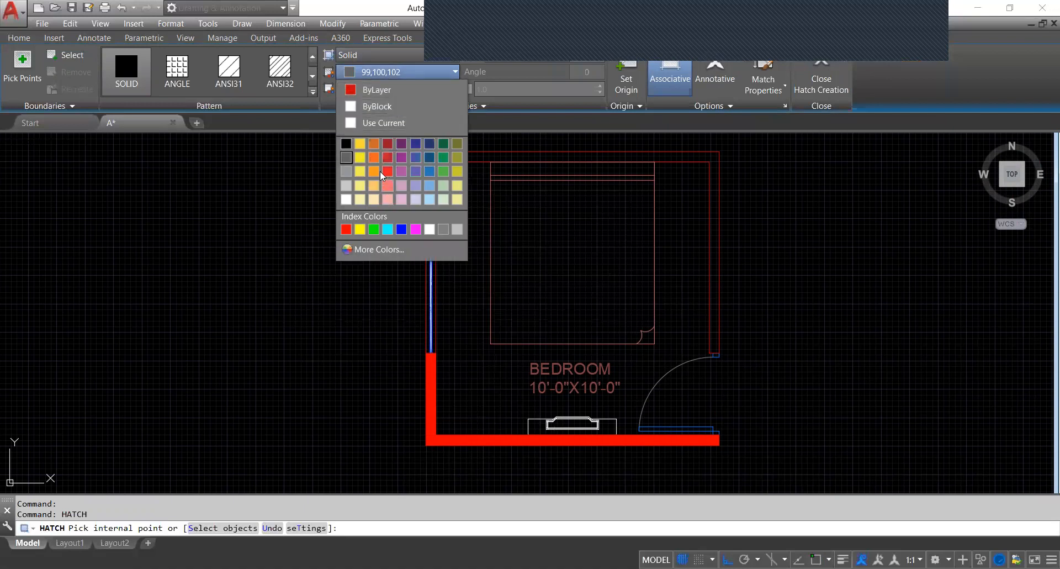
pyautogui.click(345, 229)
pyautogui.click(432, 200)
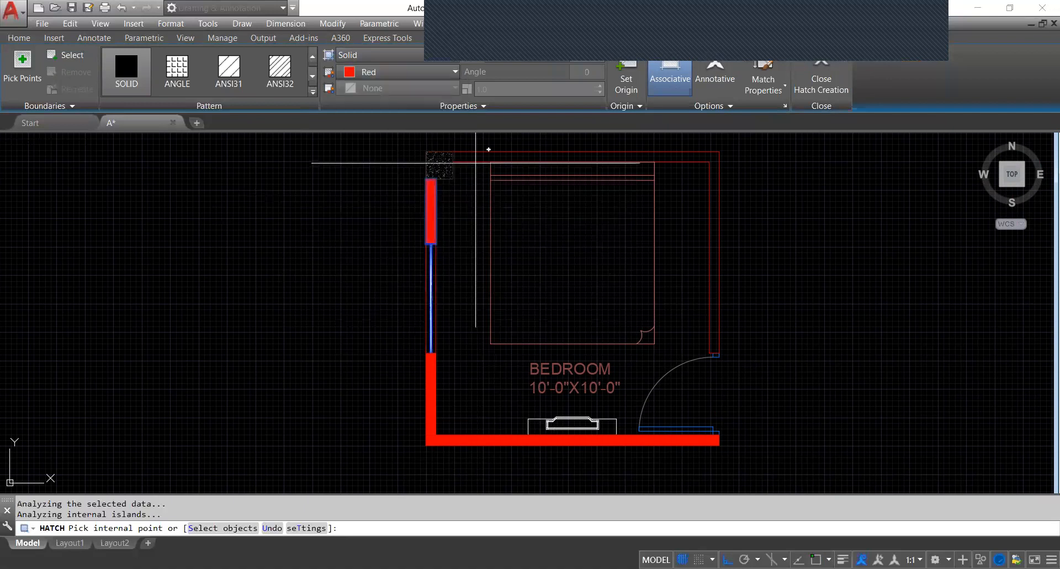
pyautogui.click(502, 157)
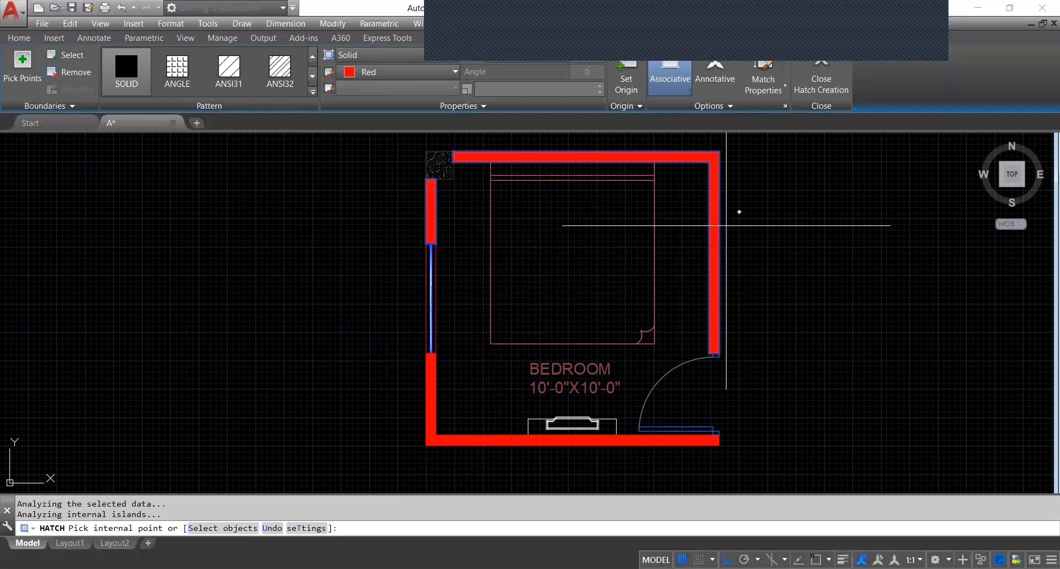
pyautogui.press('Escape')
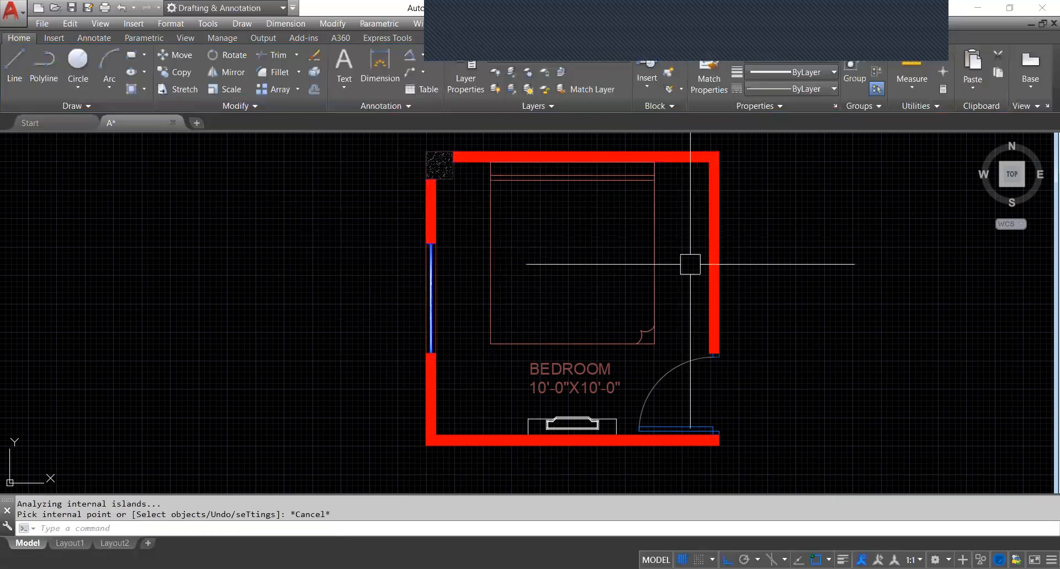
pyautogui.scroll(-2, 698, 273)
pyautogui.scroll(-2, 627, 310)
pyautogui.moveTo(690, 201); pyautogui.dragTo(670, 201, button='middle')
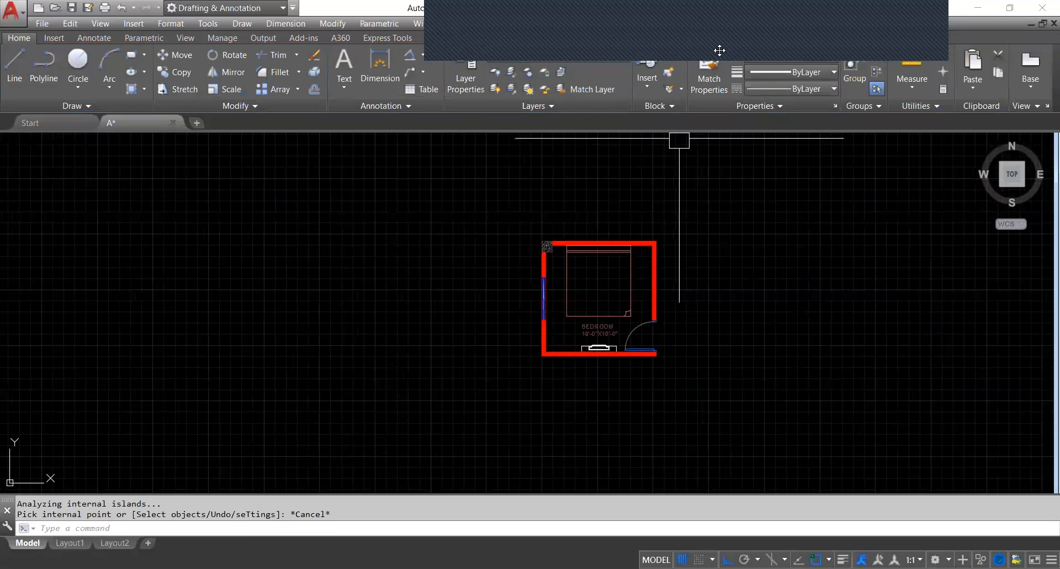